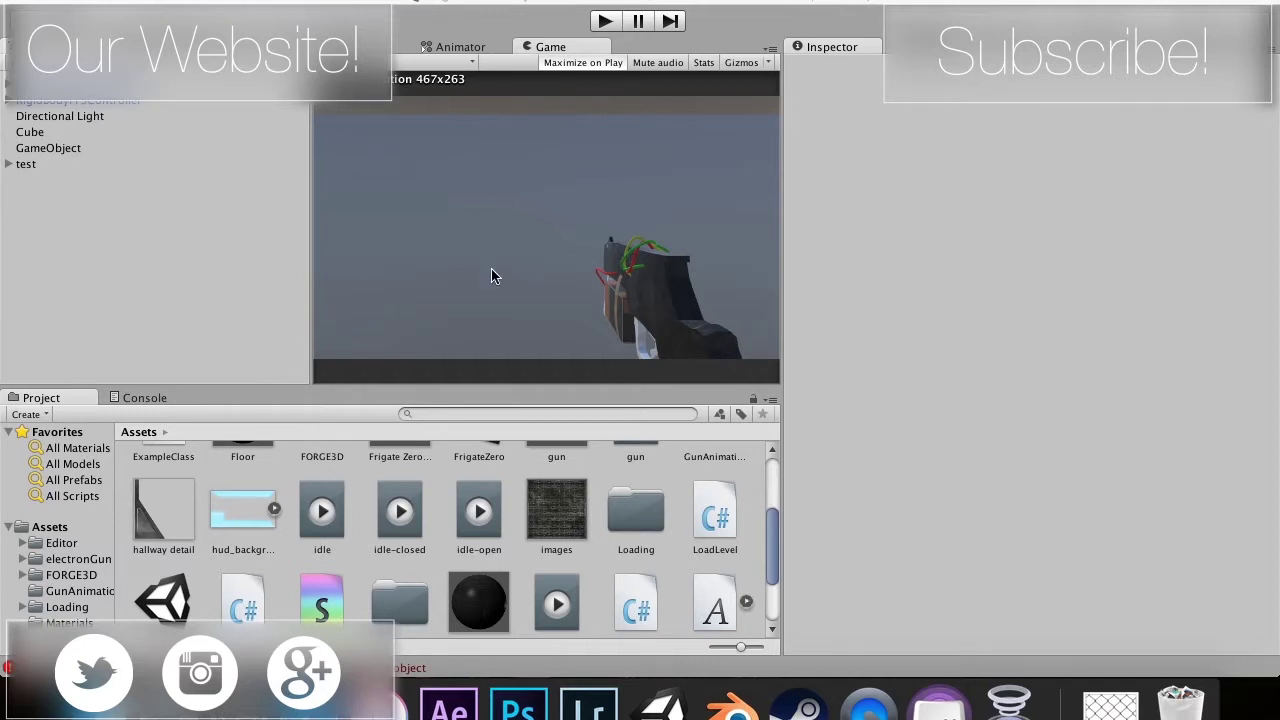
# Step: Add a UI Image on a new Canvas with hud_background as its Source Image
pyautogui.click(241, 528)
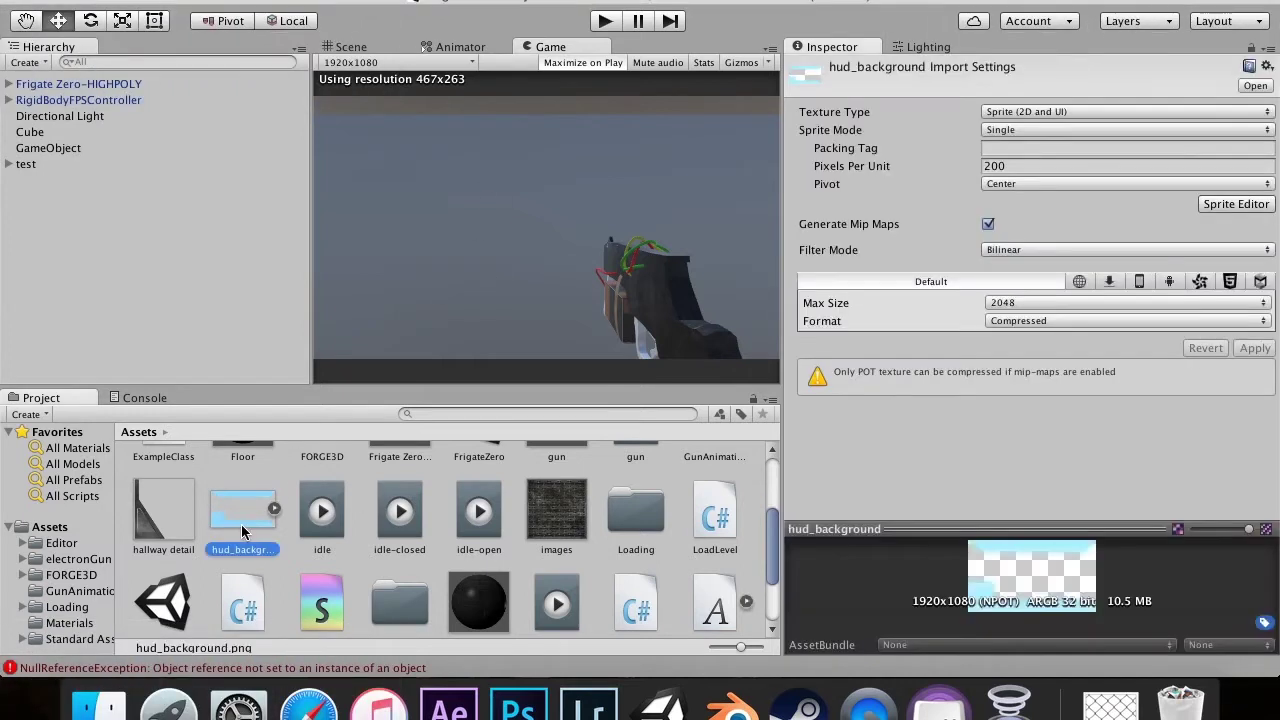
pyautogui.click(262, 1)
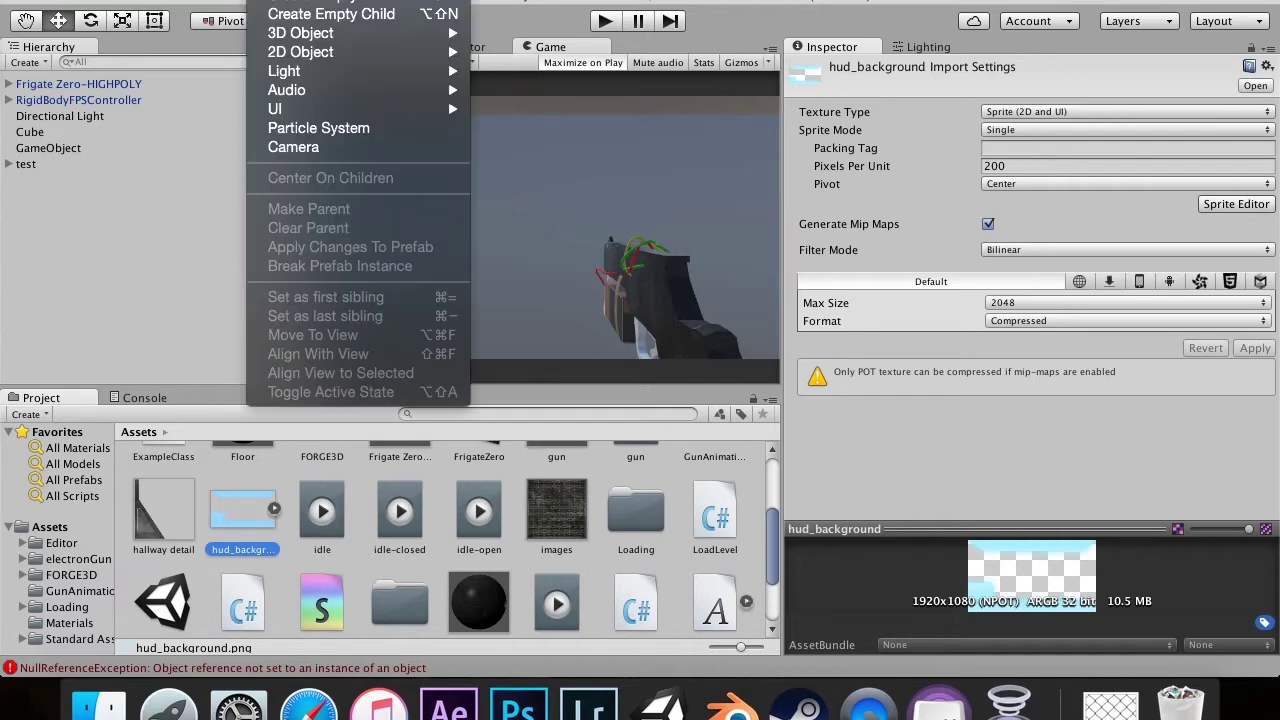
pyautogui.moveTo(330, 109)
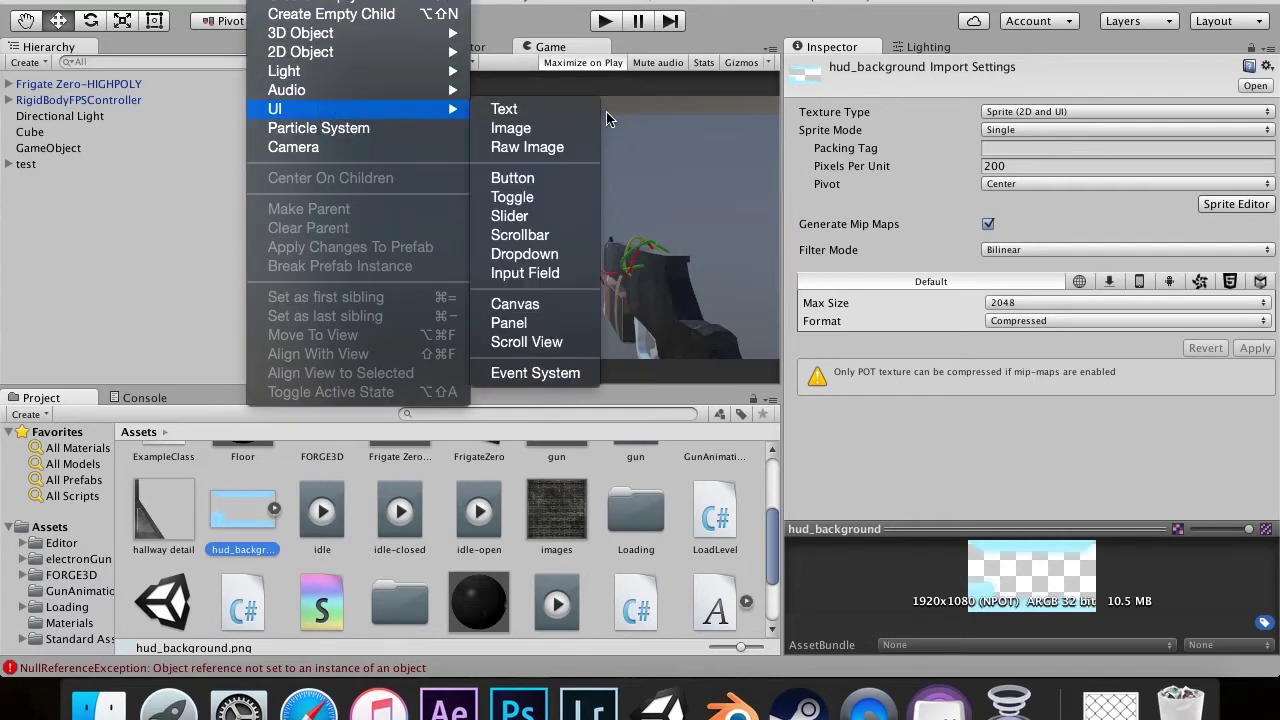
pyautogui.click(582, 130)
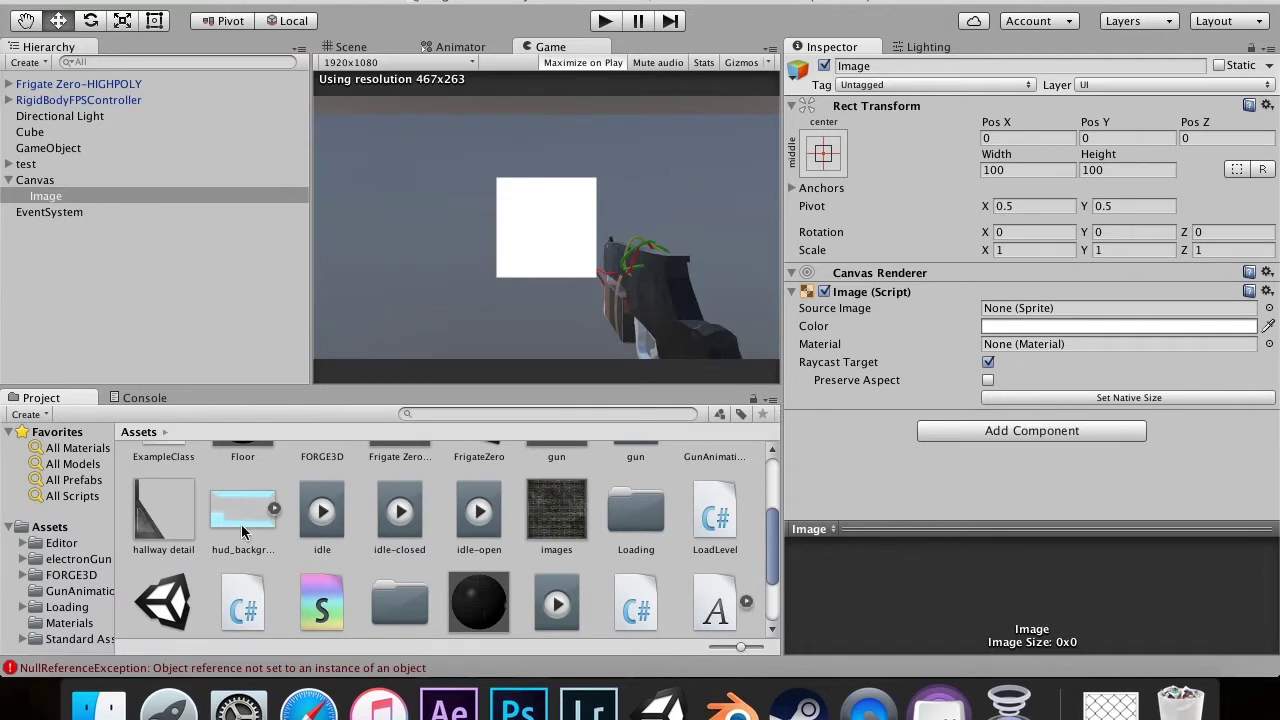
pyautogui.moveTo(239, 523); pyautogui.dragTo(1060, 311)
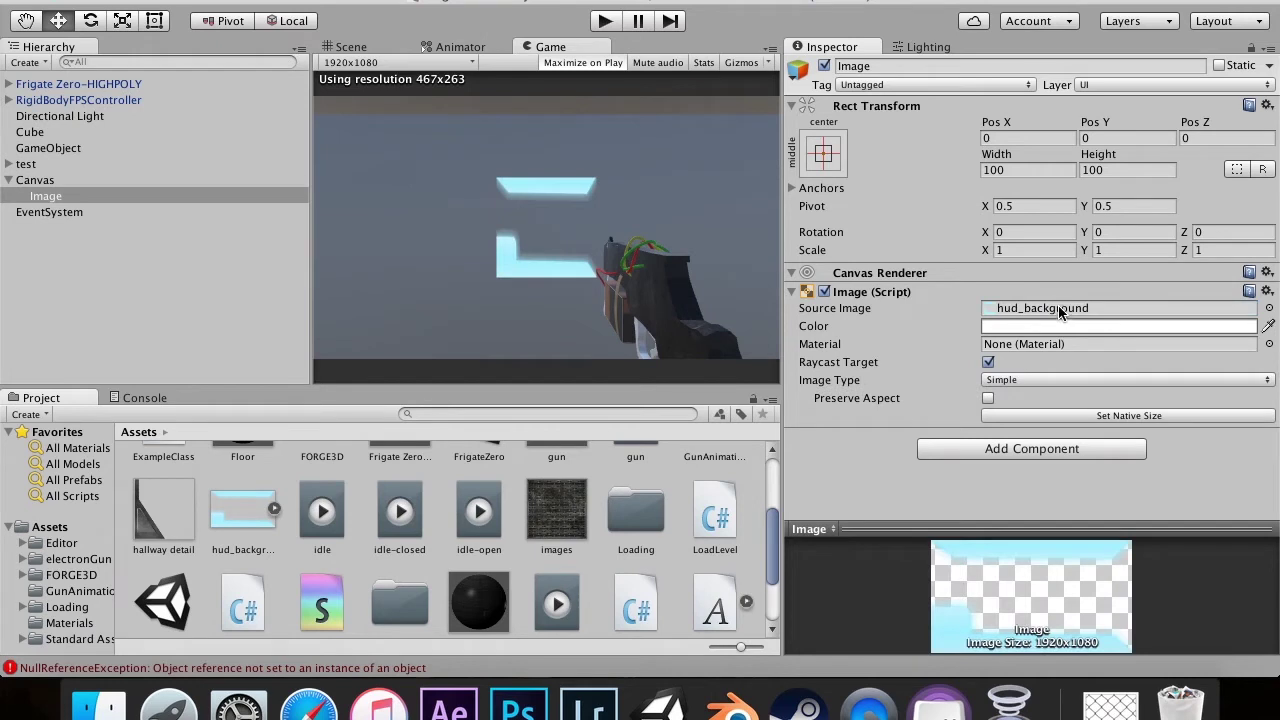
# Step: Set the image colour alpha to 127, leave Preserve Aspect off, and start Play mode
pyautogui.click(1055, 330)
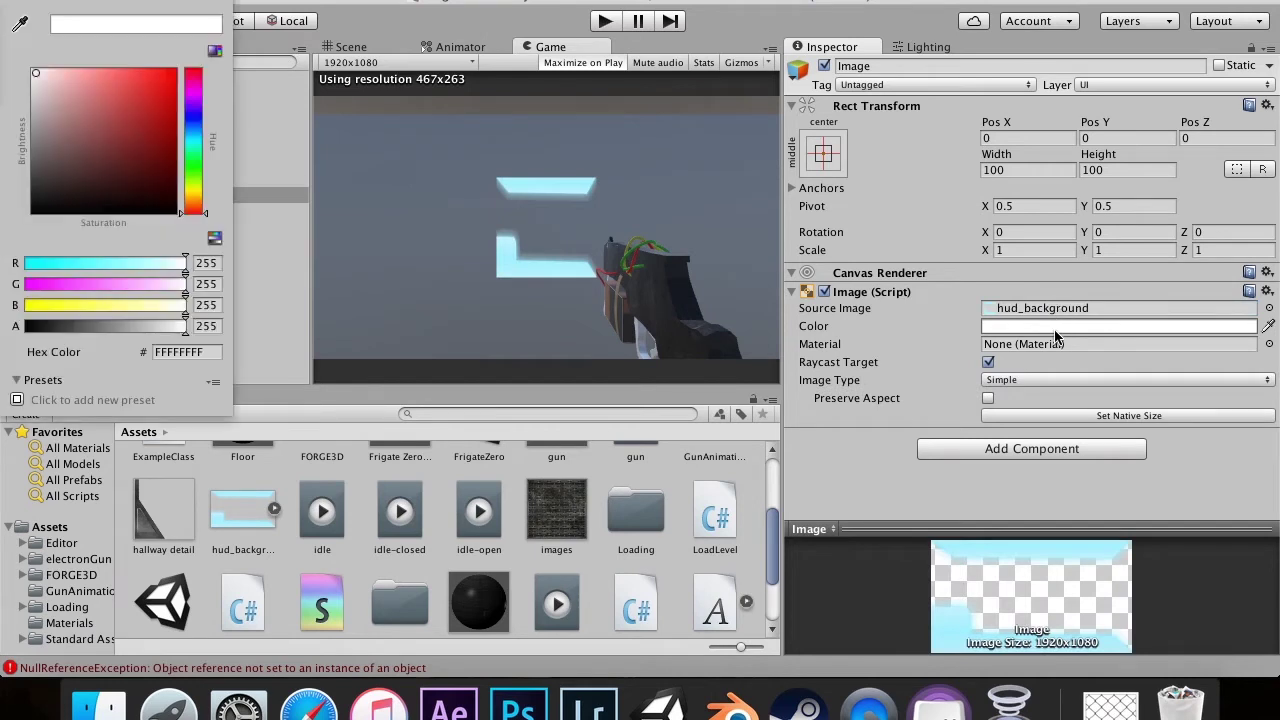
pyautogui.click(206, 326)
pyautogui.write('127')
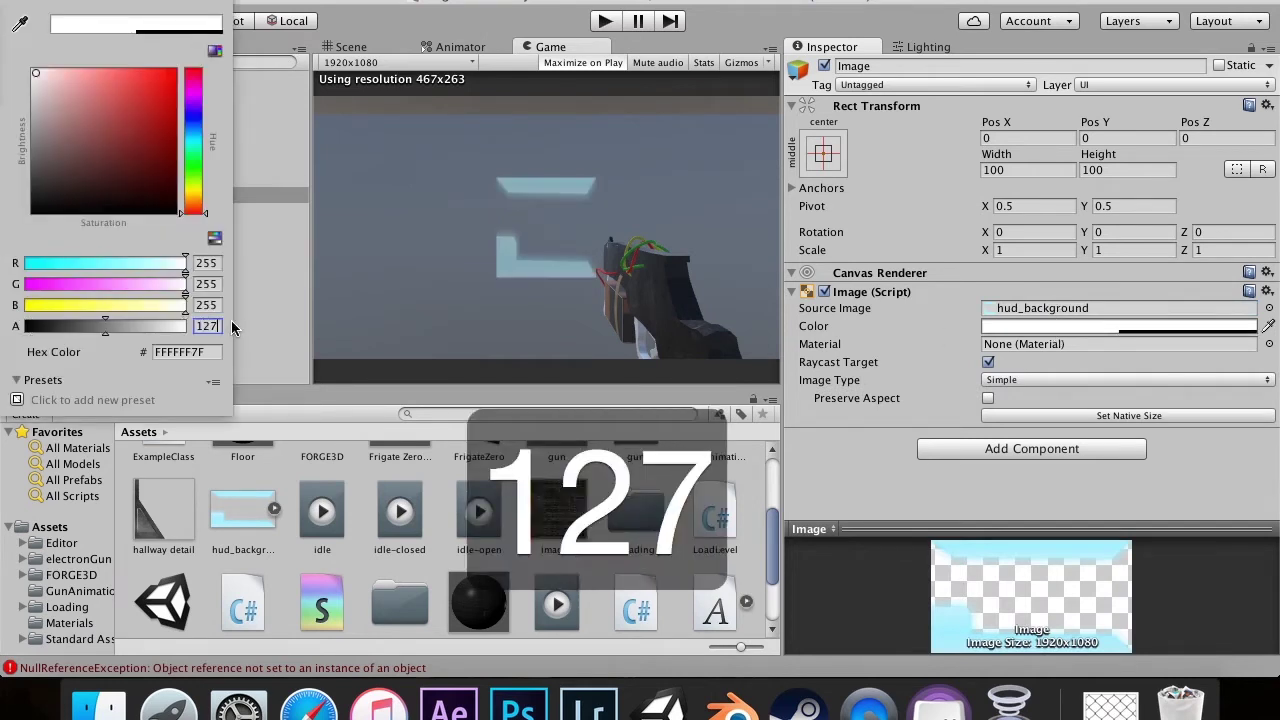
pyautogui.press('Return')
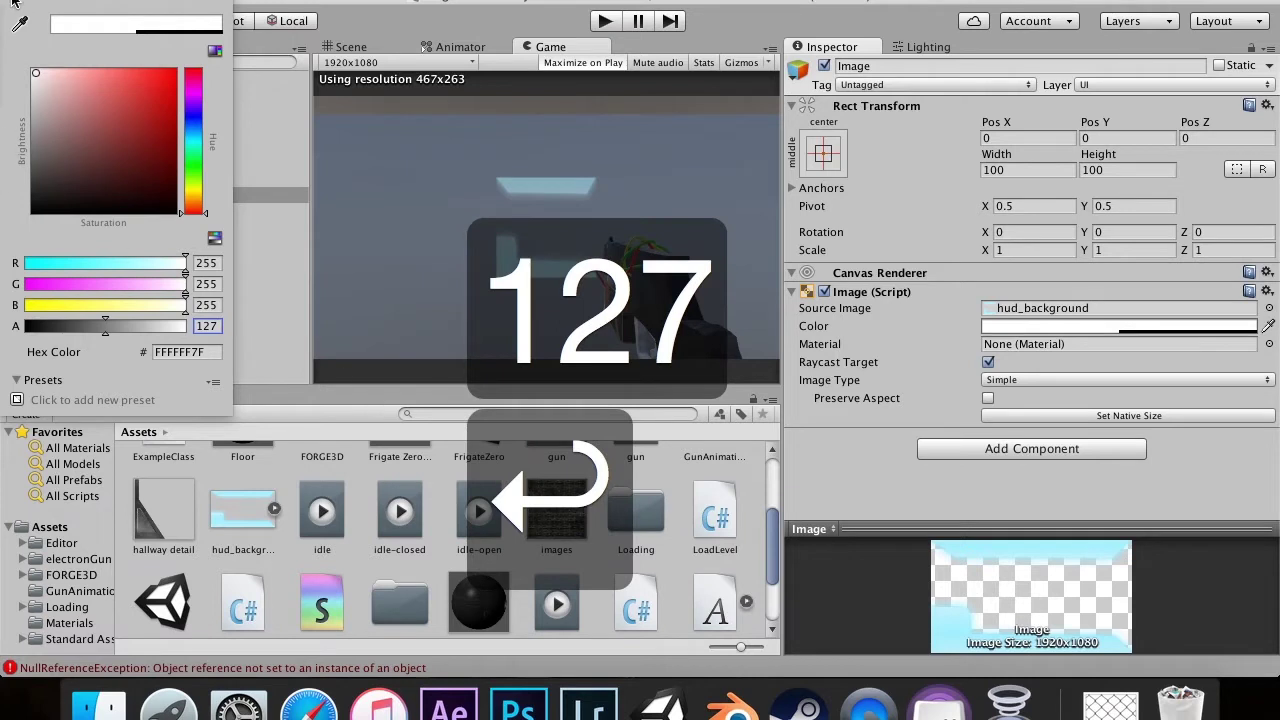
pyautogui.click(868, 322)
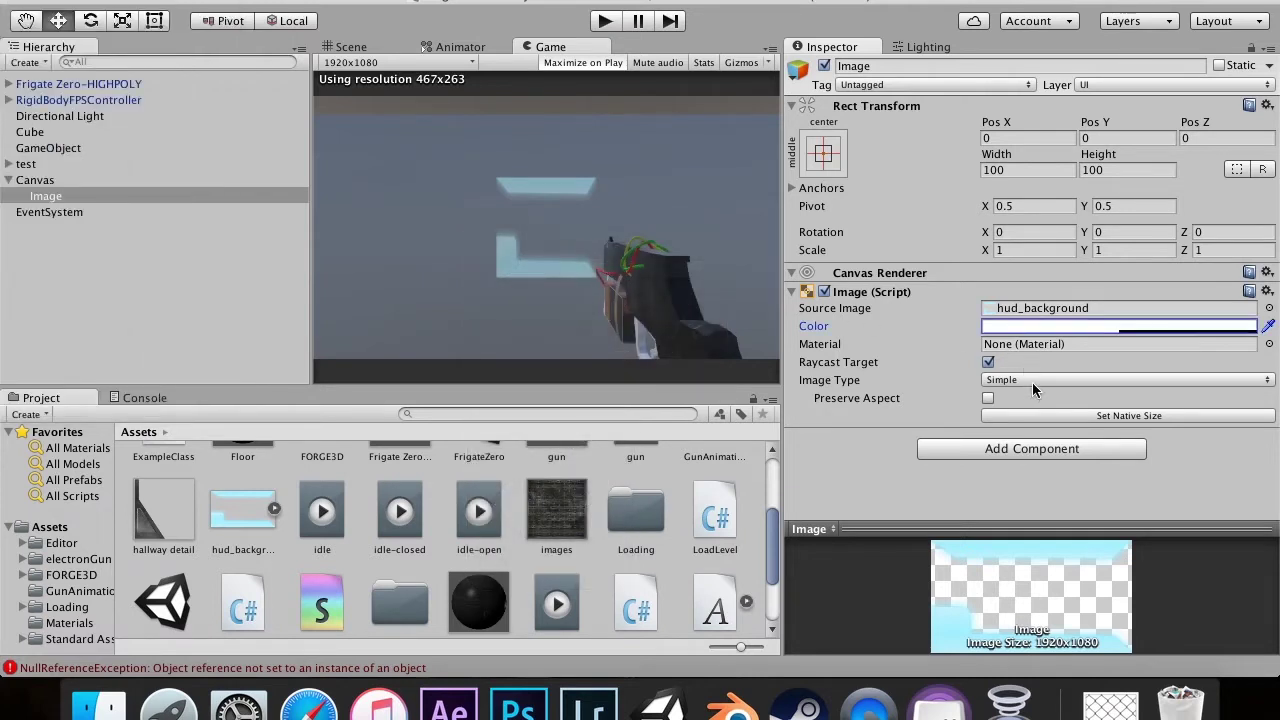
pyautogui.click(987, 398)
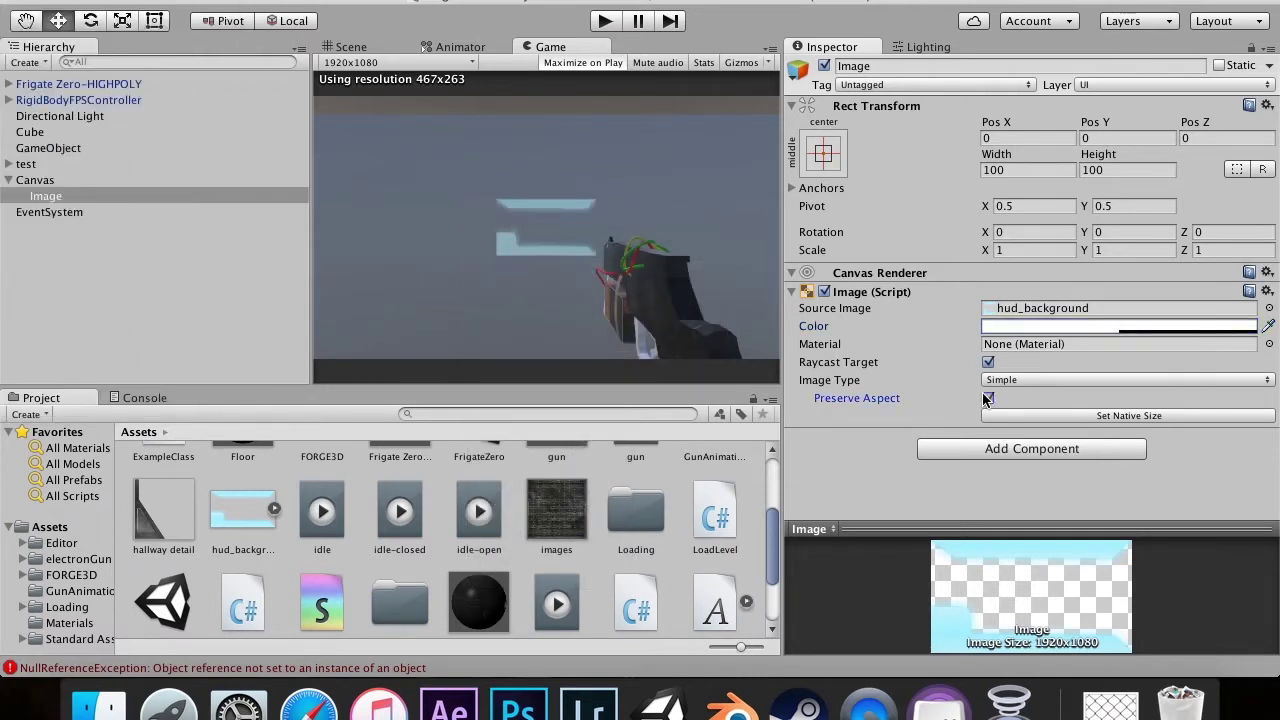
pyautogui.click(987, 398)
pyautogui.click(605, 21)
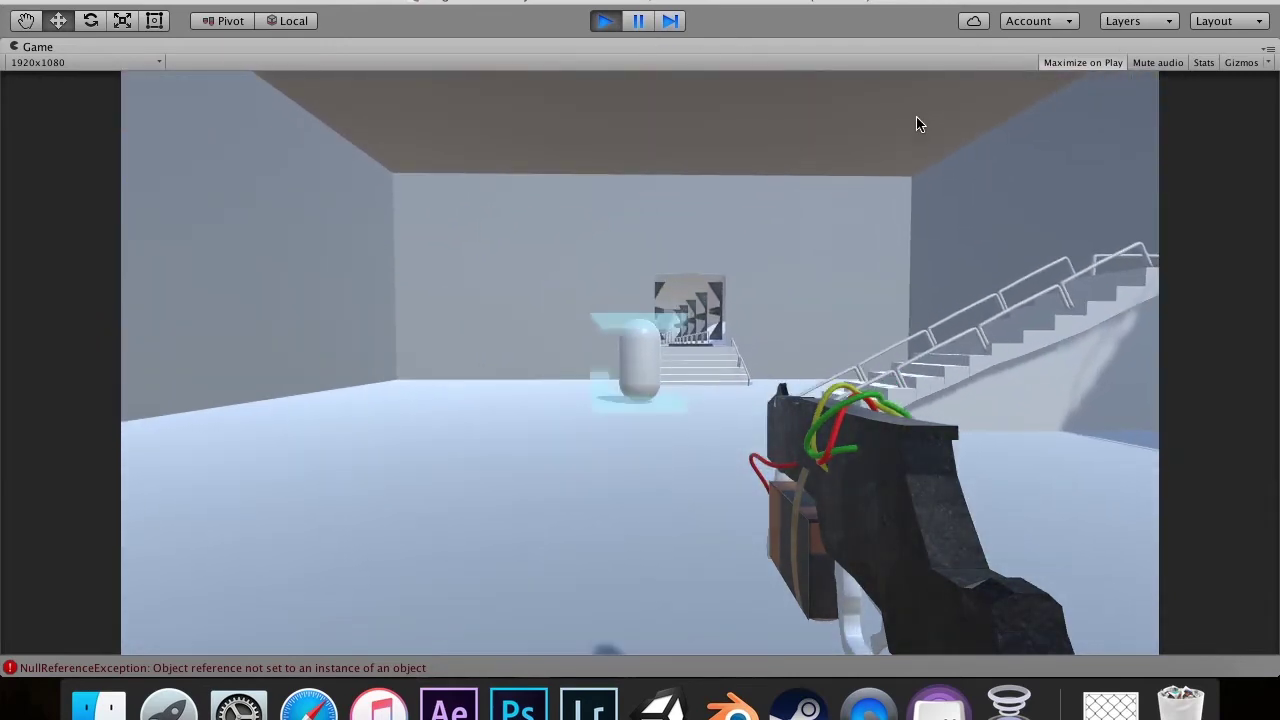
# Step: Shoot the capsule target in the Game view, then exit play mode with Cmd+P
pyautogui.click(920, 118)
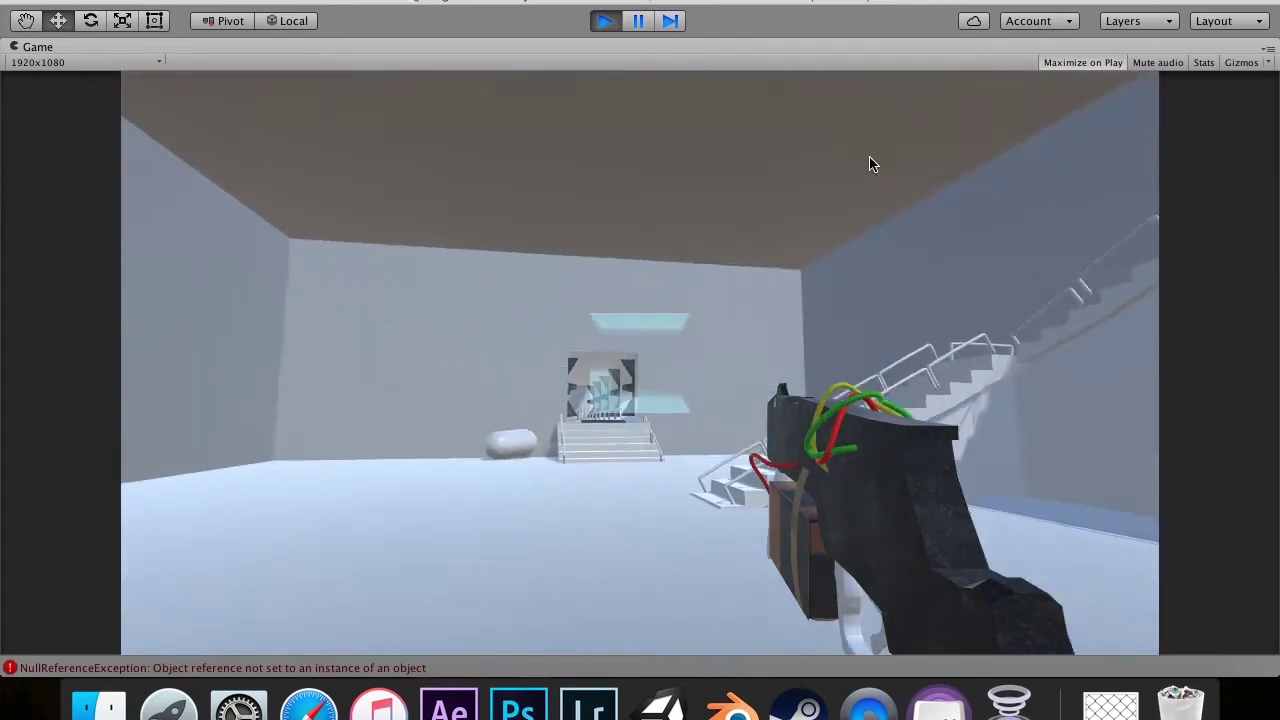
pyautogui.press('super+p')
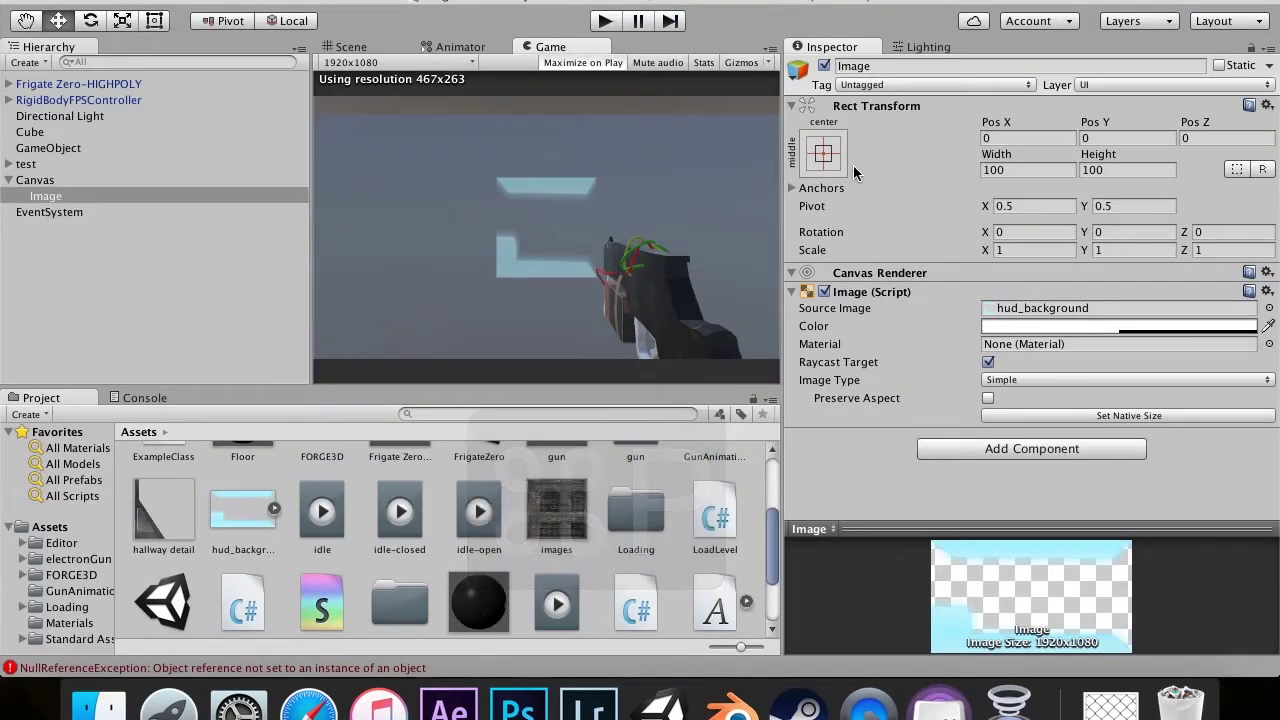
# Step: Apply the stretch-stretch anchor preset so the image fills the whole canvas
pyautogui.click(824, 153)
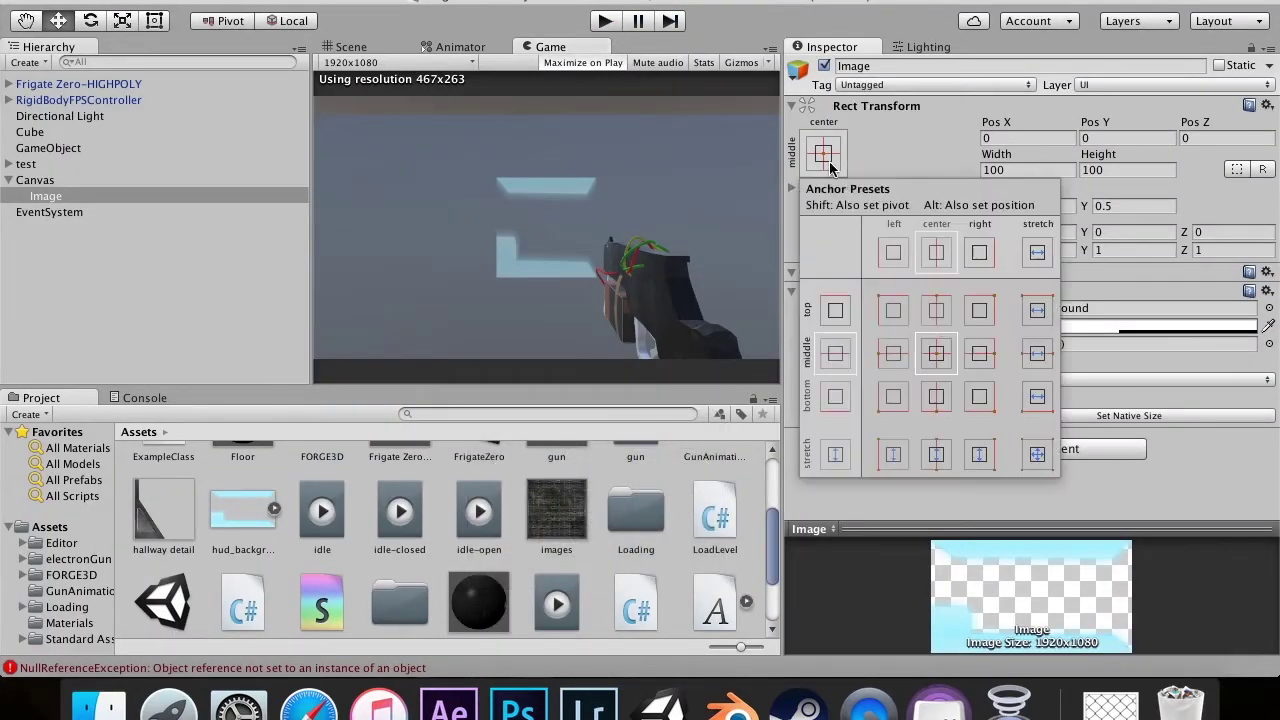
pyautogui.click(1032, 454)
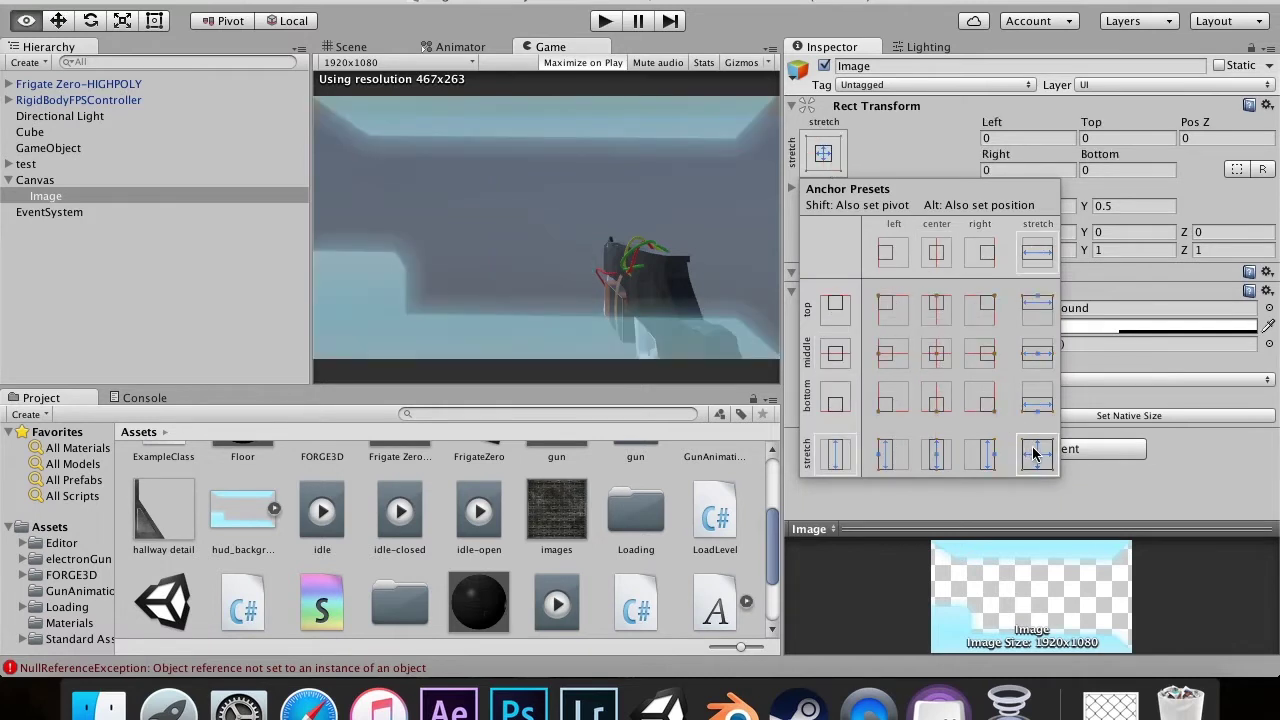
pyautogui.press('shift')
pyautogui.click(820, 158)
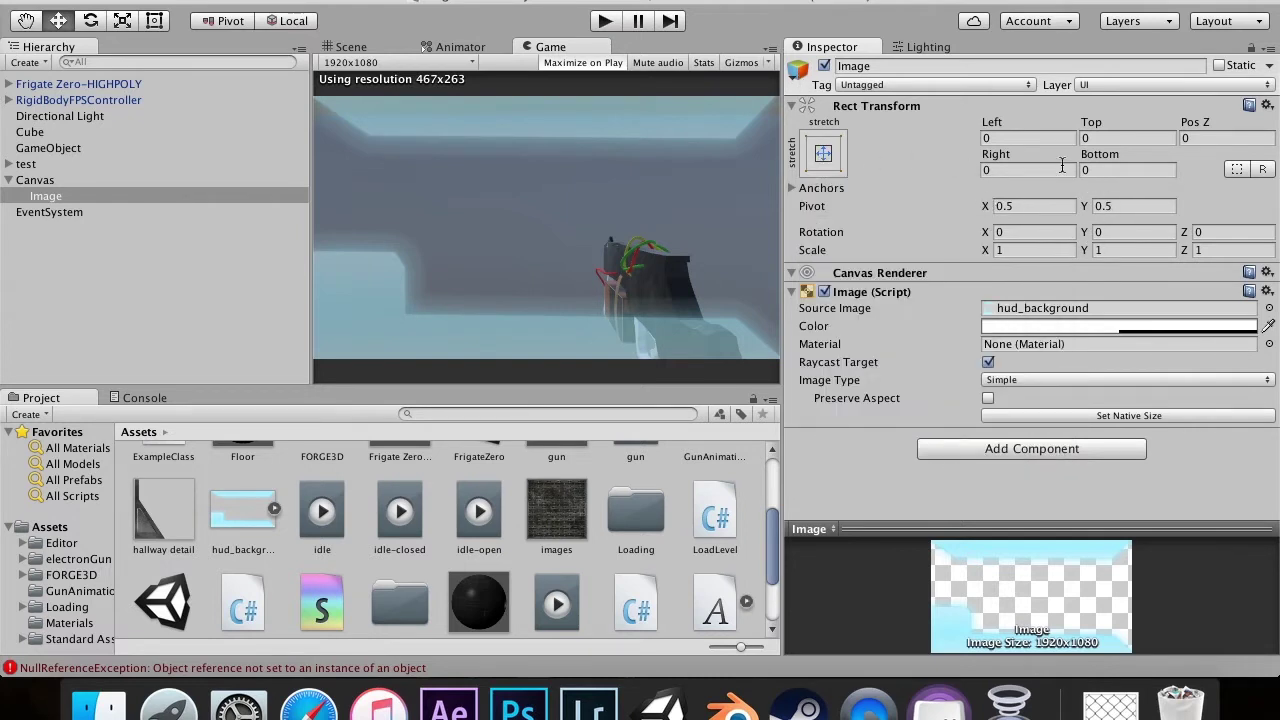
# Step: Set the image's Rotation Z to 0.15, undoing the trial X and Y rotations
pyautogui.moveTo(987, 236); pyautogui.dragTo(3, 262)
pyautogui.press('super+z')
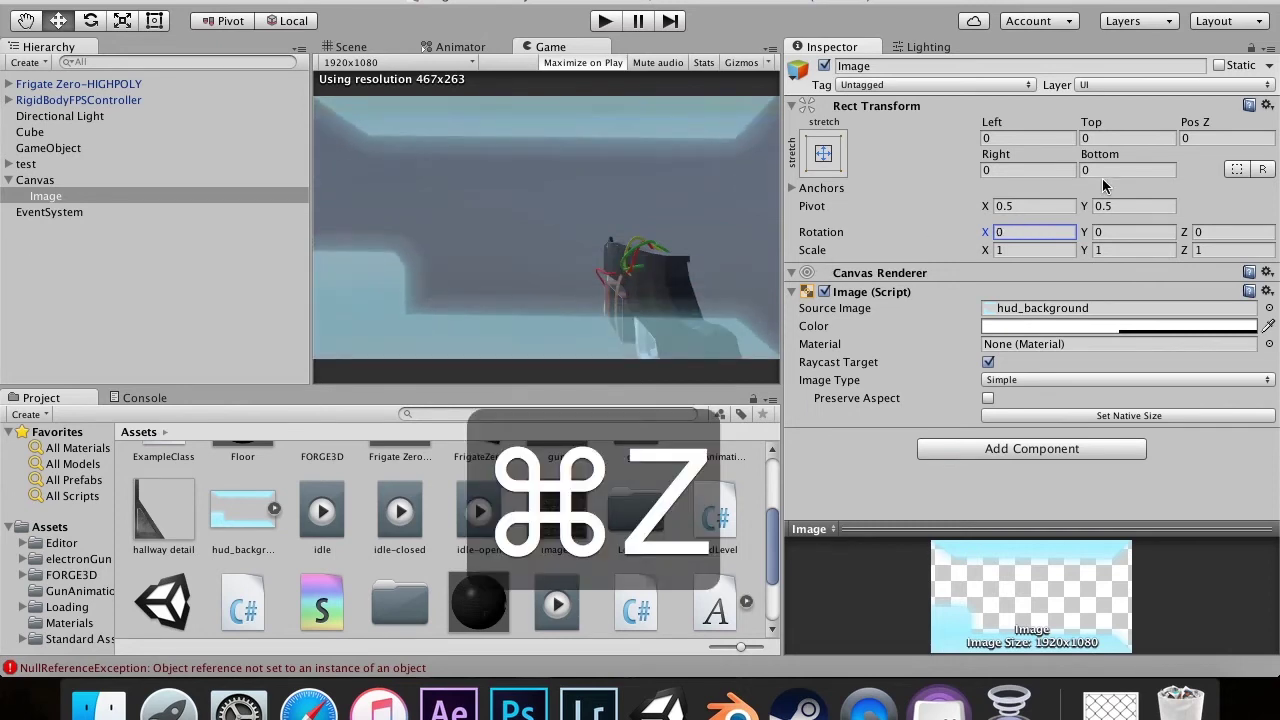
pyautogui.click(1090, 236)
pyautogui.moveTo(1090, 236); pyautogui.dragTo(620, 292)
pyautogui.press('super+z')
pyautogui.moveTo(1184, 232); pyautogui.dragTo(1114, 254)
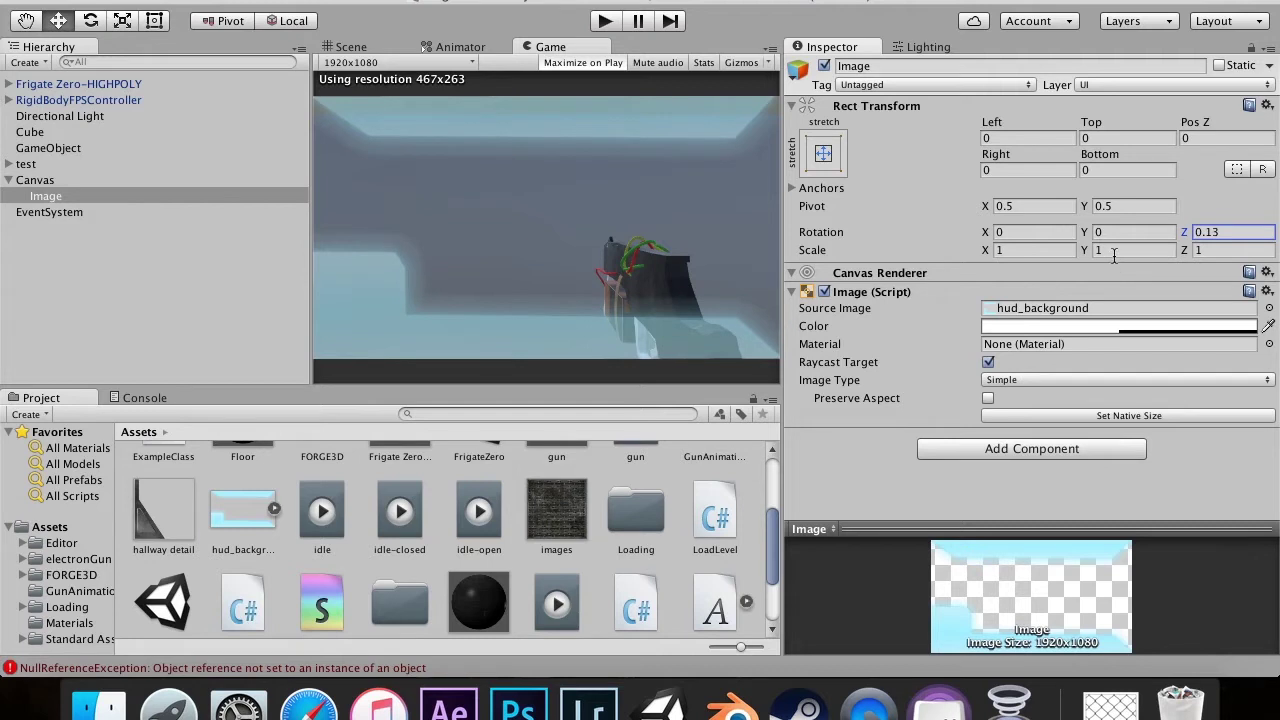
pyautogui.click(1222, 232)
pyautogui.press('Right')
pyautogui.press('BackSpace')
pyautogui.write('5')
pyautogui.press('Return')
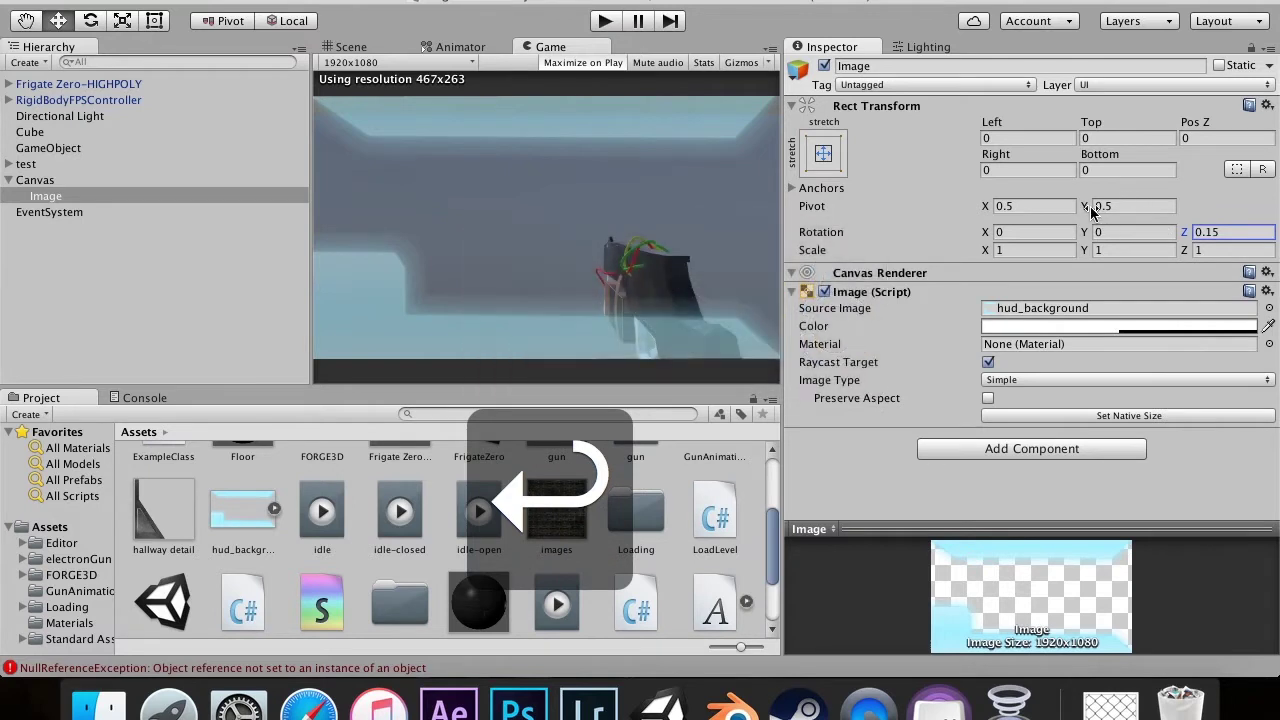
# Step: Set Scale Y to 1.14 and start Play mode
pyautogui.click(1126, 250)
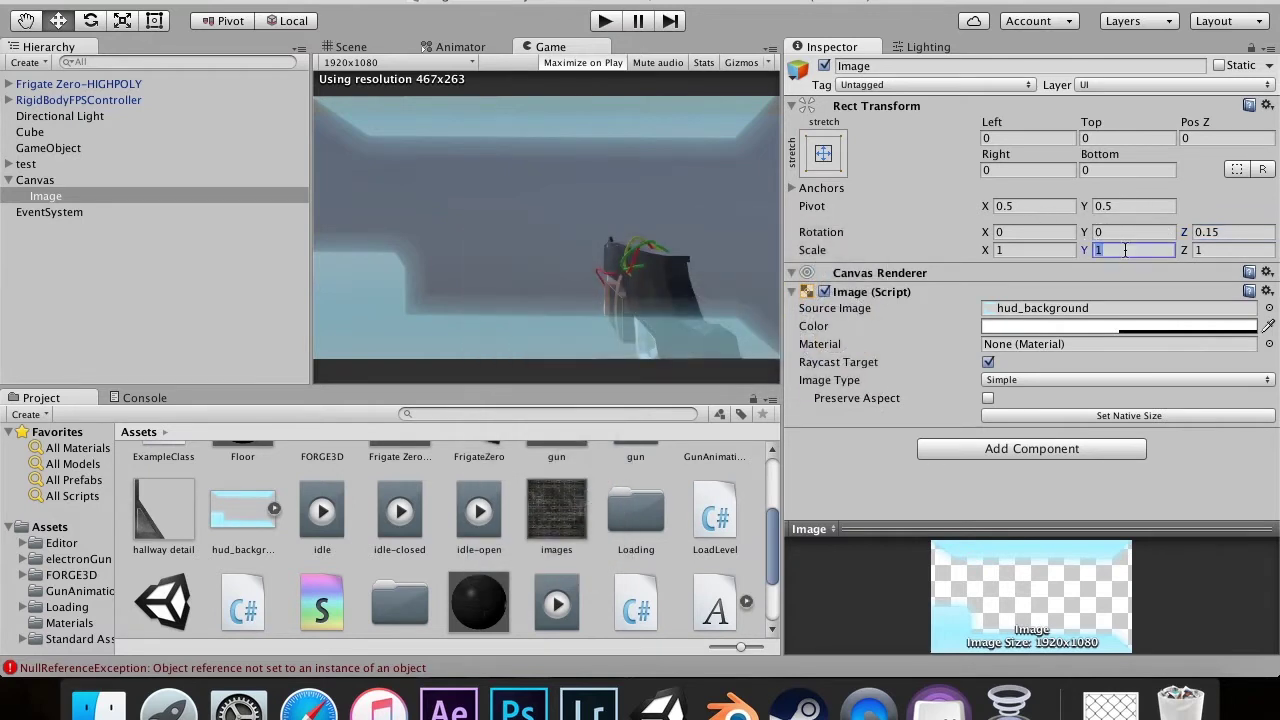
pyautogui.write('1.14')
pyautogui.press('Return')
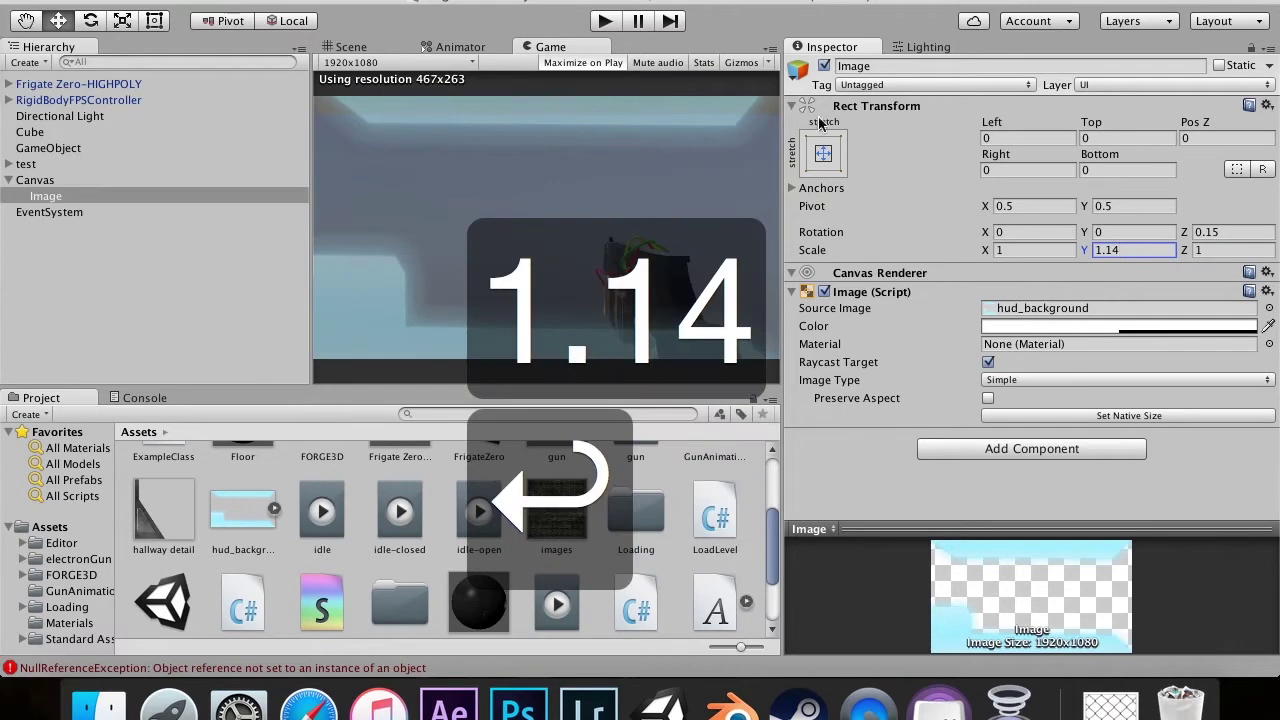
pyautogui.click(606, 22)
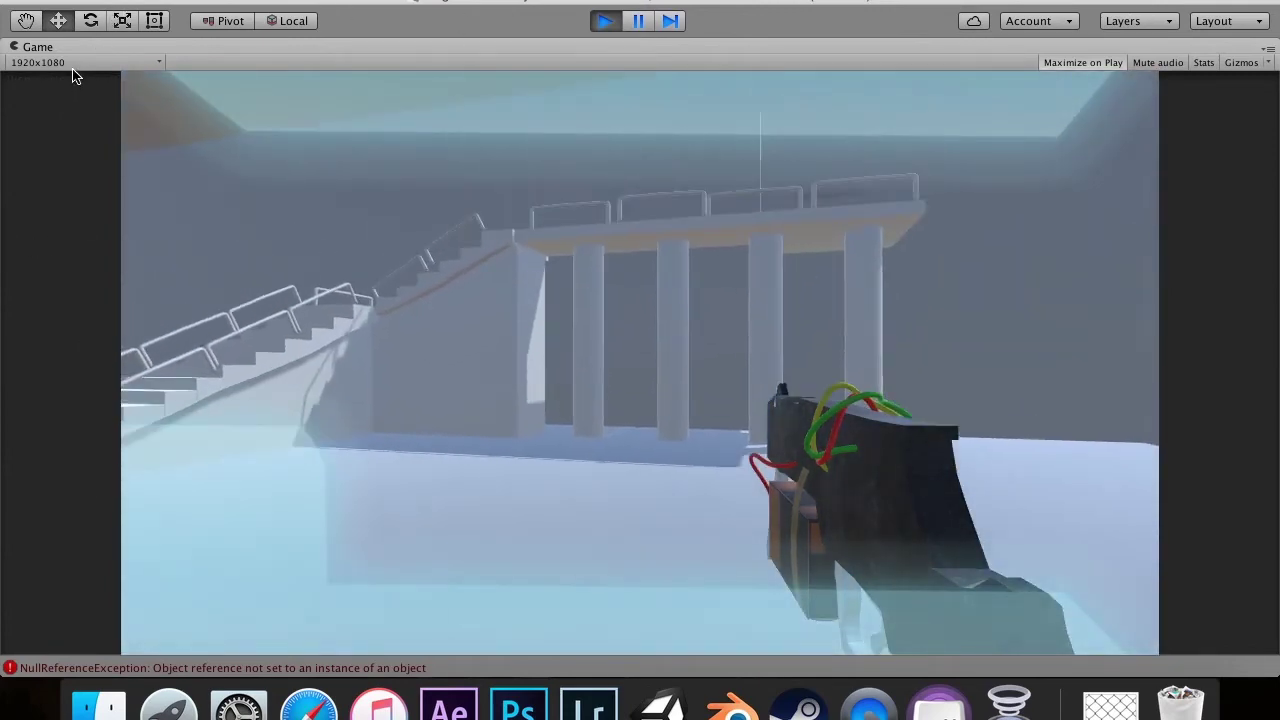
# Step: Keep the Game view at 1920x1080, shoot the capsule target twice, then stop play mode
pyautogui.click(71, 62)
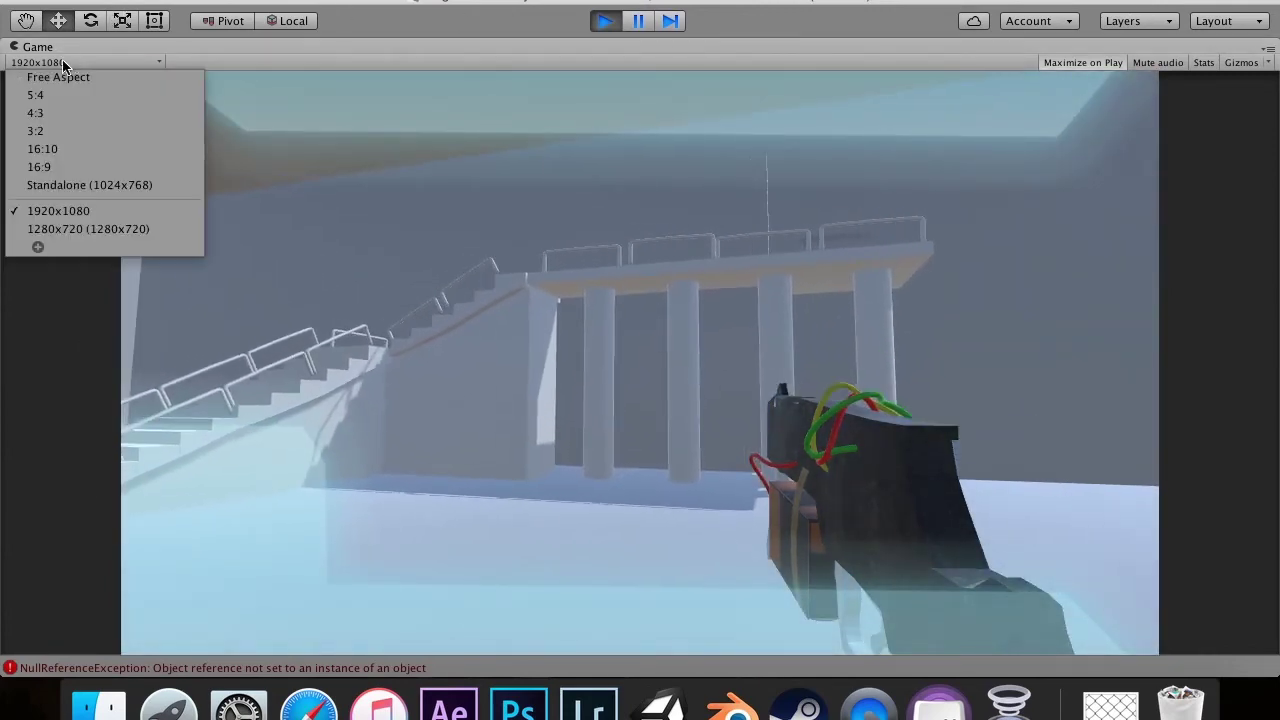
pyautogui.click(66, 214)
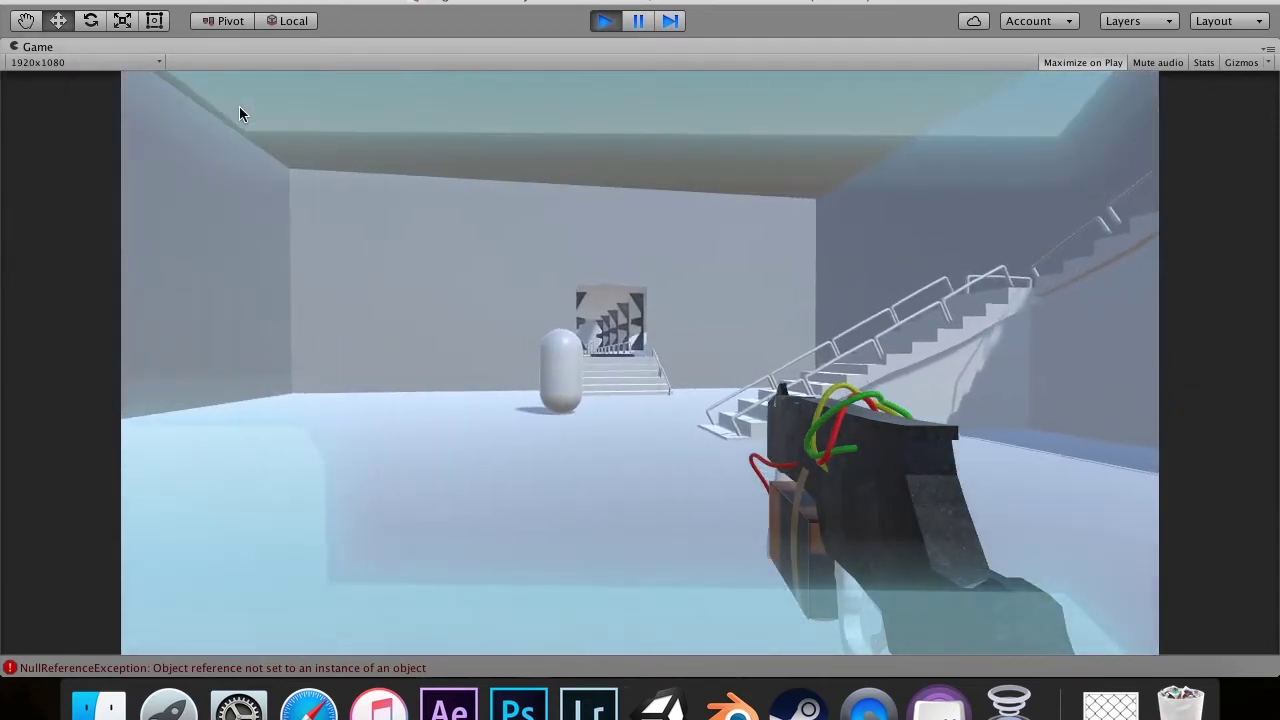
pyautogui.click(222, 112)
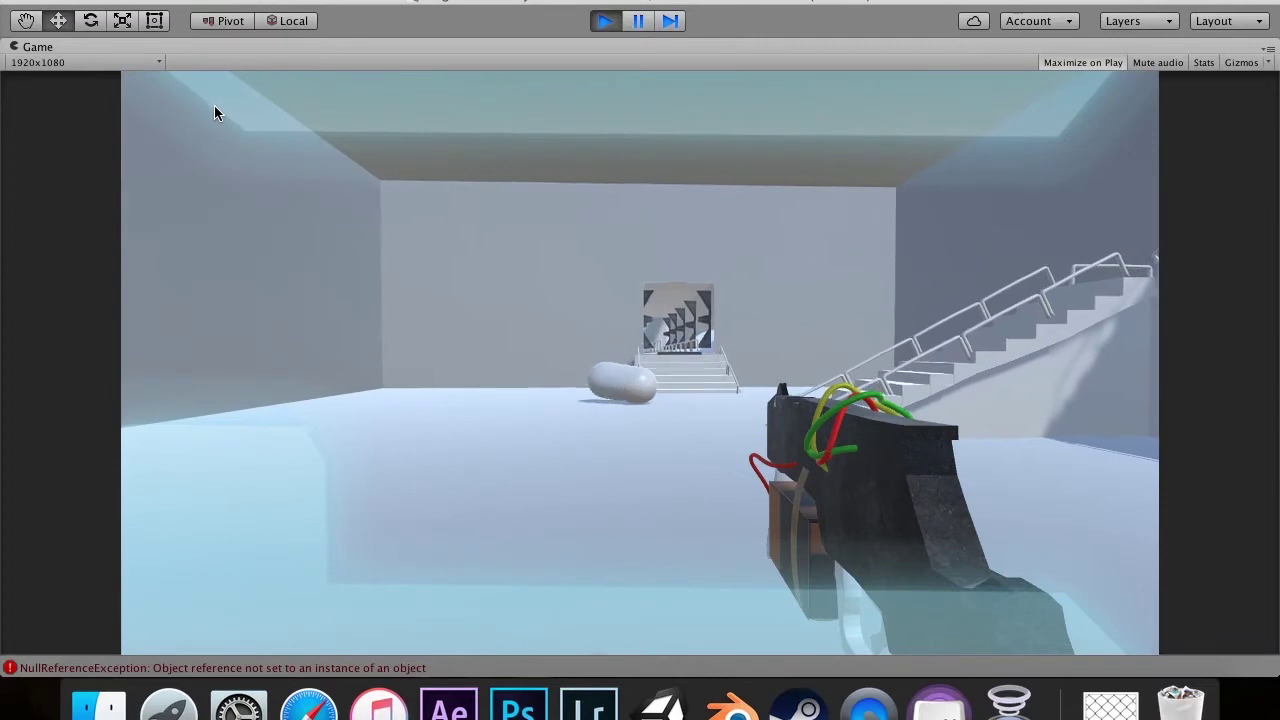
pyautogui.click(214, 105)
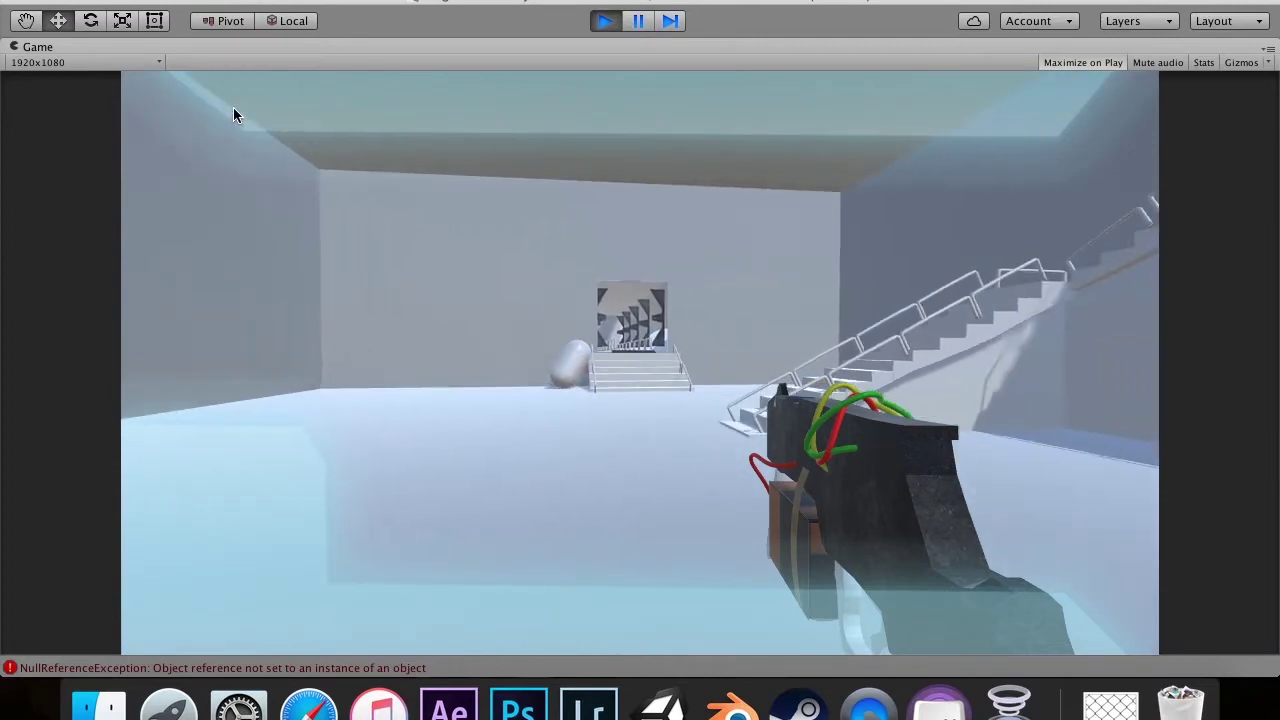
pyautogui.click(100, 62)
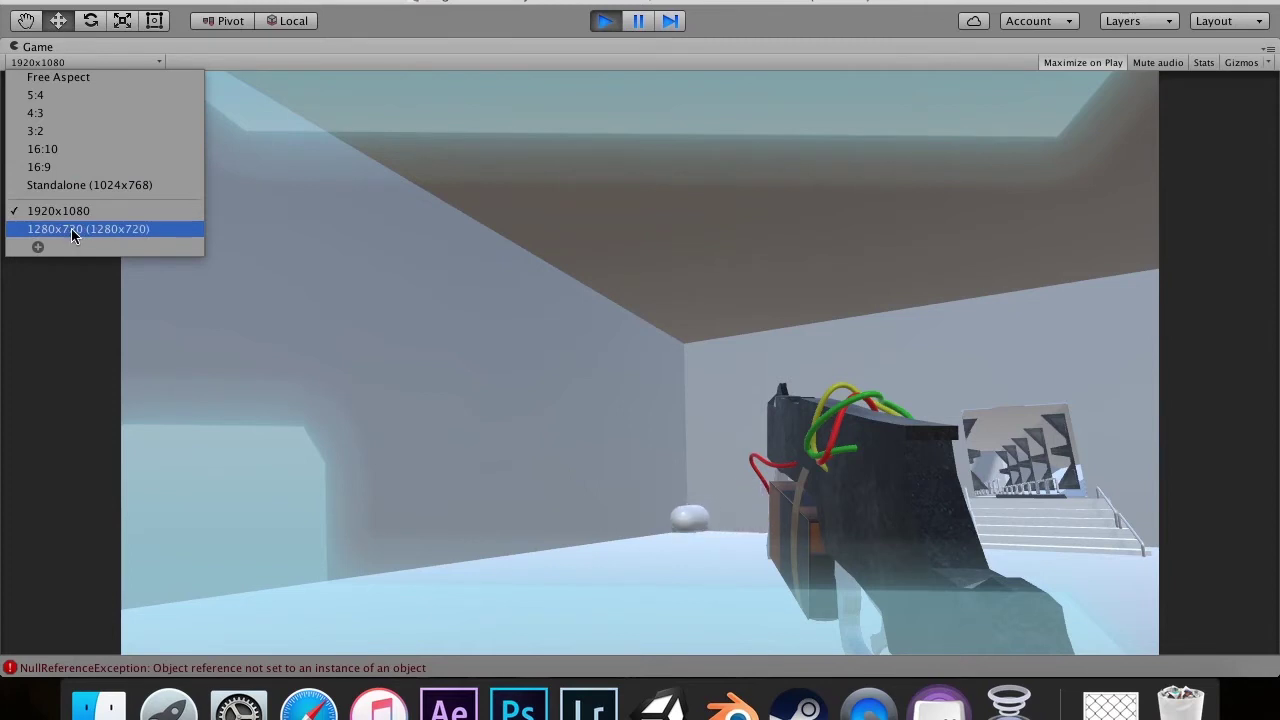
pyautogui.click(869, 142)
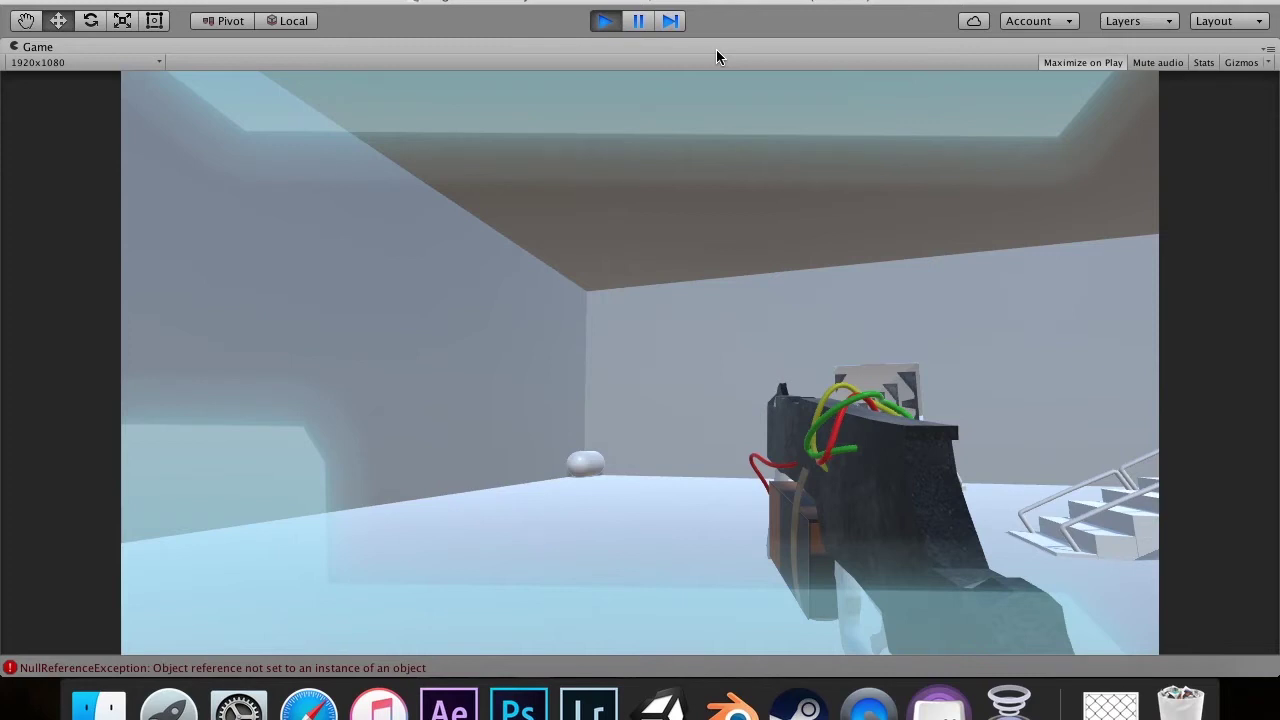
pyautogui.press('super+p')
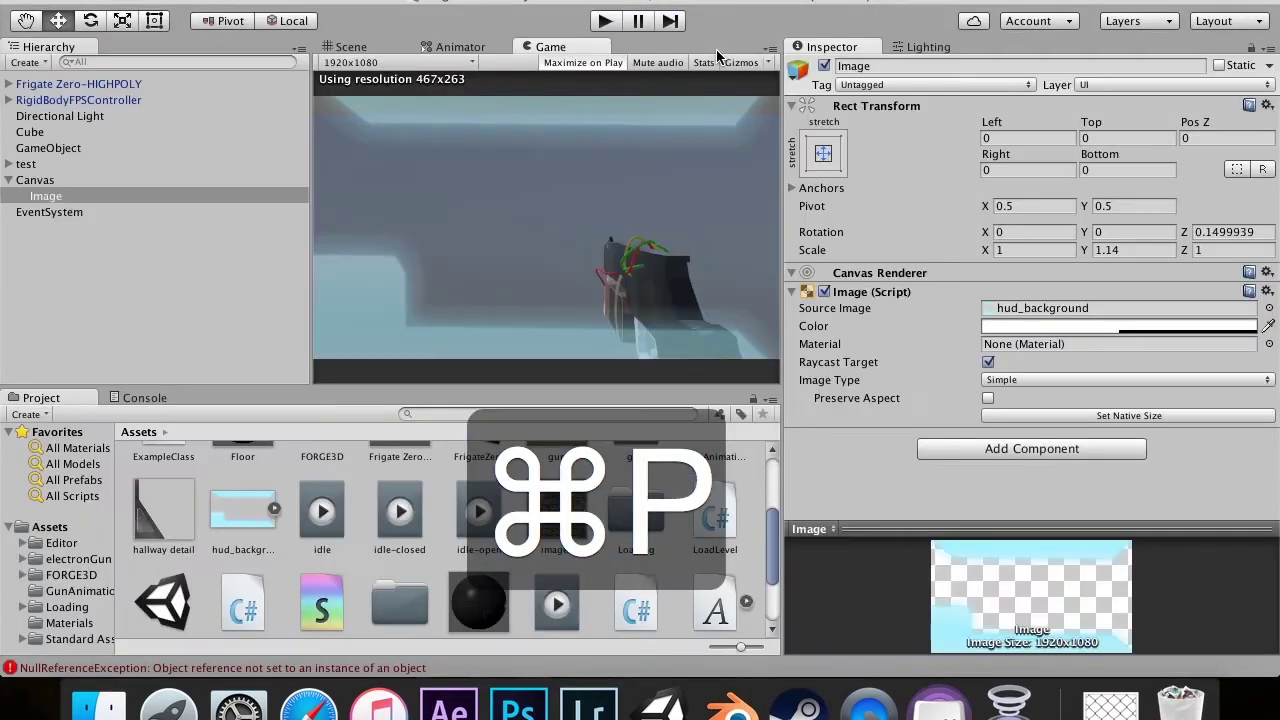
# Step: Create a 1000x1000 pixel transparent custom document named crosshair in Photoshop
pyautogui.click(512, 700)
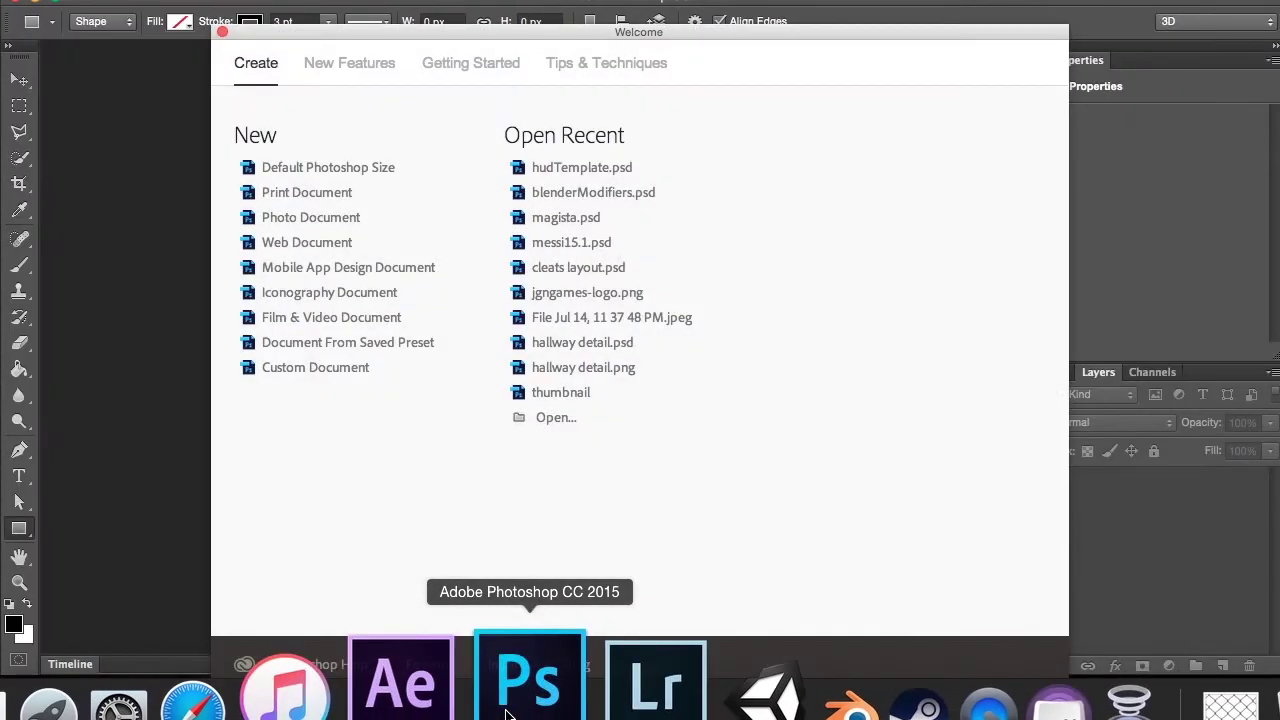
pyautogui.click(349, 368)
pyautogui.click(609, 170)
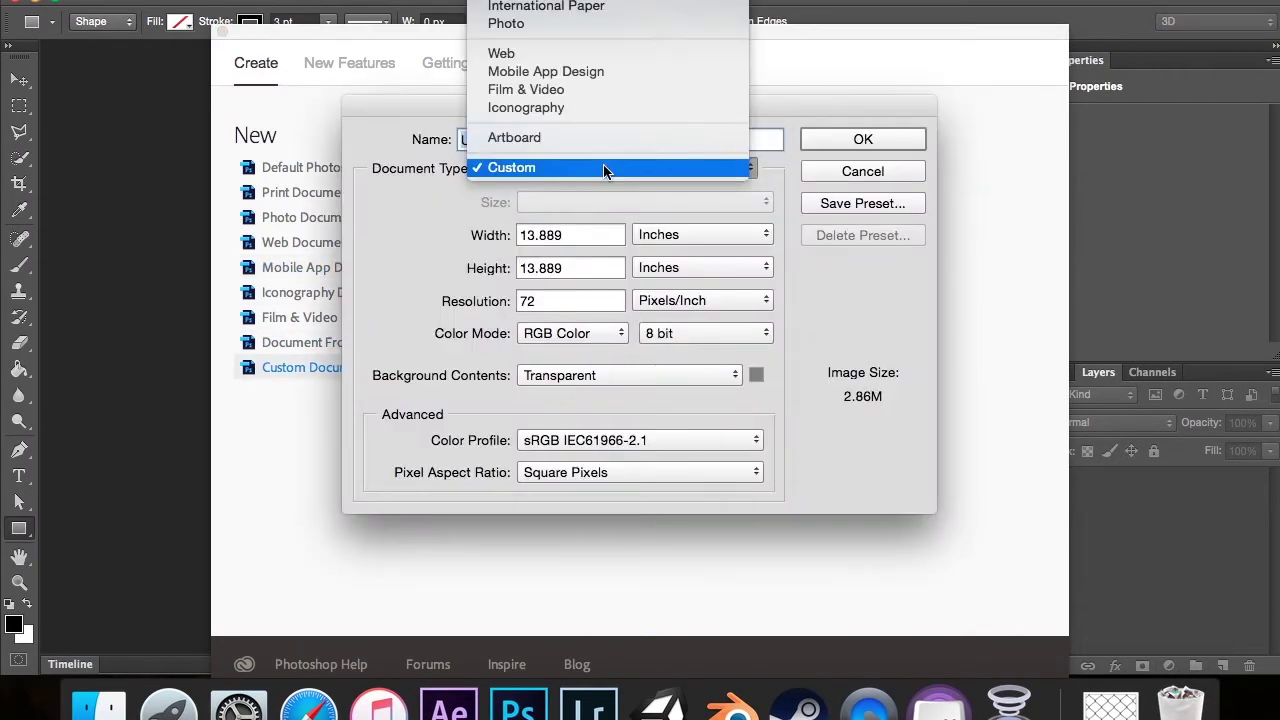
pyautogui.click(700, 236)
pyautogui.click(704, 217)
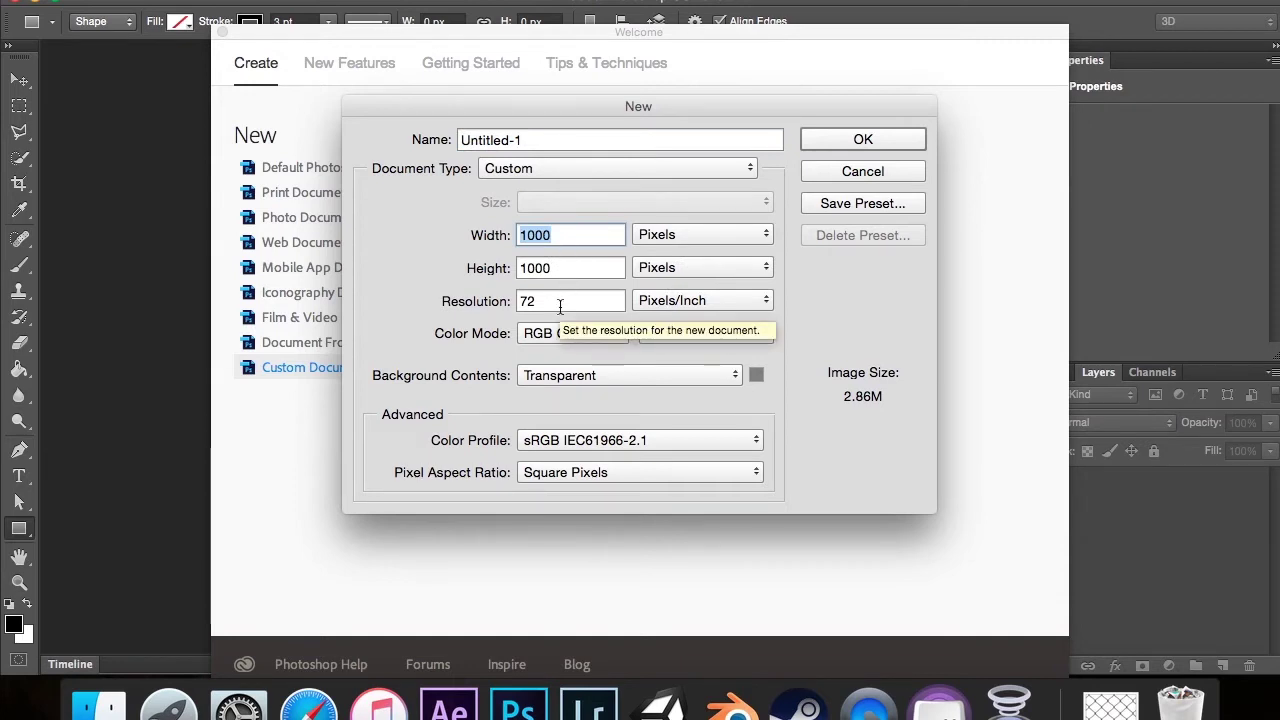
pyautogui.click(595, 143)
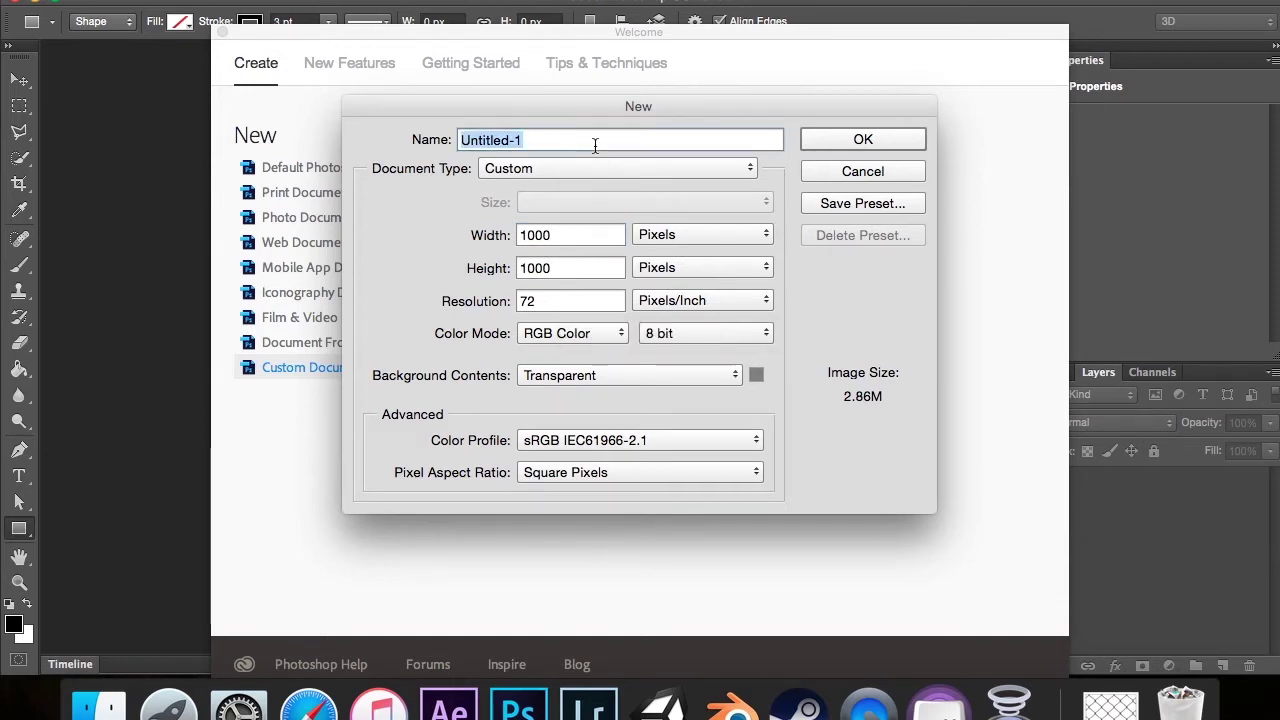
pyautogui.write('cxrrosshair')
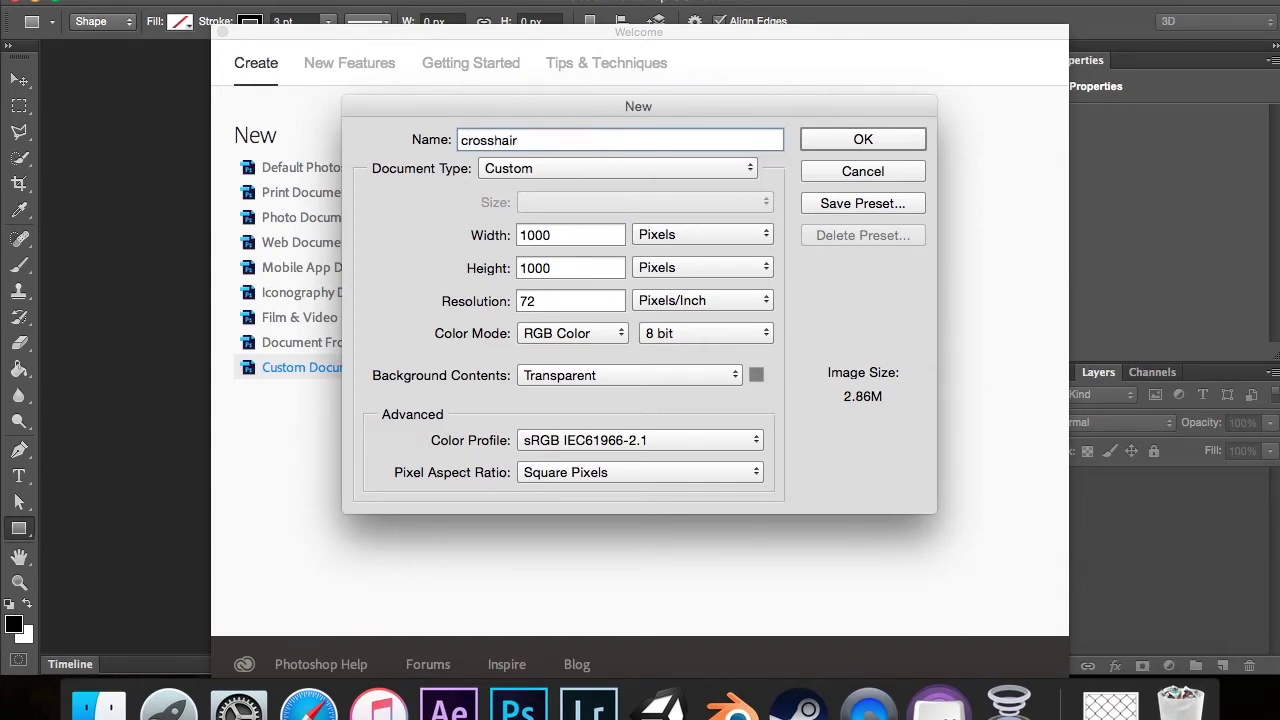
pyautogui.press('Return')
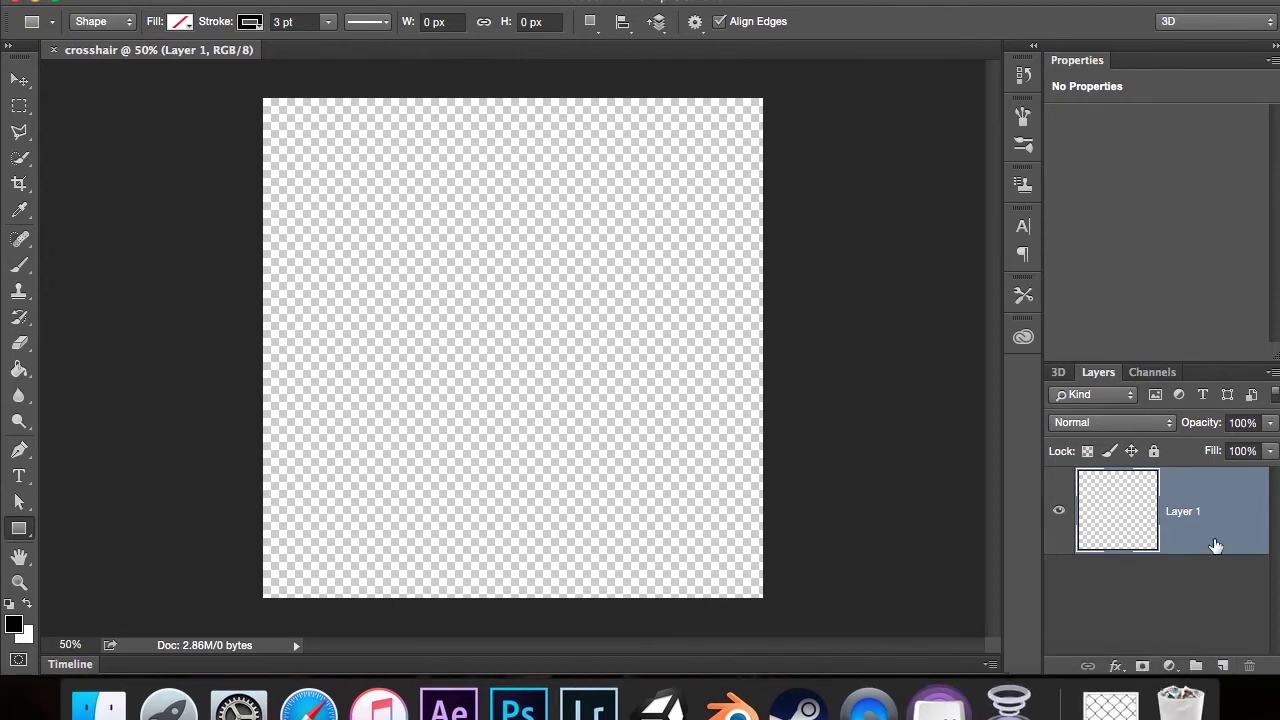
# Step: Fill the canvas black with the Paint Bucket and add a new empty layer
pyautogui.click(18, 368)
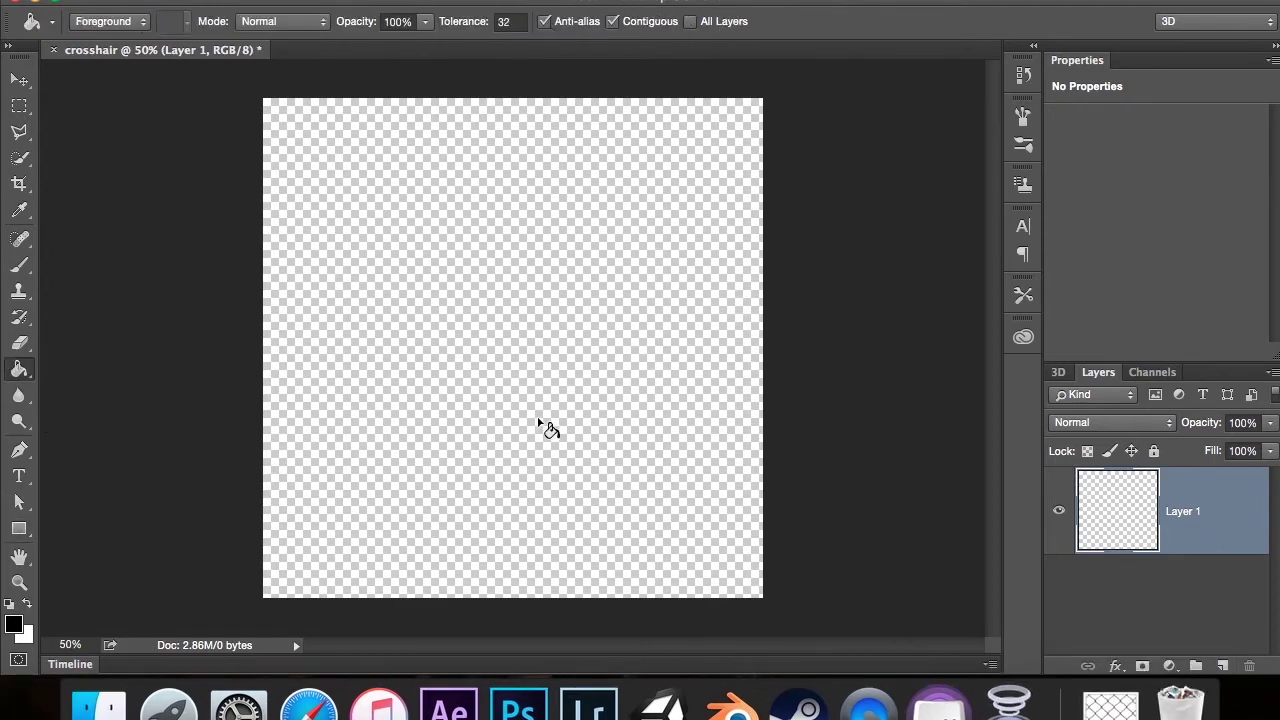
pyautogui.click(539, 424)
pyautogui.click(1222, 665)
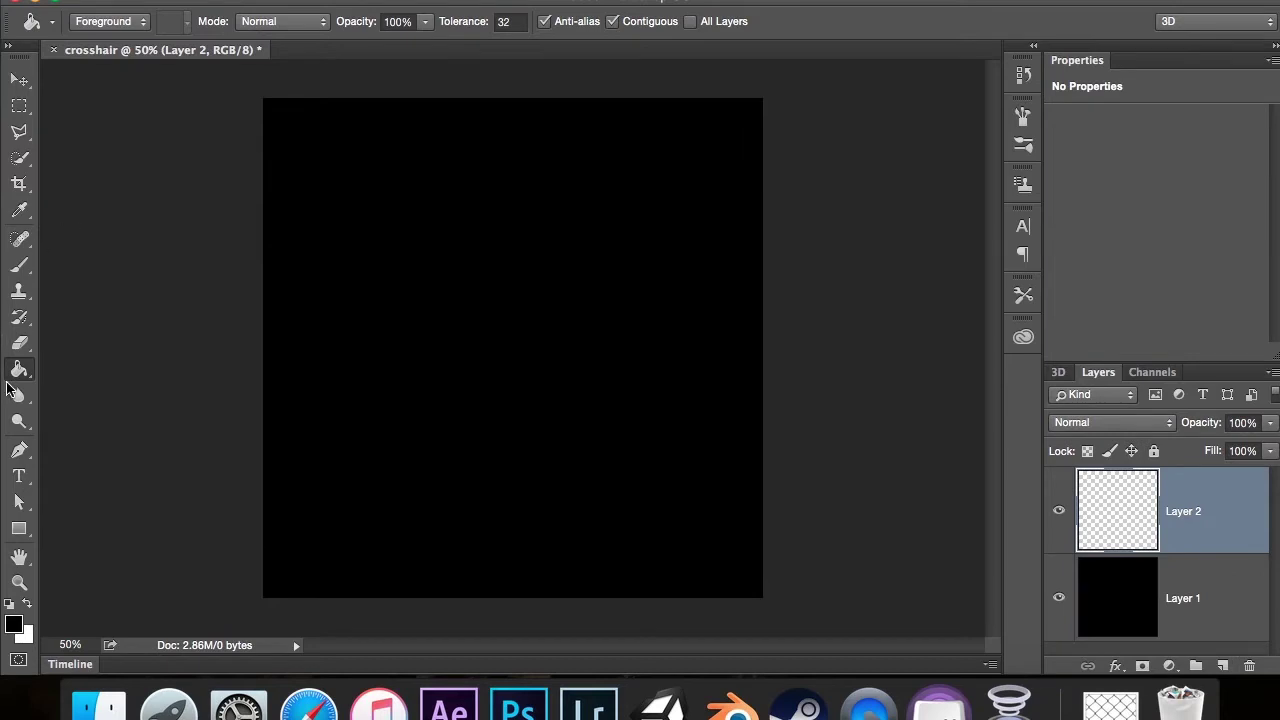
# Step: Create a 1000x1000 px ellipse and move it to X 0, Y 0
pyautogui.click(22, 531)
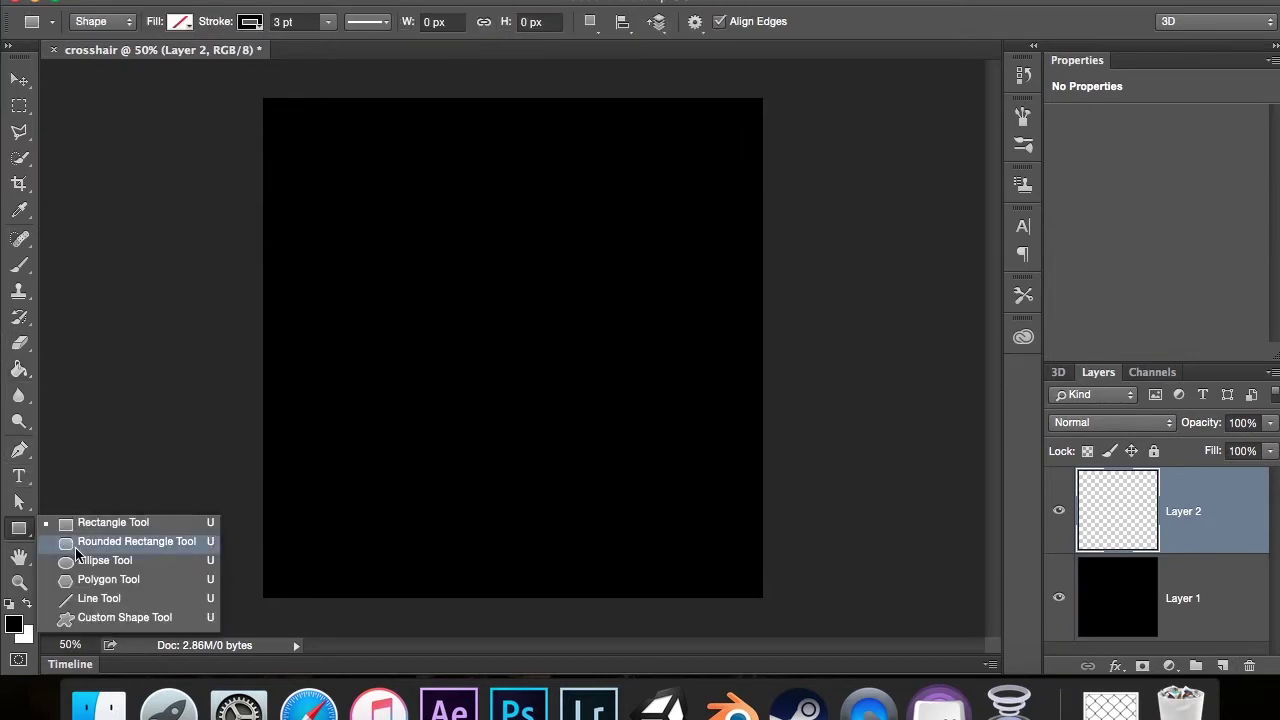
pyautogui.click(82, 557)
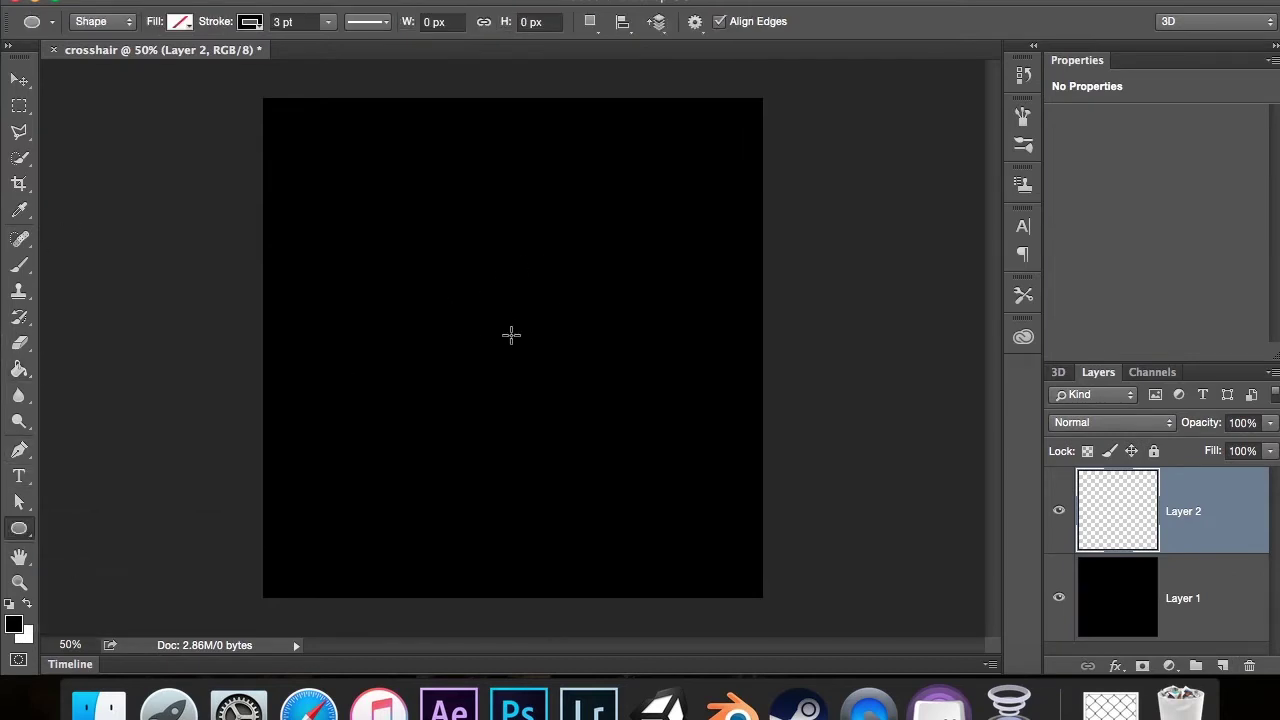
pyautogui.click(510, 338)
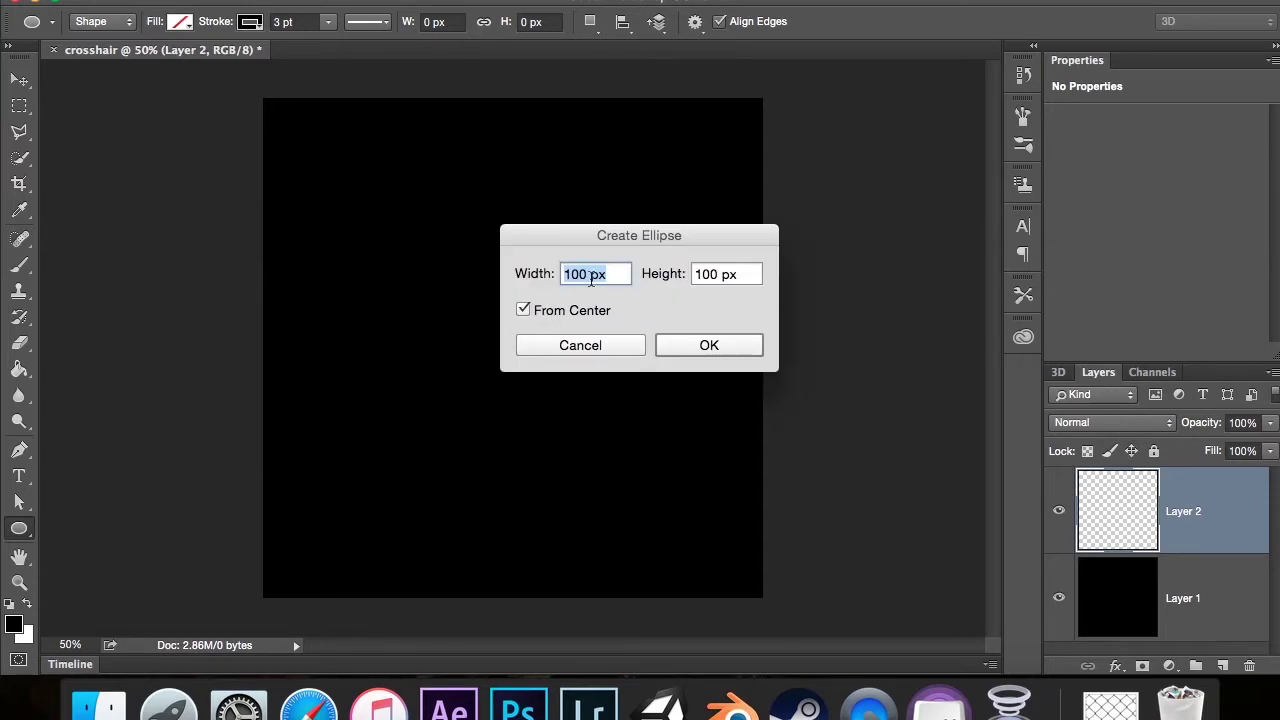
pyautogui.click(545, 312)
pyautogui.write('10000')
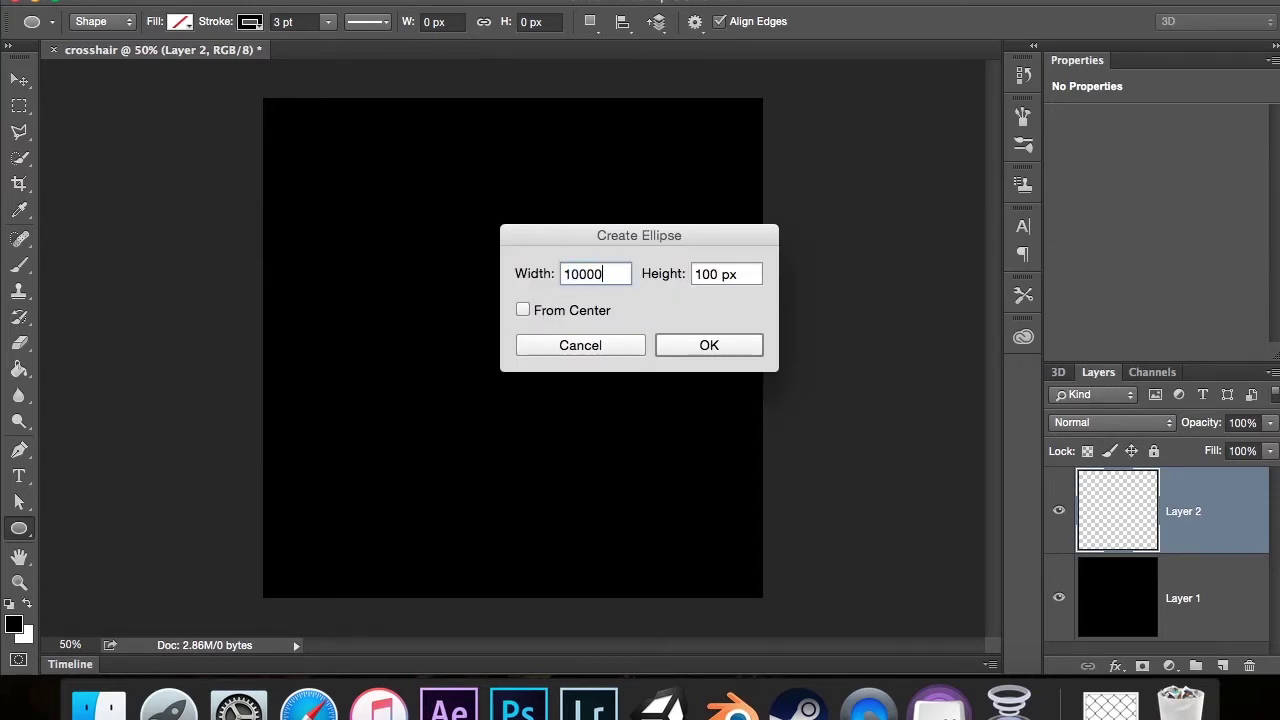
pyautogui.press('Tab')
pyautogui.write('100')
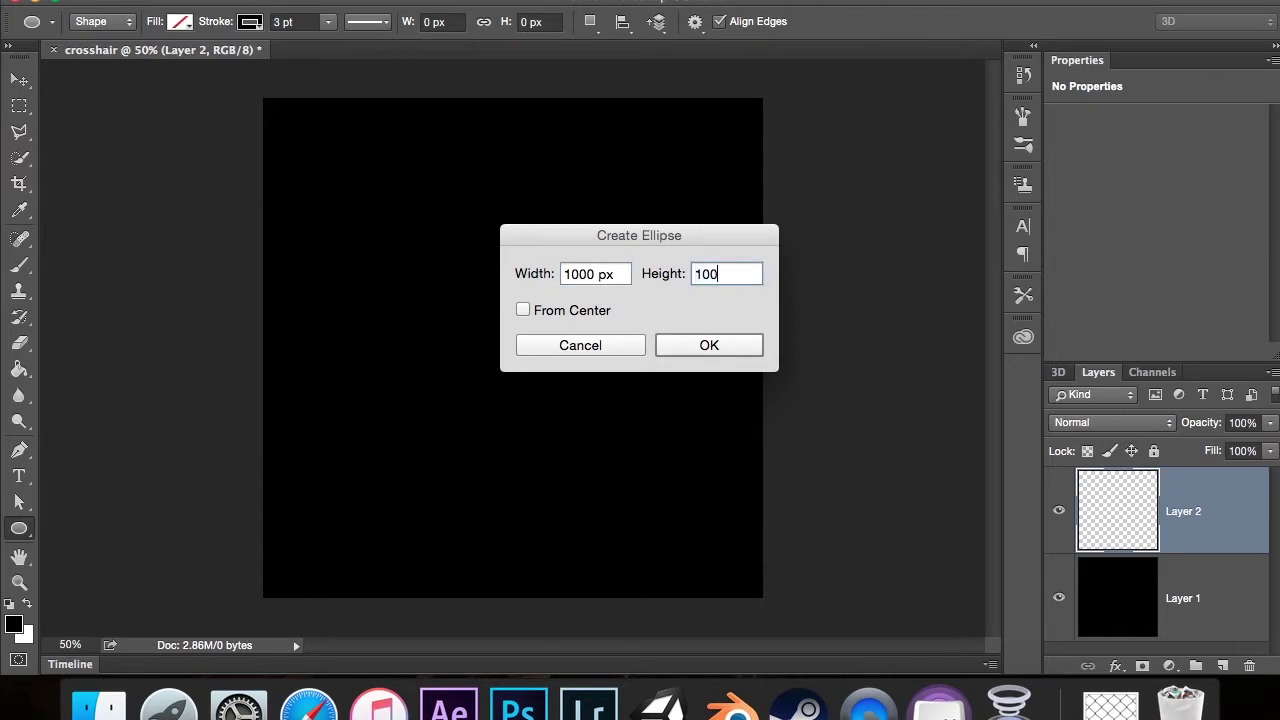
pyautogui.press('Return')
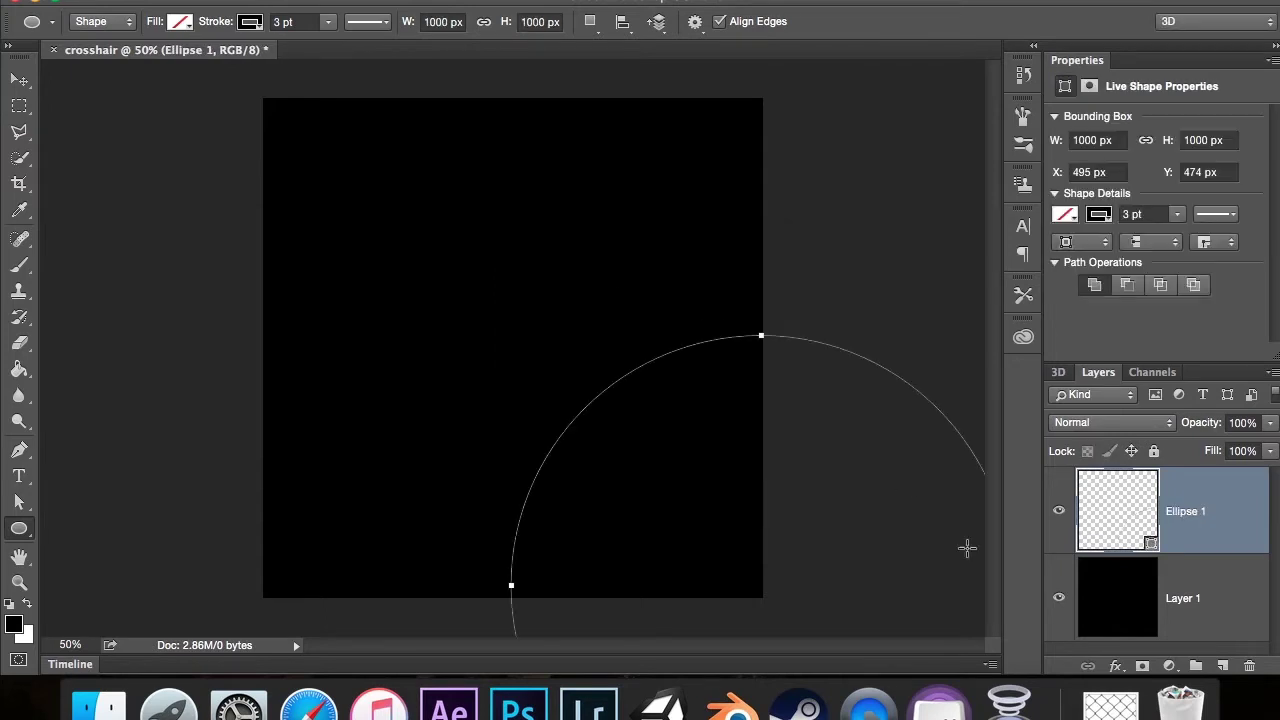
pyautogui.press('v')
pyautogui.moveTo(914, 523); pyautogui.dragTo(660, 288)
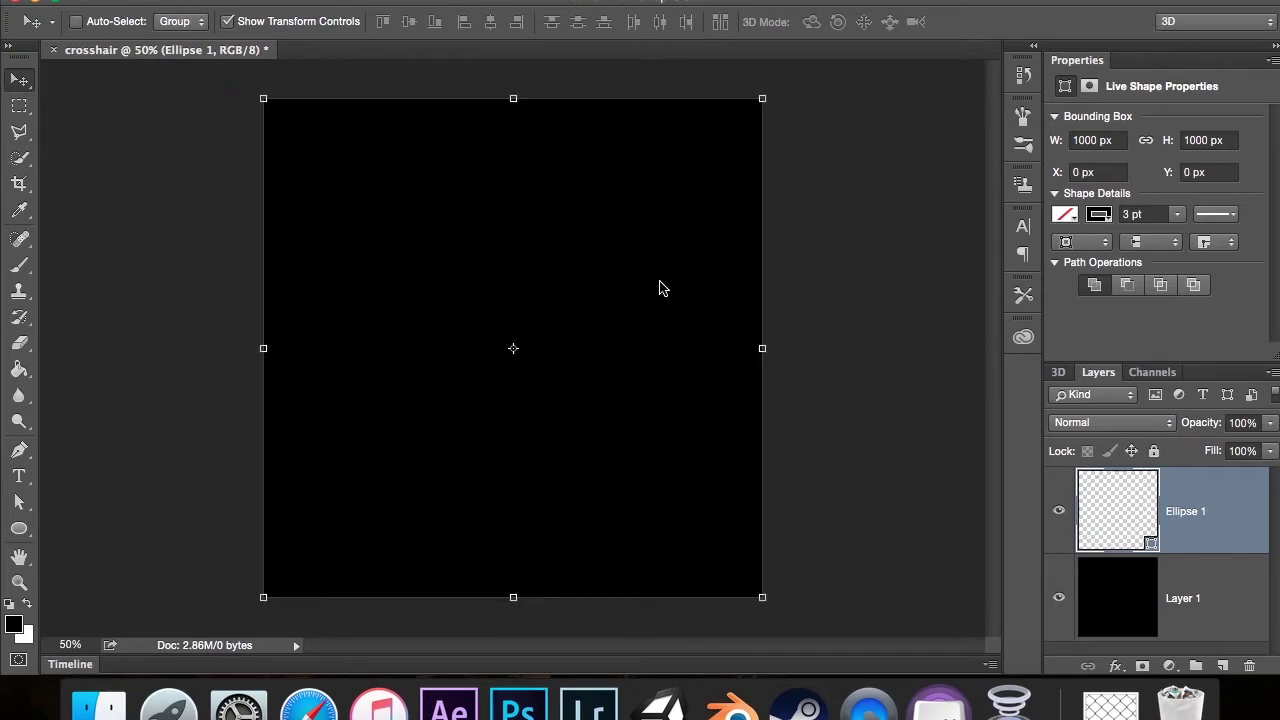
# Step: Give the circle an ebebeb off-white stroke with 15 pt width
pyautogui.click(1110, 217)
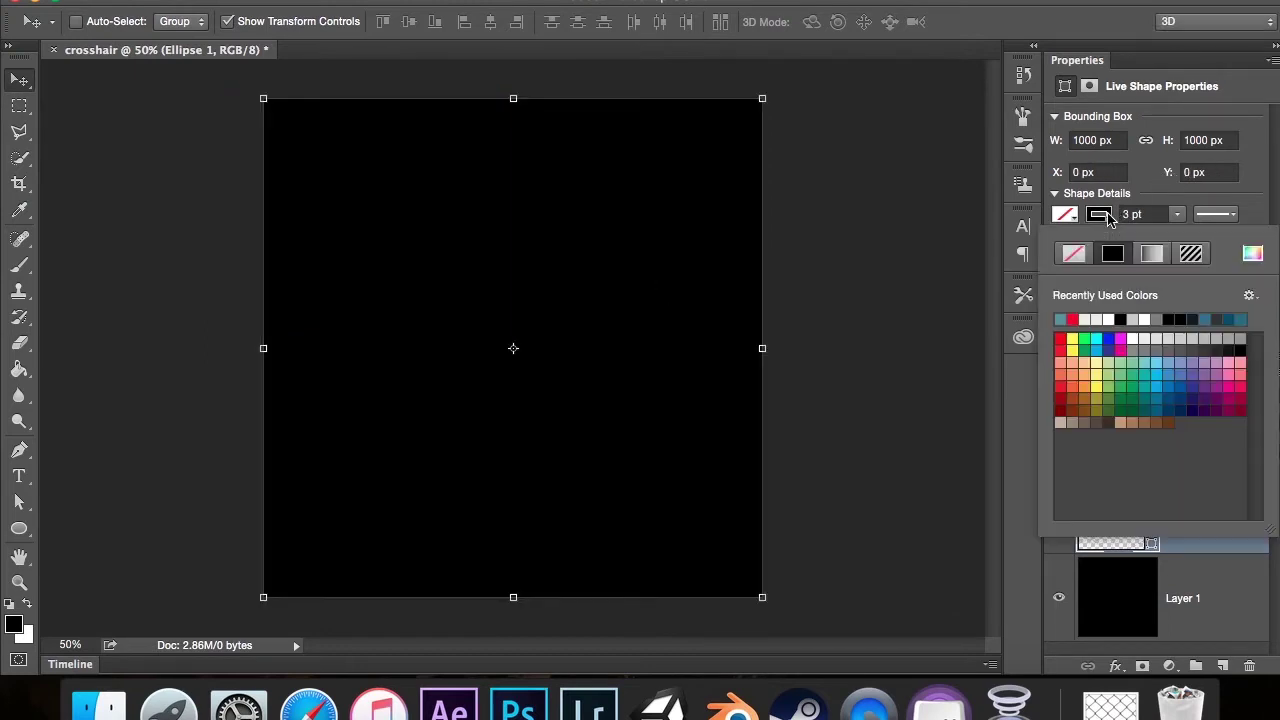
pyautogui.click(1094, 319)
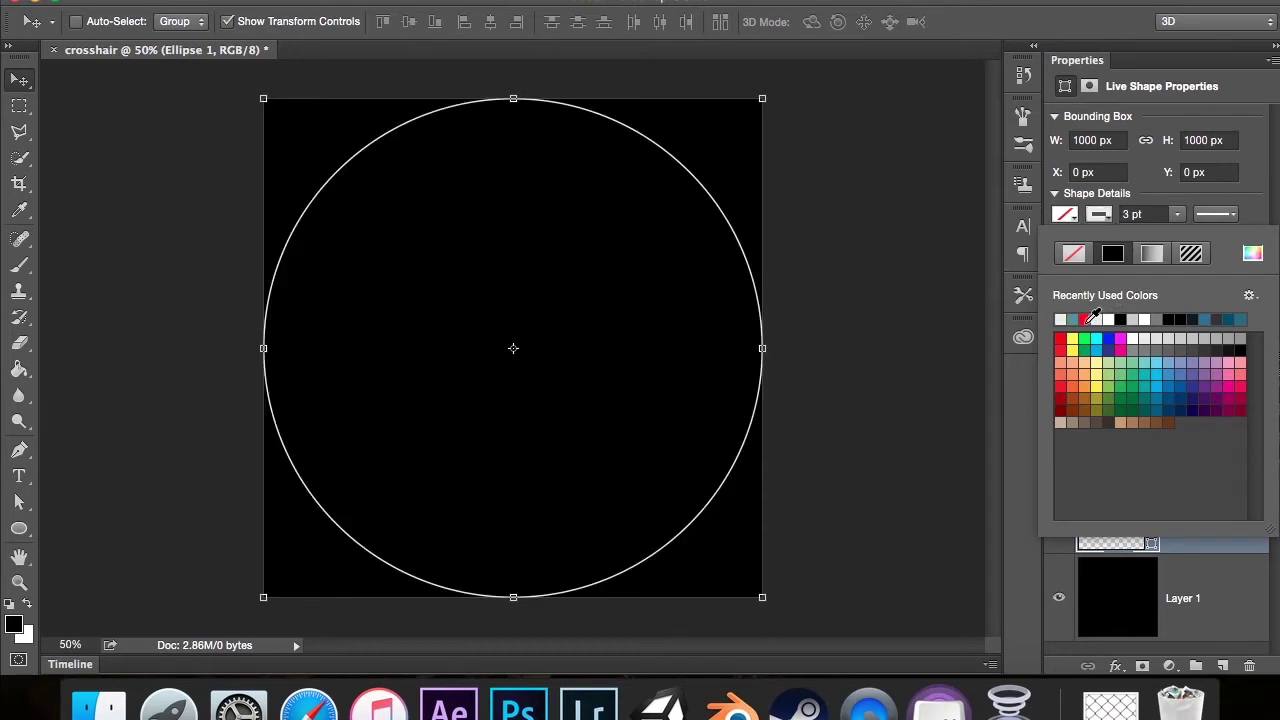
pyautogui.click(1099, 217)
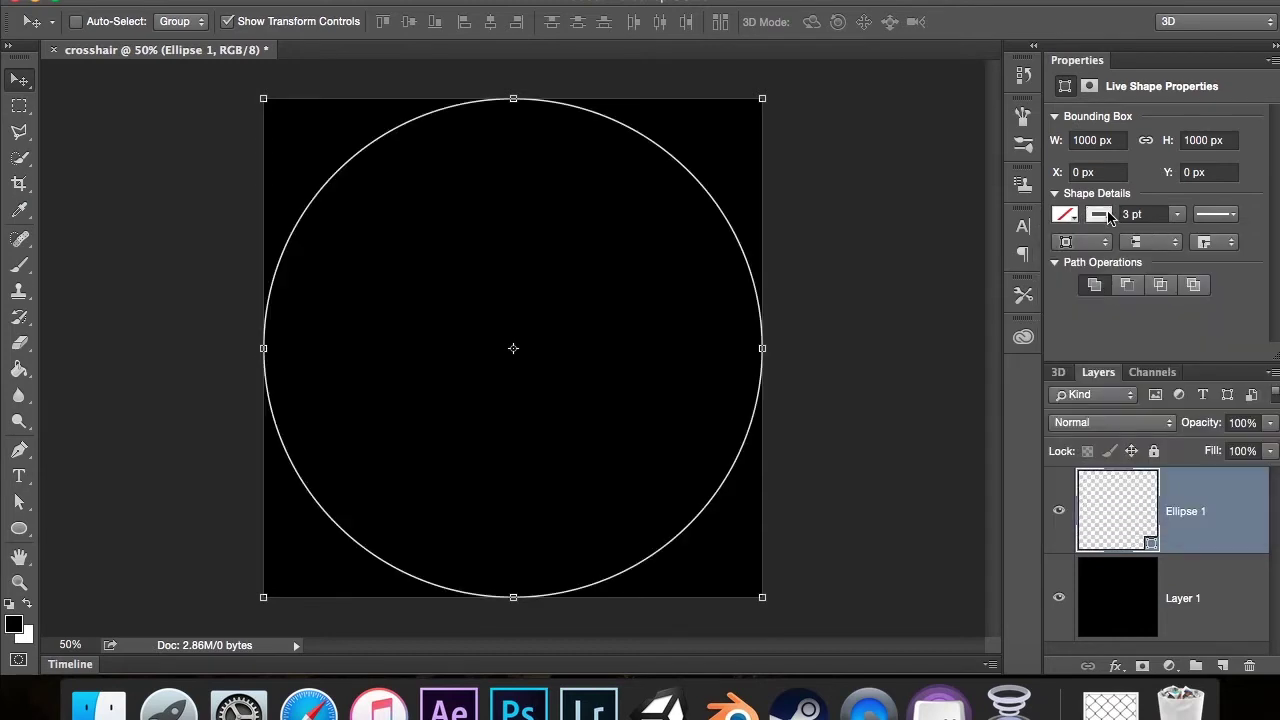
pyautogui.click(1099, 217)
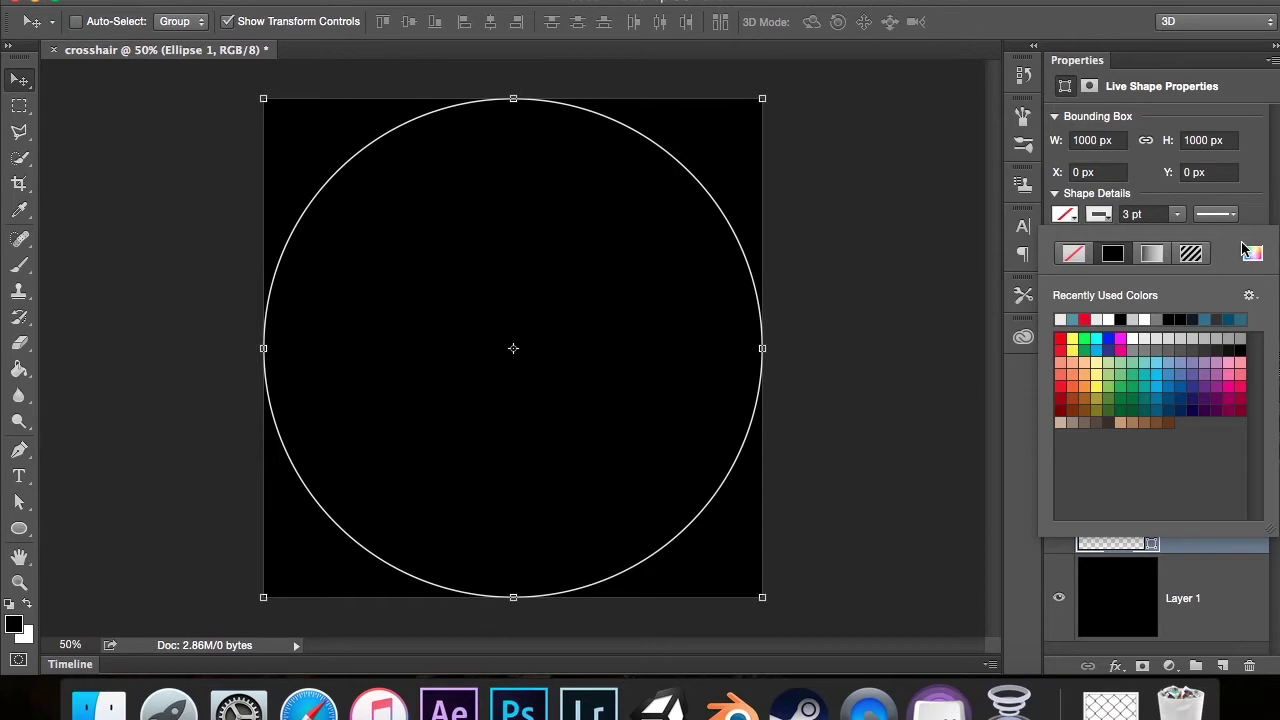
pyautogui.click(1250, 255)
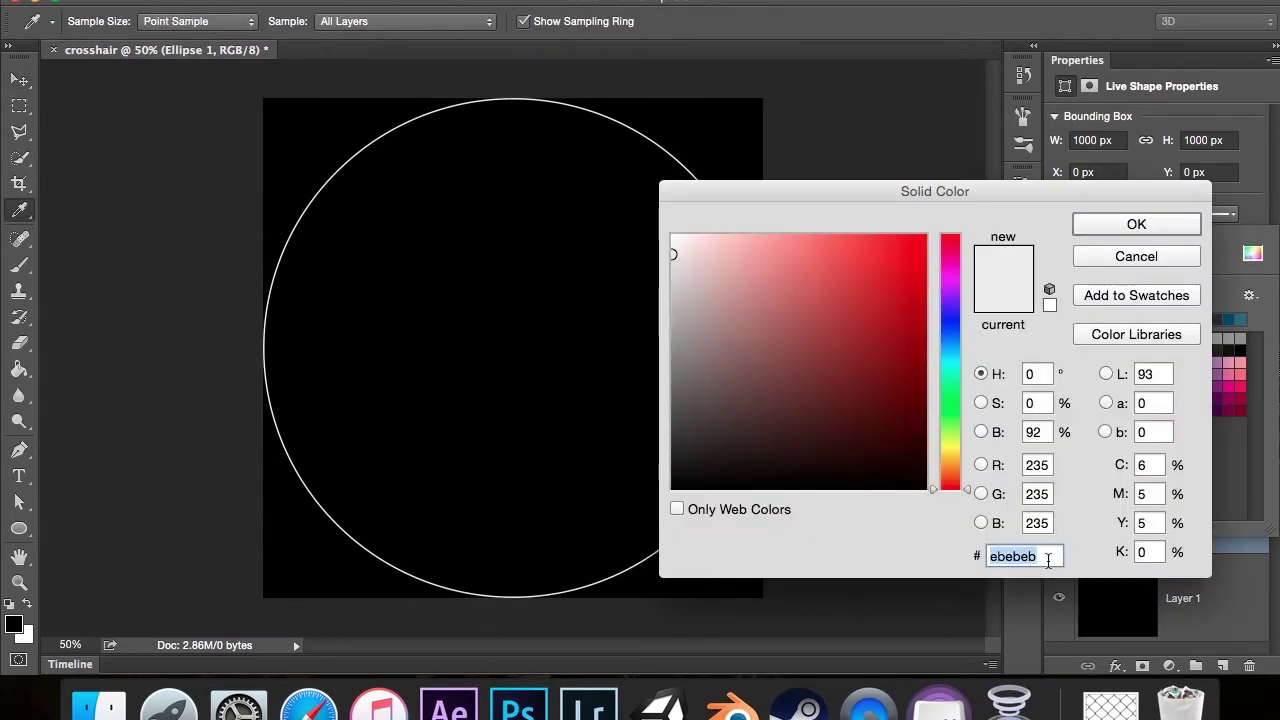
pyautogui.write('ebebeb')
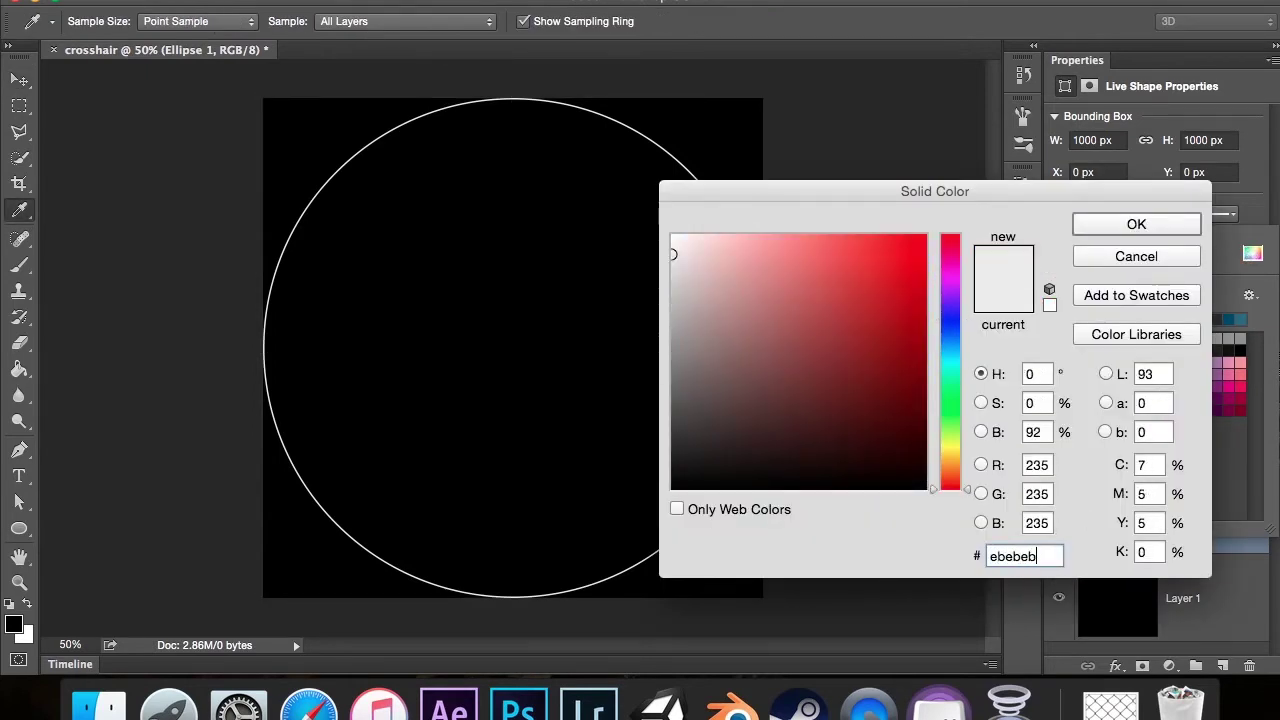
pyautogui.click(1110, 230)
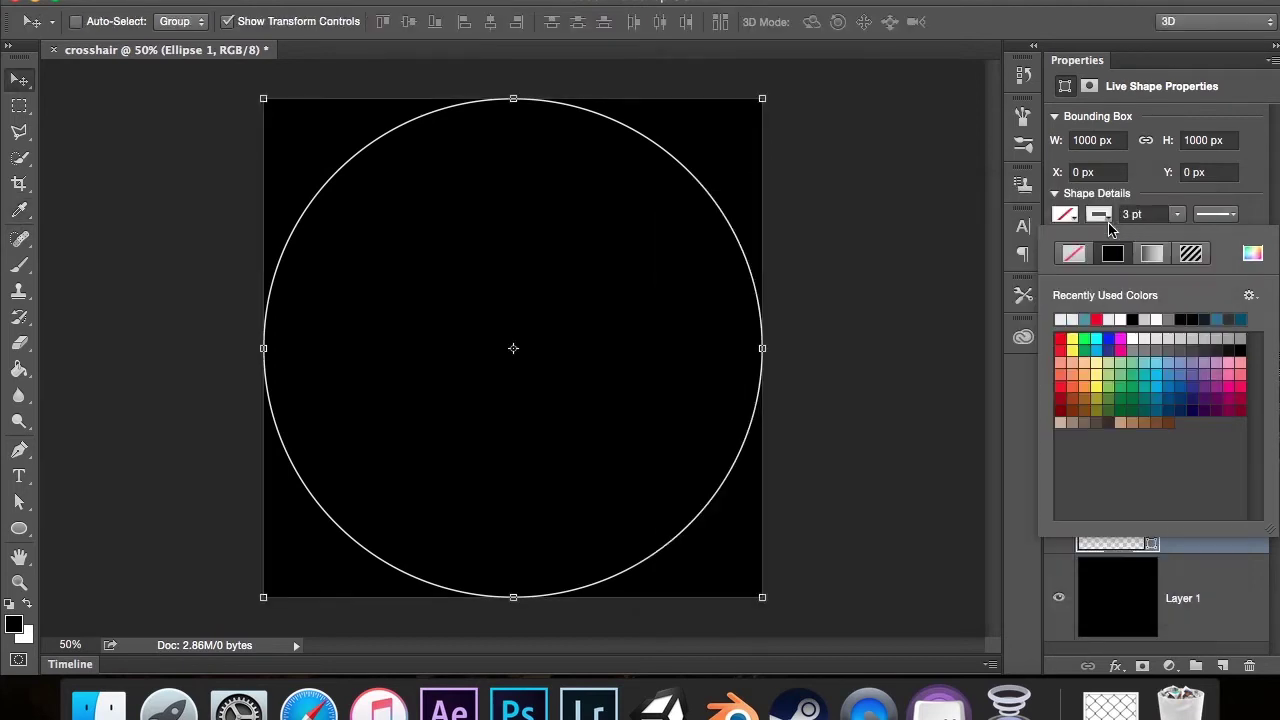
pyautogui.click(1138, 214)
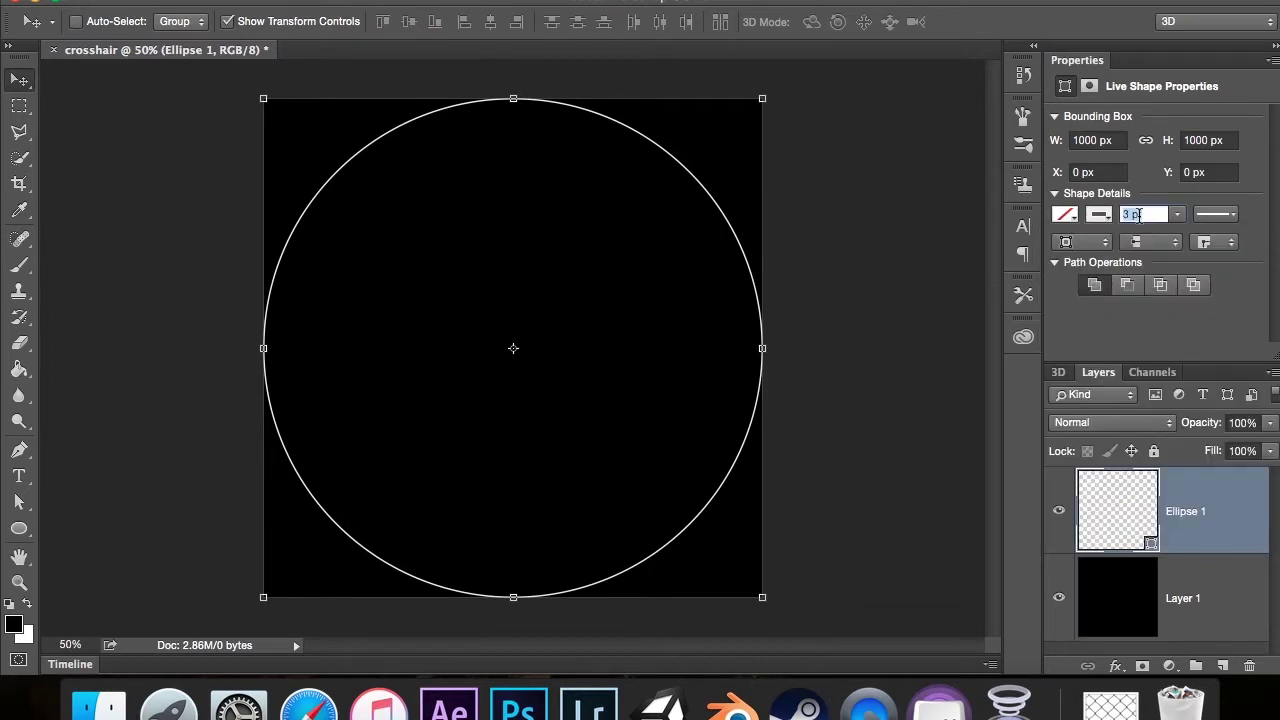
pyautogui.write('15')
pyautogui.press('Return')
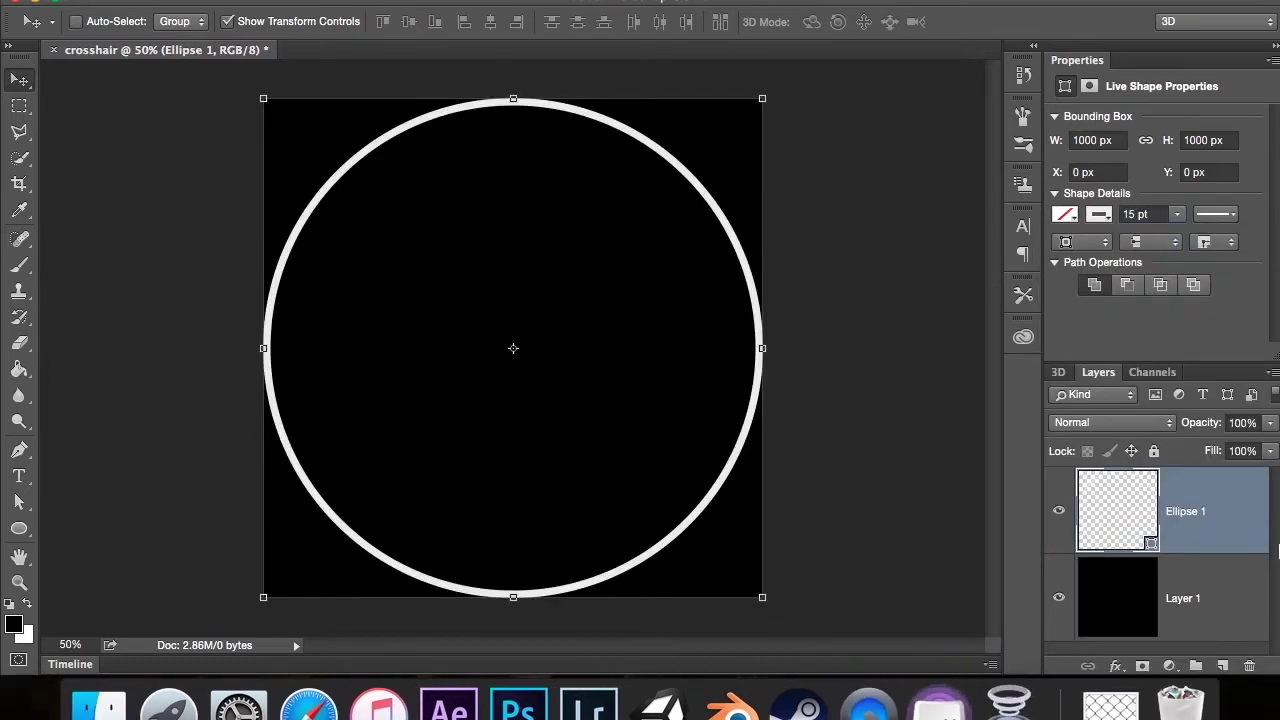
pyautogui.click(16, 530)
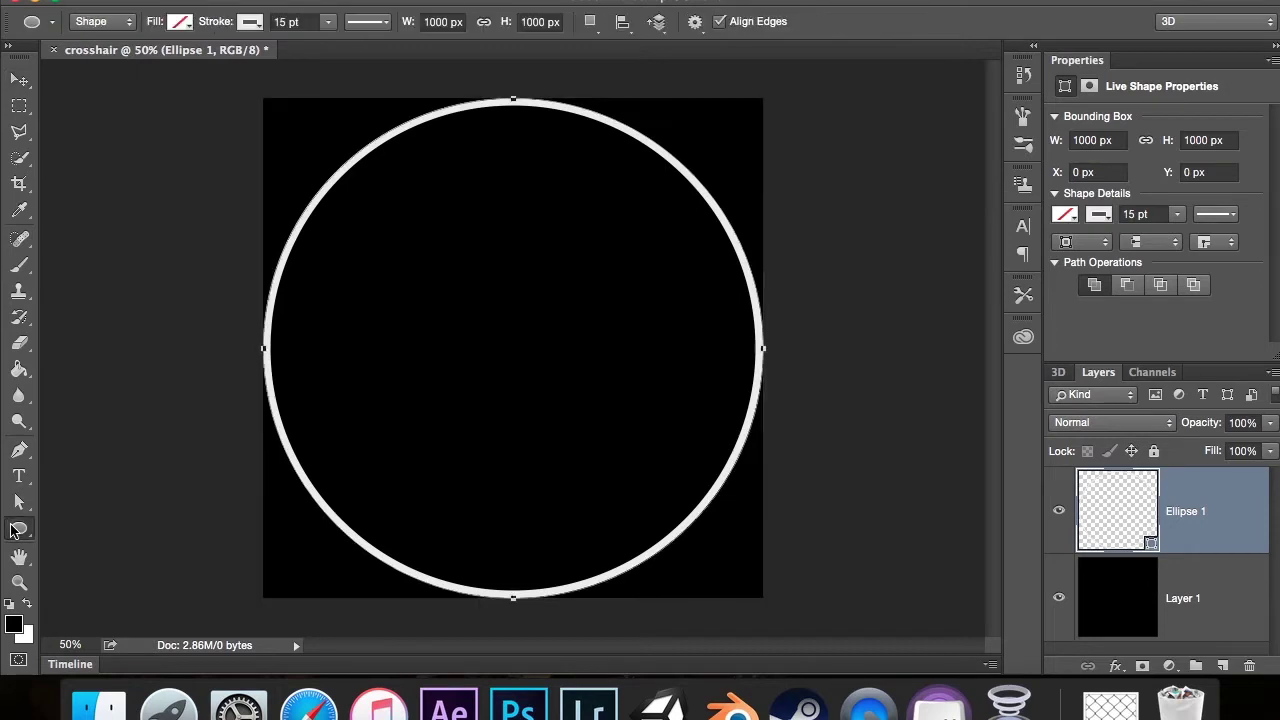
# Step: Draw a thin vertical bar from the circle's top and duplicate it into the lower half
pyautogui.click(16, 530)
pyautogui.click(78, 521)
pyautogui.moveTo(509, 100); pyautogui.dragTo(516, 251)
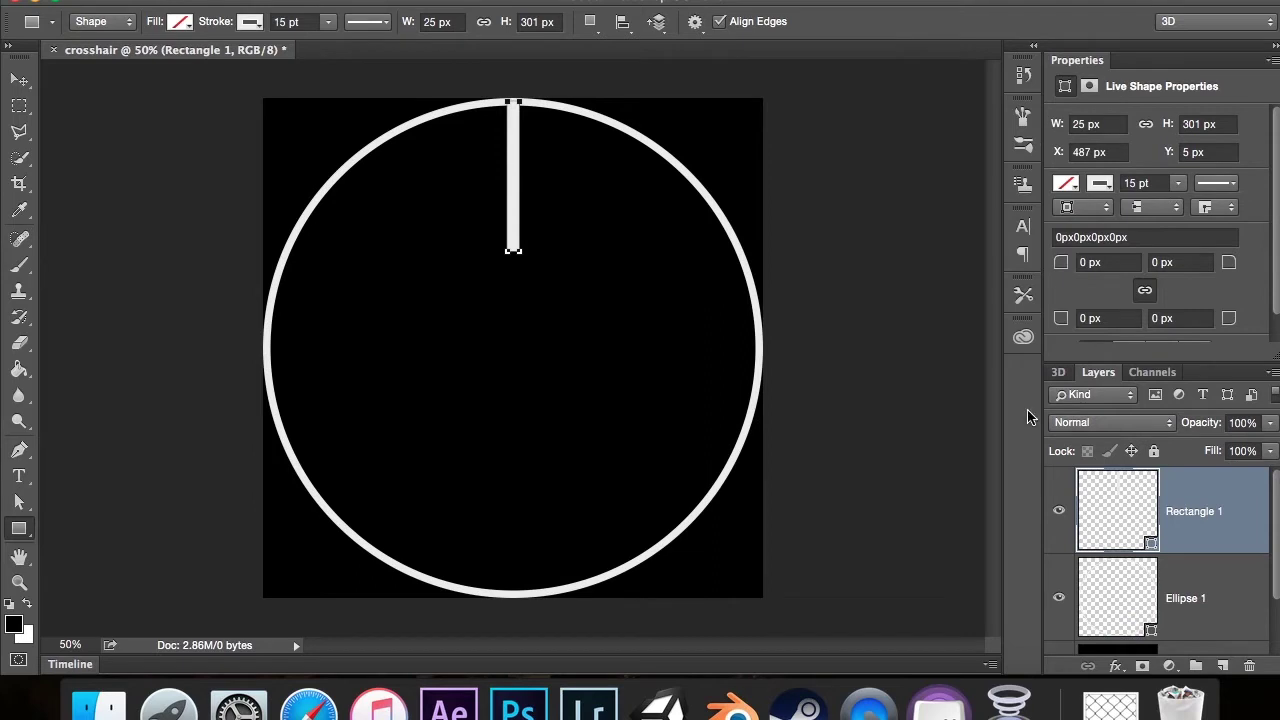
pyautogui.press('super+j')
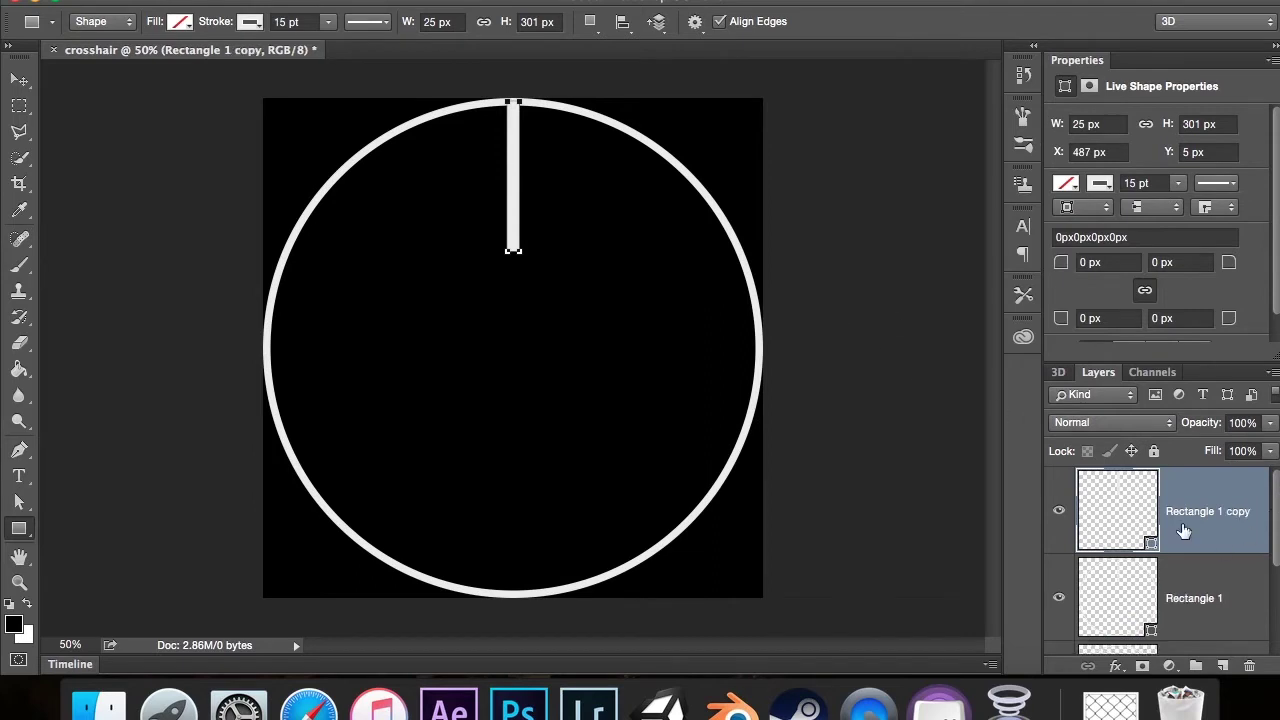
pyautogui.press('v')
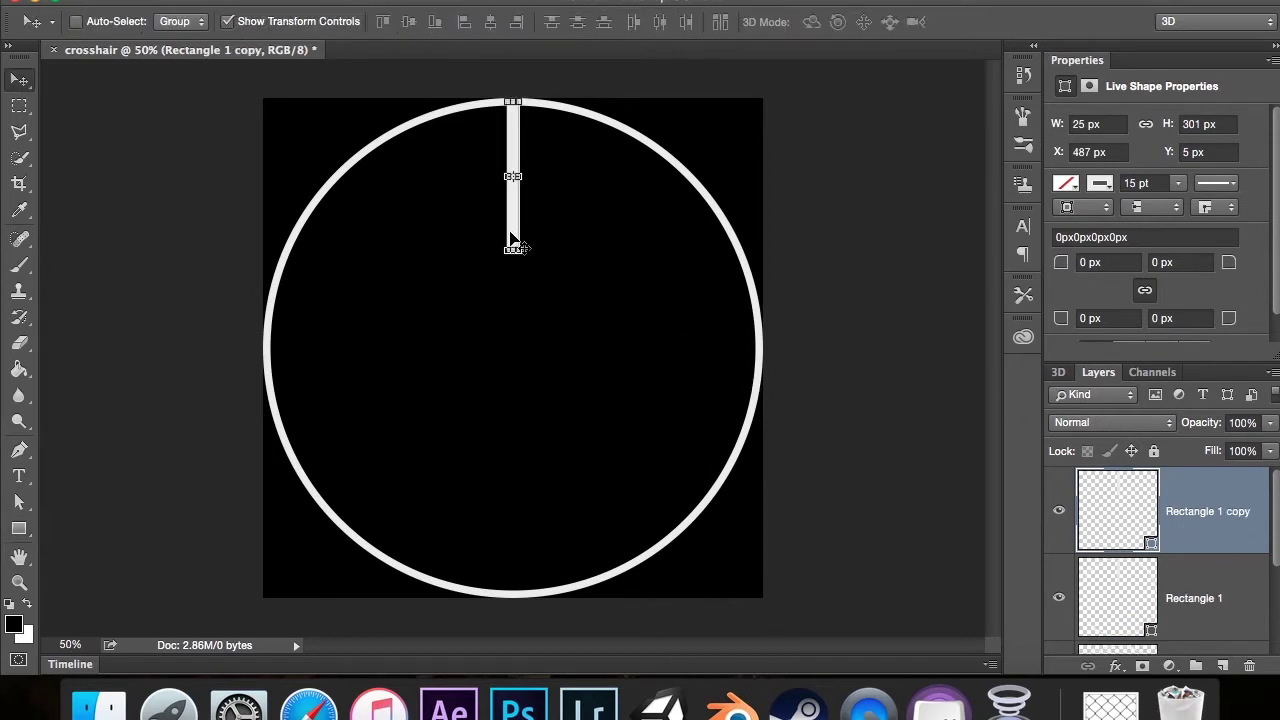
pyautogui.moveTo(513, 240); pyautogui.dragTo(511, 585)
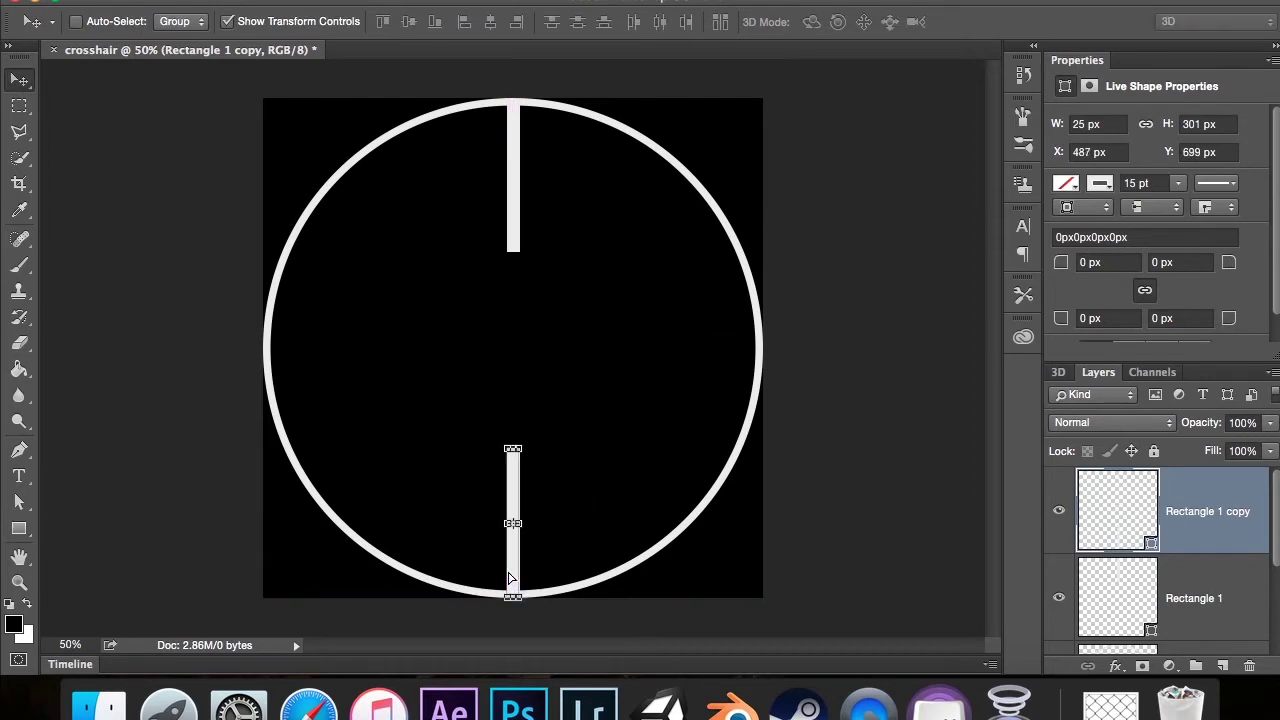
# Step: Rotate both vertical bars by 45°
pyautogui.keyDown('shift'); pyautogui.click(1219, 582); pyautogui.keyUp('shift')
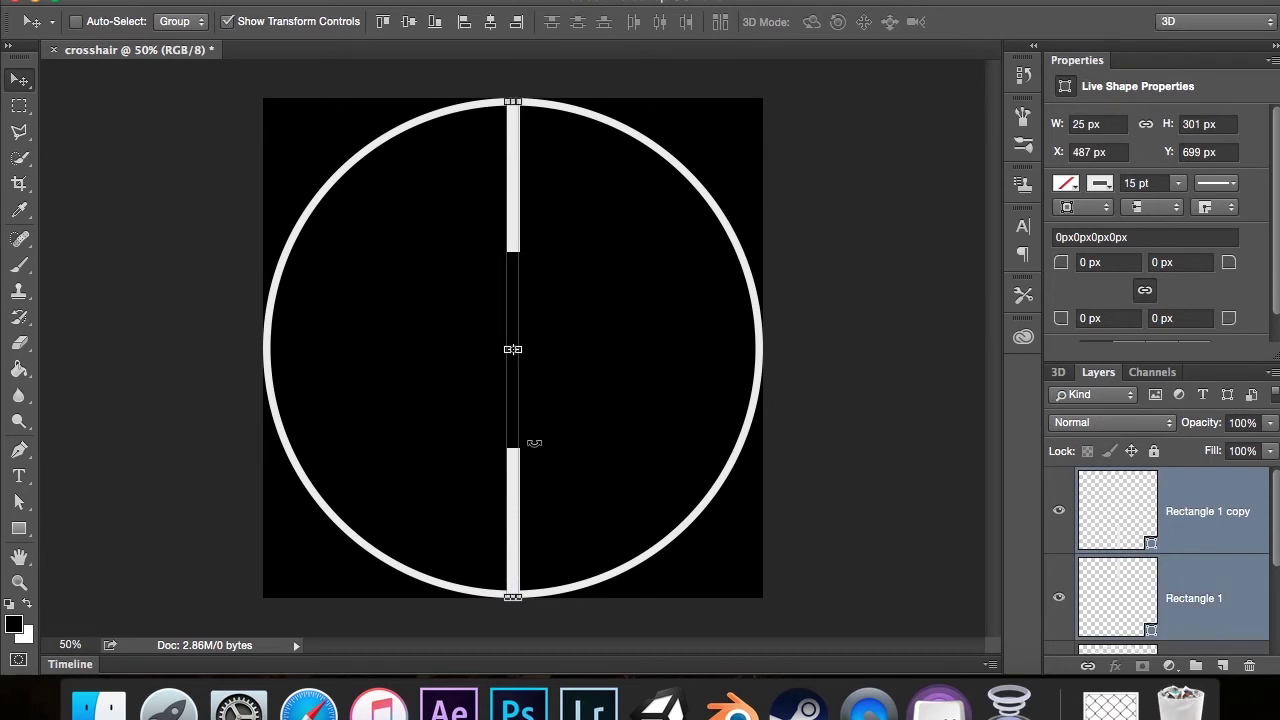
pyautogui.hotkey('ctrl', 't')
pyautogui.moveTo(534, 443); pyautogui.dragTo(523, 448)
pyautogui.click(497, 22)
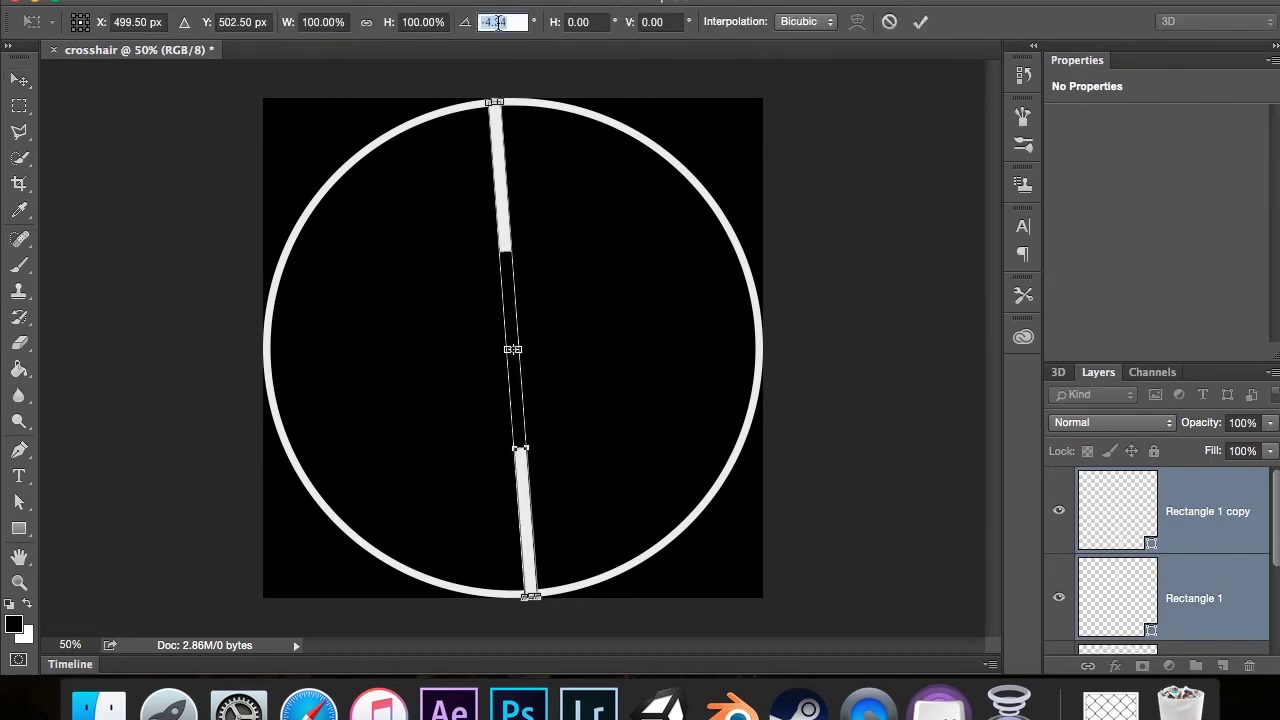
pyautogui.write('45')
pyautogui.press('Return')
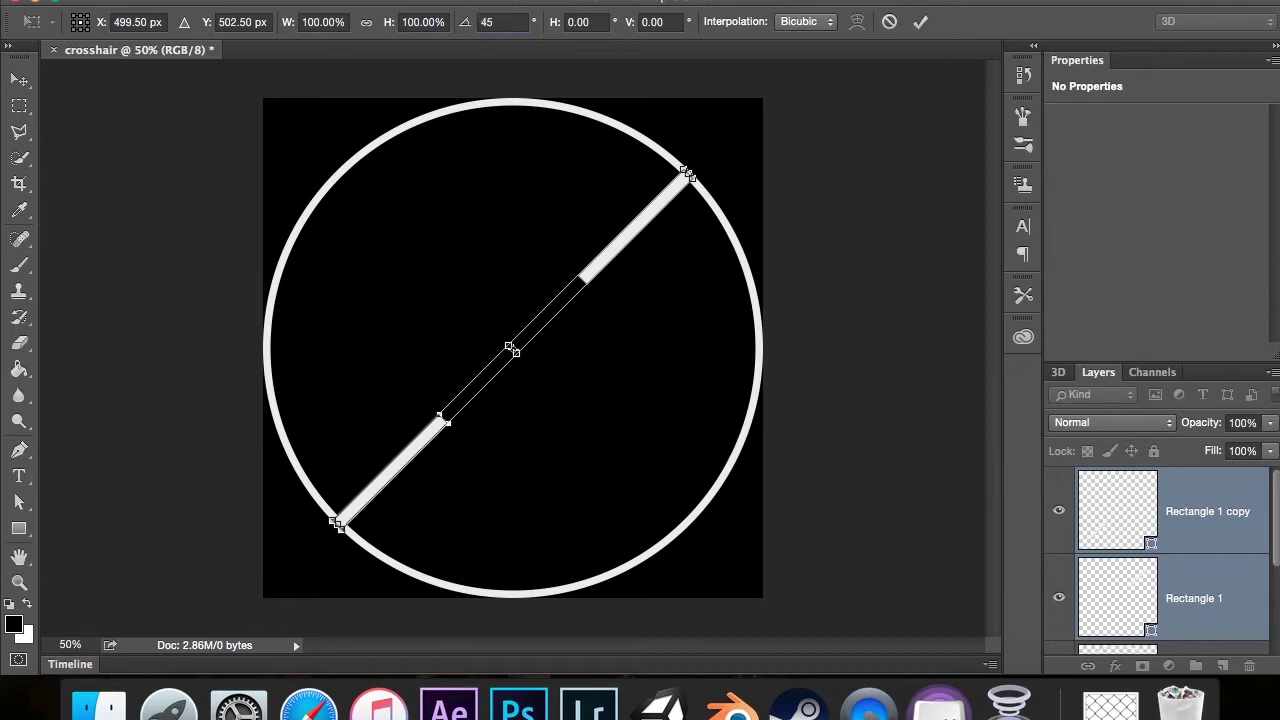
pyautogui.press('Return')
# Step: Duplicate the rotated bars and rotate the copies 90° to form an X
pyautogui.hotkey('ctrl', 'j')
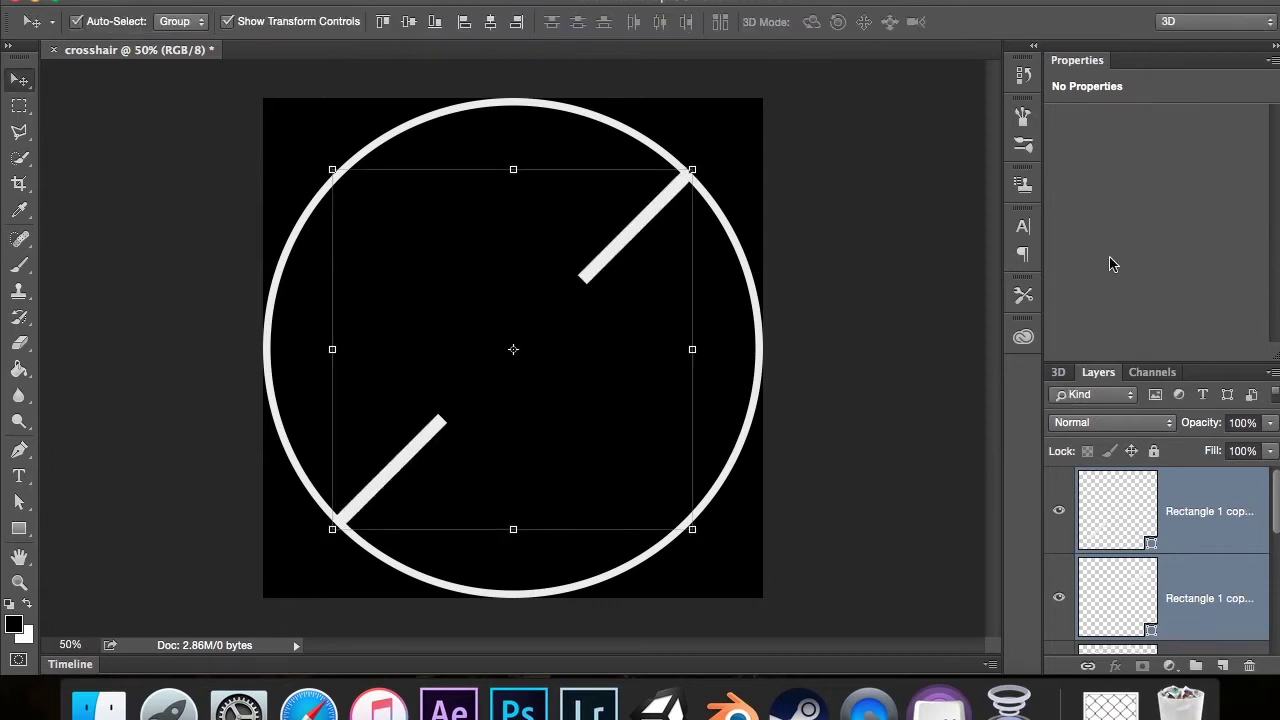
pyautogui.click(706, 299)
pyautogui.click(519, 22)
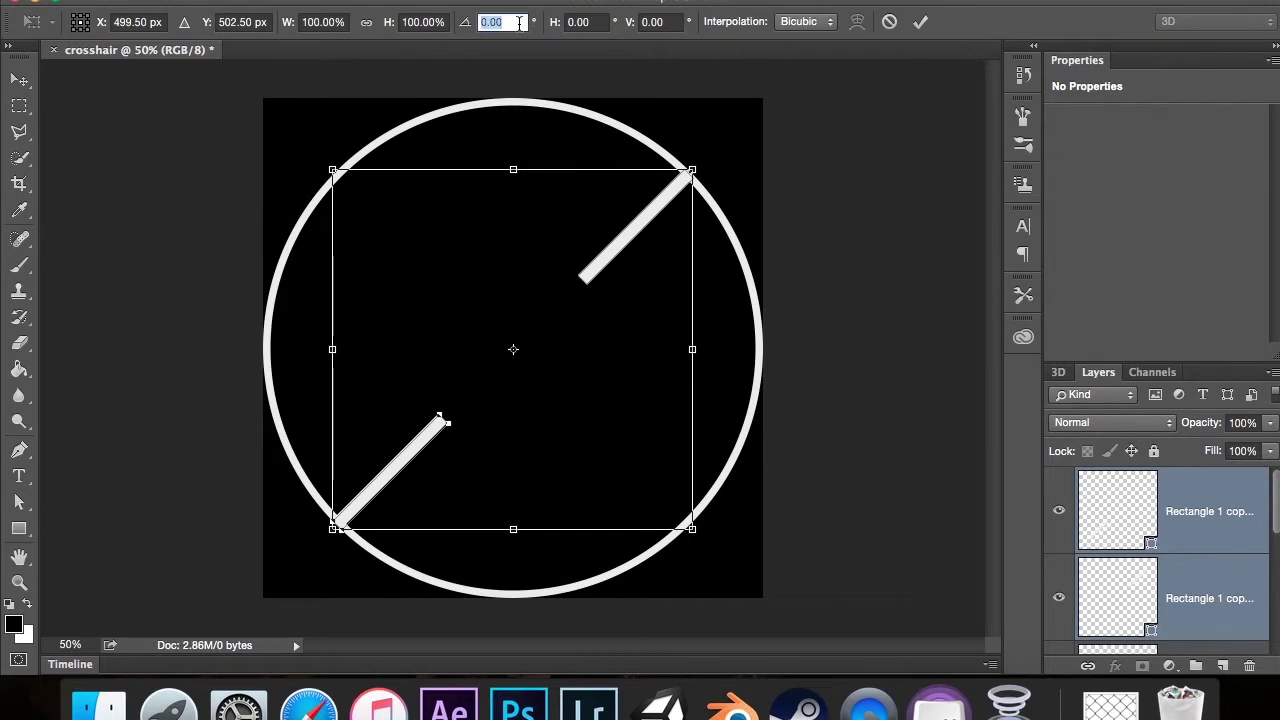
pyautogui.write('90')
pyautogui.press('Return')
pyautogui.press('Return')
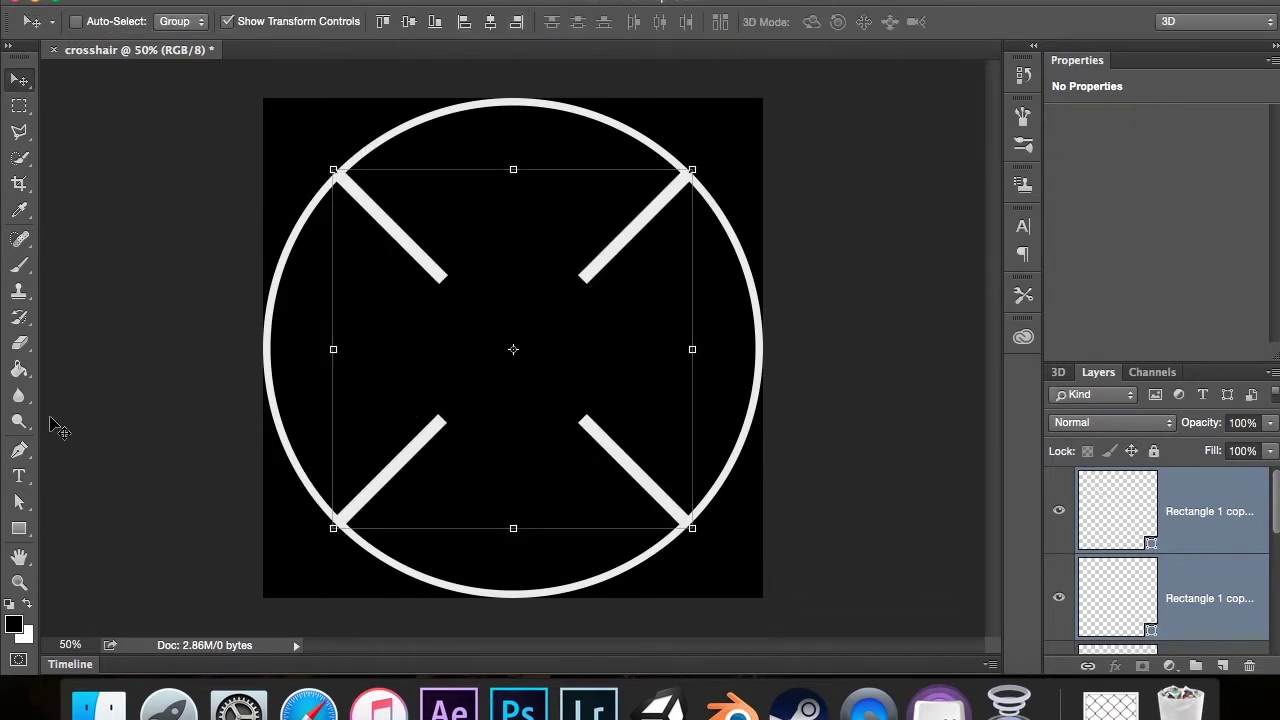
# Step: Draw a six-sided polygon at the crosshair's centre with the Polygon Tool
pyautogui.click(19, 530)
pyautogui.rightClick(19, 531)
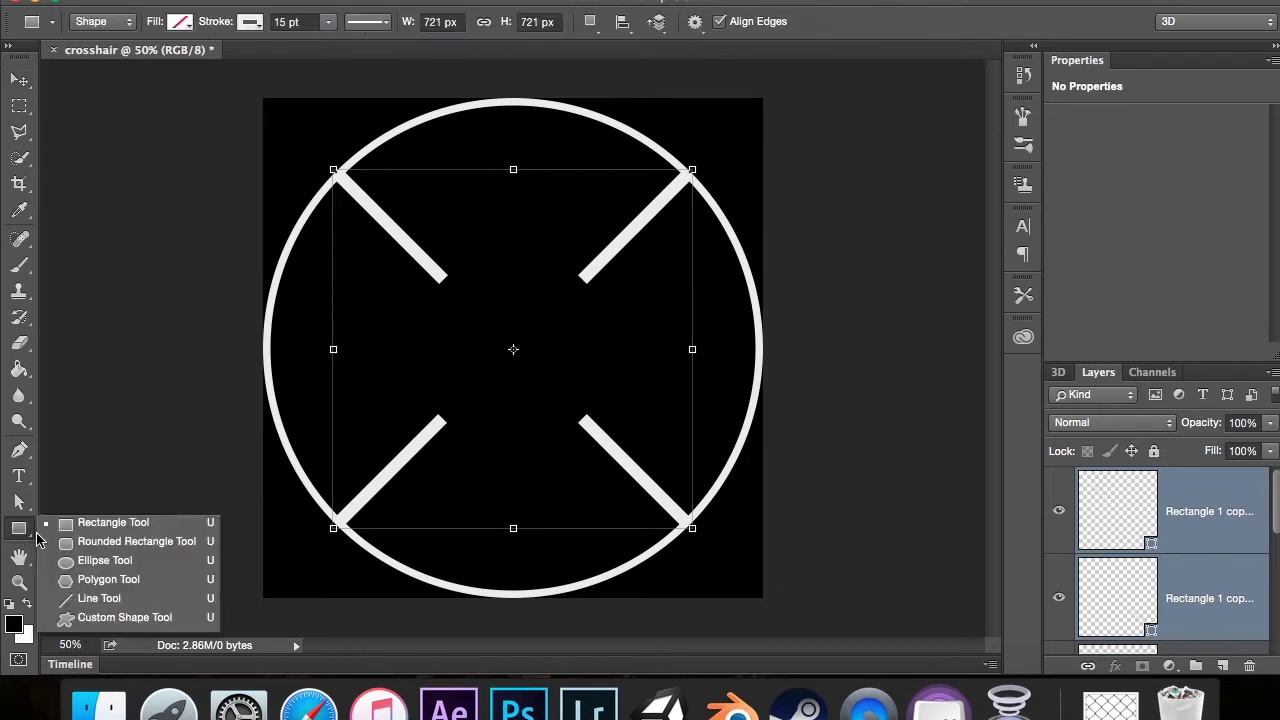
pyautogui.click(108, 580)
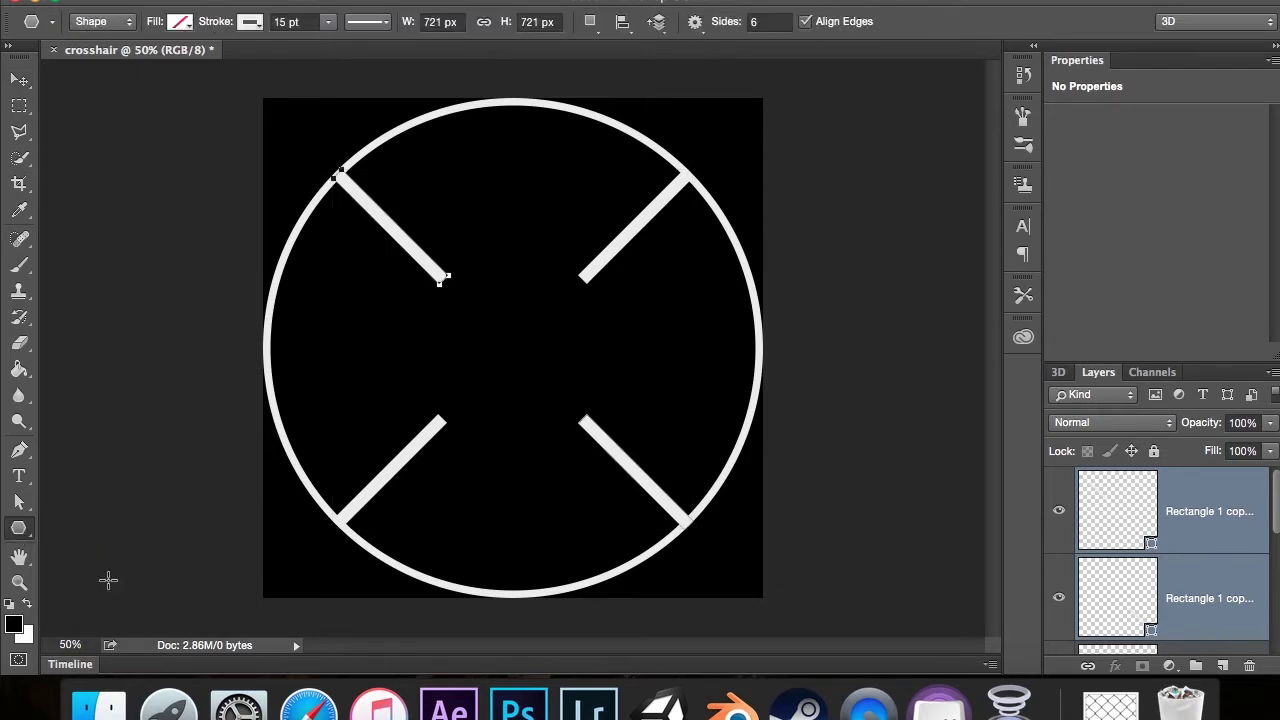
pyautogui.rightClick(19, 530)
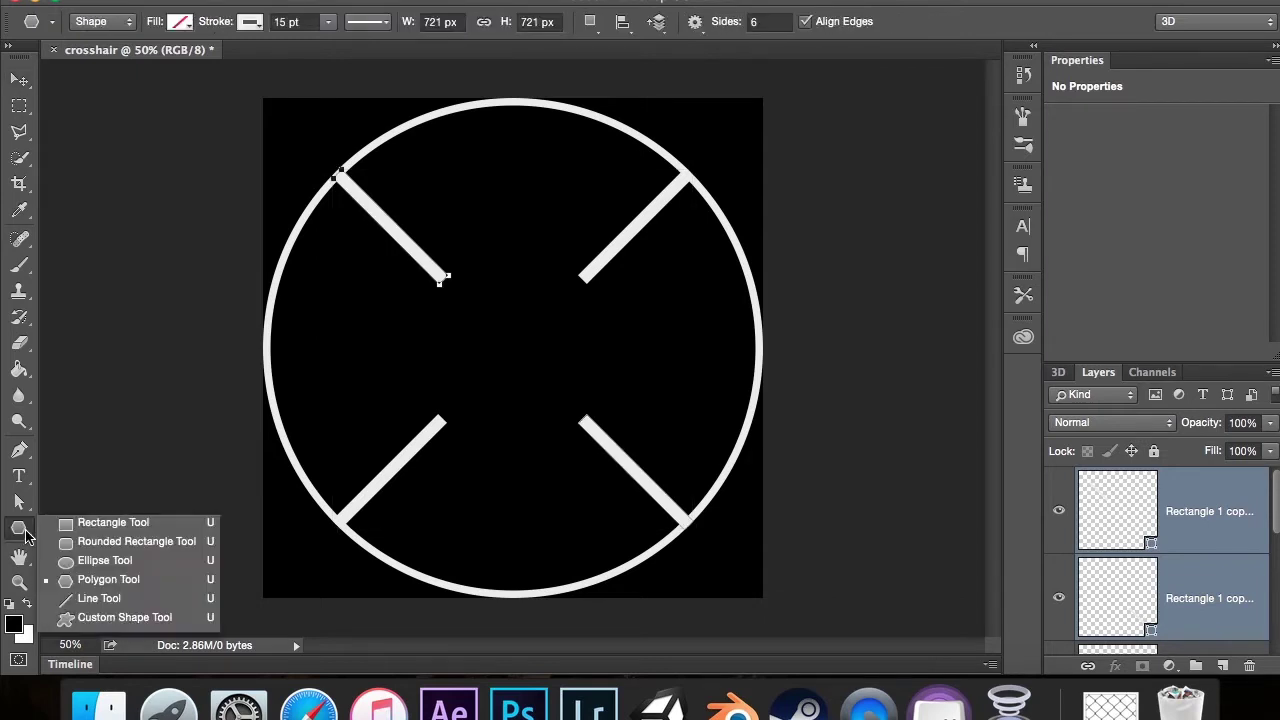
pyautogui.click(72, 582)
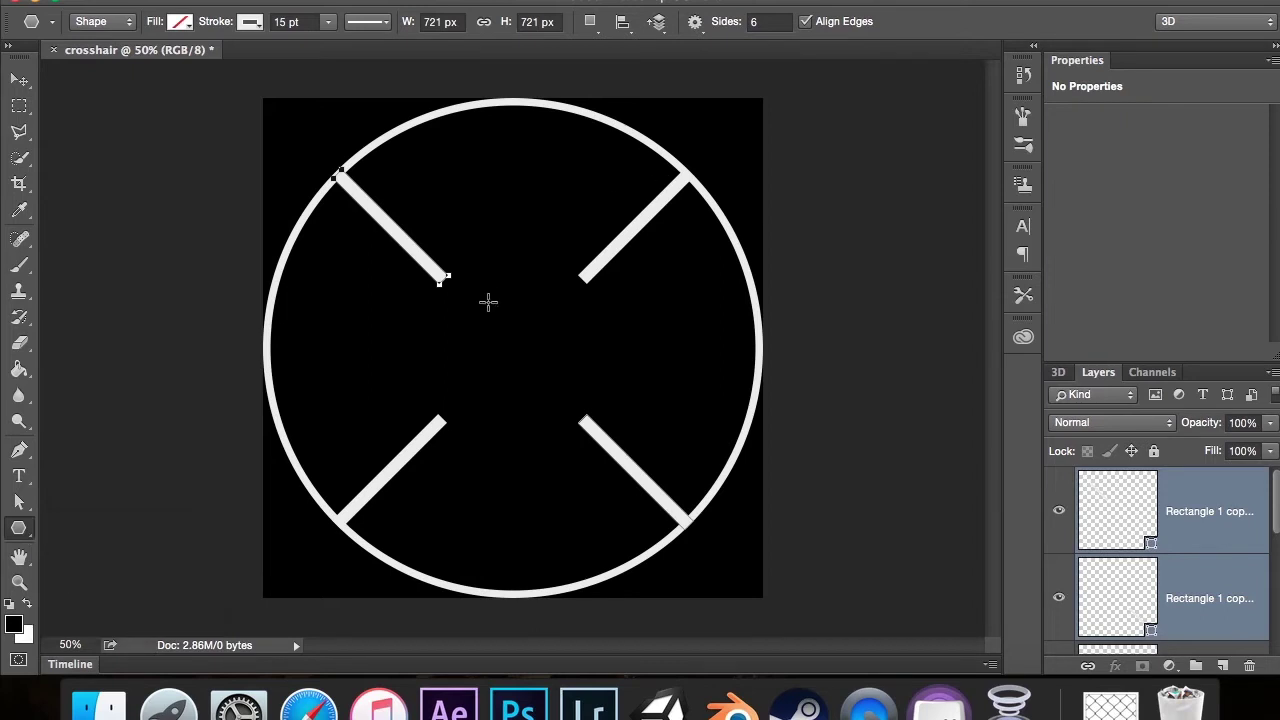
pyautogui.moveTo(488, 301); pyautogui.dragTo(536, 330)
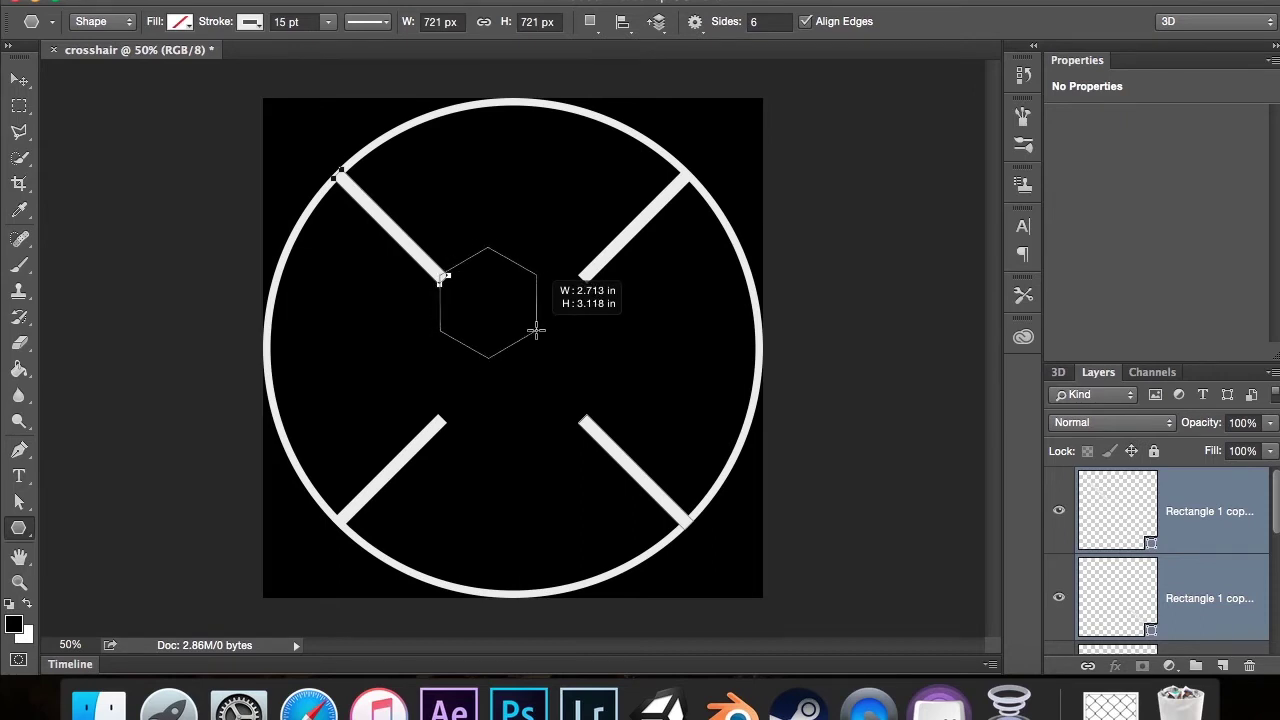
pyautogui.moveTo(536, 330); pyautogui.dragTo(546, 380)
pyautogui.press('v')
# Step: Give the hexagon a red 10 pt stroke and select the Polygon 1 layer
pyautogui.click(18, 527)
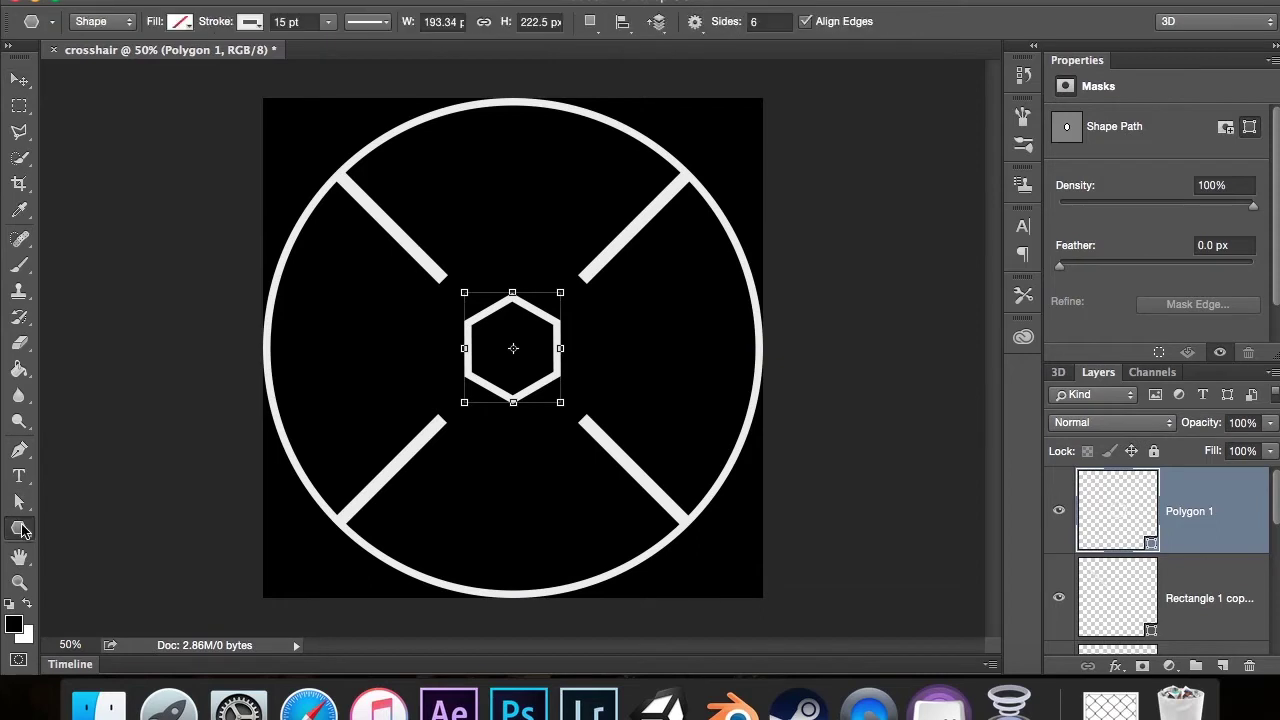
pyautogui.click(250, 21)
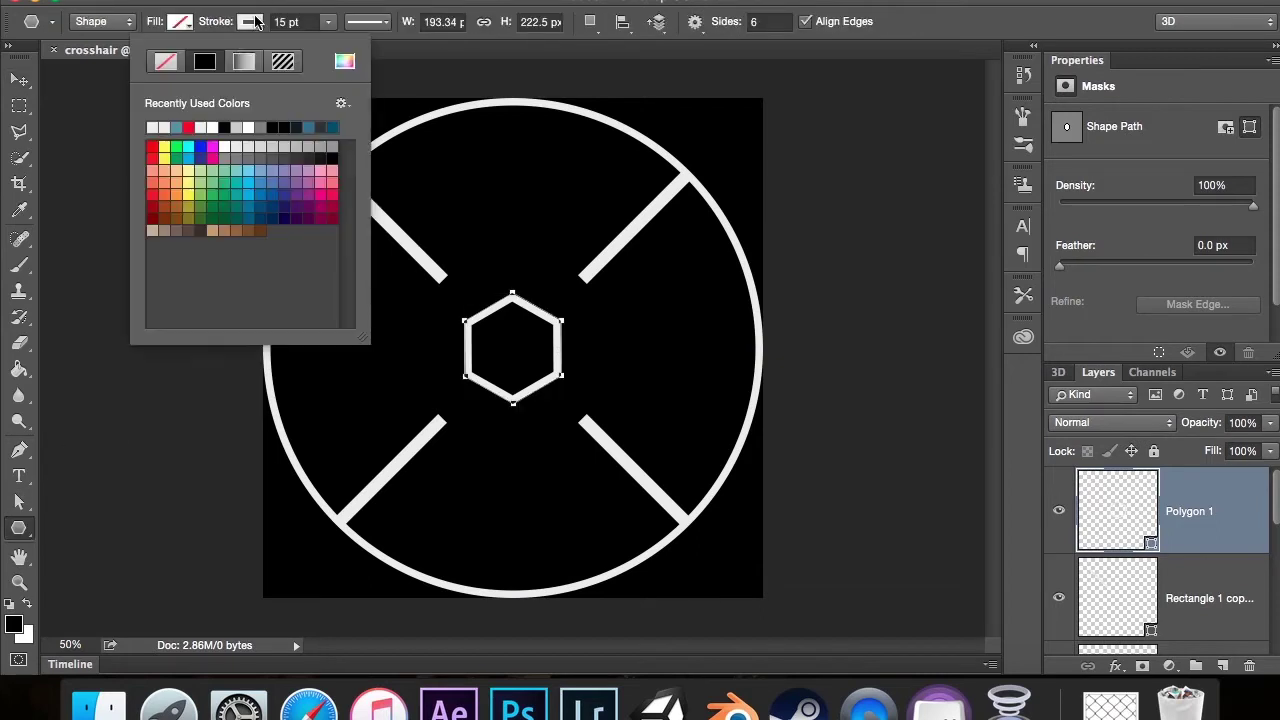
pyautogui.click(195, 125)
pyautogui.click(300, 21)
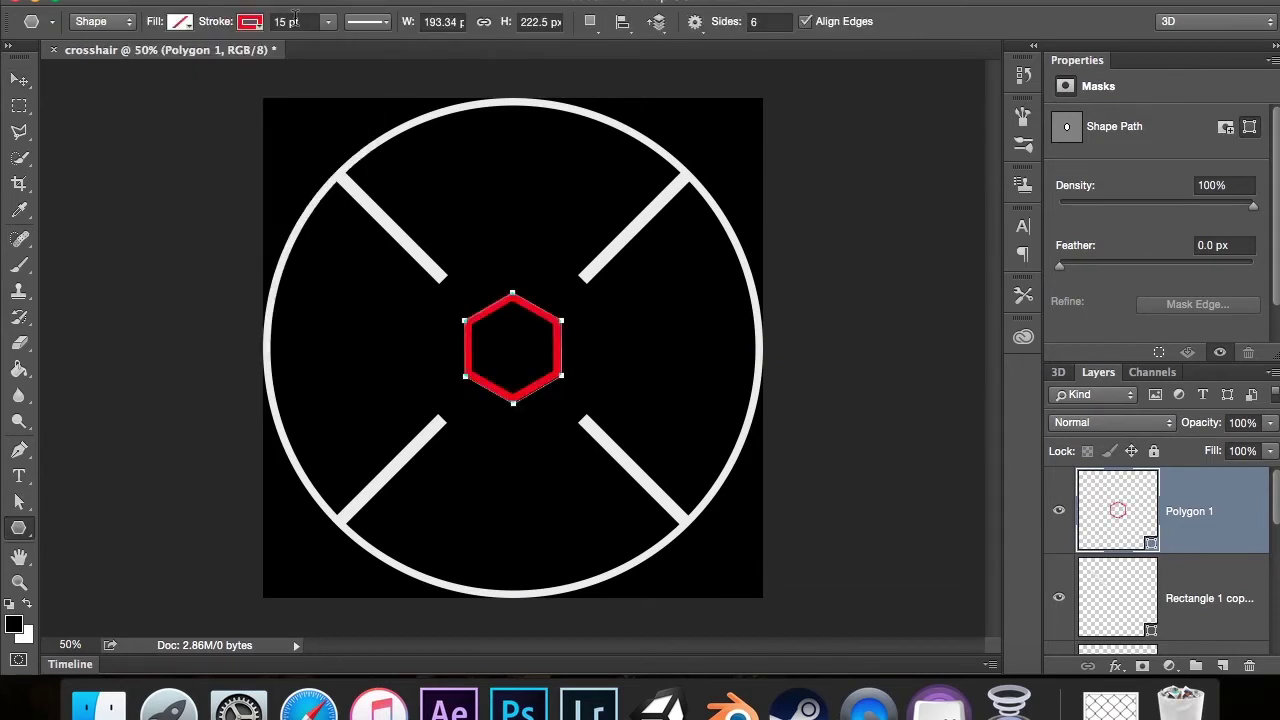
pyautogui.click(300, 21)
pyautogui.write('10')
pyautogui.press('Return')
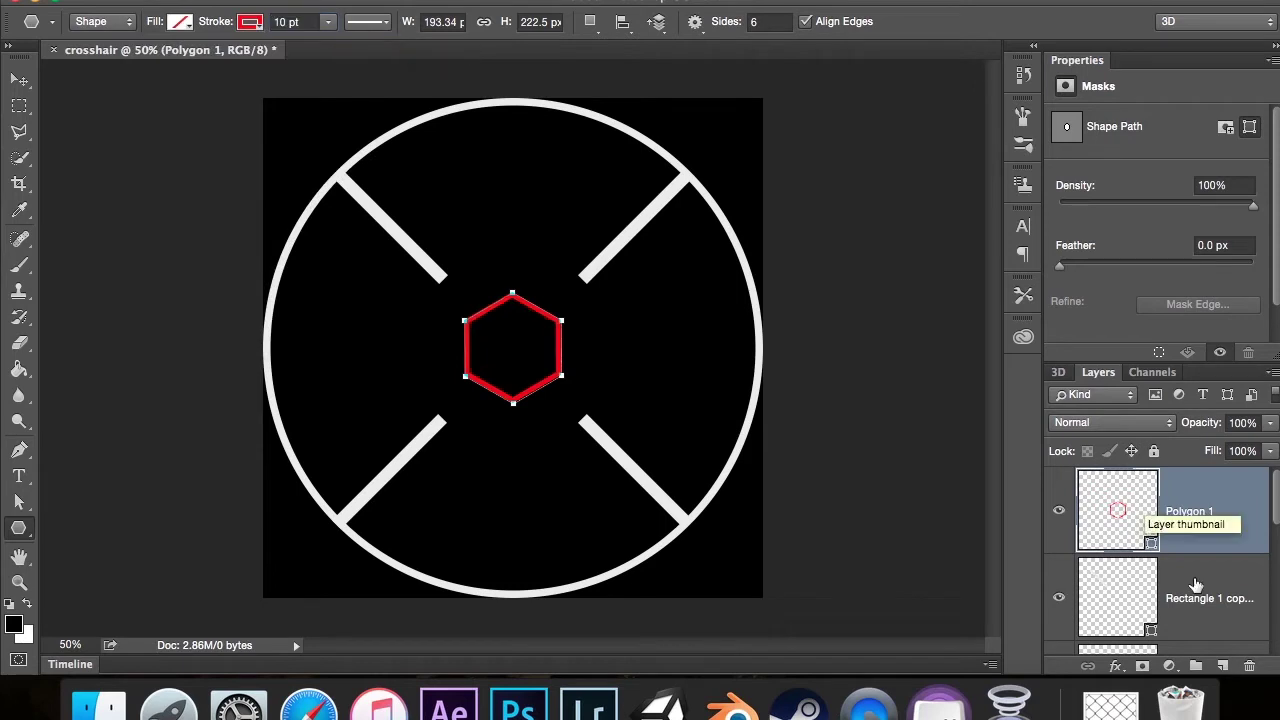
pyautogui.click(1248, 627)
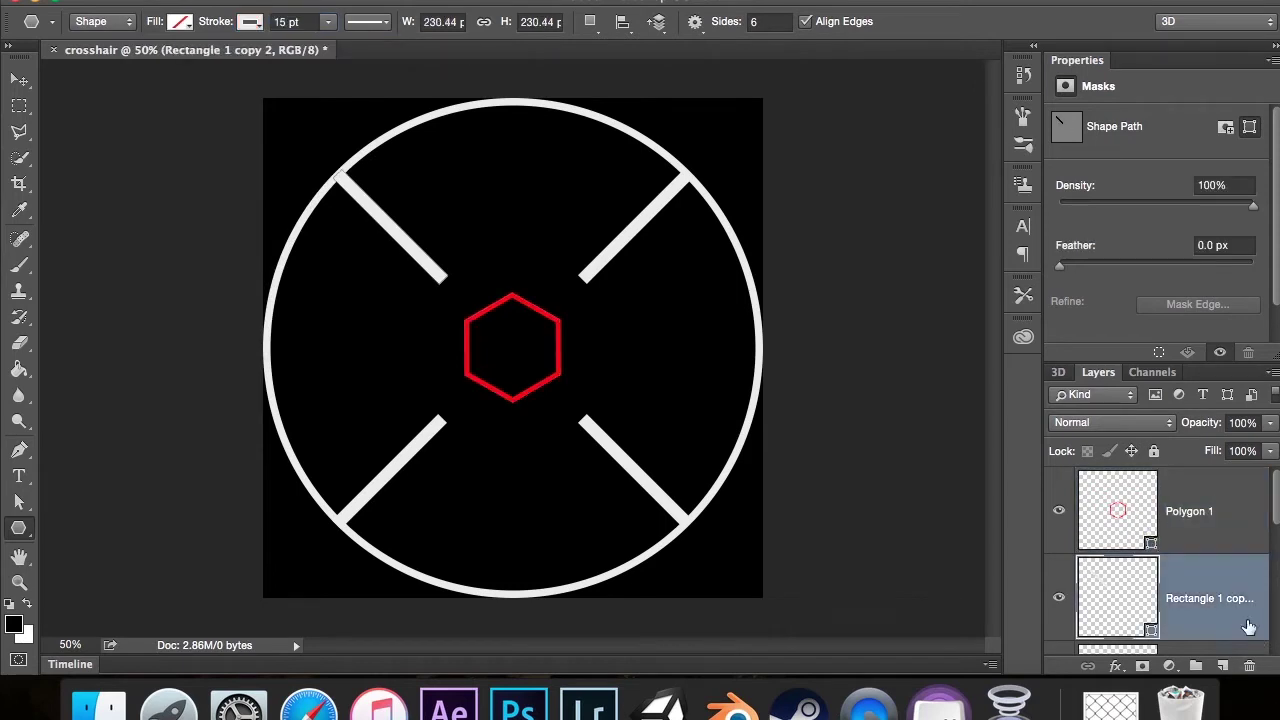
pyautogui.click(1228, 549)
pyautogui.click(1115, 666)
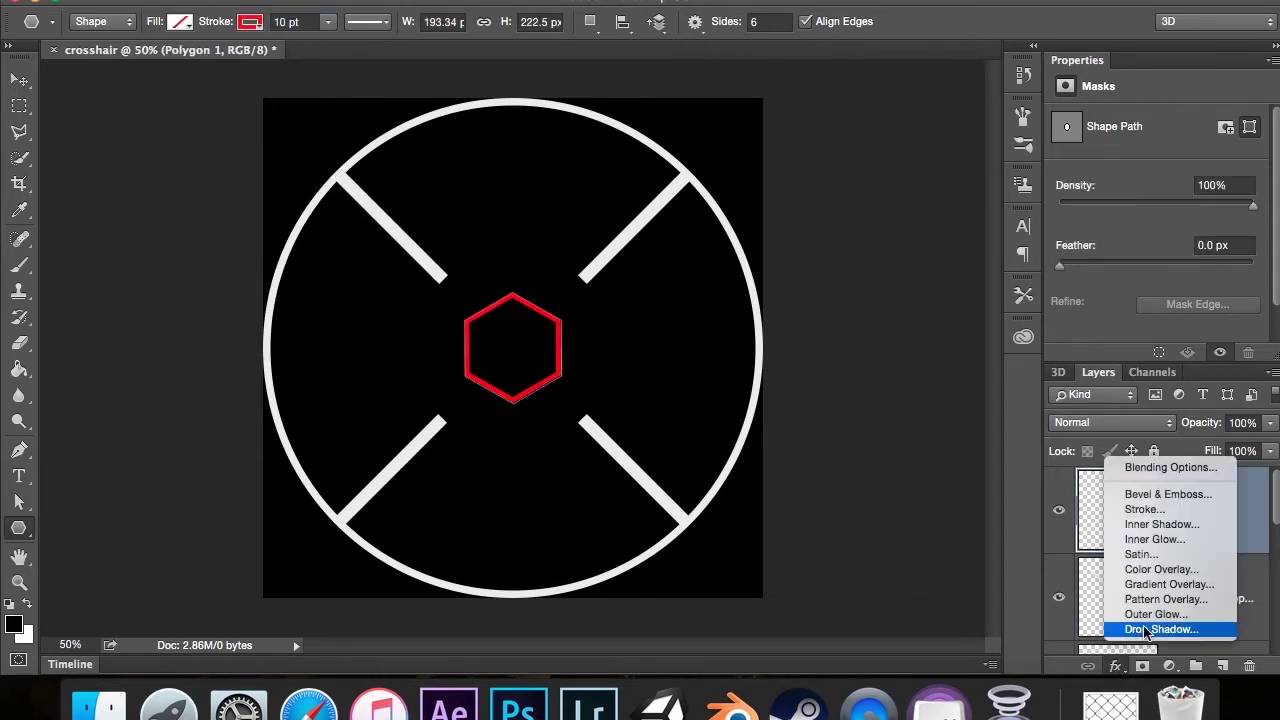
# Step: Apply a Softer red Outer Glow: 21% spread, 62 px size, 100% range, 32% opacity
pyautogui.click(1152, 613)
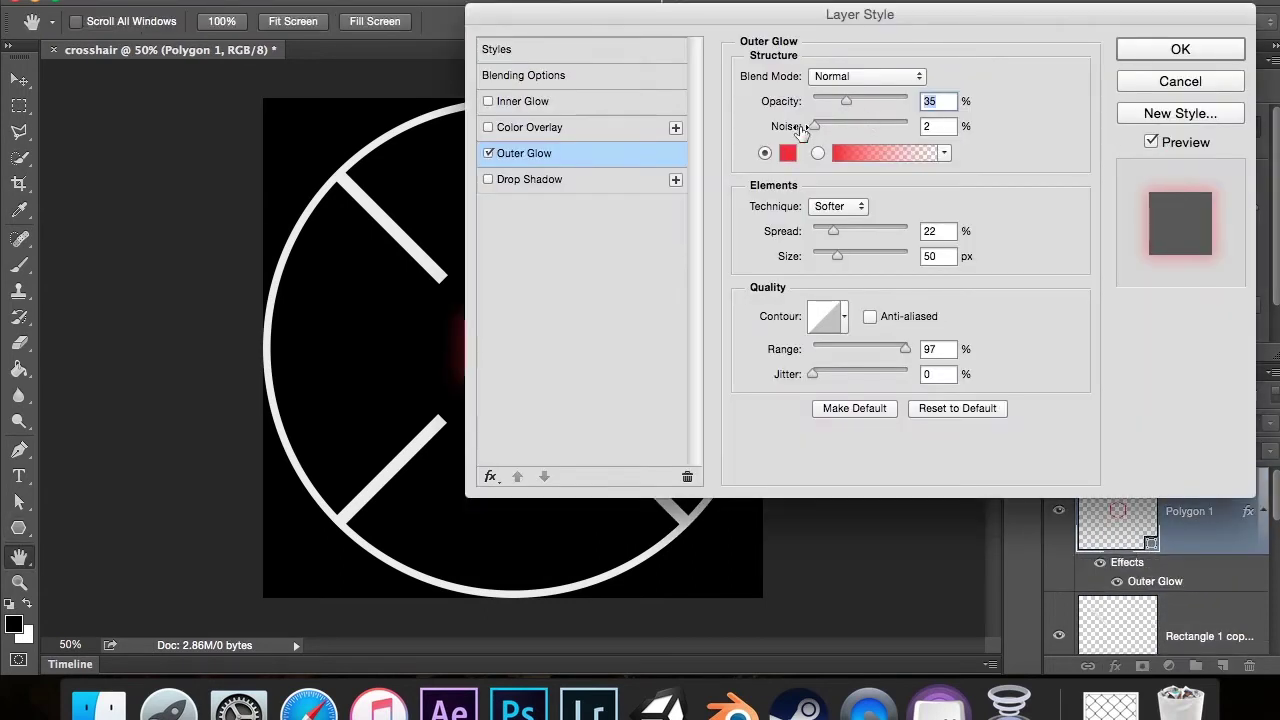
pyautogui.moveTo(832, 27); pyautogui.dragTo(1066, 18)
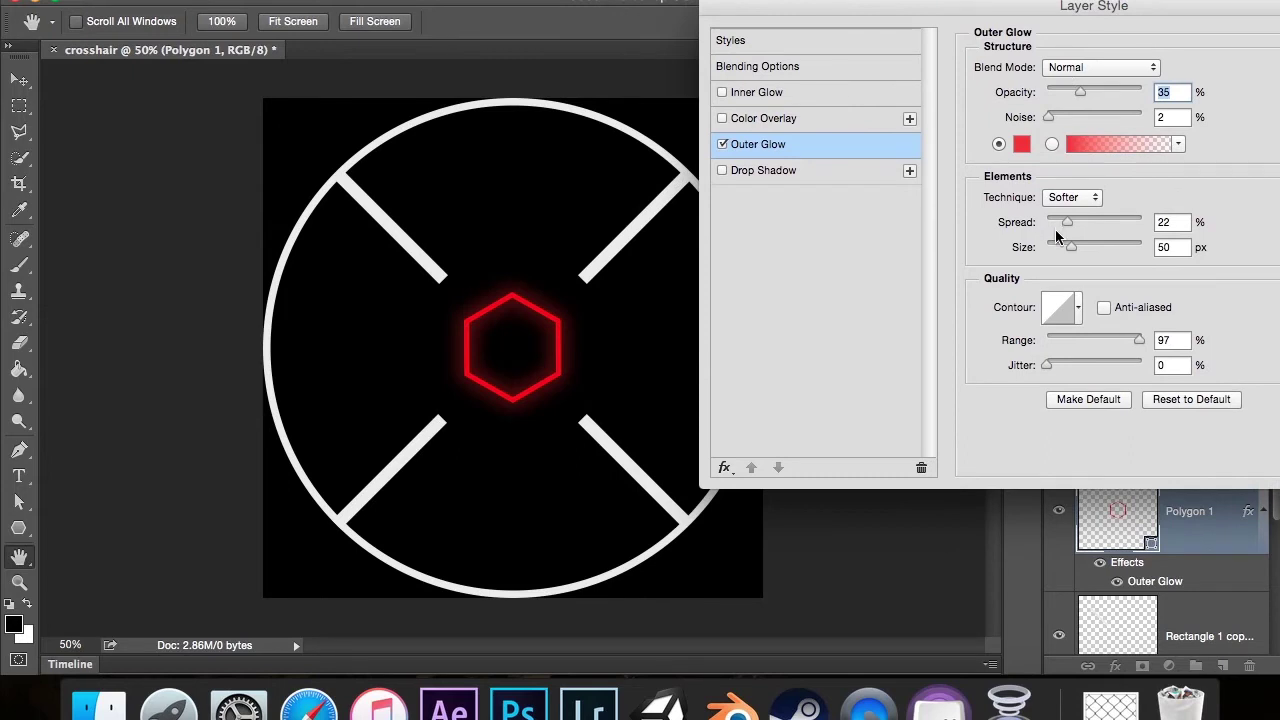
pyautogui.moveTo(1070, 226)
pyautogui.mouseDown()
pyautogui.moveTo(1087, 249)
pyautogui.moveTo(1076, 220)
pyautogui.moveTo(1061, 223)
pyautogui.moveTo(1074, 223)
pyautogui.mouseUp()
pyautogui.moveTo(1139, 341)
pyautogui.mouseDown()
pyautogui.moveTo(983, 368)
pyautogui.moveTo(1143, 351)
pyautogui.mouseUp()
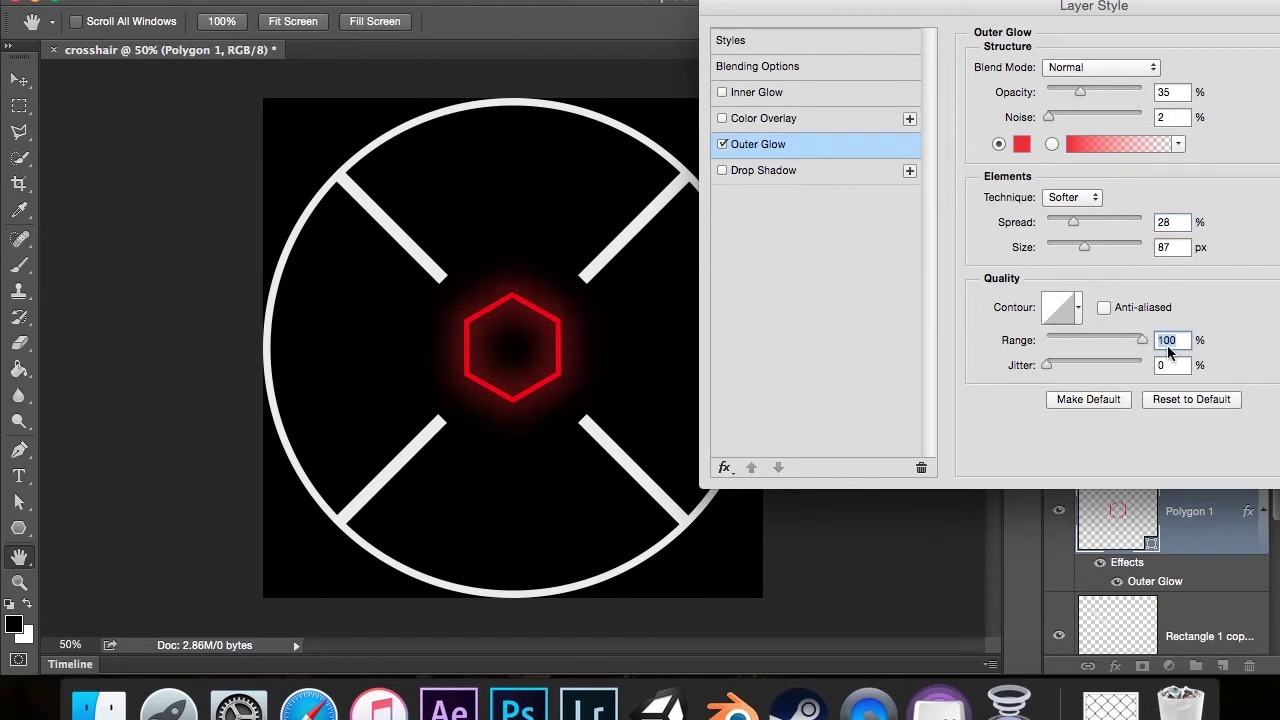
pyautogui.click(1074, 198)
pyautogui.click(1068, 198)
pyautogui.moveTo(1073, 218); pyautogui.dragTo(1075, 251)
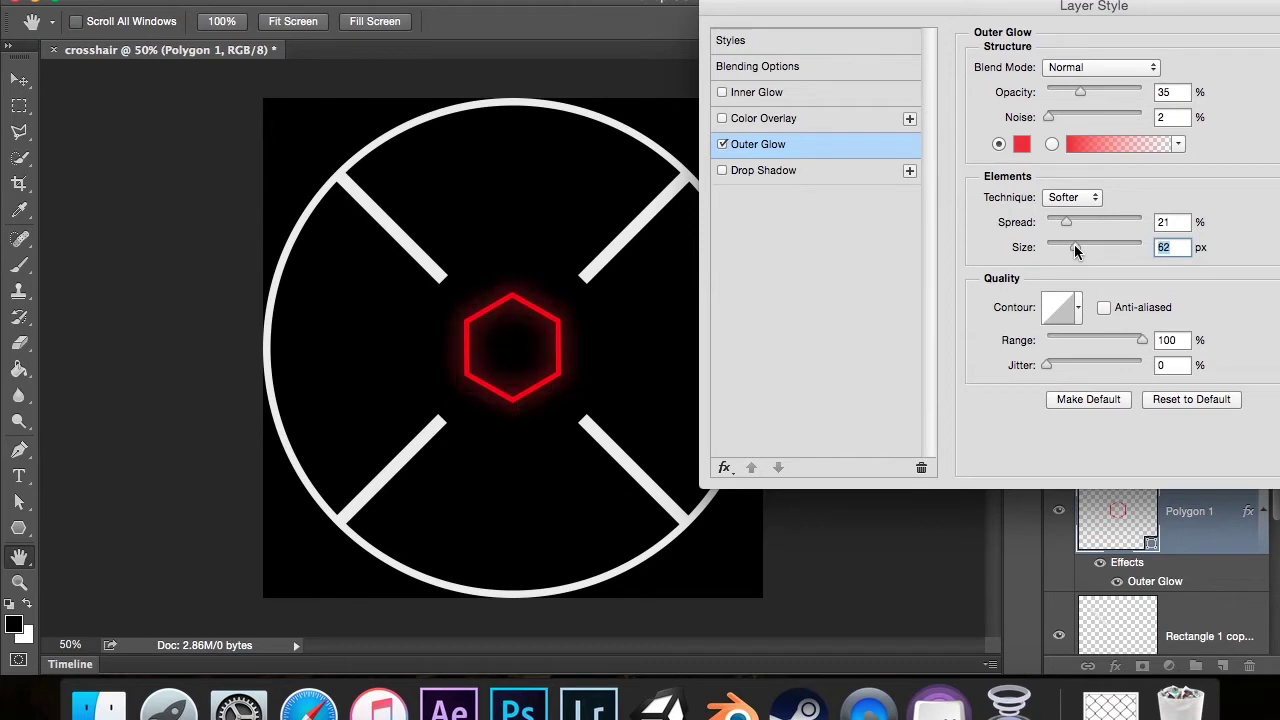
pyautogui.moveTo(1080, 92)
pyautogui.mouseDown()
pyautogui.moveTo(1118, 95)
pyautogui.moveTo(1054, 93)
pyautogui.moveTo(1077, 91)
pyautogui.mouseUp()
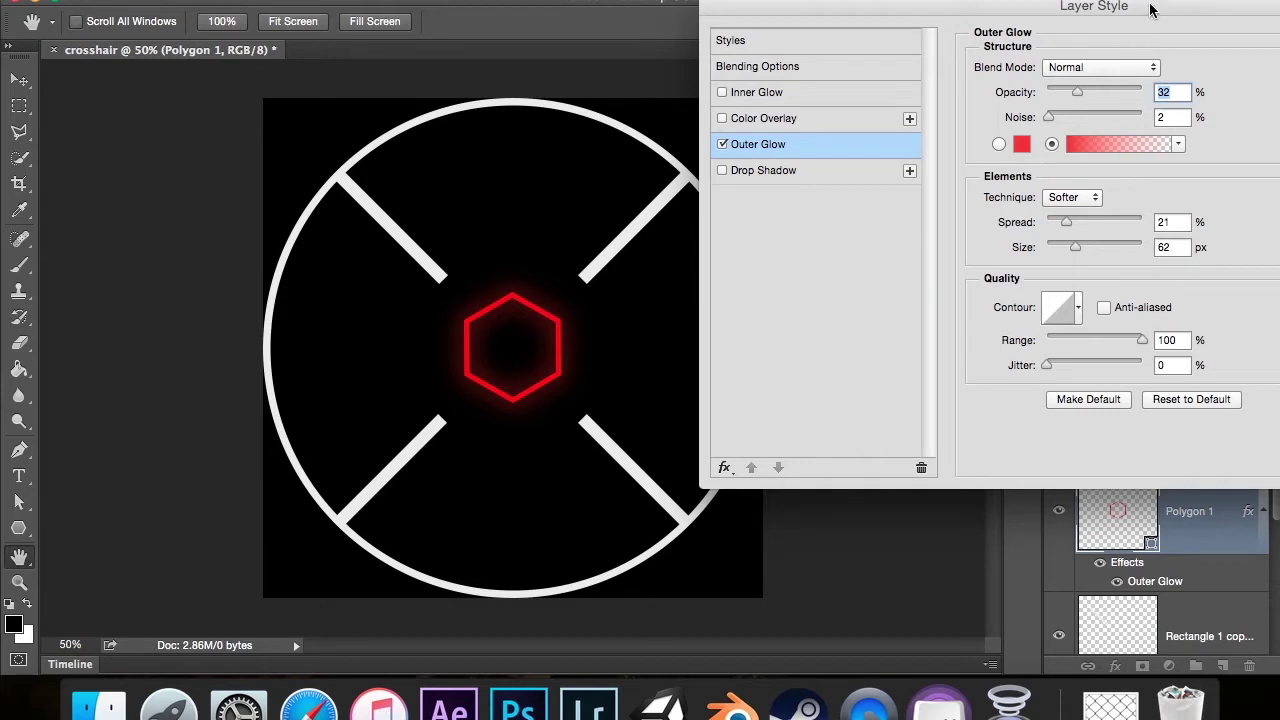
pyautogui.moveTo(1150, 8); pyautogui.dragTo(900, 8)
pyautogui.click(1150, 40)
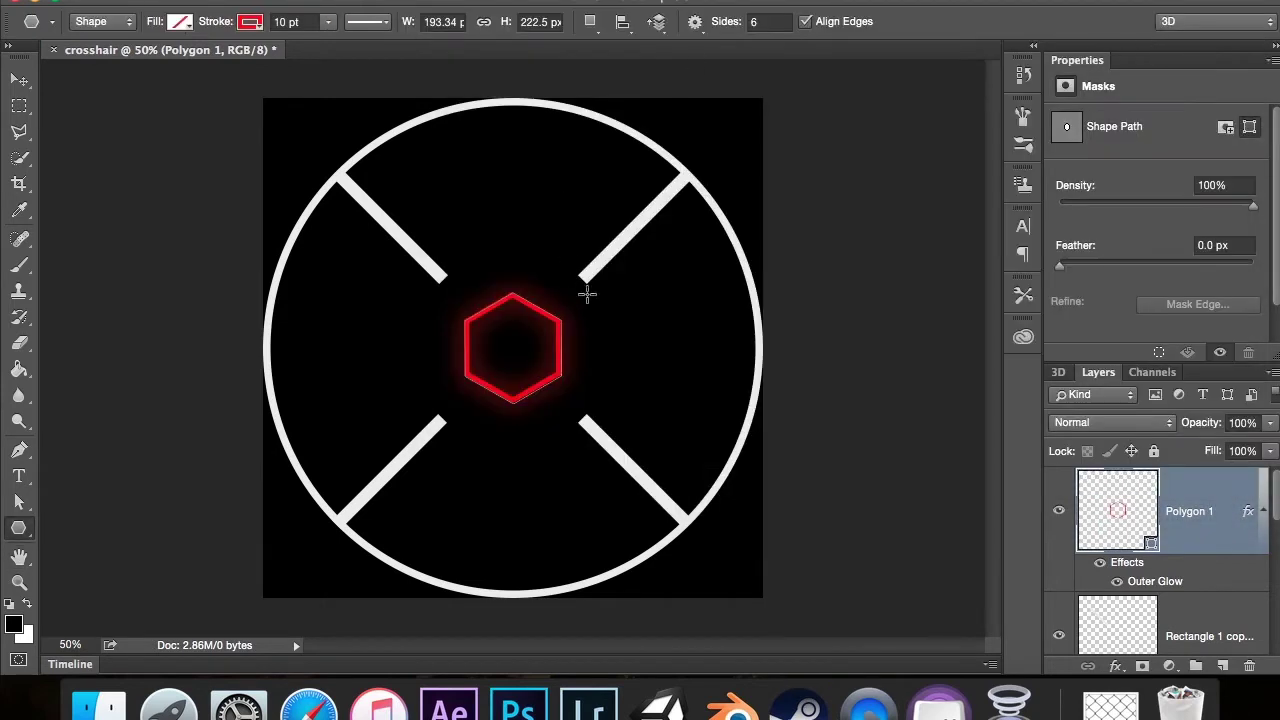
# Step: Hide the black background layer and save the crosshair as crosshair.png in PNG format
pyautogui.scroll(-5, 1146, 600)
pyautogui.click(1058, 610)
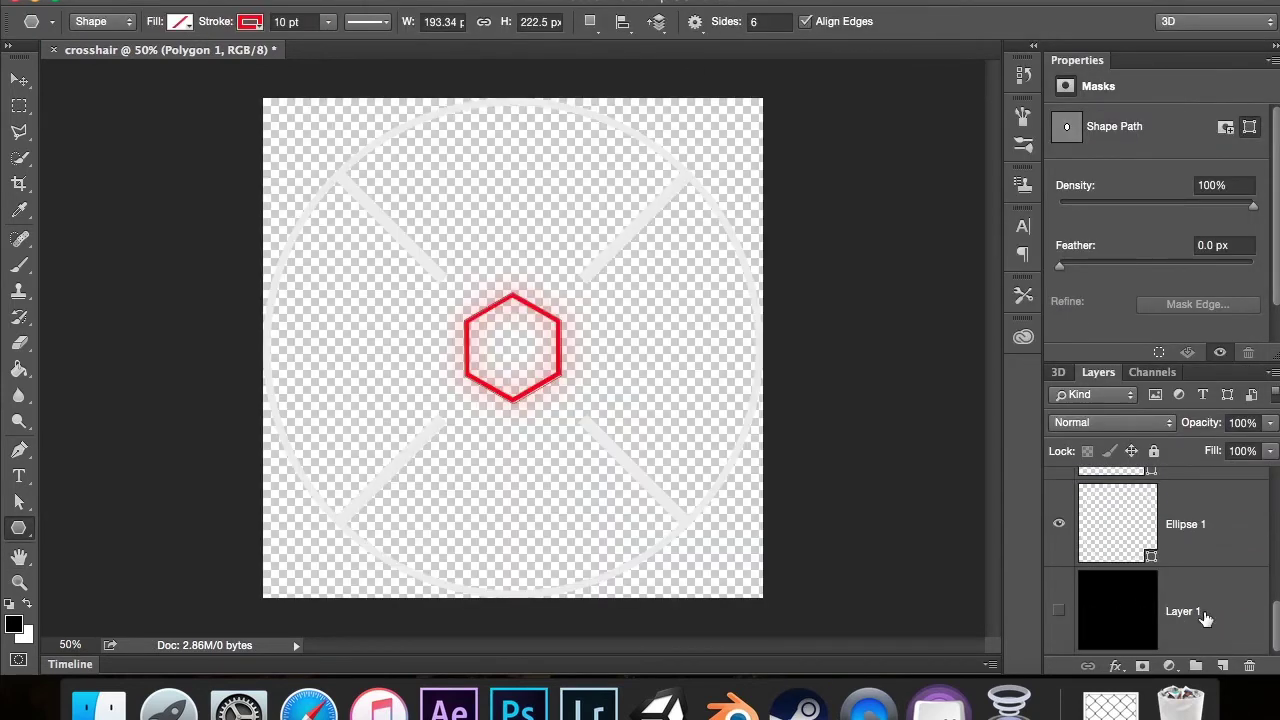
pyautogui.press('super+s')
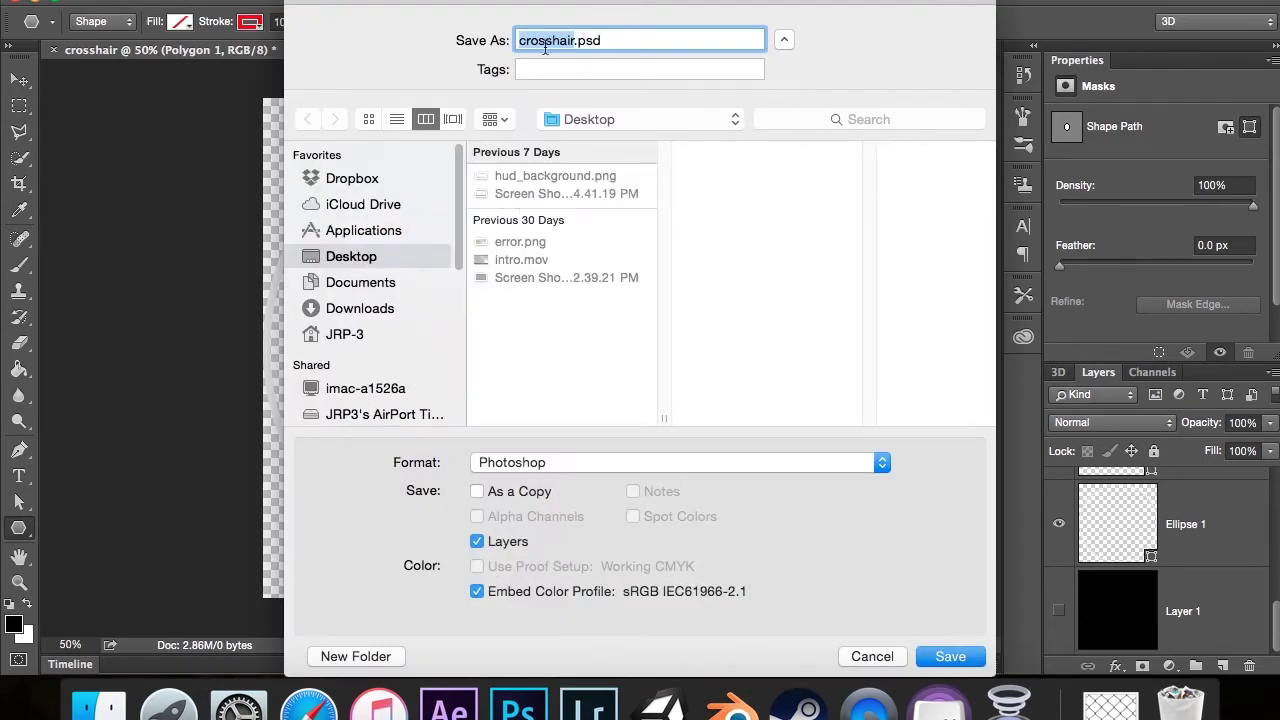
pyautogui.click(588, 466)
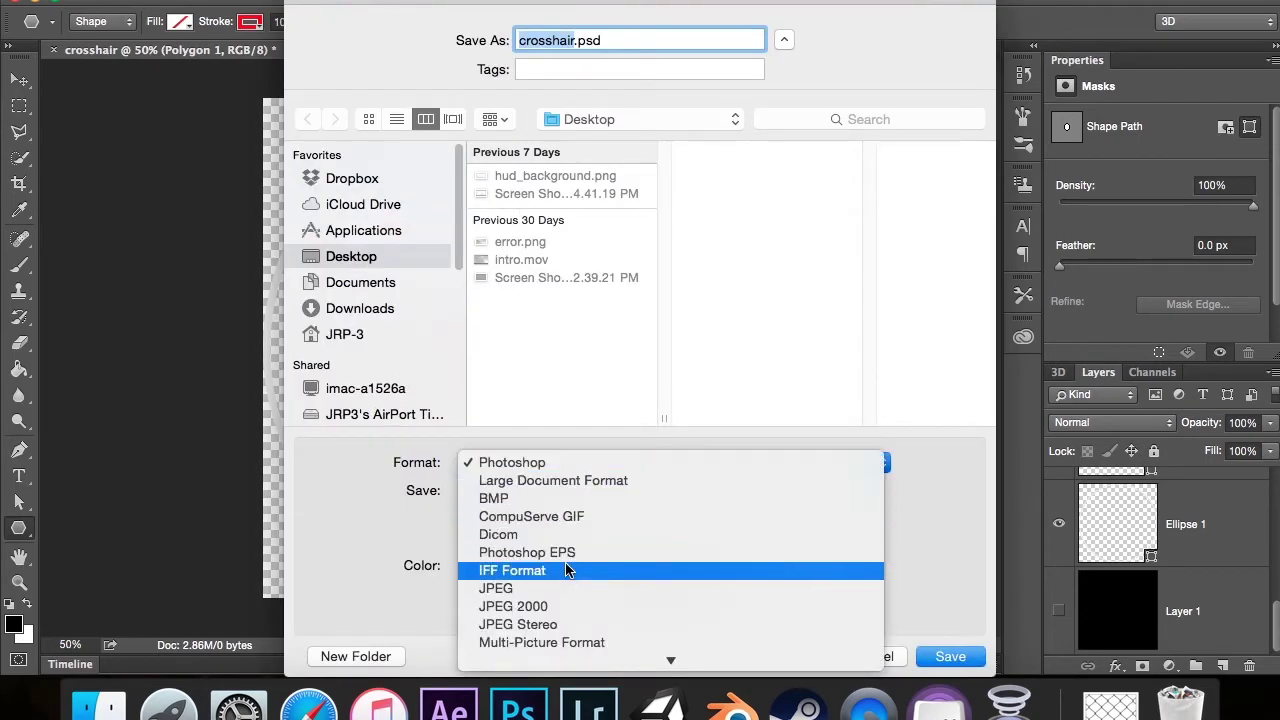
pyautogui.click(560, 609)
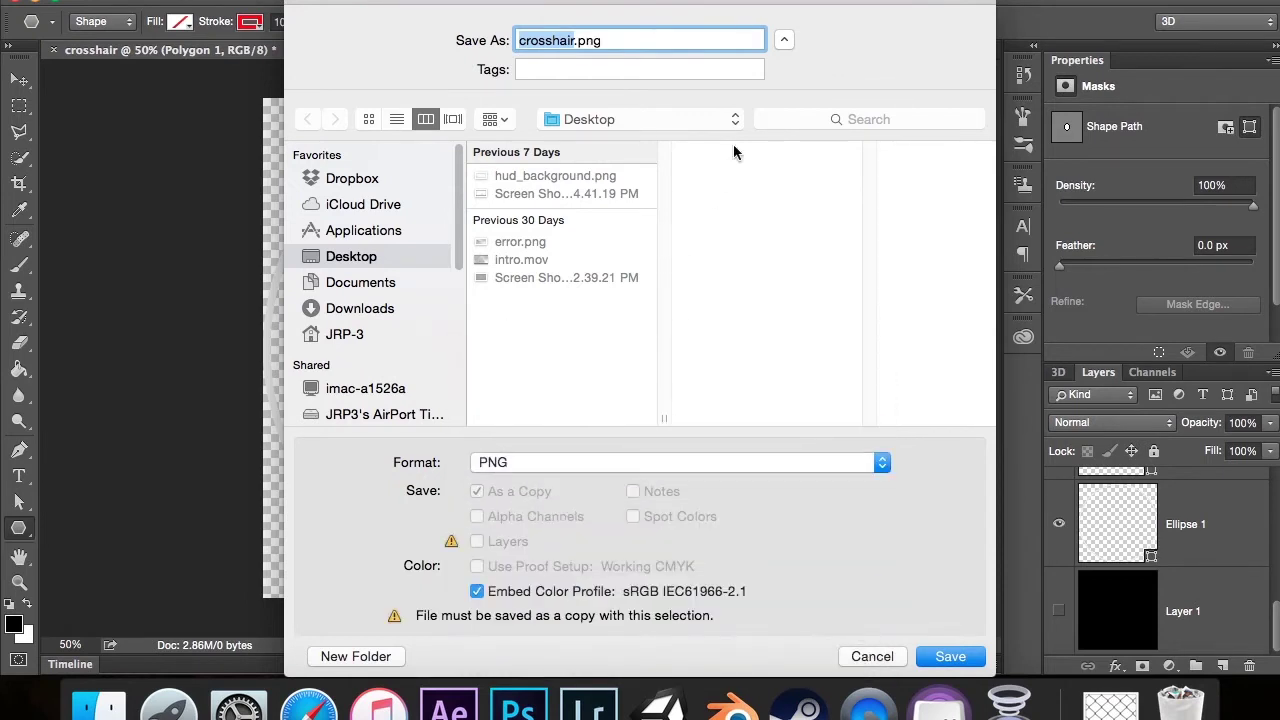
pyautogui.press('Return')
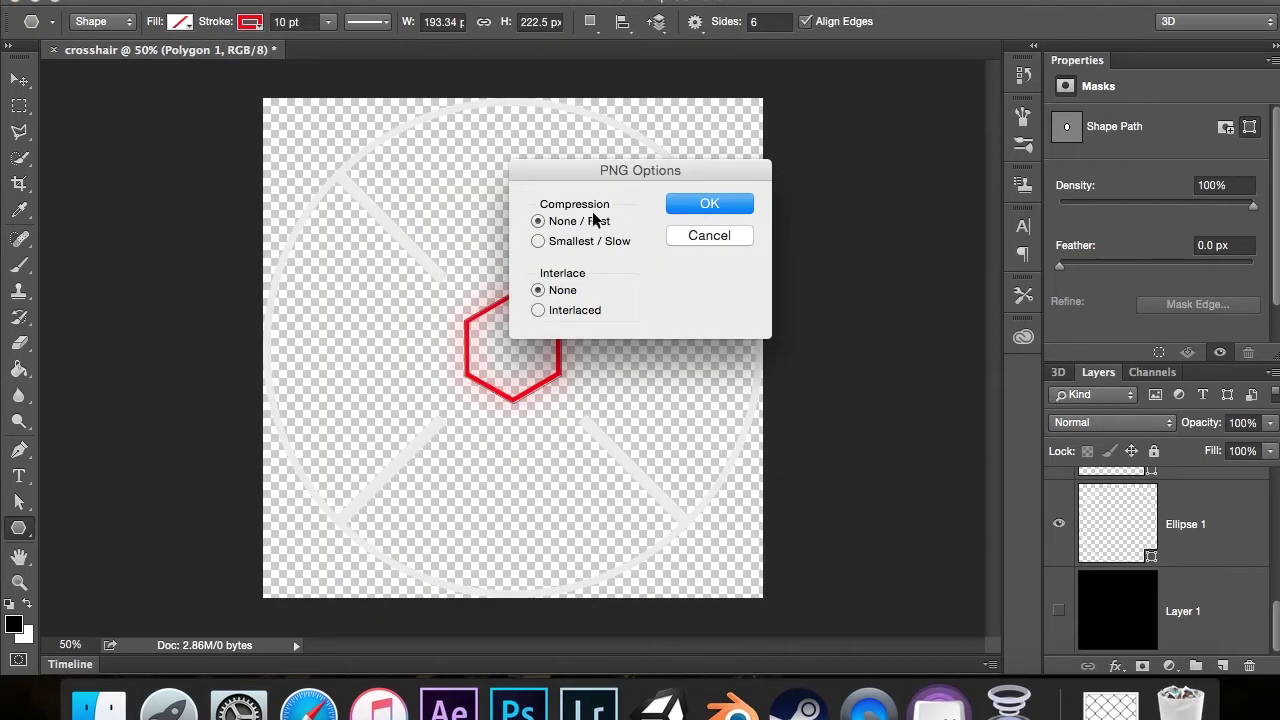
pyautogui.press('Return')
# Step: Import crosshair.png into the Unity project's Assets via Import New Asset
pyautogui.hotkey('ctrl', 'Up')
pyautogui.click(632, 688)
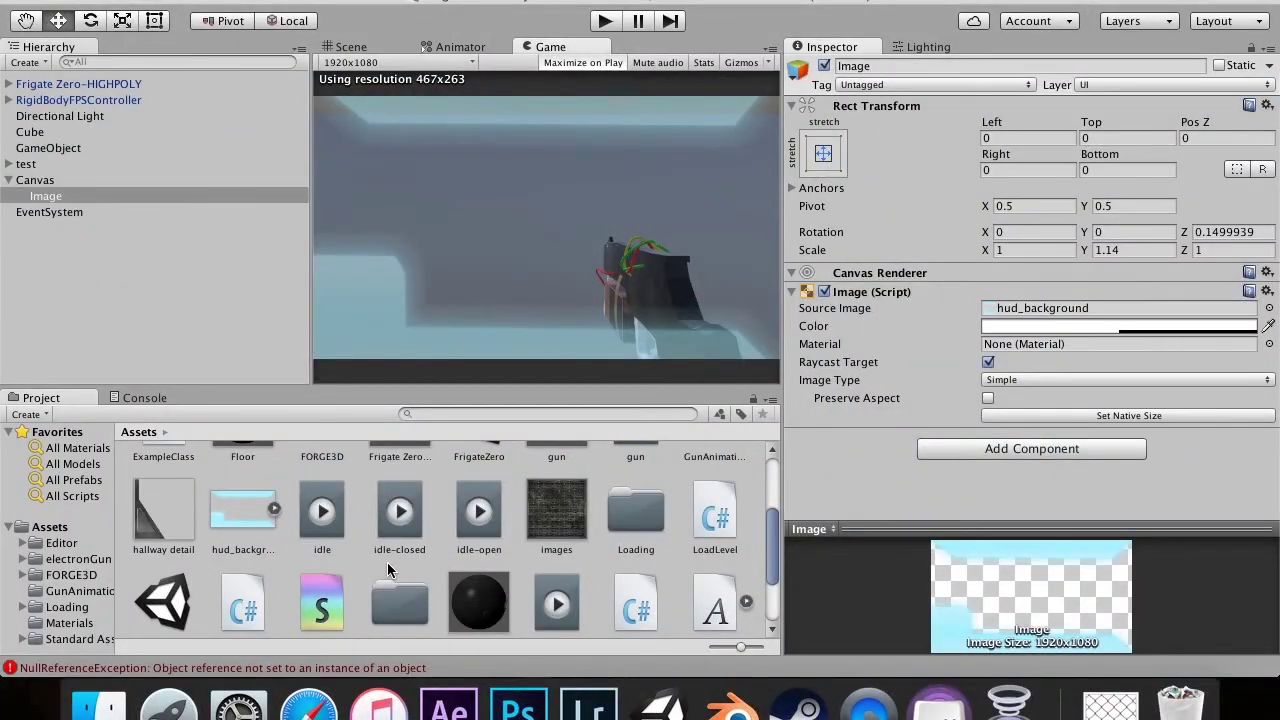
pyautogui.rightClick(388, 570)
pyautogui.click(452, 434)
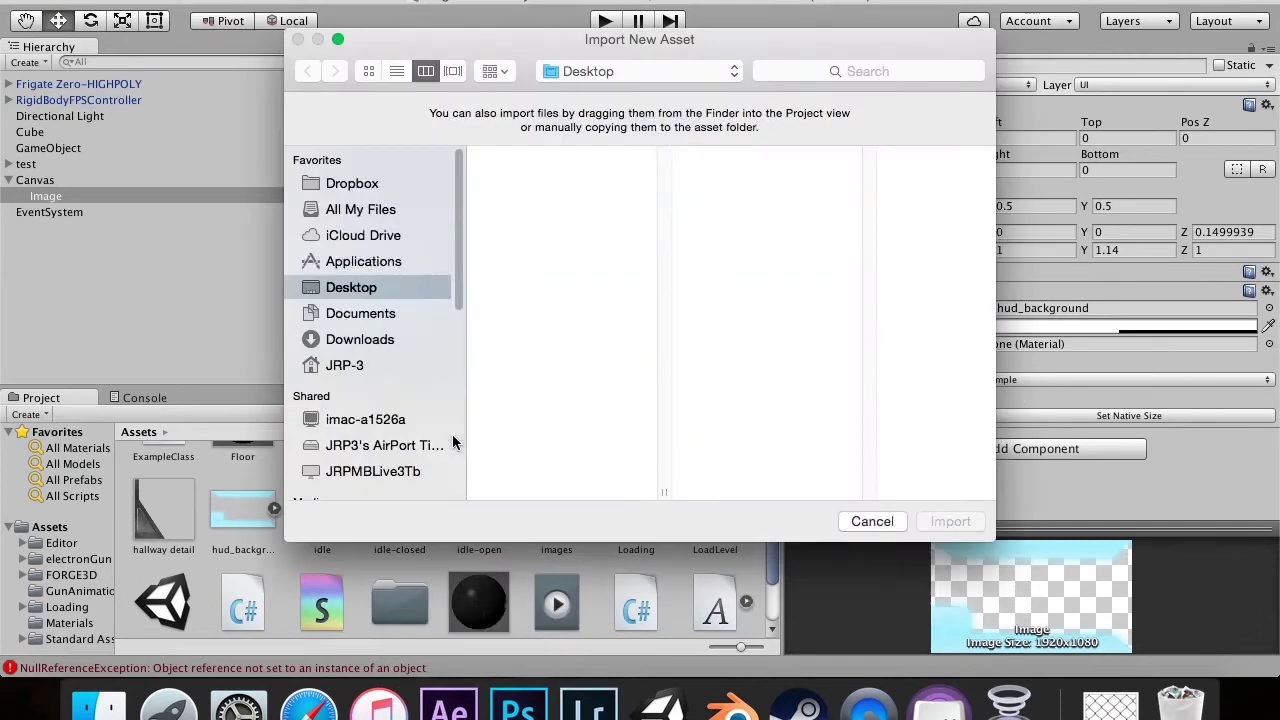
pyautogui.rightClick(549, 187)
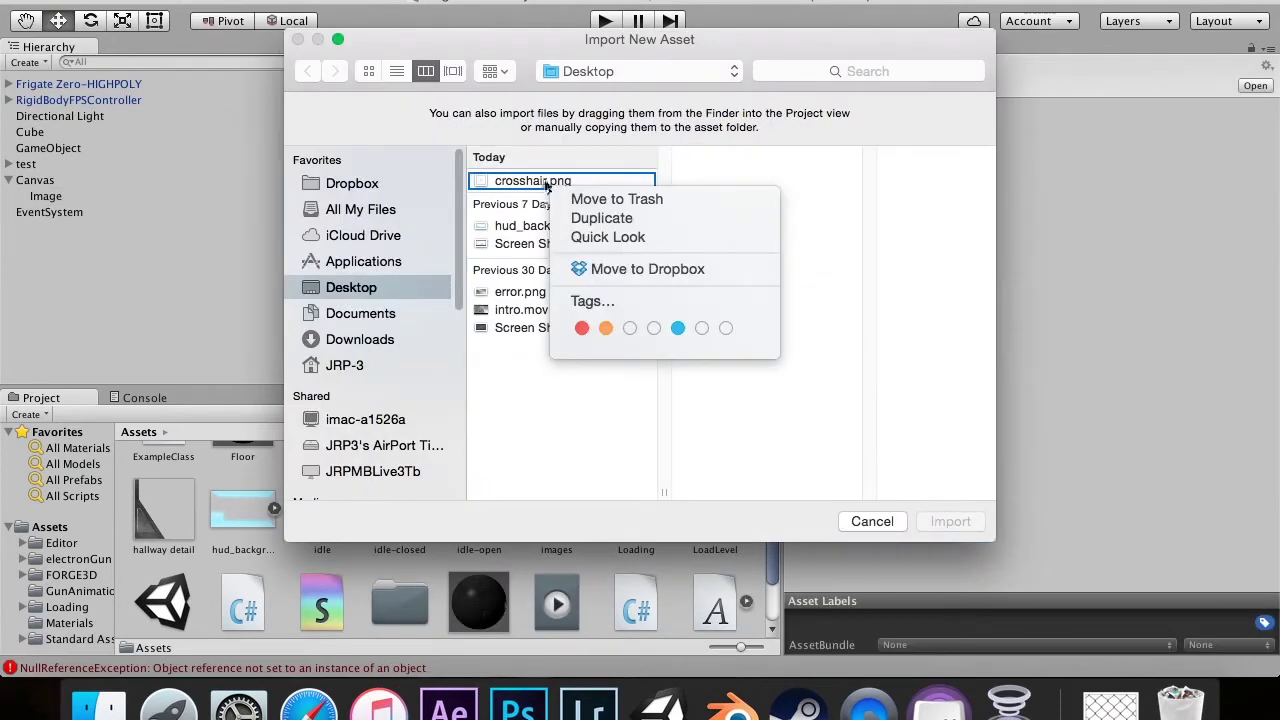
pyautogui.click(513, 179)
pyautogui.click(513, 179)
pyautogui.press('Return')
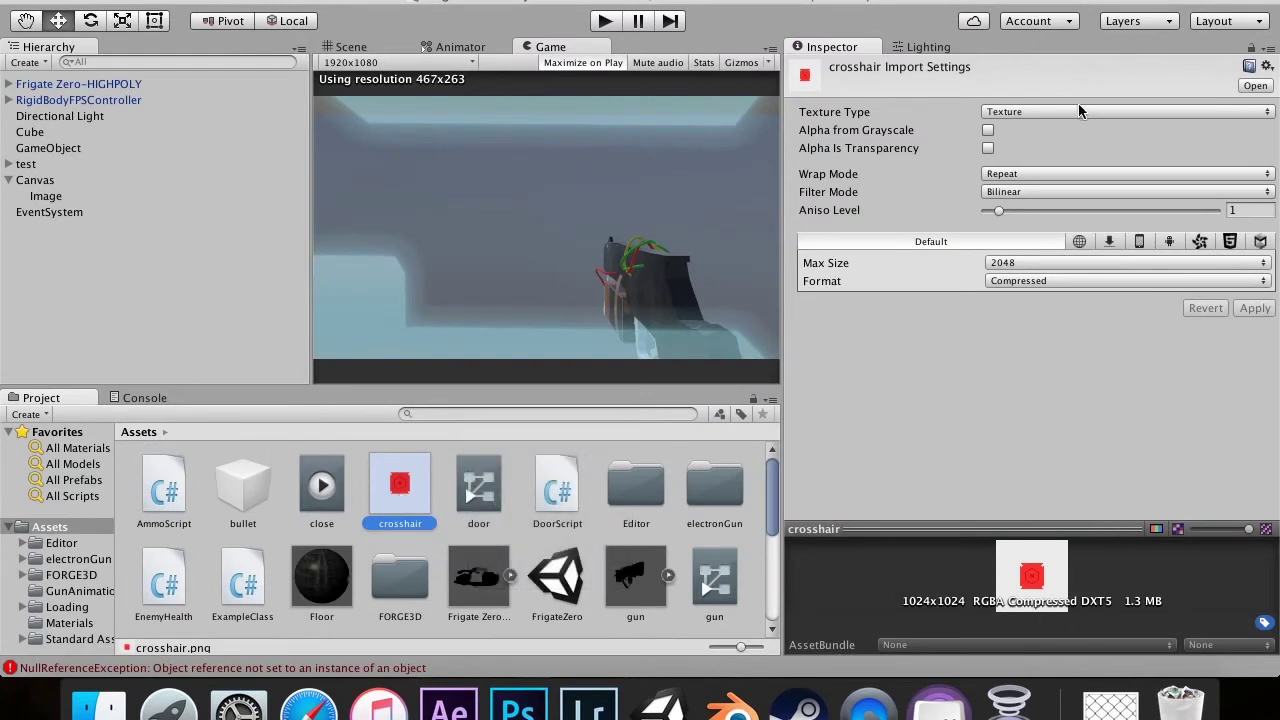
# Step: Set crosshair to Sprite (2D and UI), 200 pixels per unit, max size 2048, 16 bits format
pyautogui.click(1013, 114)
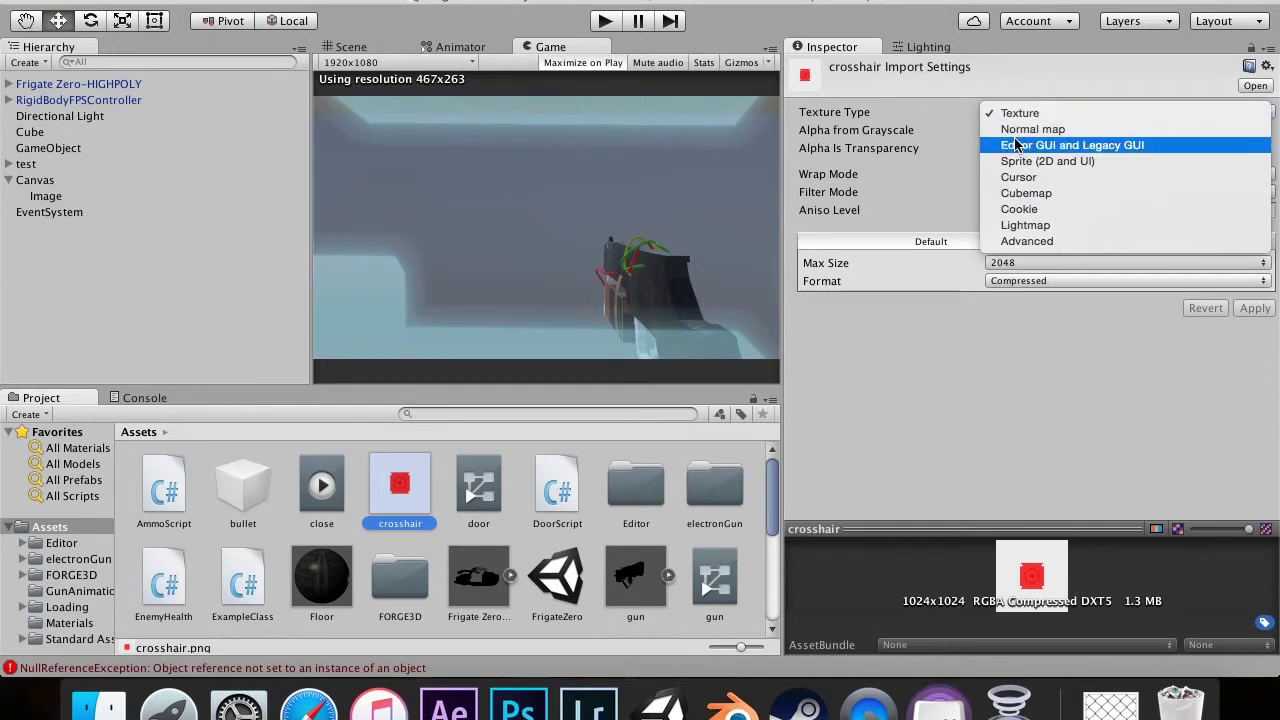
pyautogui.click(1015, 161)
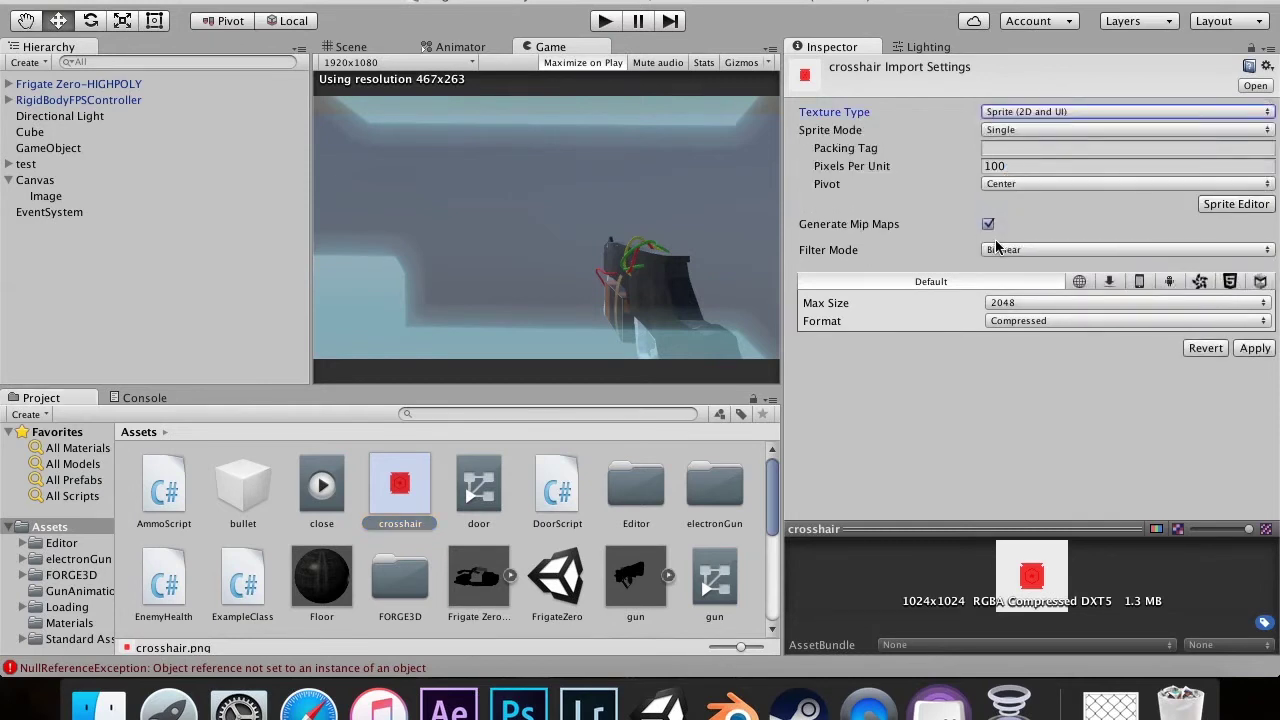
pyautogui.click(1129, 164)
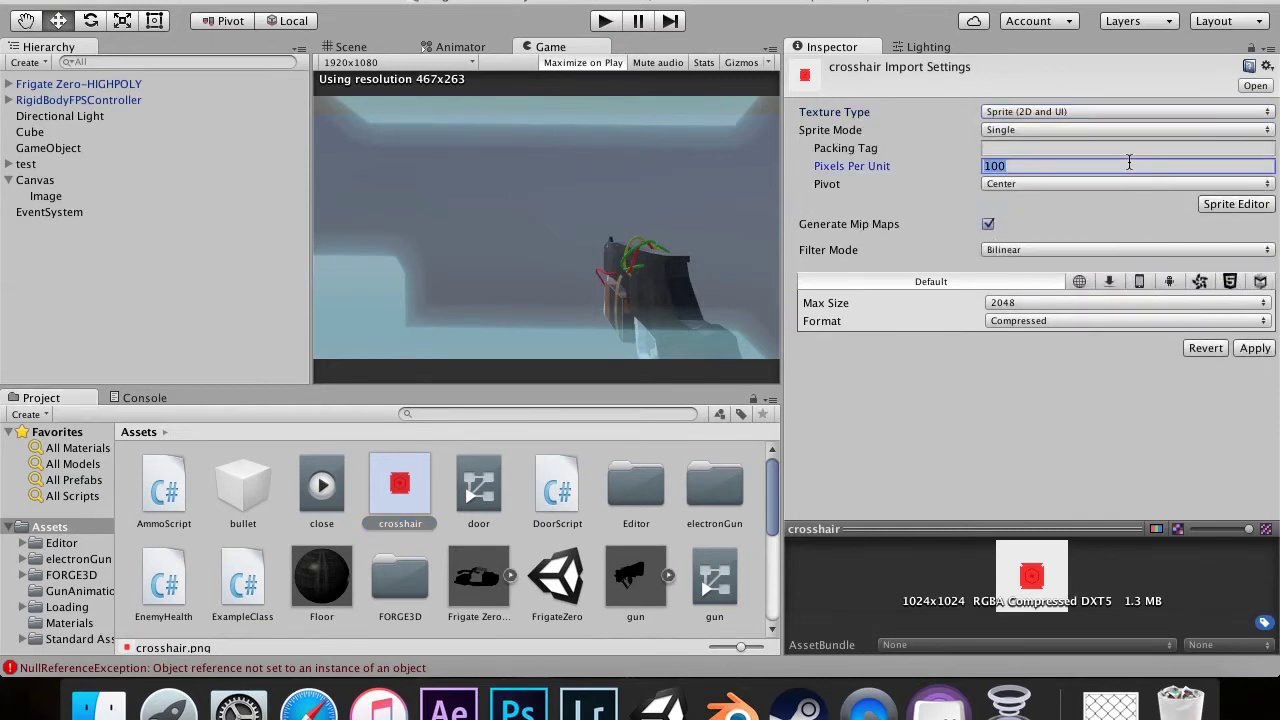
pyautogui.write('2-0')
pyautogui.press('BackSpace')
pyautogui.press('BackSpace')
pyautogui.write('00')
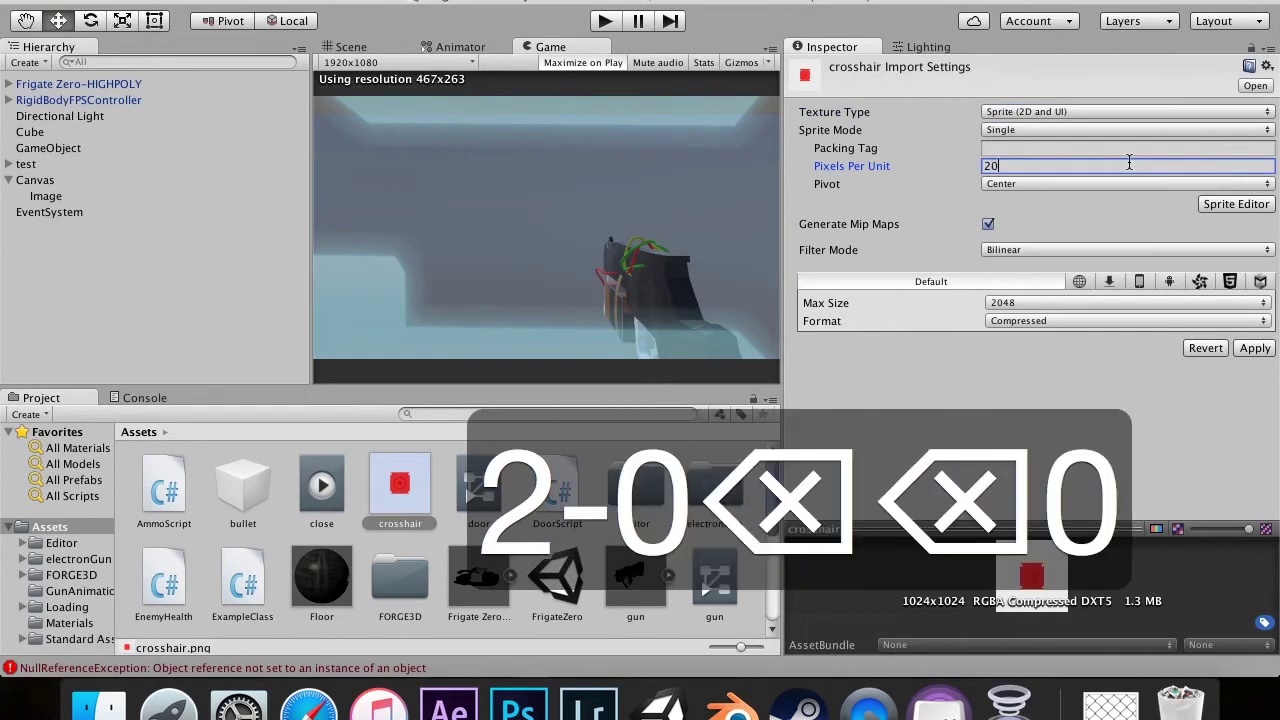
pyautogui.click(1190, 303)
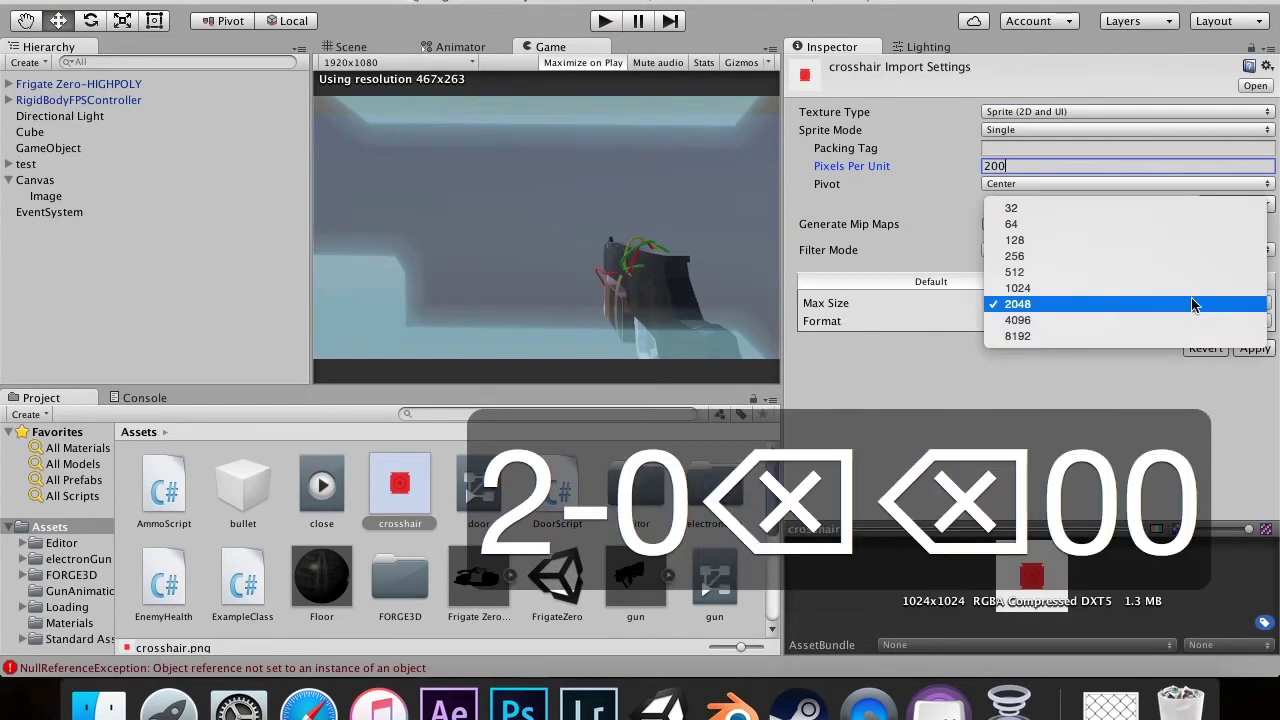
pyautogui.click(935, 326)
pyautogui.click(1030, 323)
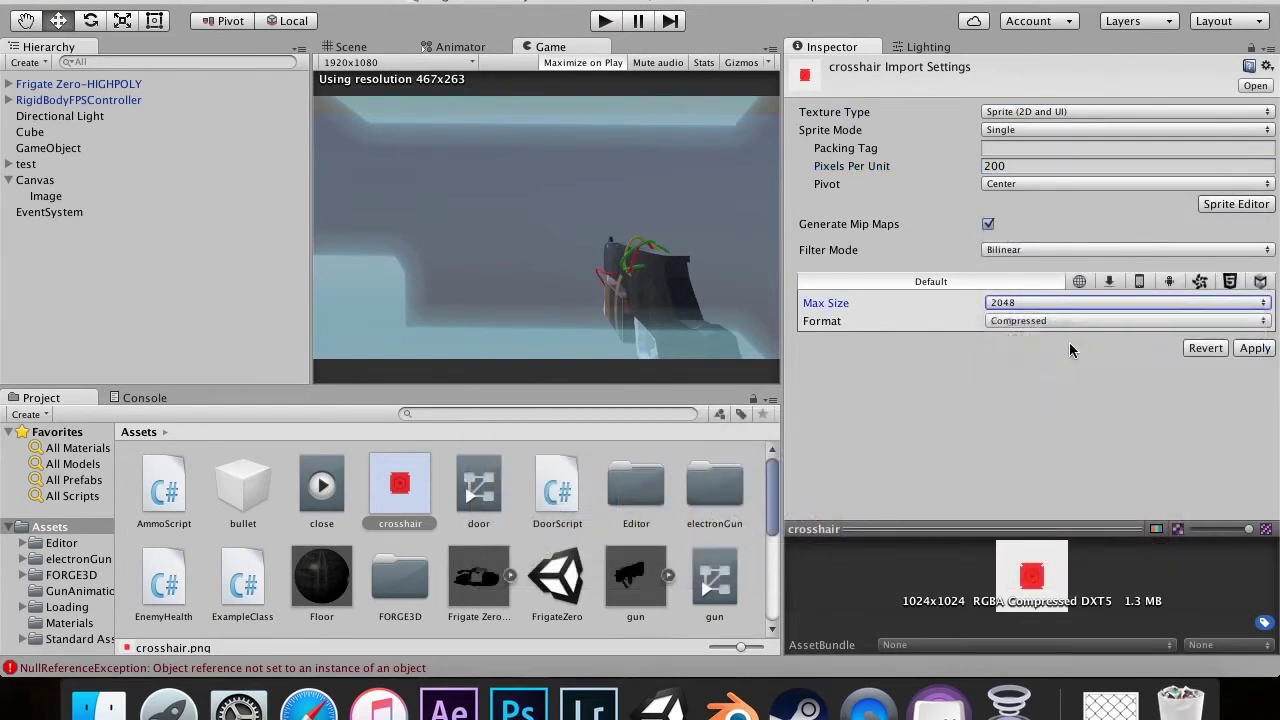
pyautogui.click(1256, 348)
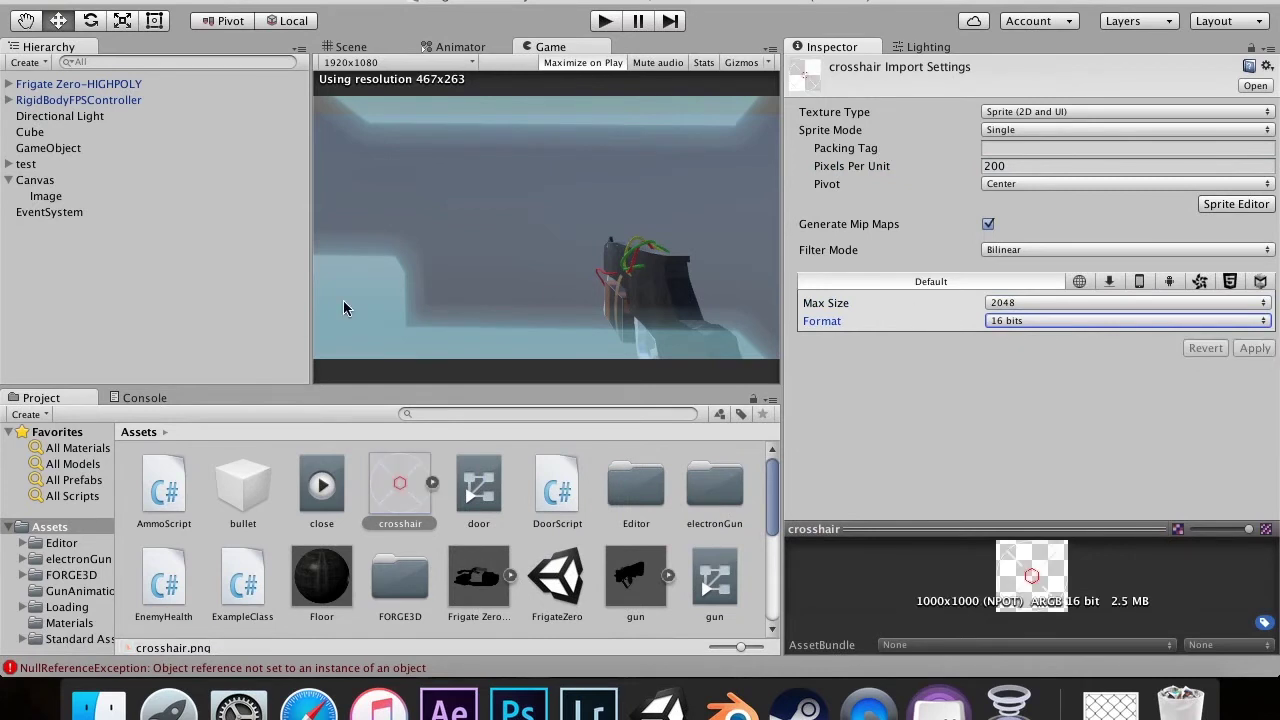
pyautogui.scroll(-3, 346, 600)
# Step: Try 16 bits on hud_background, then set it back to Compressed and apply
pyautogui.click(321, 585)
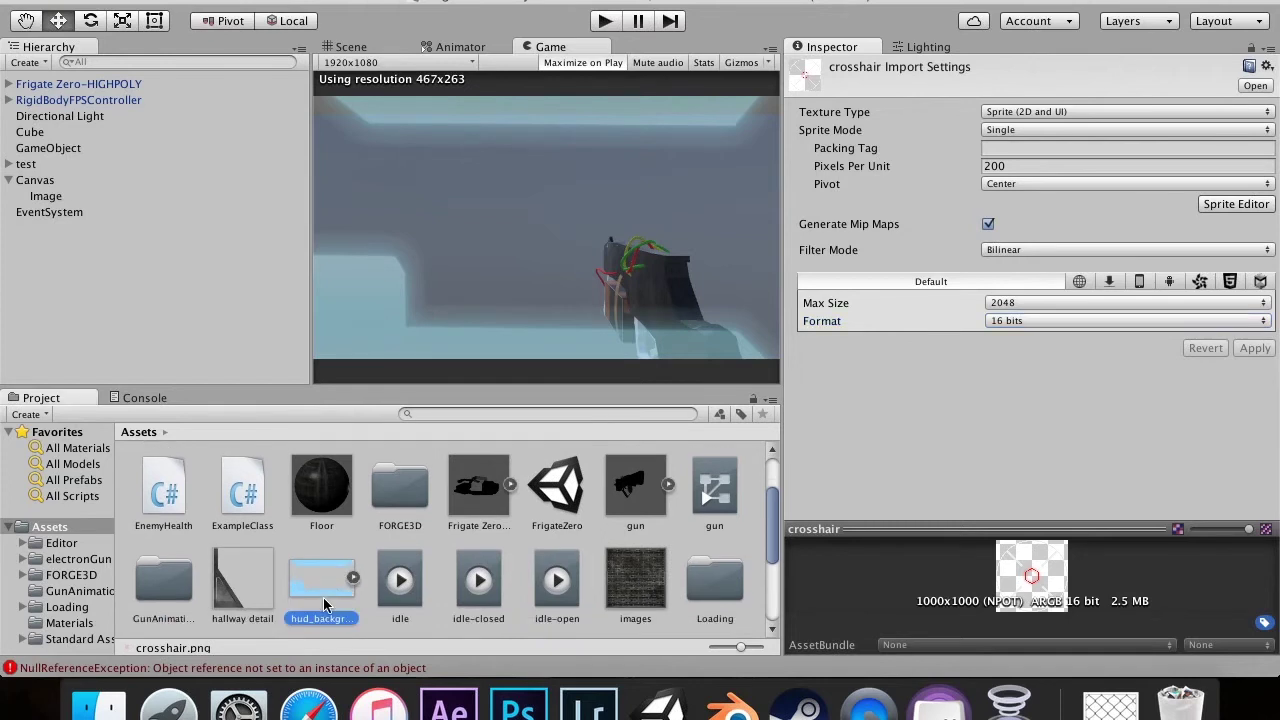
pyautogui.click(1012, 304)
pyautogui.click(975, 333)
pyautogui.click(1000, 321)
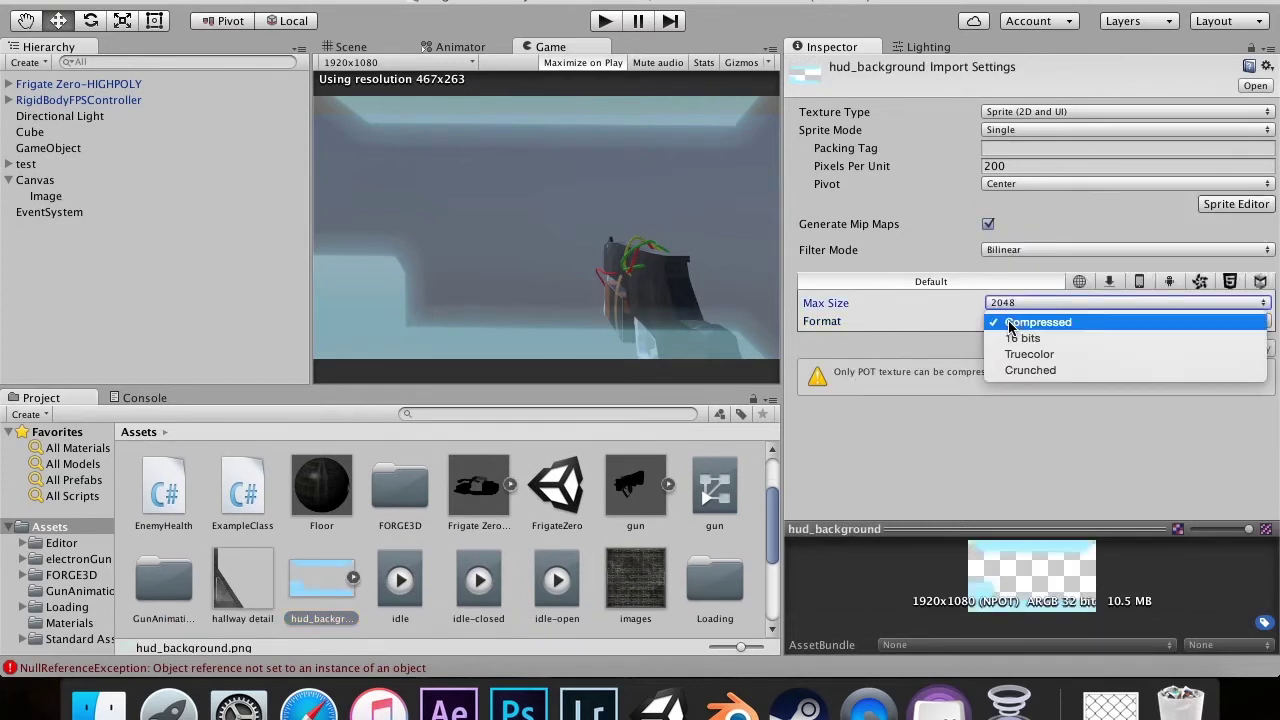
pyautogui.click(1008, 337)
pyautogui.click(1253, 352)
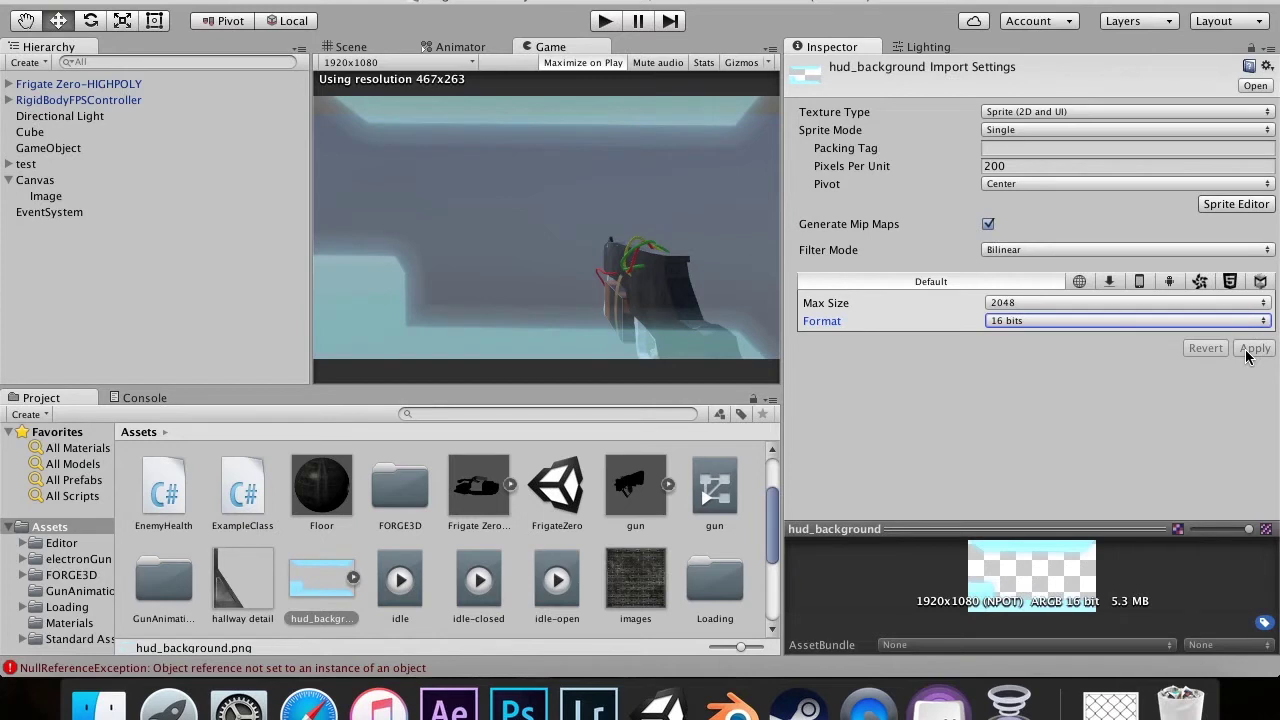
pyautogui.click(1127, 303)
pyautogui.click(925, 321)
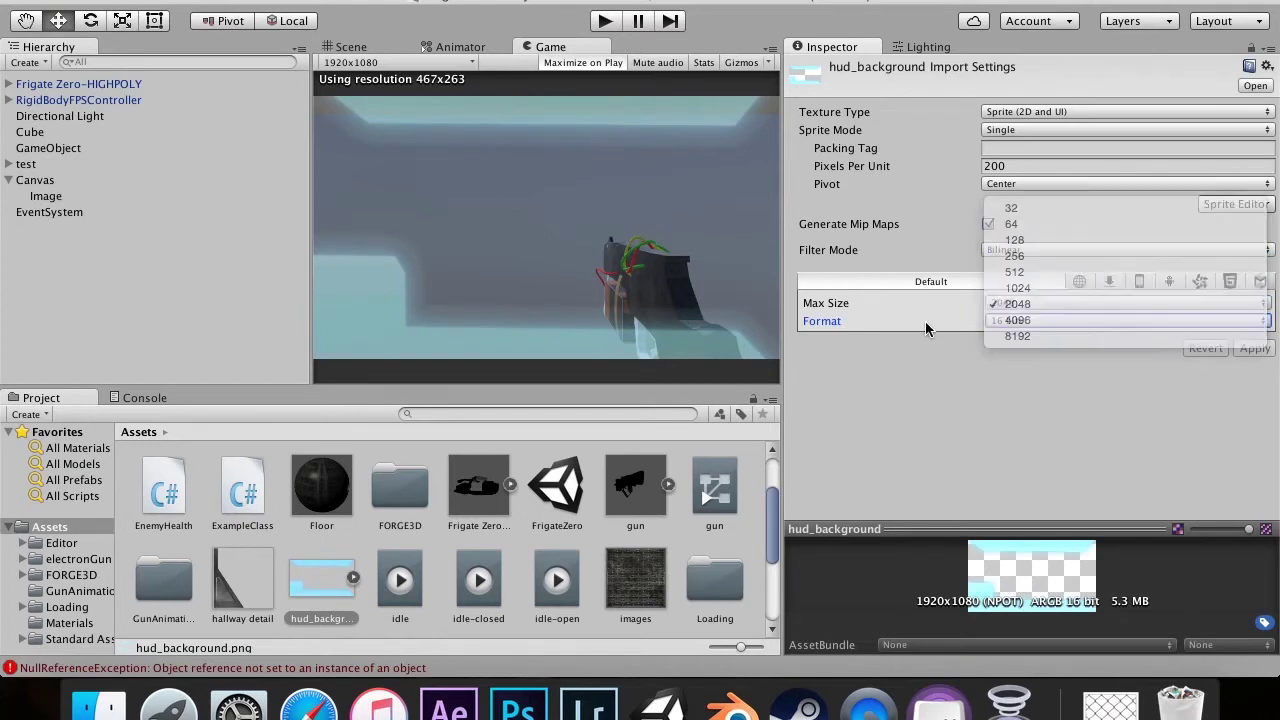
pyautogui.click(1027, 323)
pyautogui.click(1037, 306)
pyautogui.click(1248, 348)
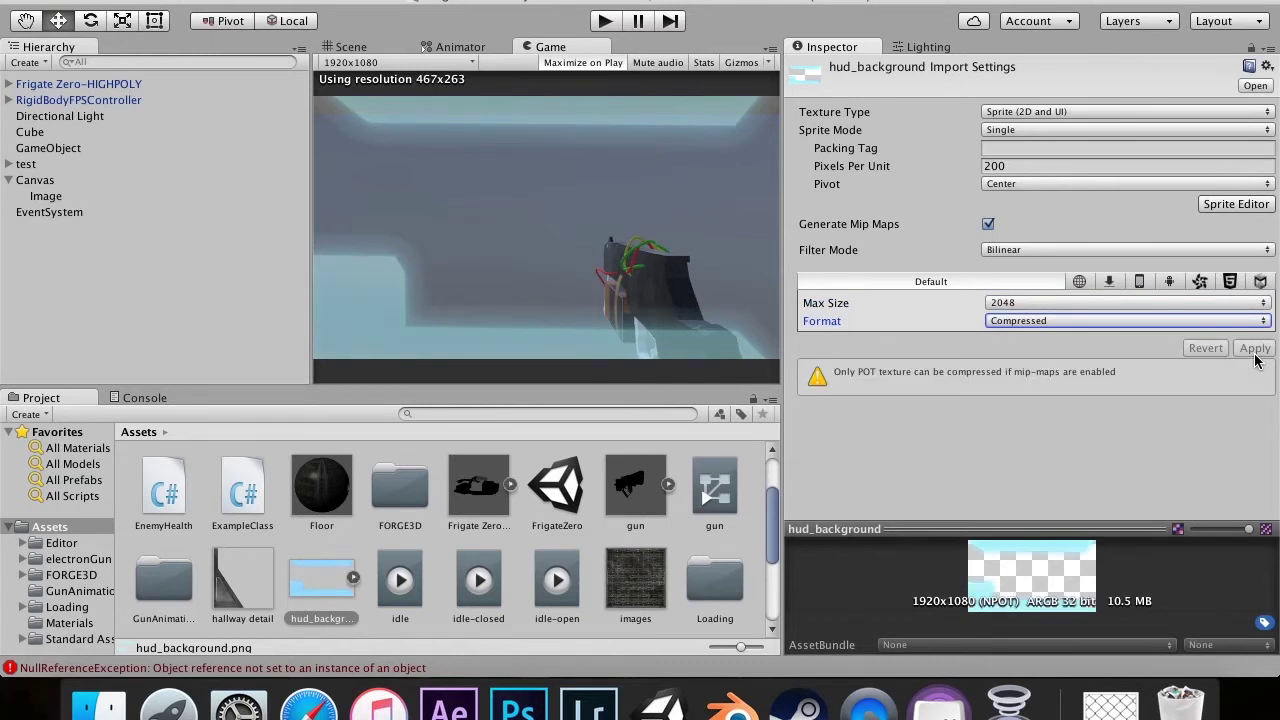
# Step: Switch the crosshair texture's format back to Compressed and apply it
pyautogui.scroll(2, 468, 502)
pyautogui.click(414, 485)
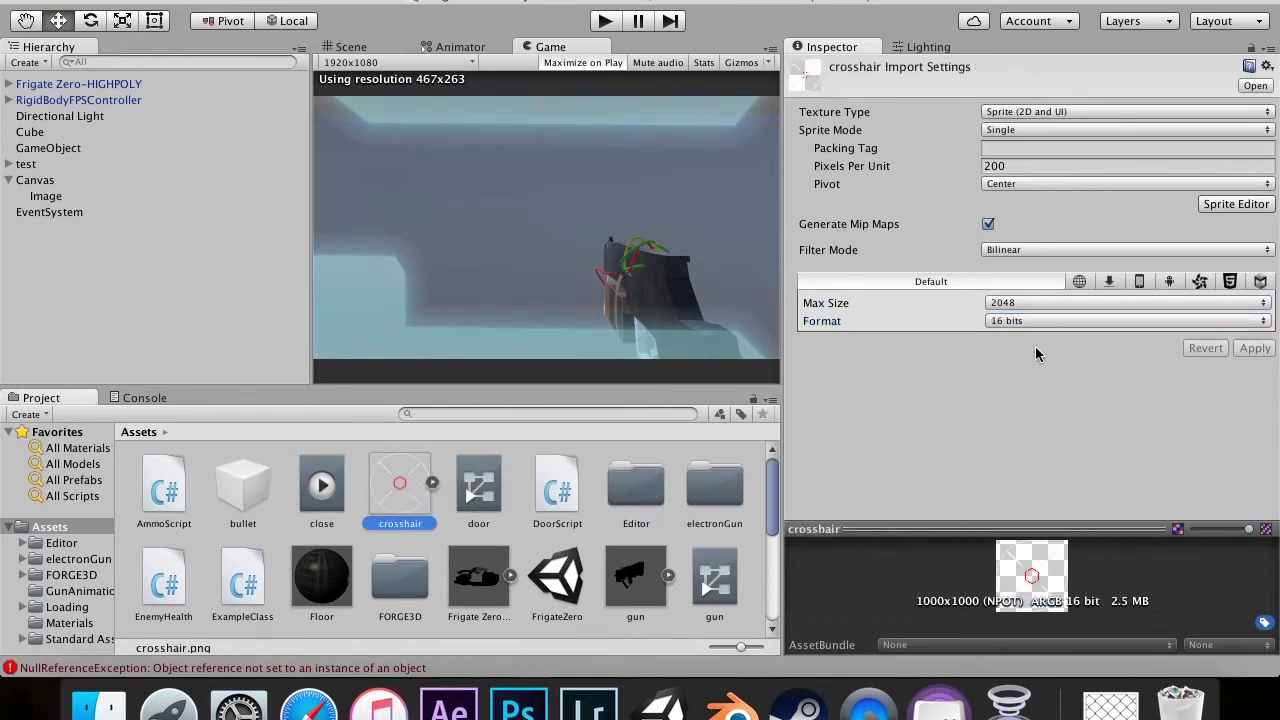
pyautogui.click(1035, 320)
pyautogui.click(1030, 304)
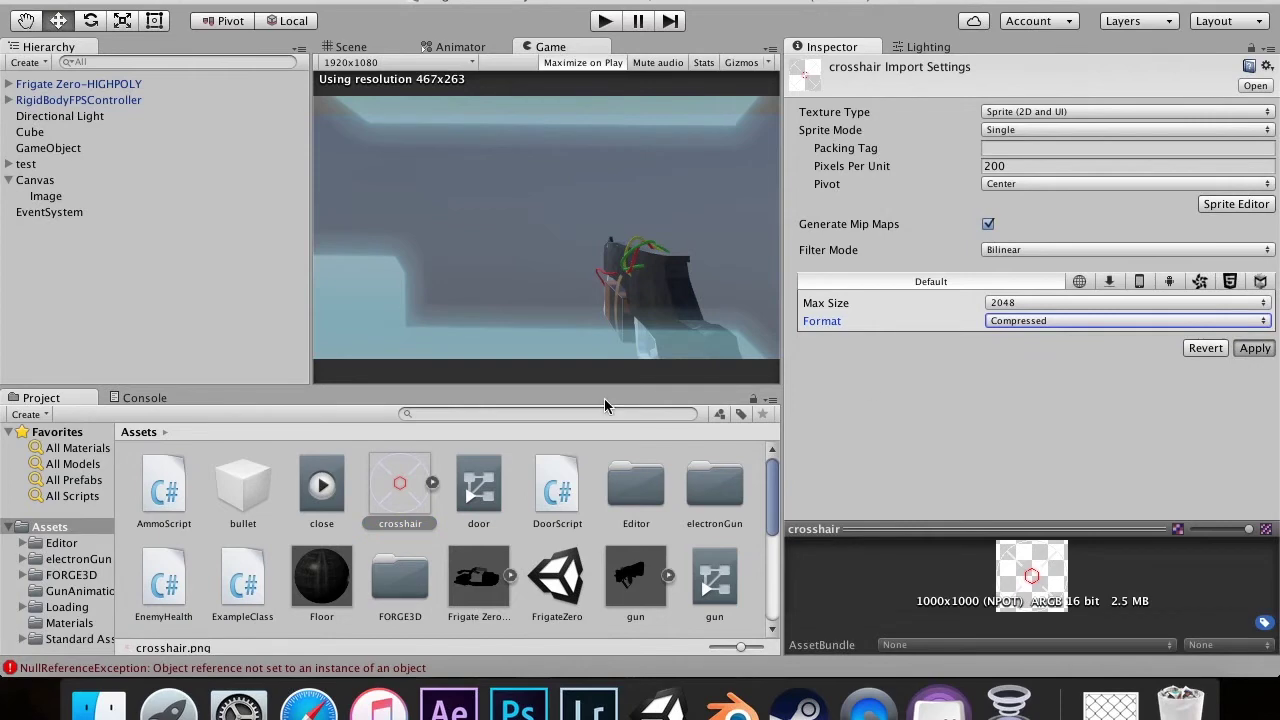
pyautogui.click(399, 497)
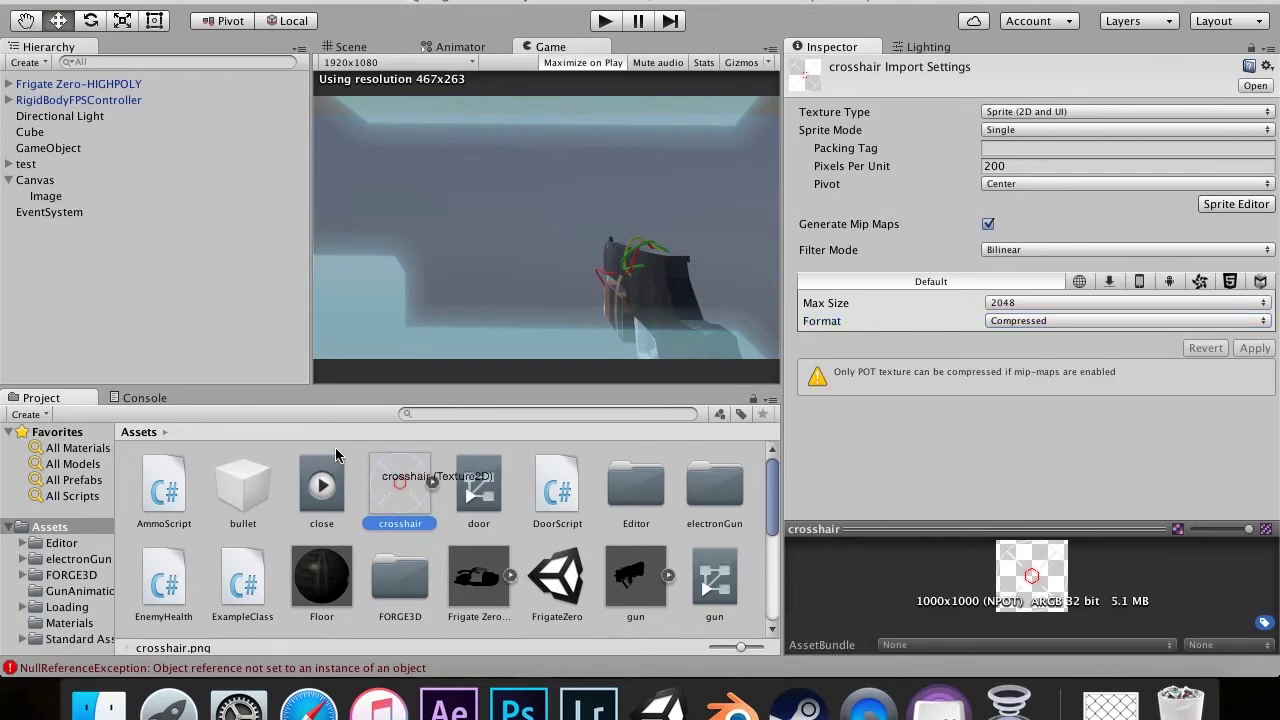
# Step: Rename the Canvas to HUD and its child Image to BG
pyautogui.rightClick(400, 488)
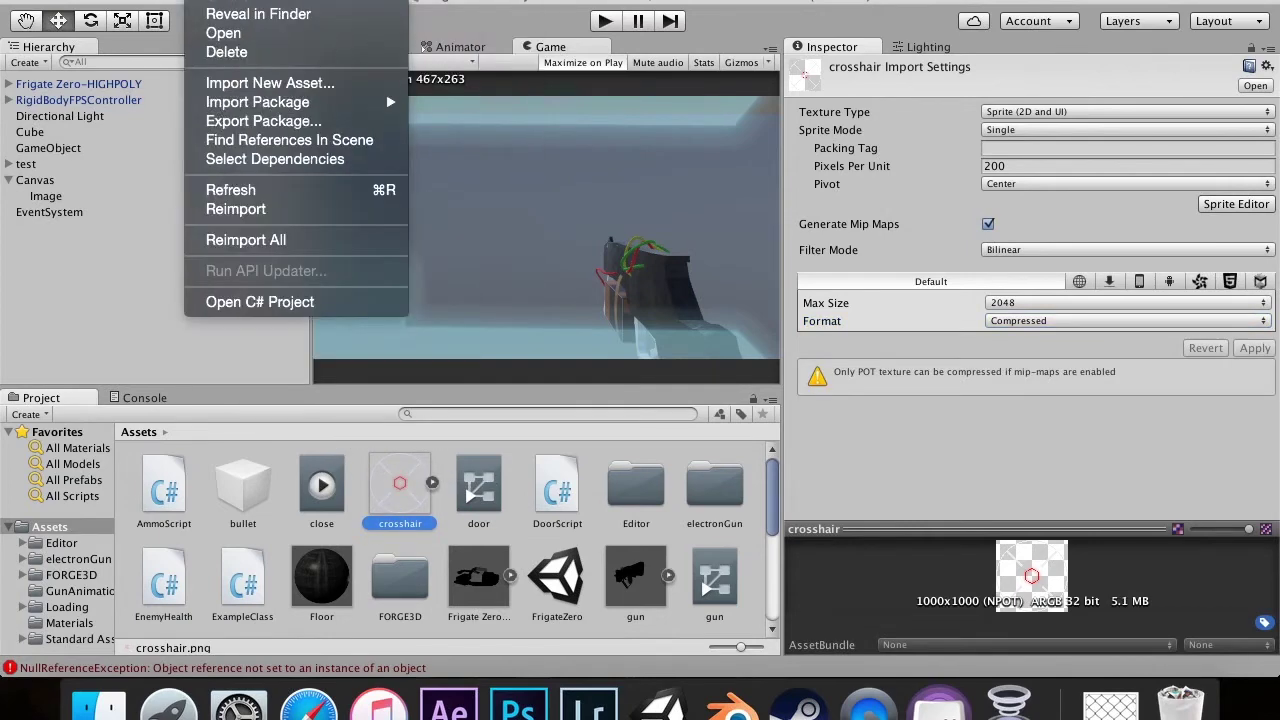
pyautogui.click(35, 182)
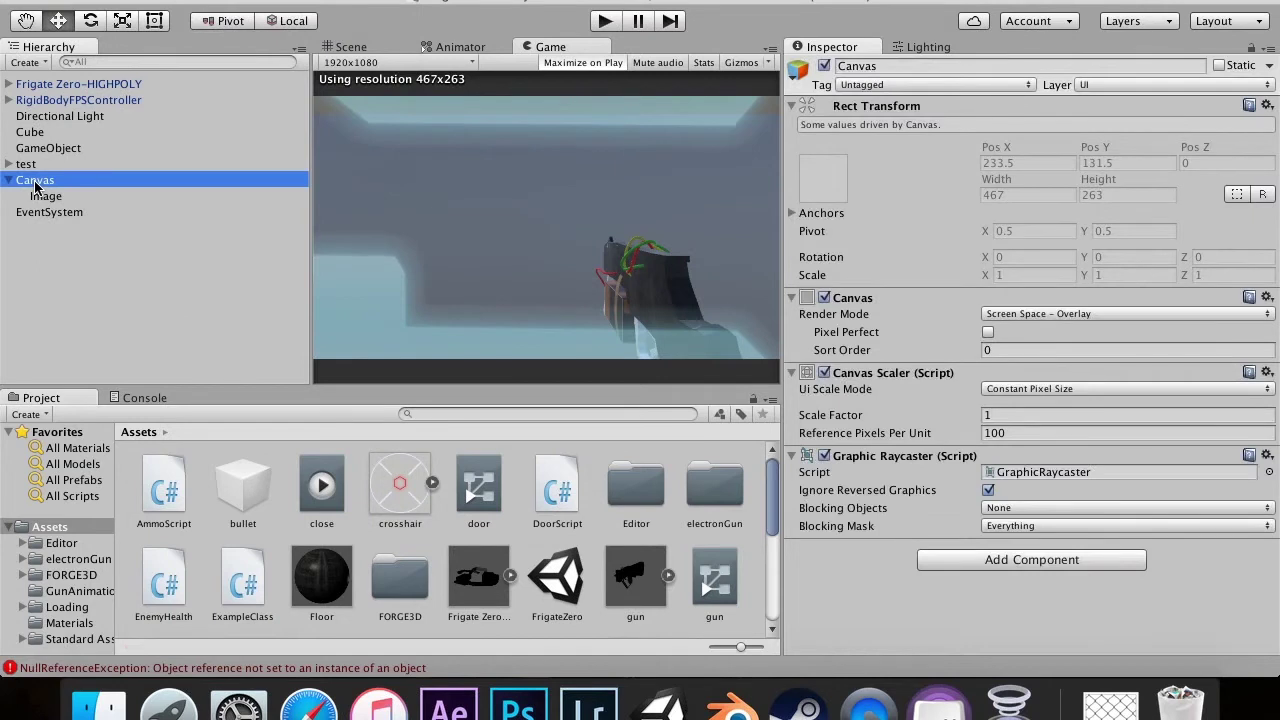
pyautogui.click(35, 182)
pyautogui.write('HUD')
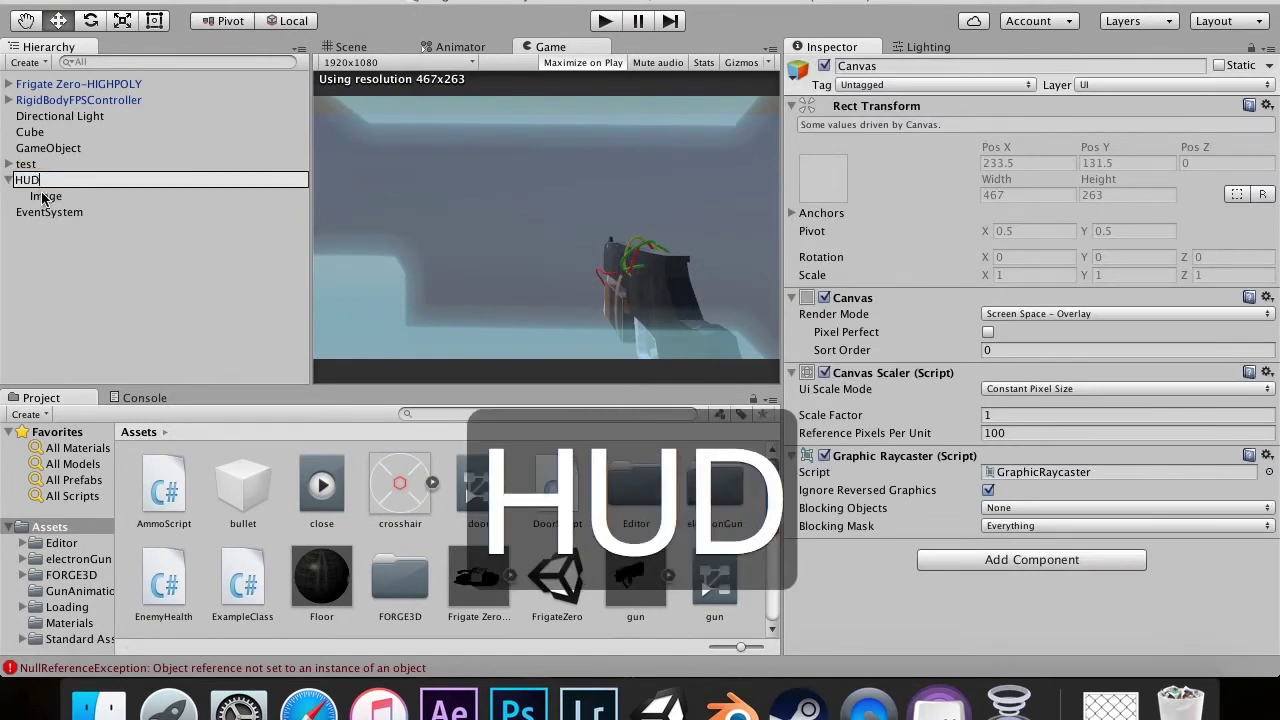
pyautogui.click(43, 197)
pyautogui.click(42, 197)
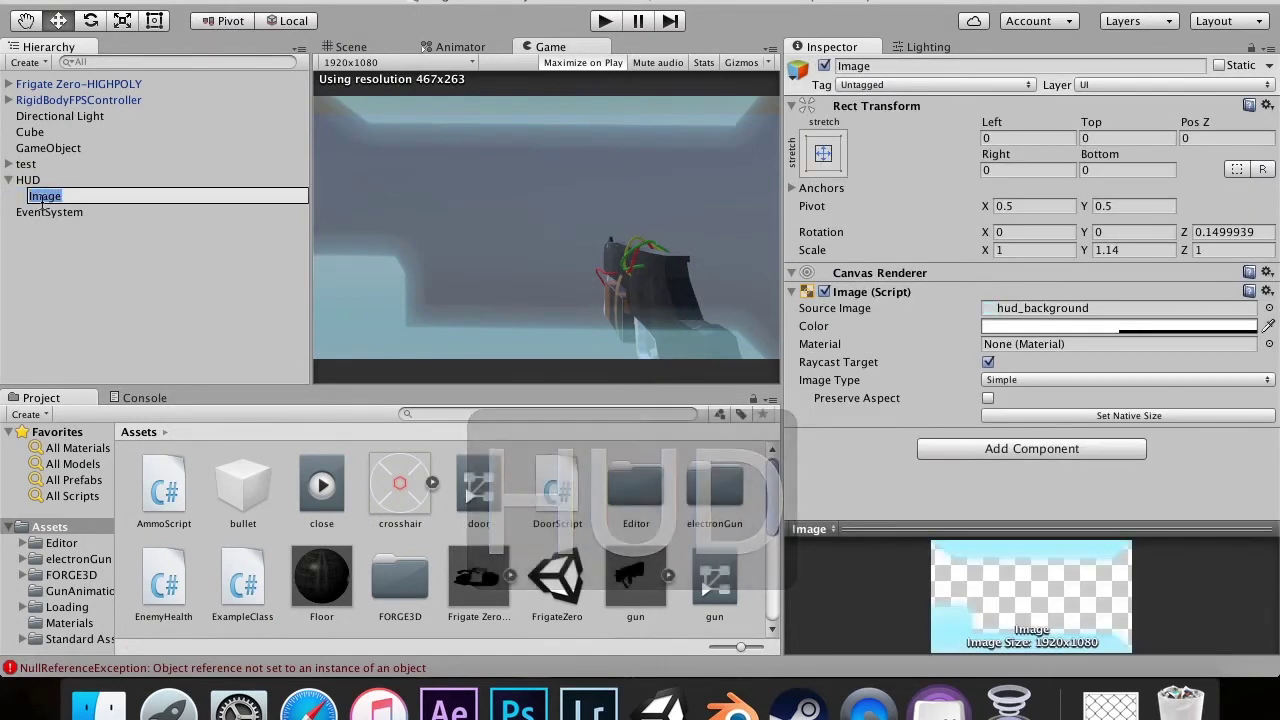
pyautogui.write('BG')
pyautogui.press('Return')
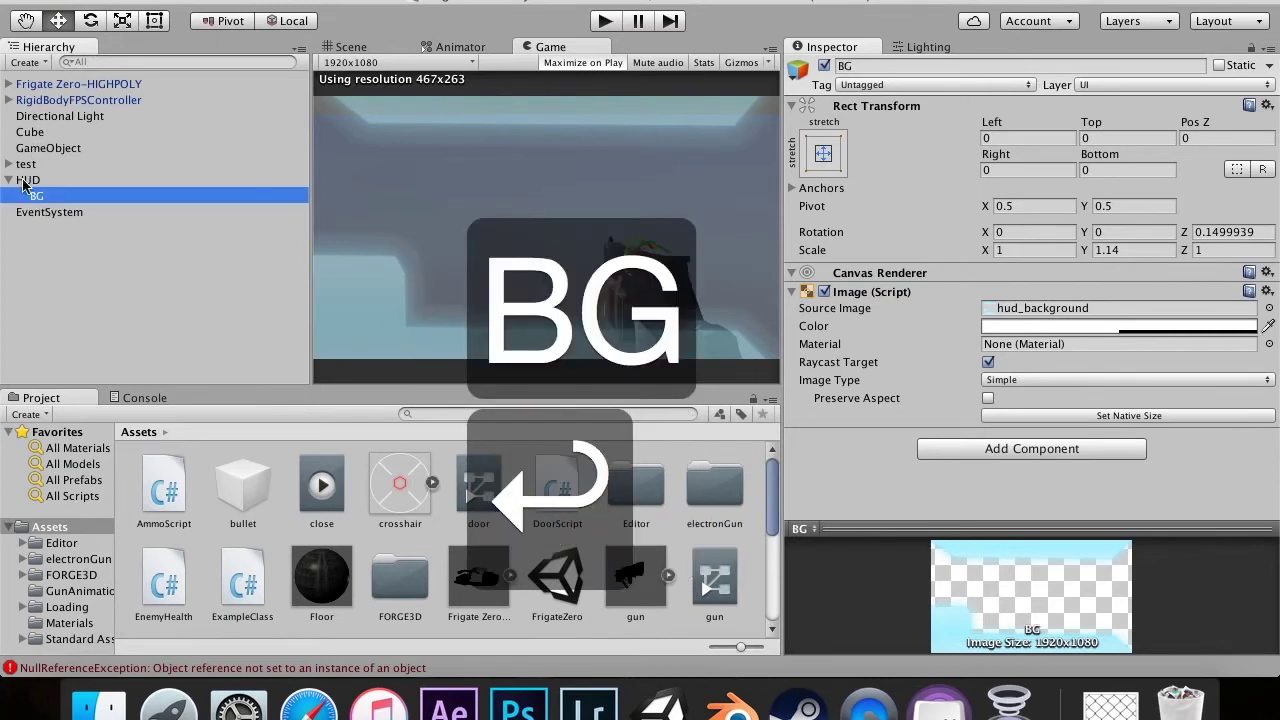
# Step: Add a UI Image named crosshair under HUD, using the crosshair sprite as Source Image
pyautogui.click(24, 181)
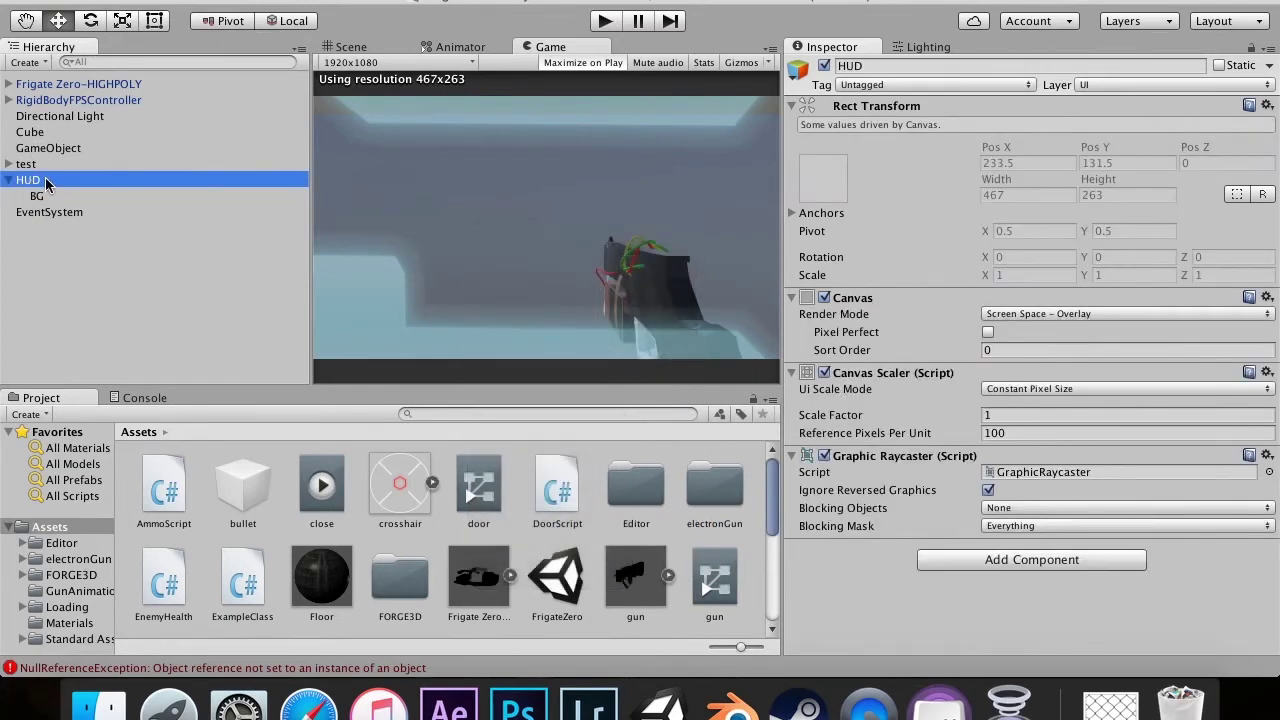
pyautogui.click(275, 0)
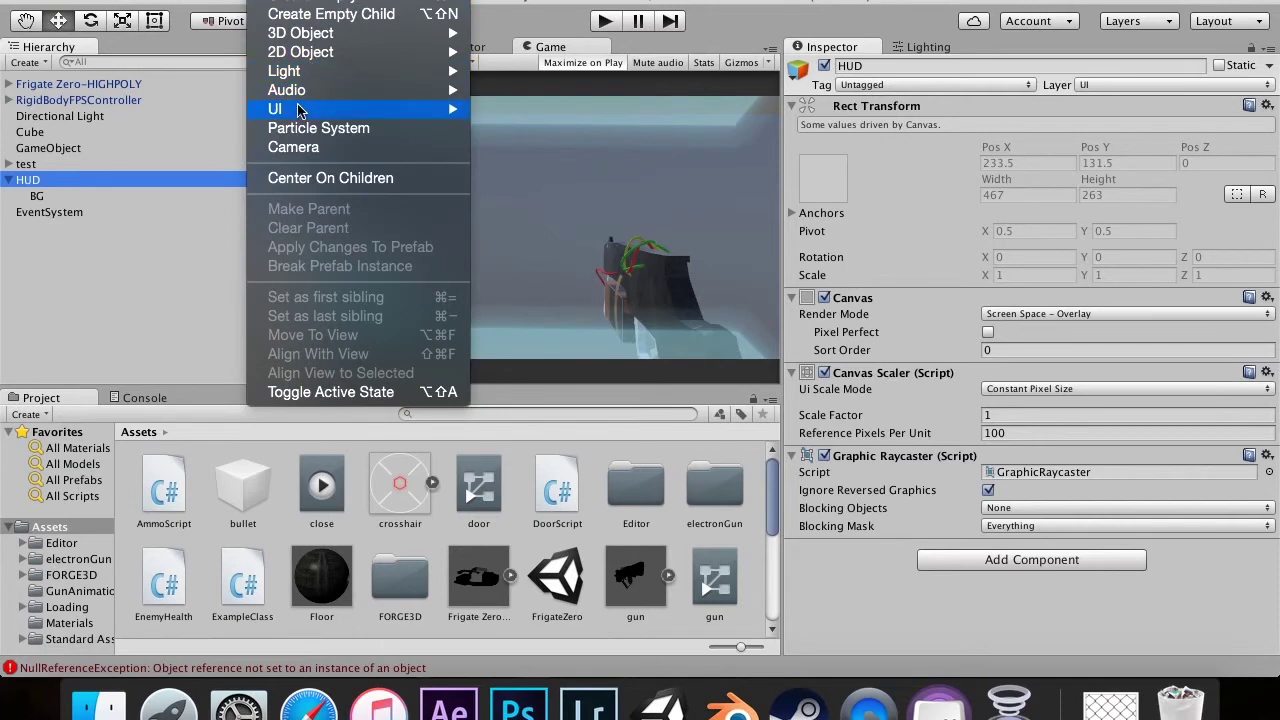
pyautogui.moveTo(450, 108)
pyautogui.click(506, 127)
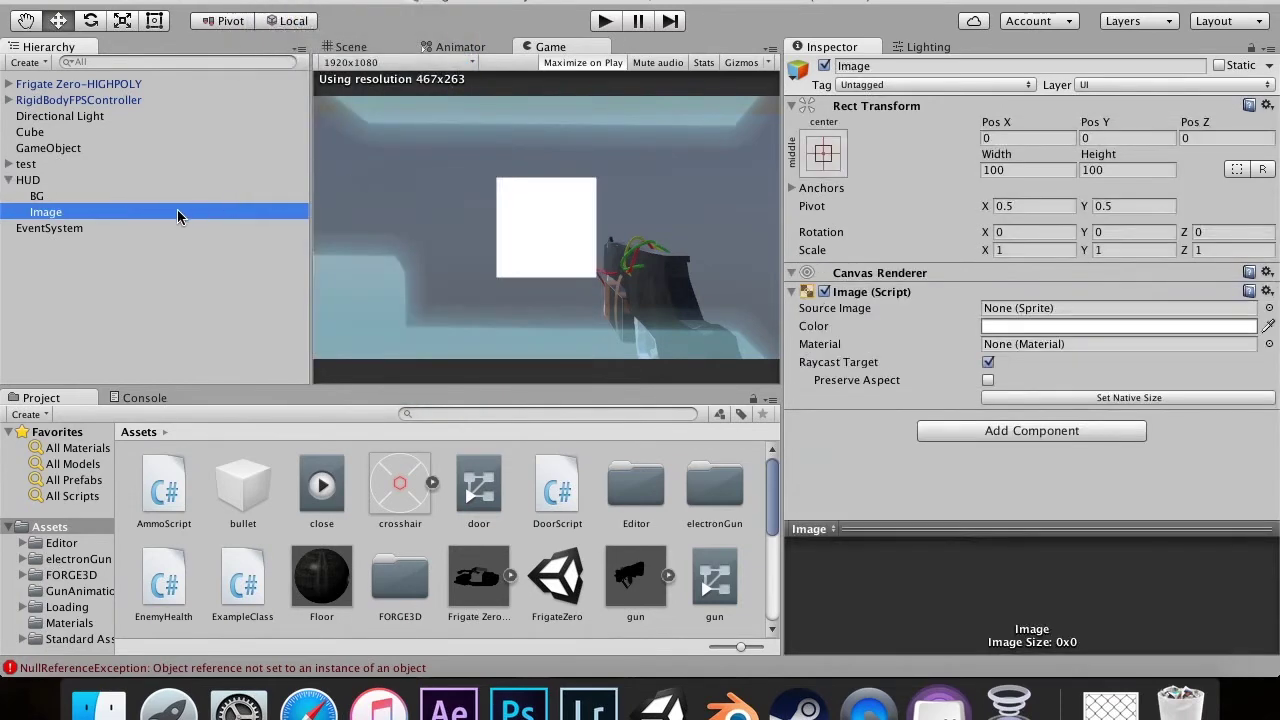
pyautogui.click(45, 212)
pyautogui.write('crosshair')
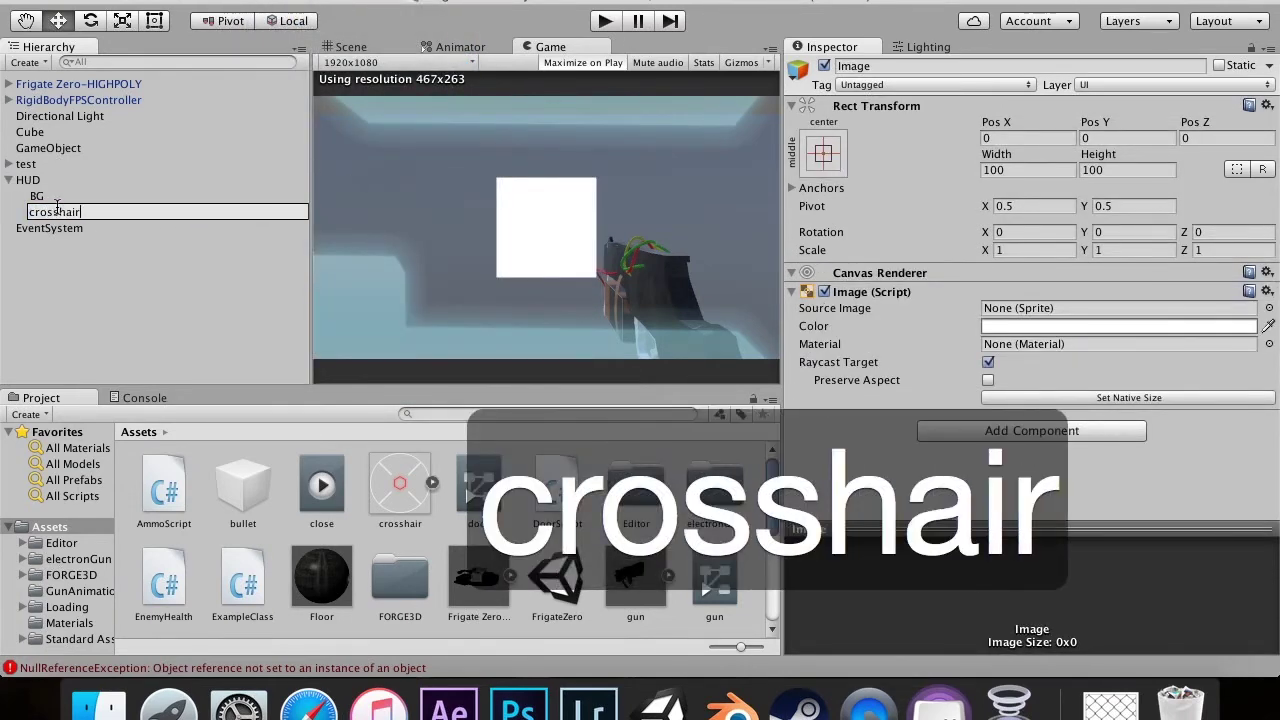
pyautogui.press('Return')
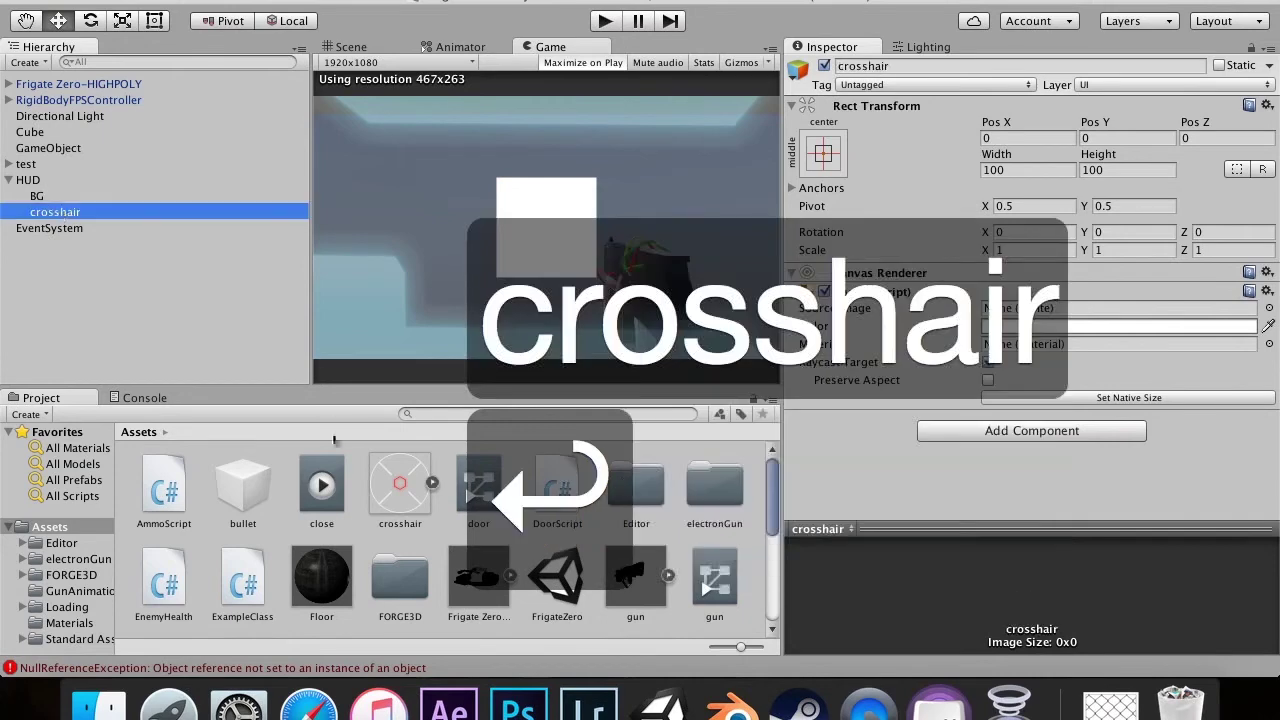
pyautogui.moveTo(400, 485); pyautogui.dragTo(1065, 307)
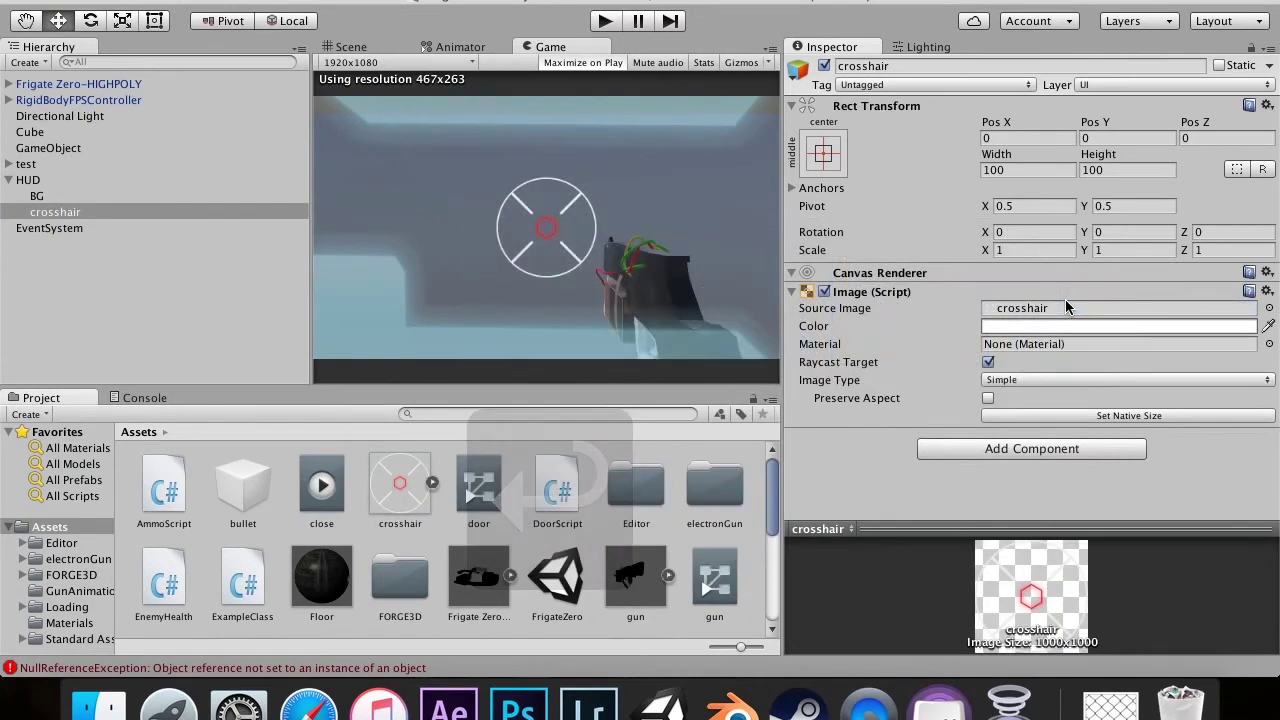
# Step: Scale the crosshair image to 0.5 on both X and Y
pyautogui.click(1025, 249)
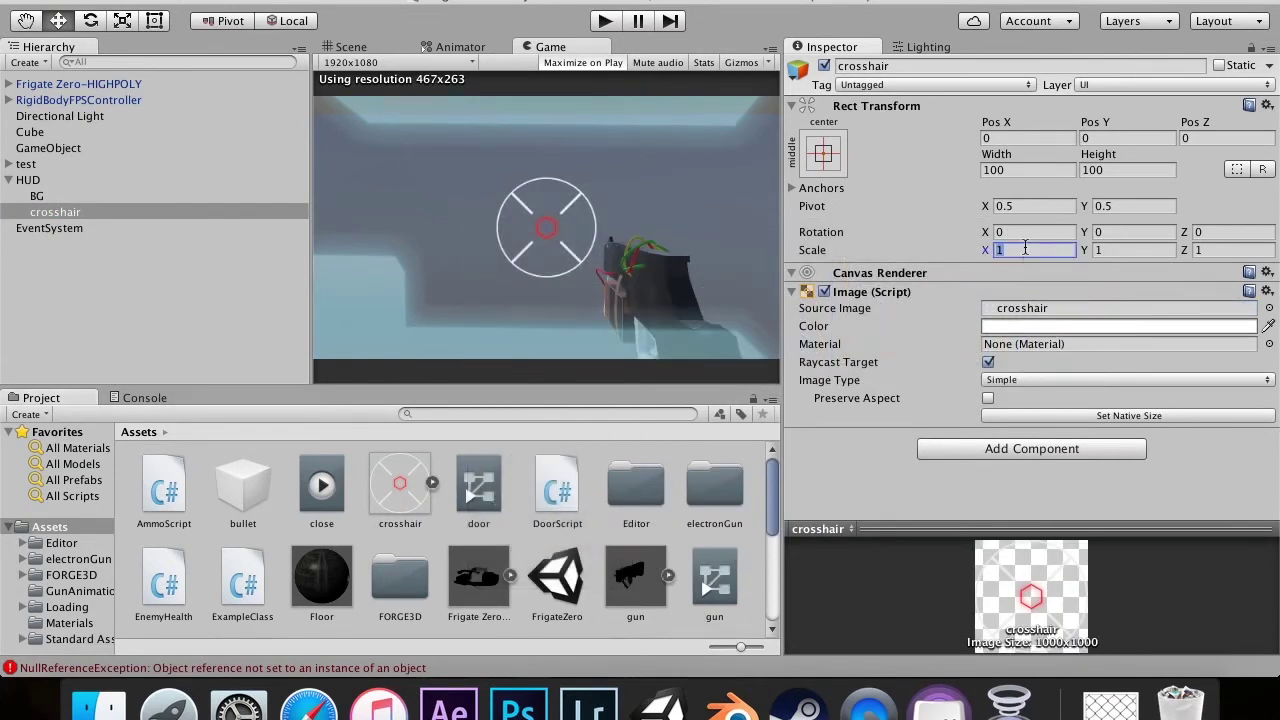
pyautogui.write('.5')
pyautogui.press('Tab')
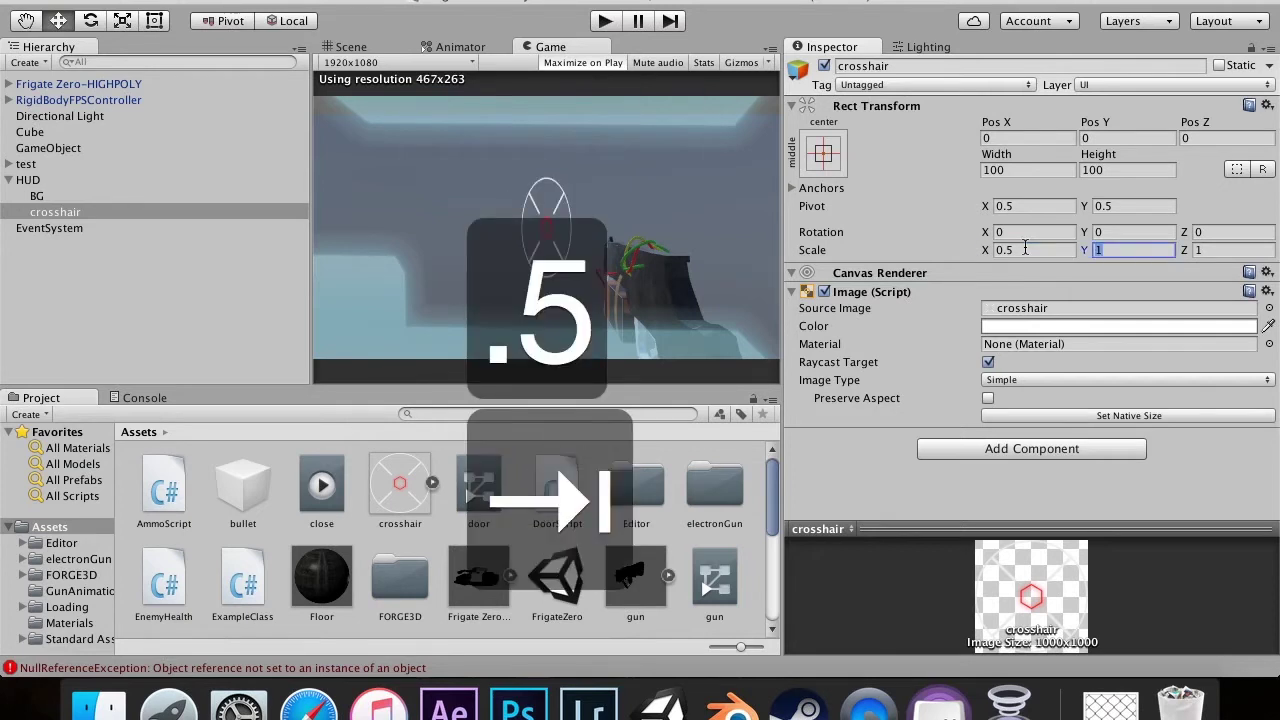
pyautogui.write('.5')
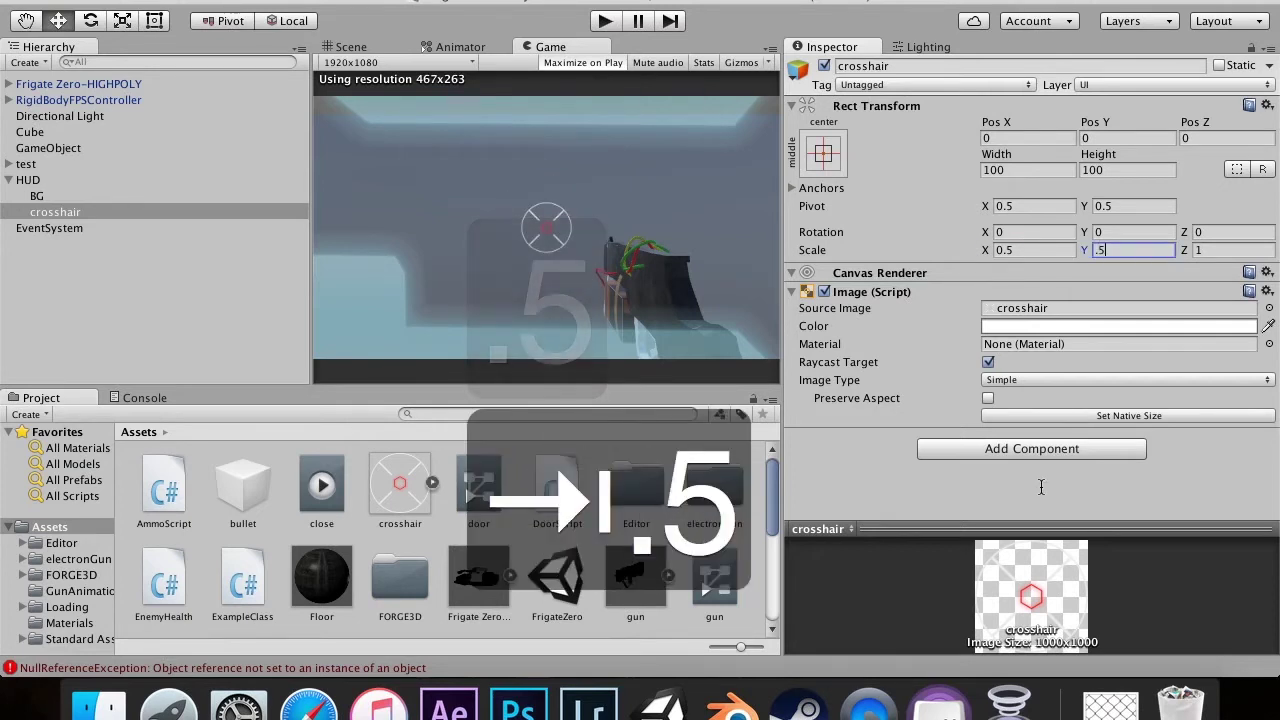
pyautogui.click(843, 132)
# Step: Anchor the crosshair to stretch across the HUD and test it in play mode
pyautogui.click(841, 137)
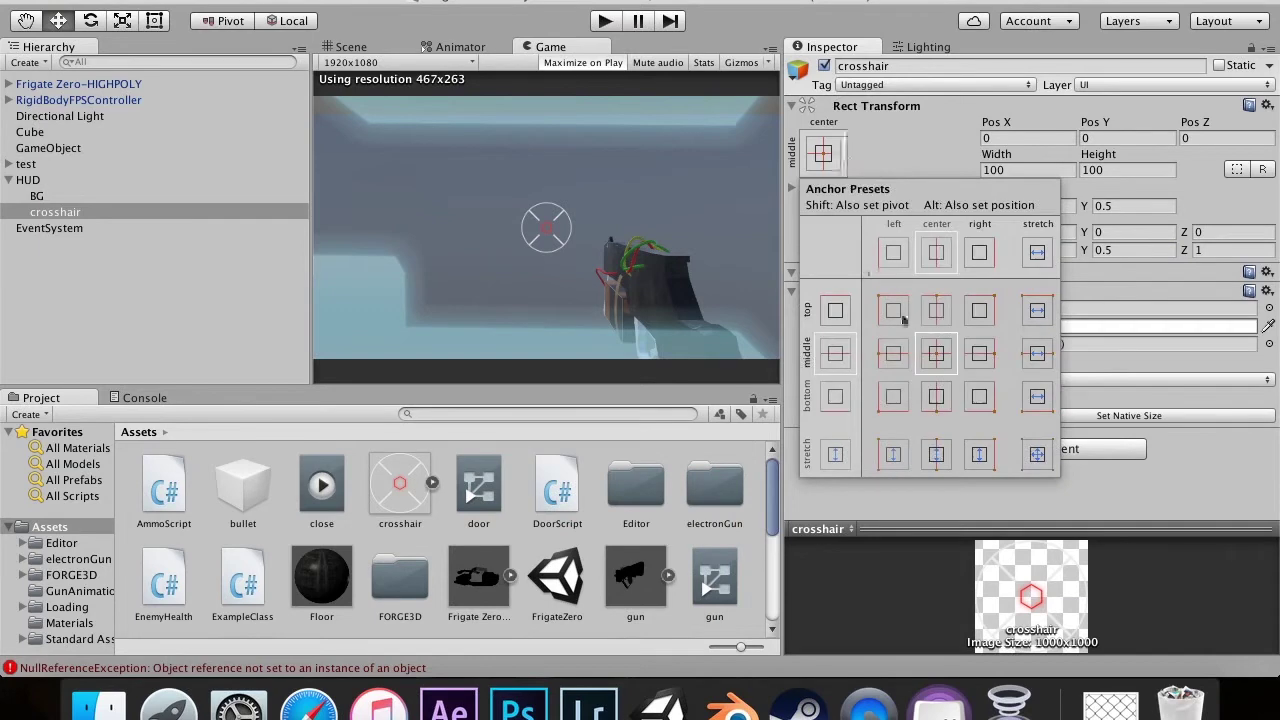
pyautogui.click(1036, 455)
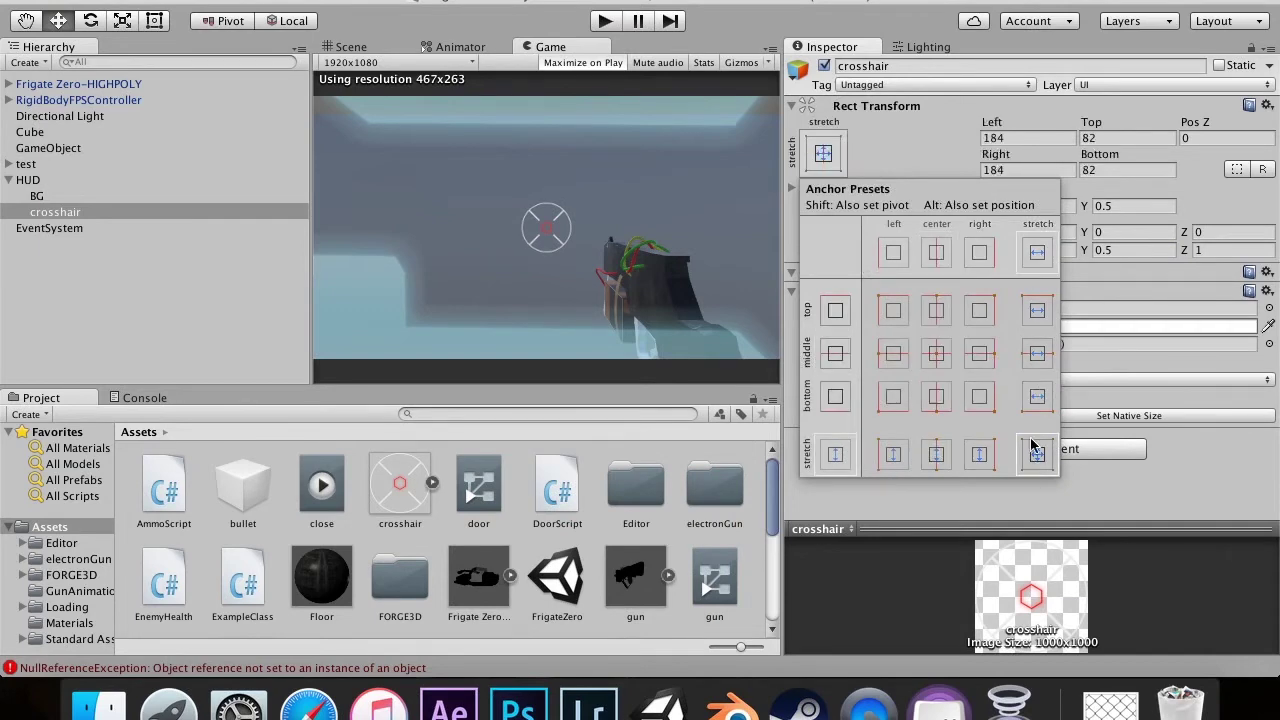
pyautogui.click(828, 180)
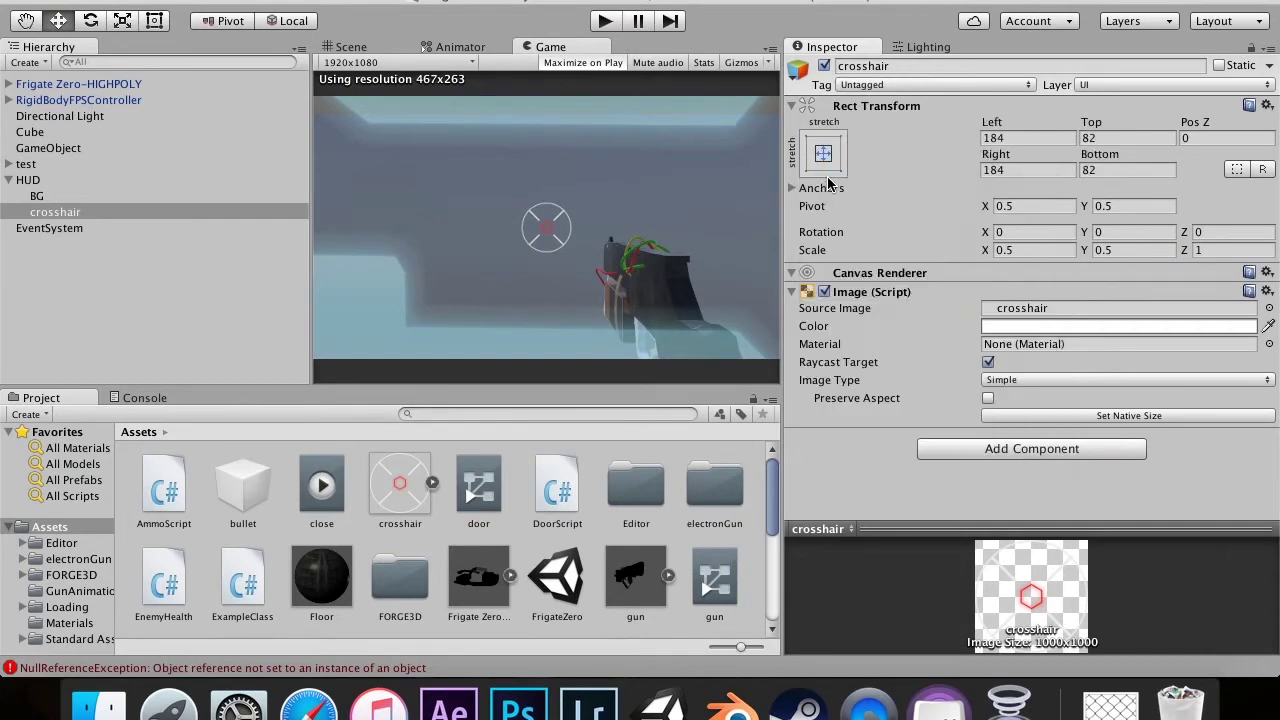
pyautogui.click(607, 24)
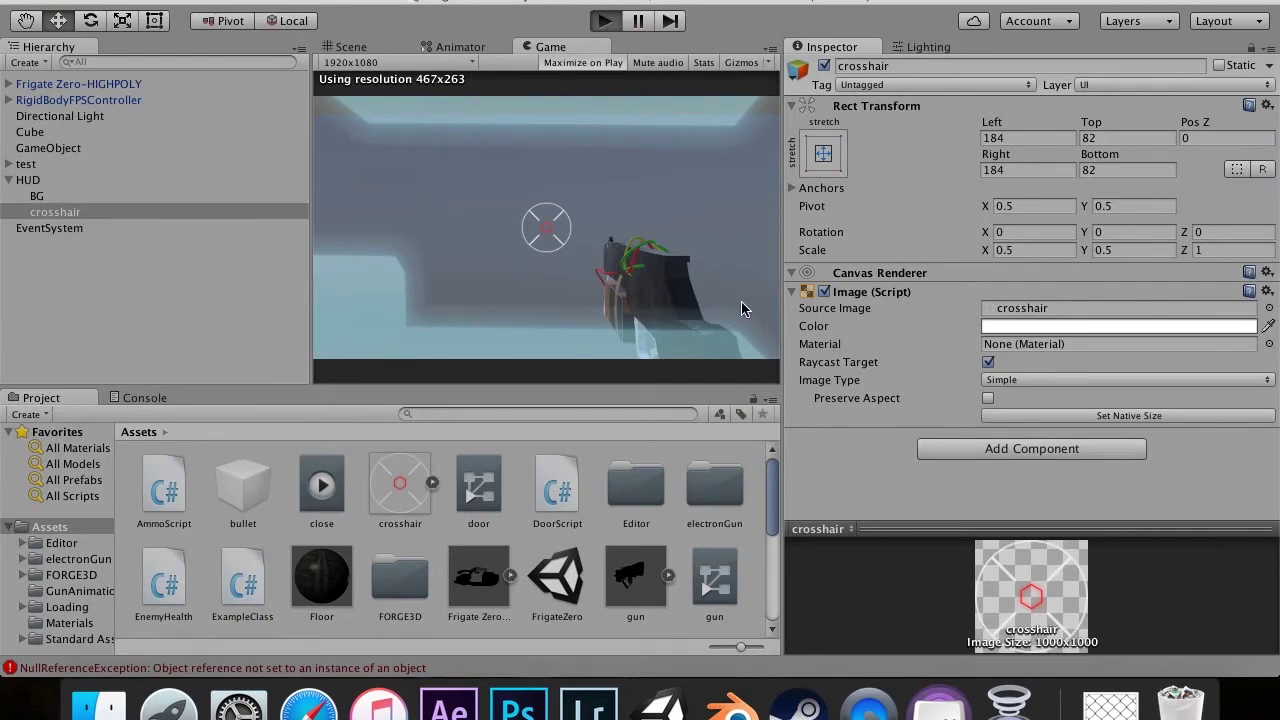
pyautogui.press('super+p')
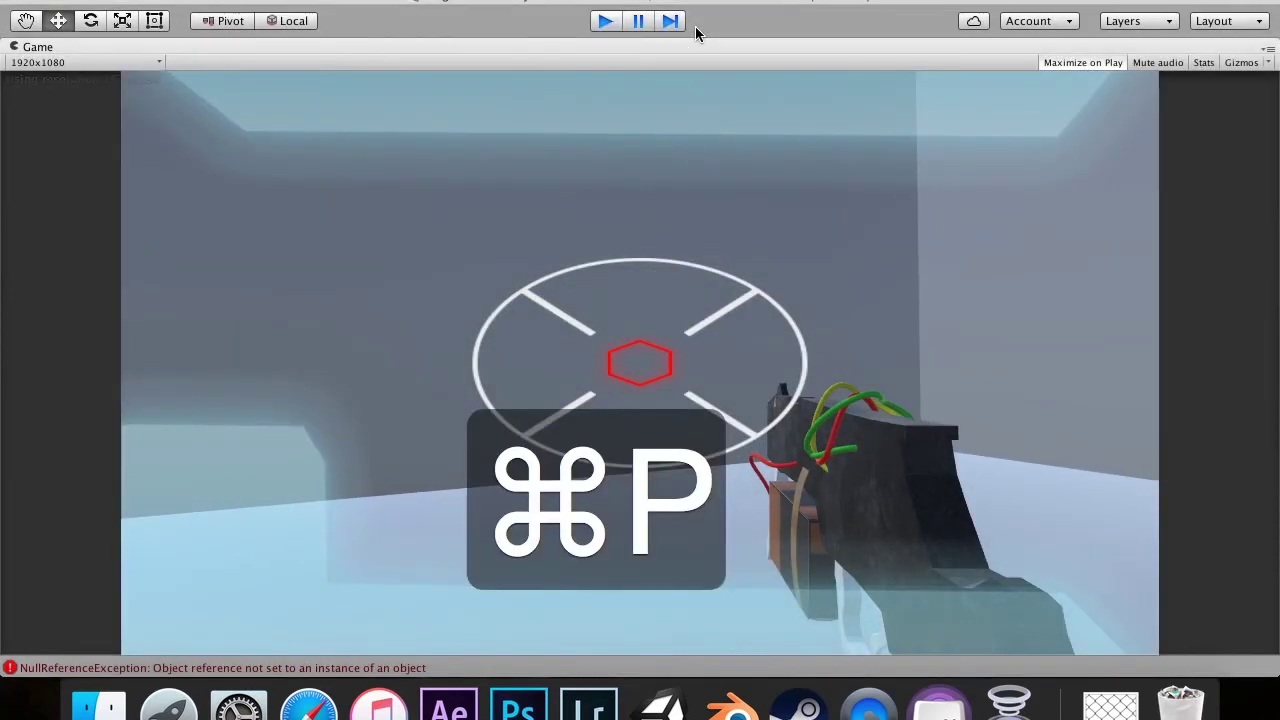
# Step: Try Alt+stretch and middle-centre anchors, undo both, then anchor the crosshair middle-centre at 100×100
pyautogui.click(823, 155)
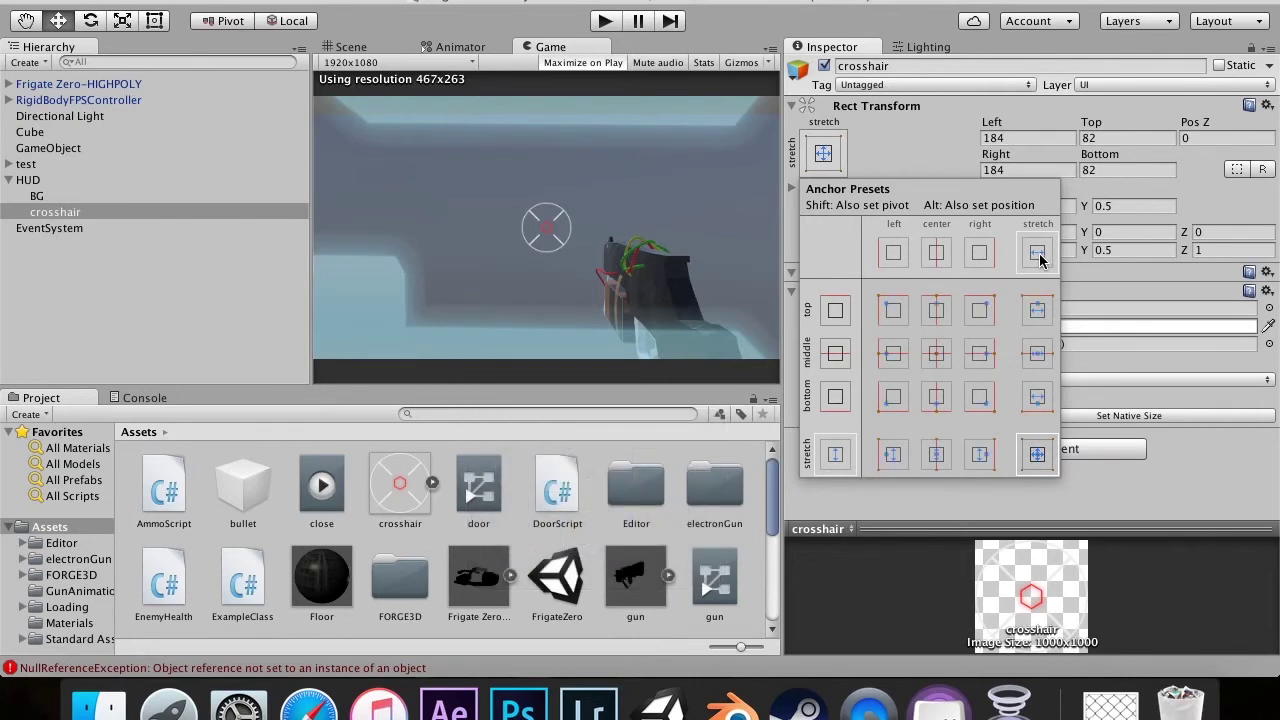
pyautogui.press('alt')
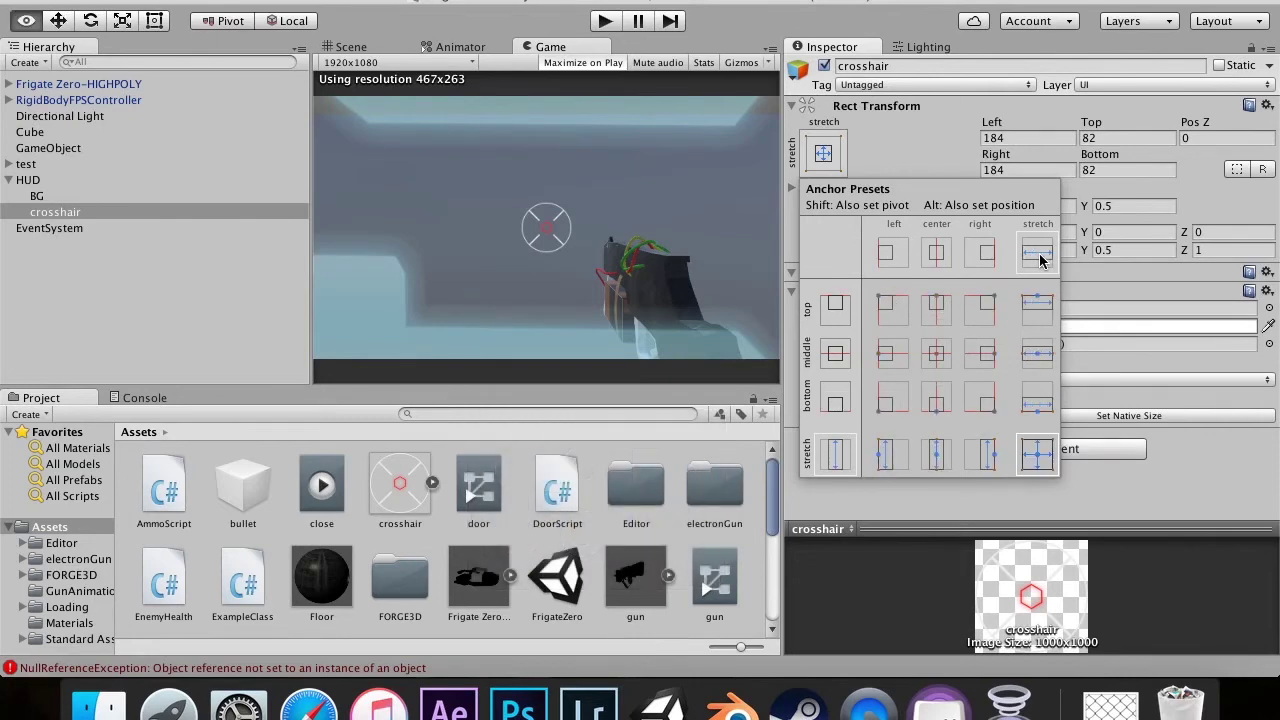
pyautogui.keyDown('alt'); pyautogui.click(1037, 455); pyautogui.keyUp('alt')
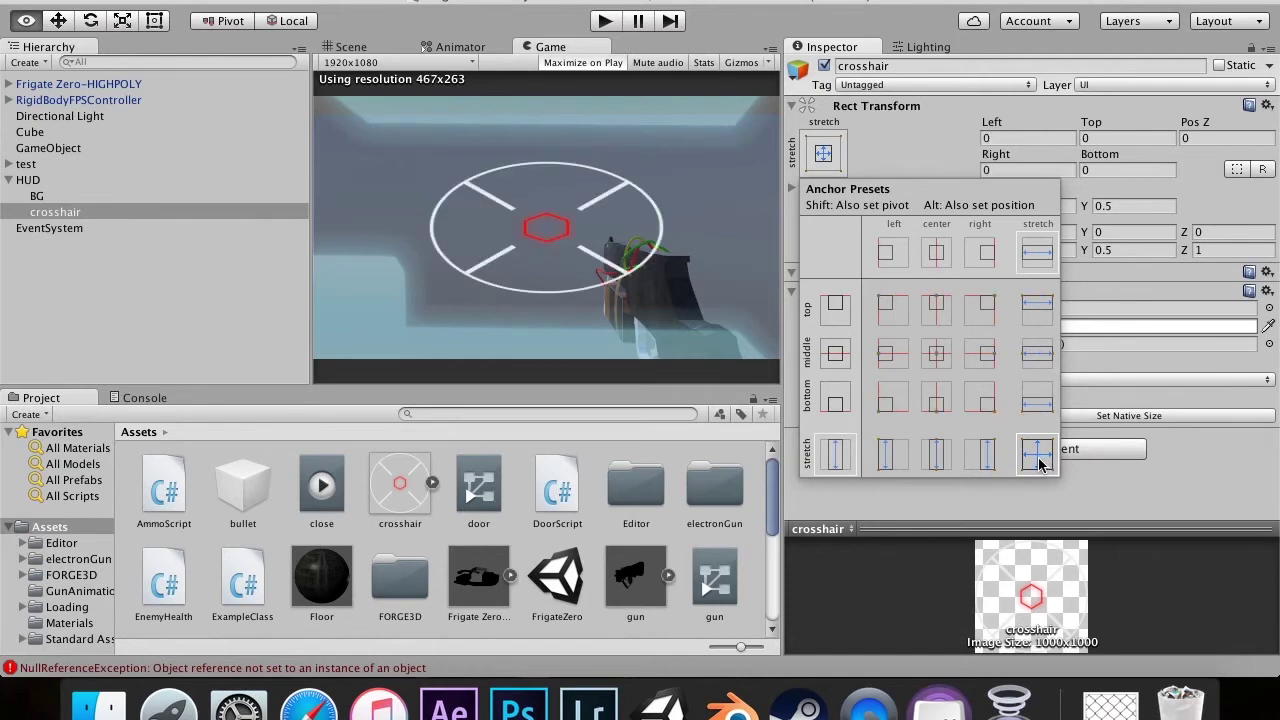
pyautogui.click(936, 353)
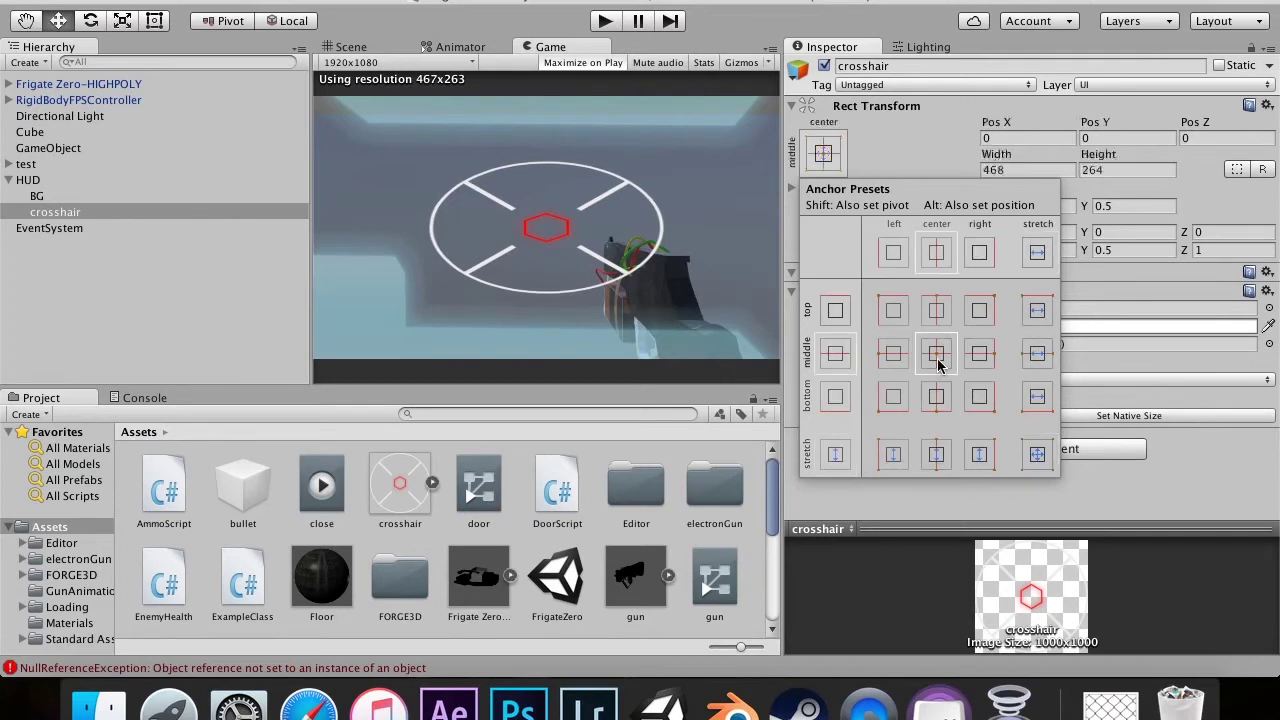
pyautogui.click(827, 156)
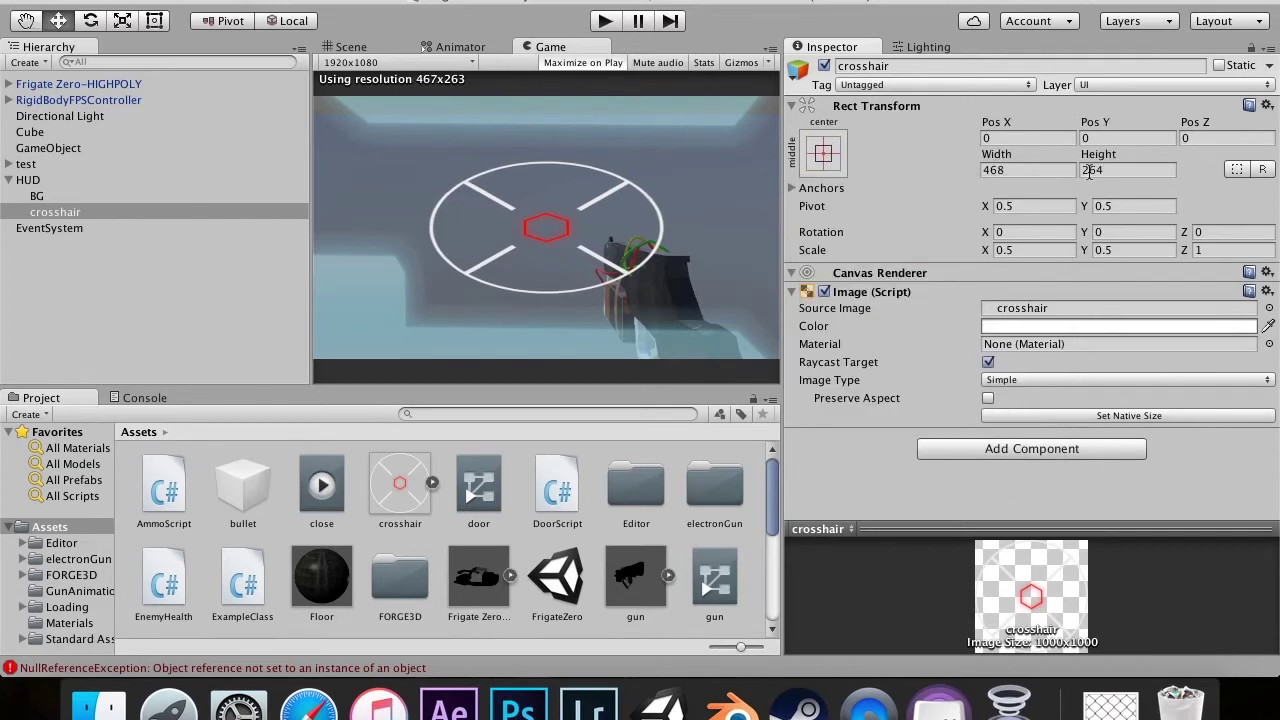
pyautogui.press('super+z')
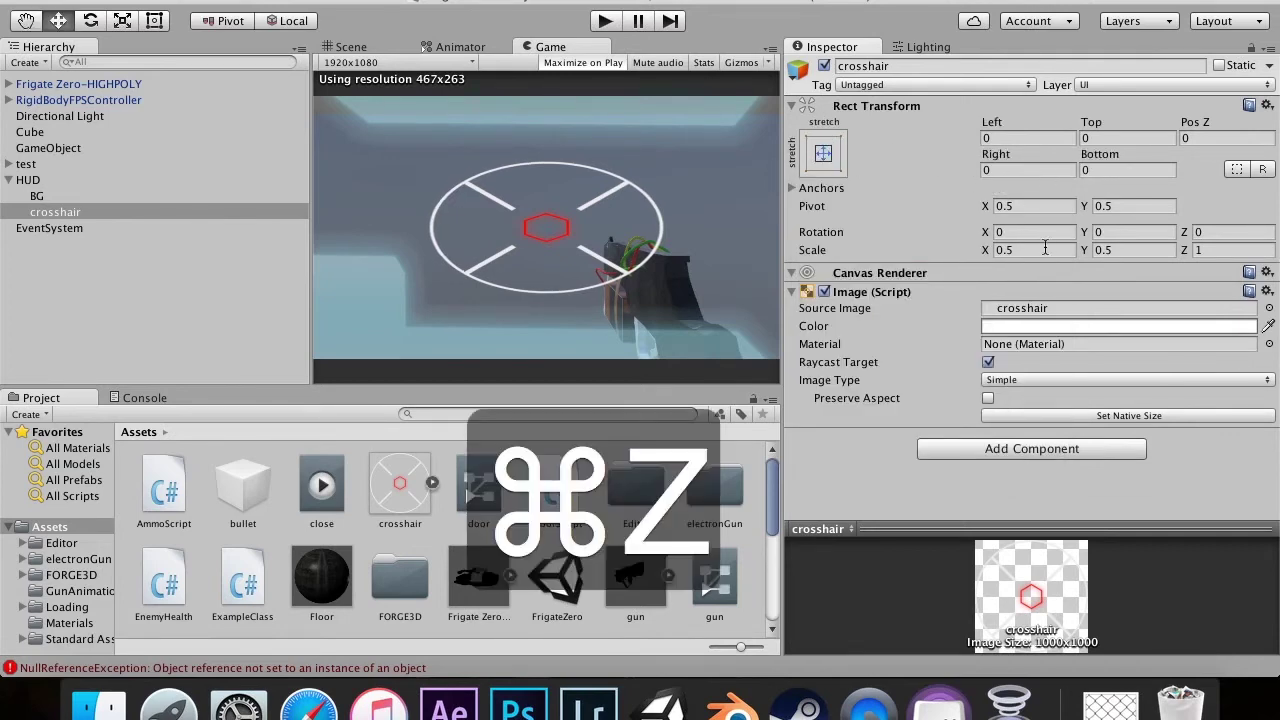
pyautogui.press('super+z')
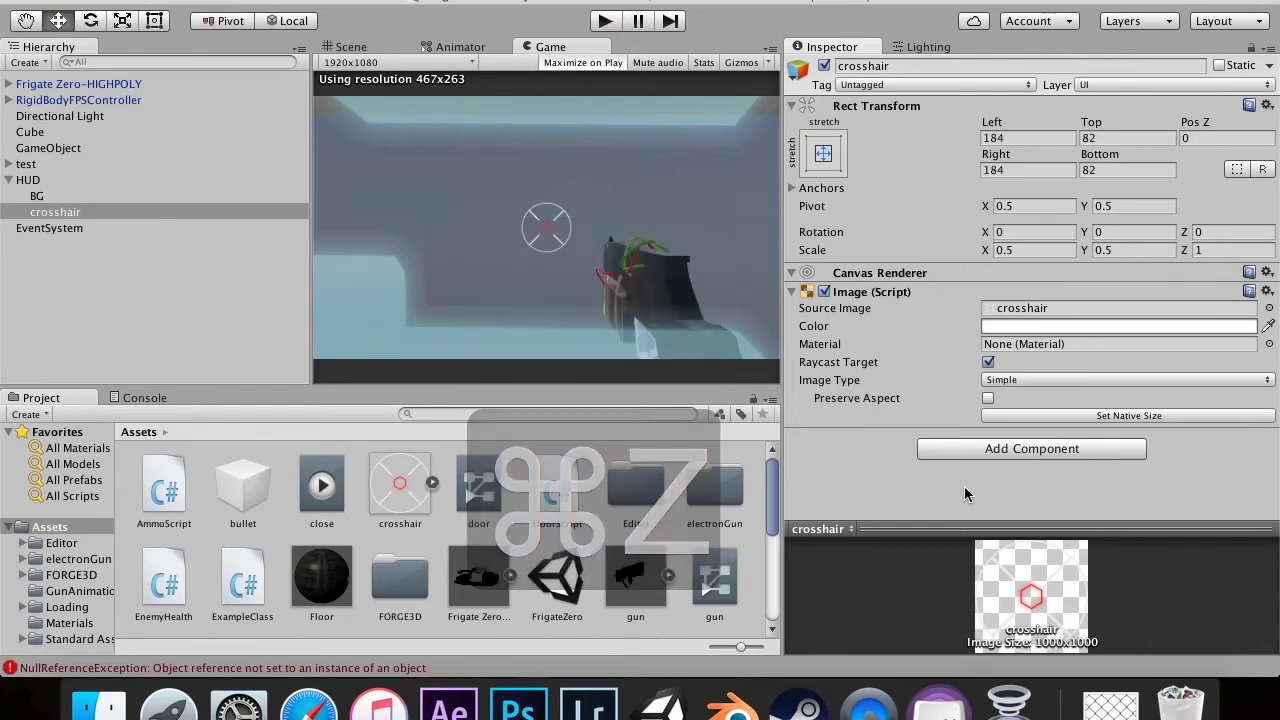
pyautogui.click(823, 152)
pyautogui.click(937, 354)
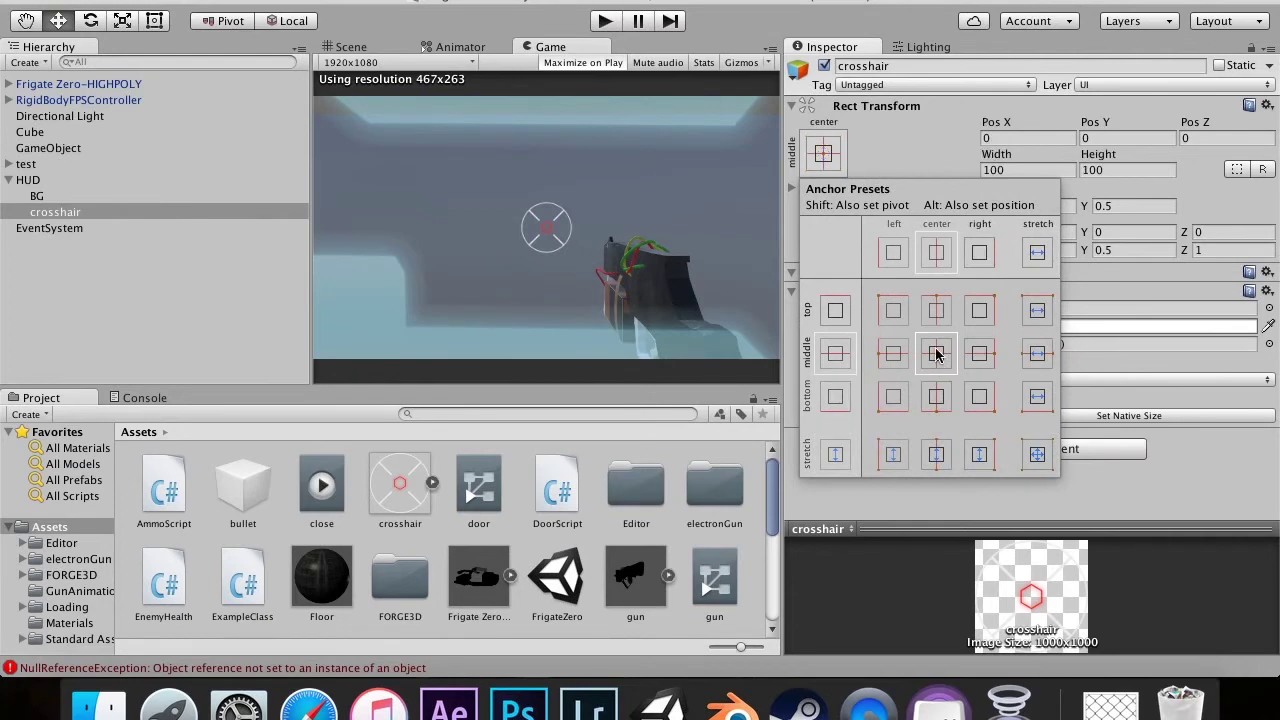
# Step: Playtest the centred crosshair by looking around, then start a new Photoshop document
pyautogui.press('super+p')
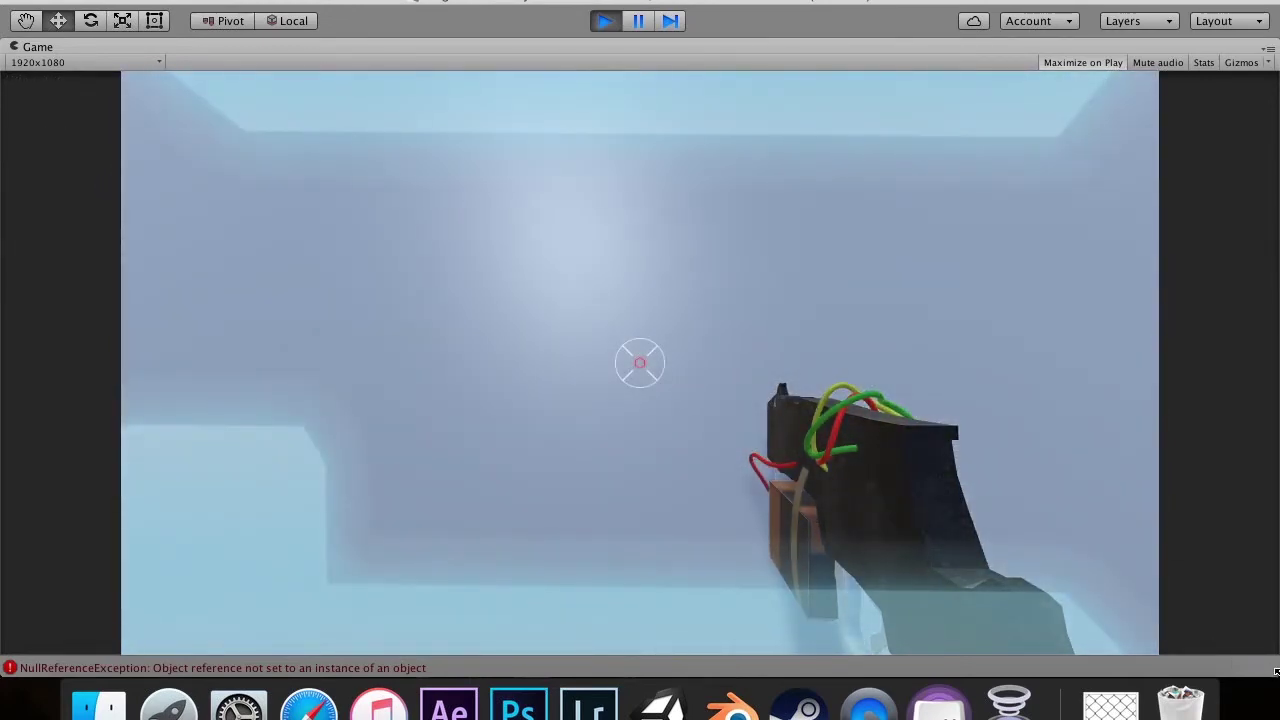
pyautogui.moveTo(1278, 679)
pyautogui.mouseDown()
pyautogui.moveTo(920, 606)
pyautogui.moveTo(843, 571)
pyautogui.moveTo(766, 500)
pyautogui.moveTo(1278, 679)
pyautogui.mouseUp()
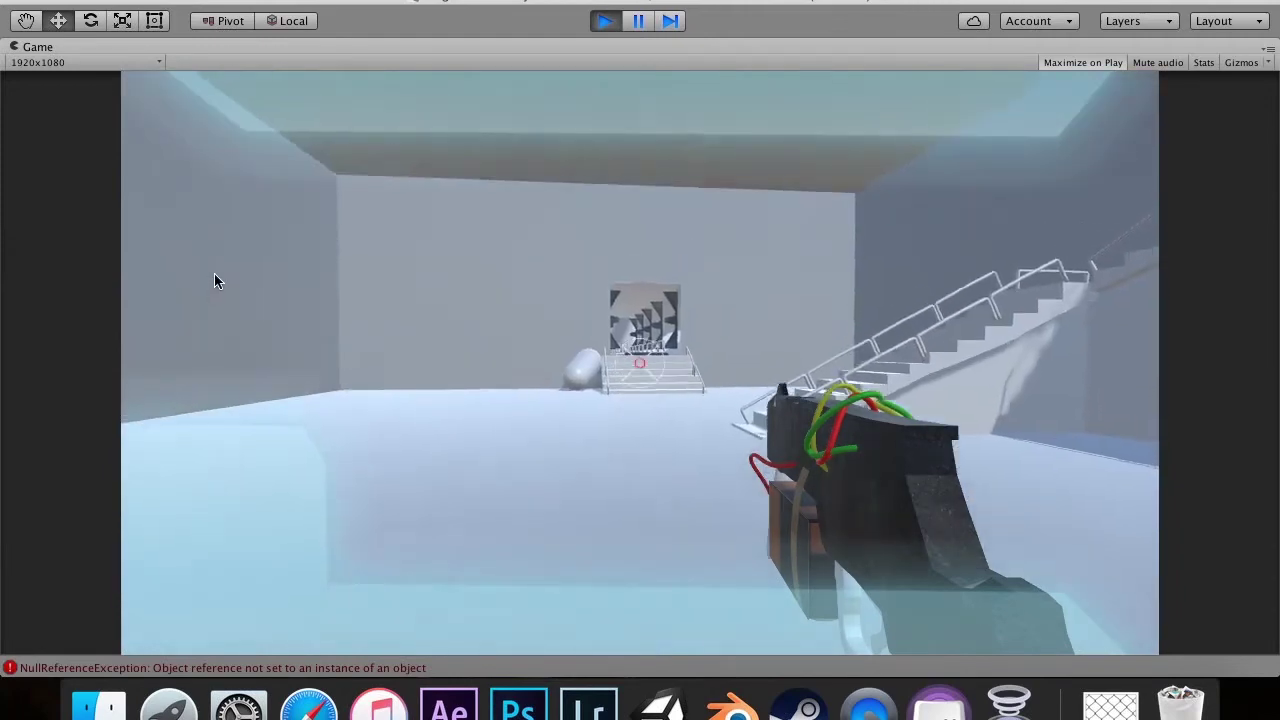
pyautogui.press('super+p')
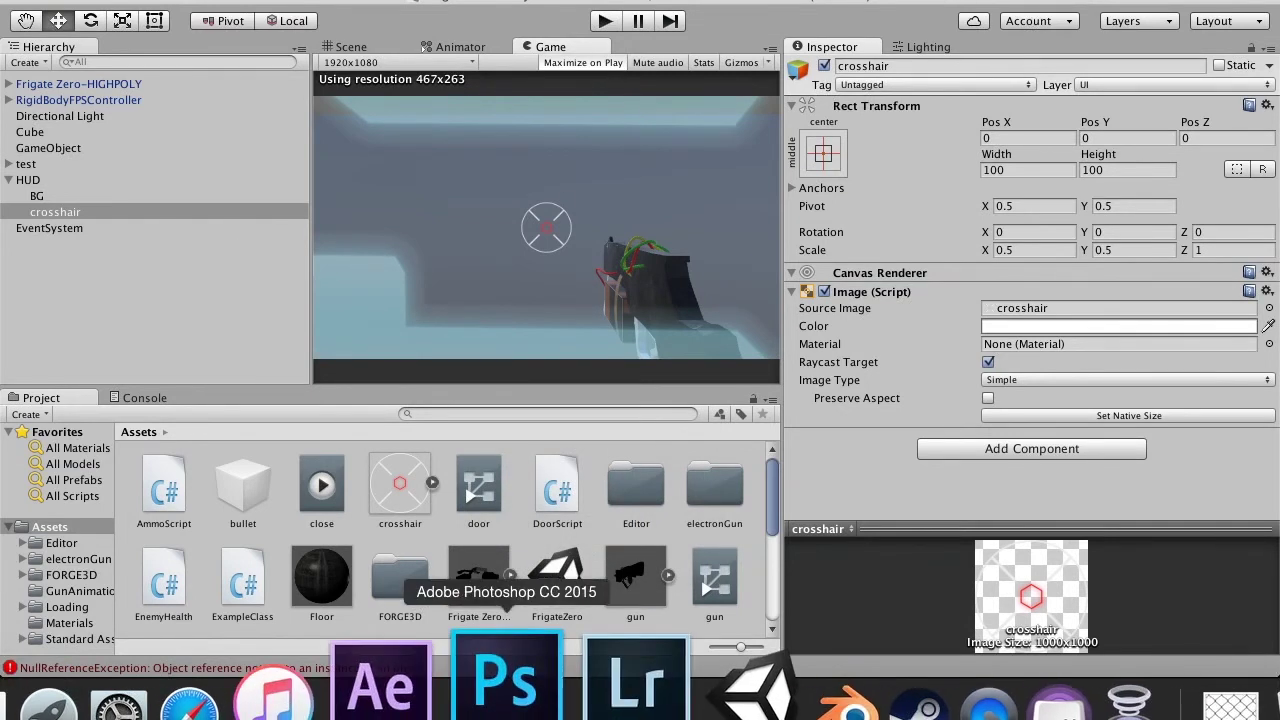
pyautogui.click(506, 680)
pyautogui.press('super+n')
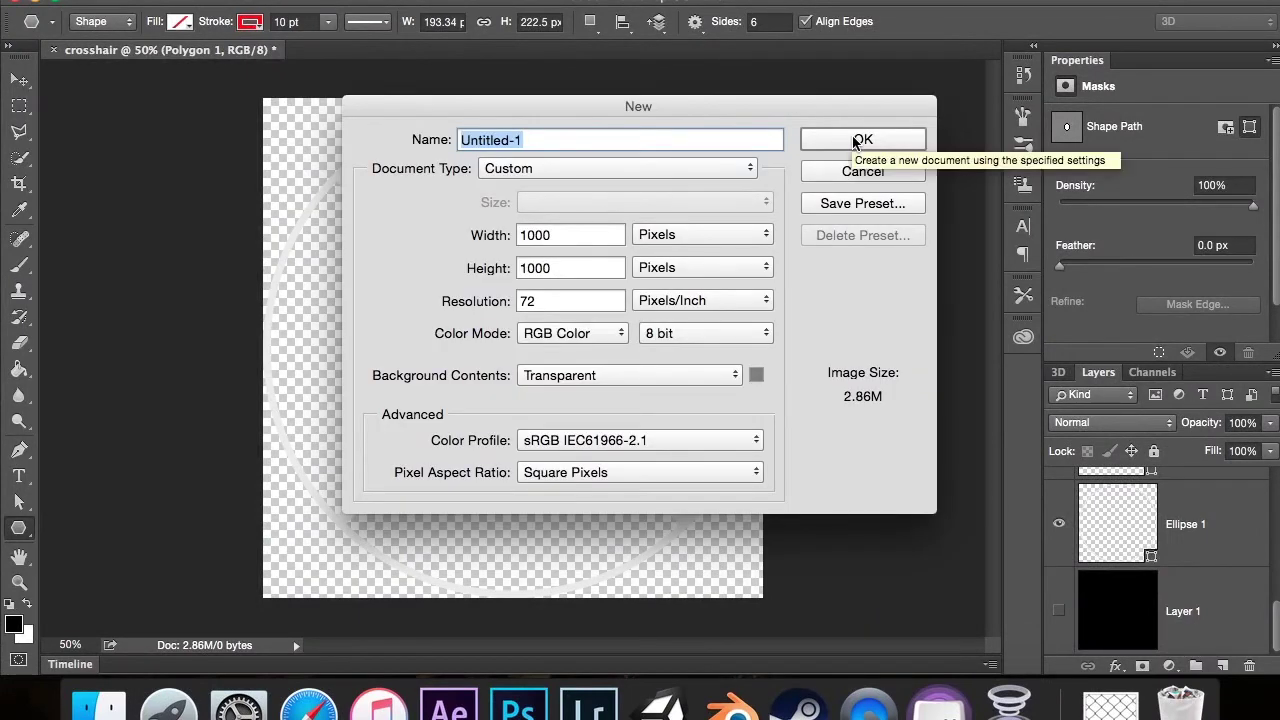
# Step: Create the healthbar-item document and drag a tall rectangle from the top to the bottom of the canvas
pyautogui.write('healthbar-')
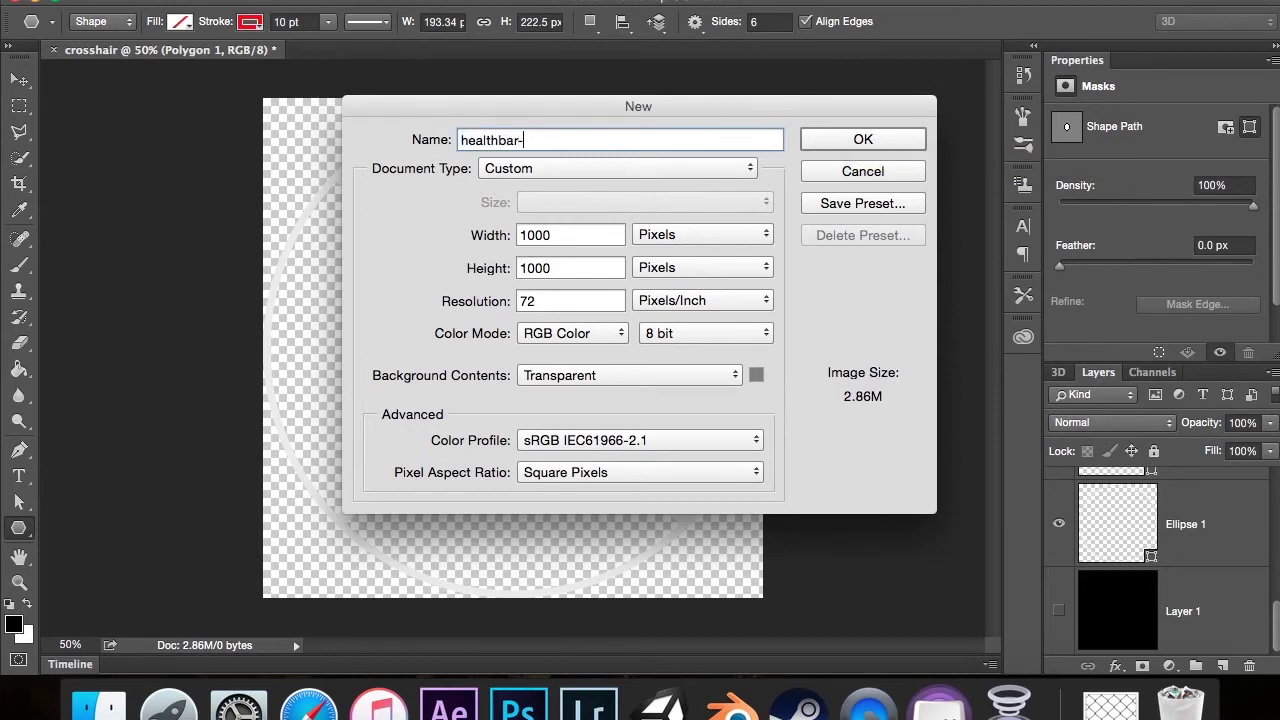
pyautogui.write('item')
pyautogui.press('Return')
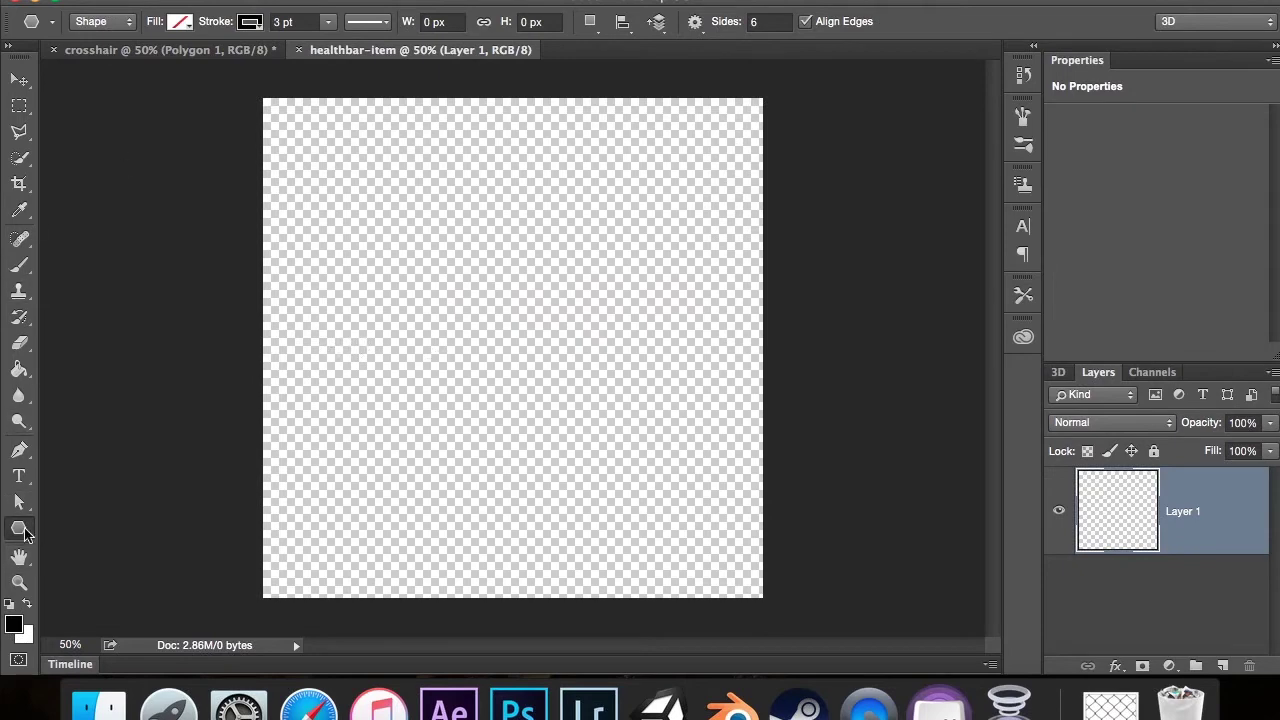
pyautogui.moveTo(24, 535); pyautogui.dragTo(110, 531)
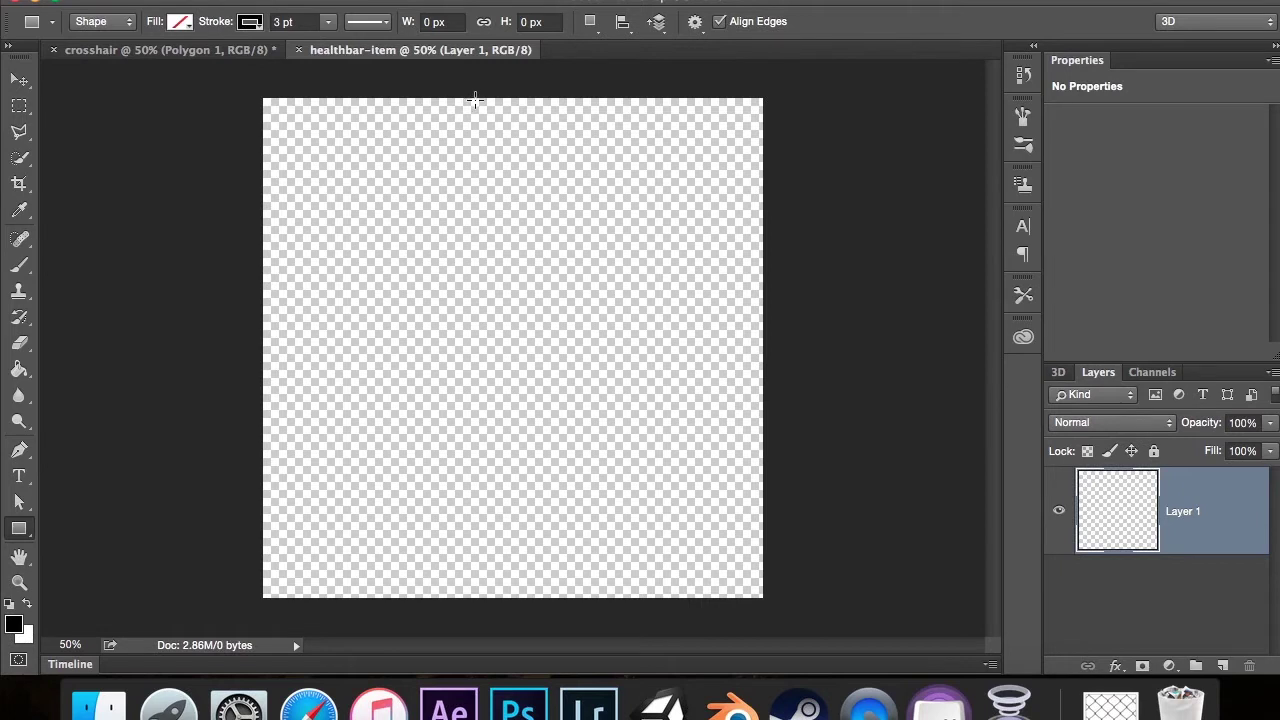
pyautogui.moveTo(475, 99); pyautogui.dragTo(557, 599)
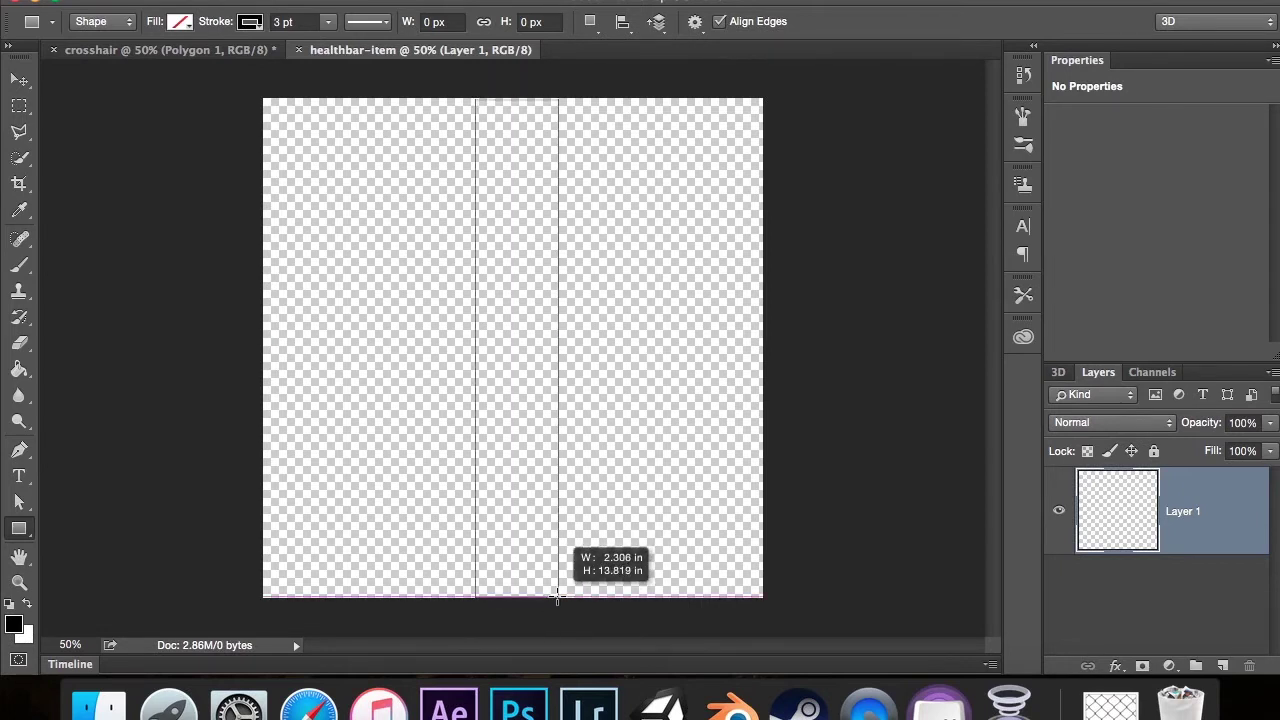
# Step: Finish the 166×995 px rectangle and give it a 15 pt stroke
pyautogui.moveTo(557, 599); pyautogui.dragTo(558, 599)
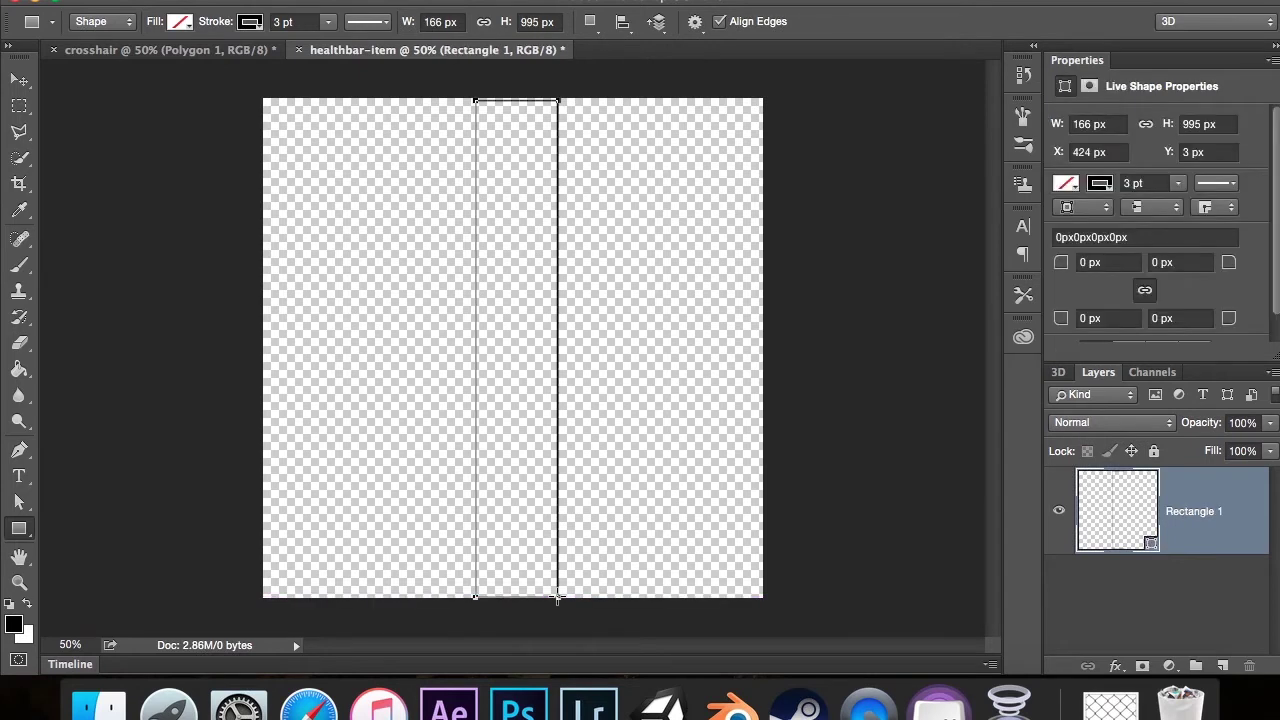
pyautogui.click(1100, 183)
pyautogui.click(1100, 183)
pyautogui.click(1125, 183)
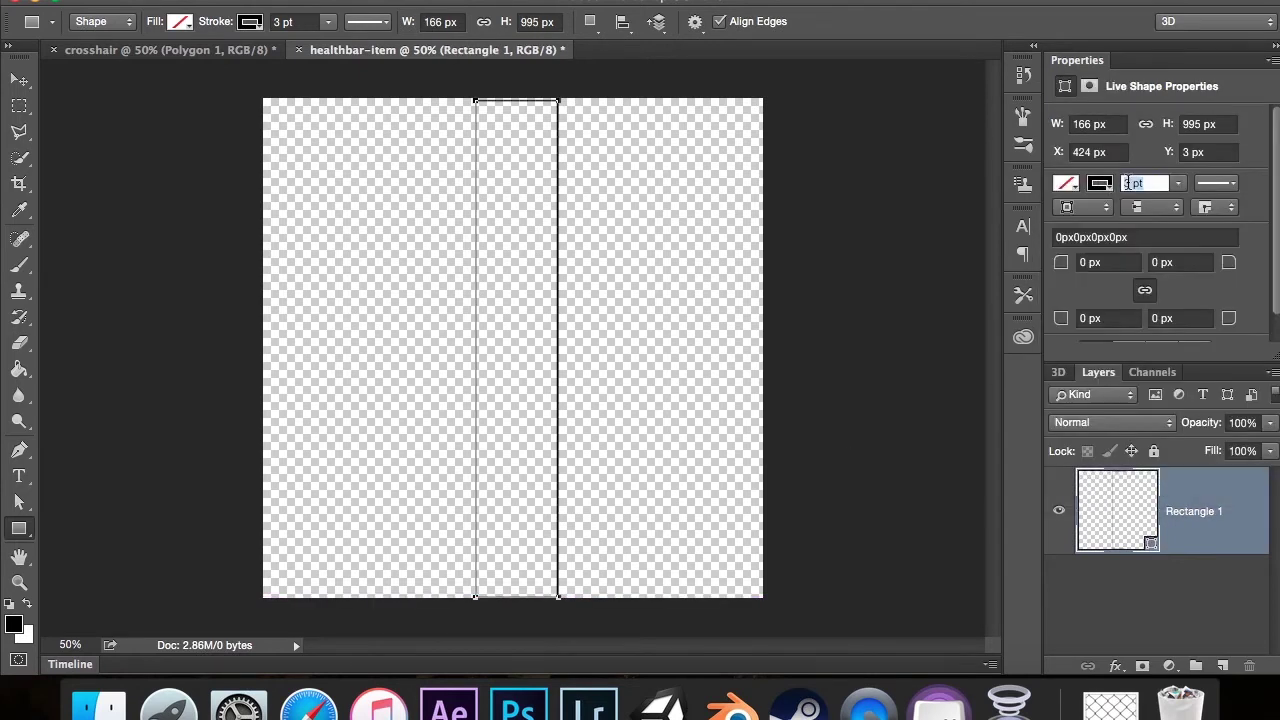
pyautogui.write('15')
pyautogui.press('Return')
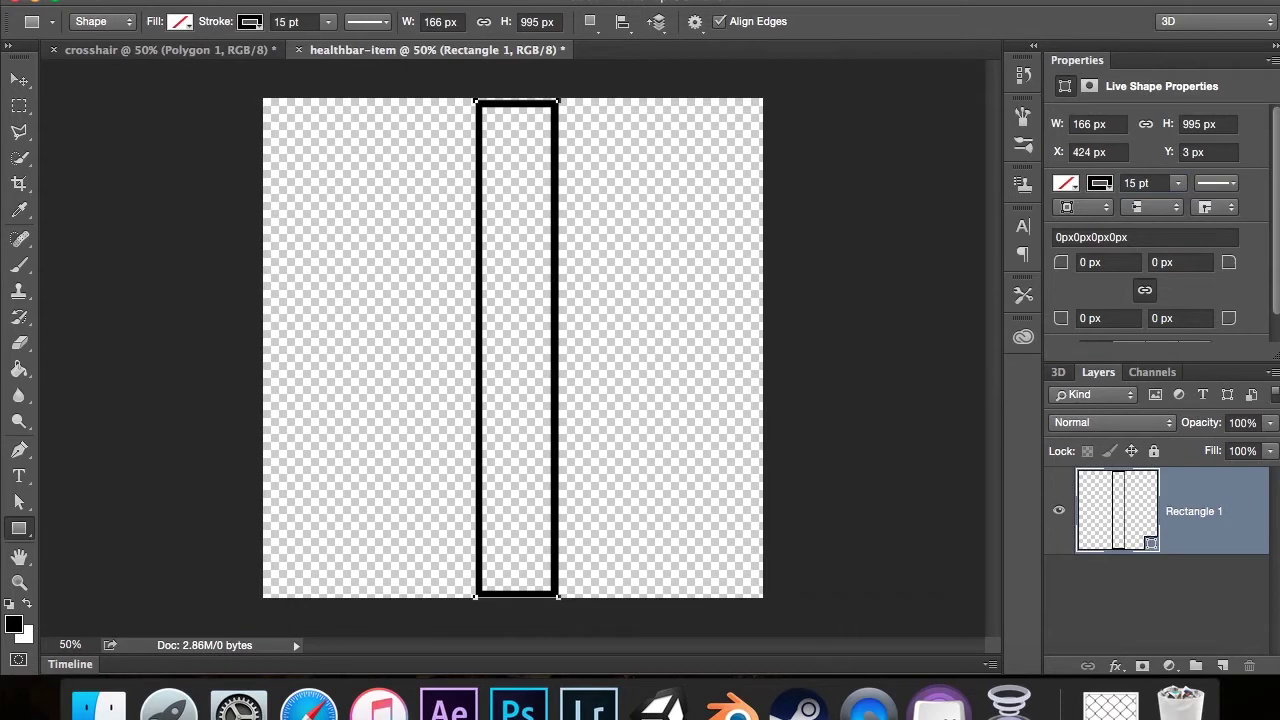
# Step: Make the rectangle's stroke light grey, then reduce the stroke width to 0 pt
pyautogui.click(1100, 183)
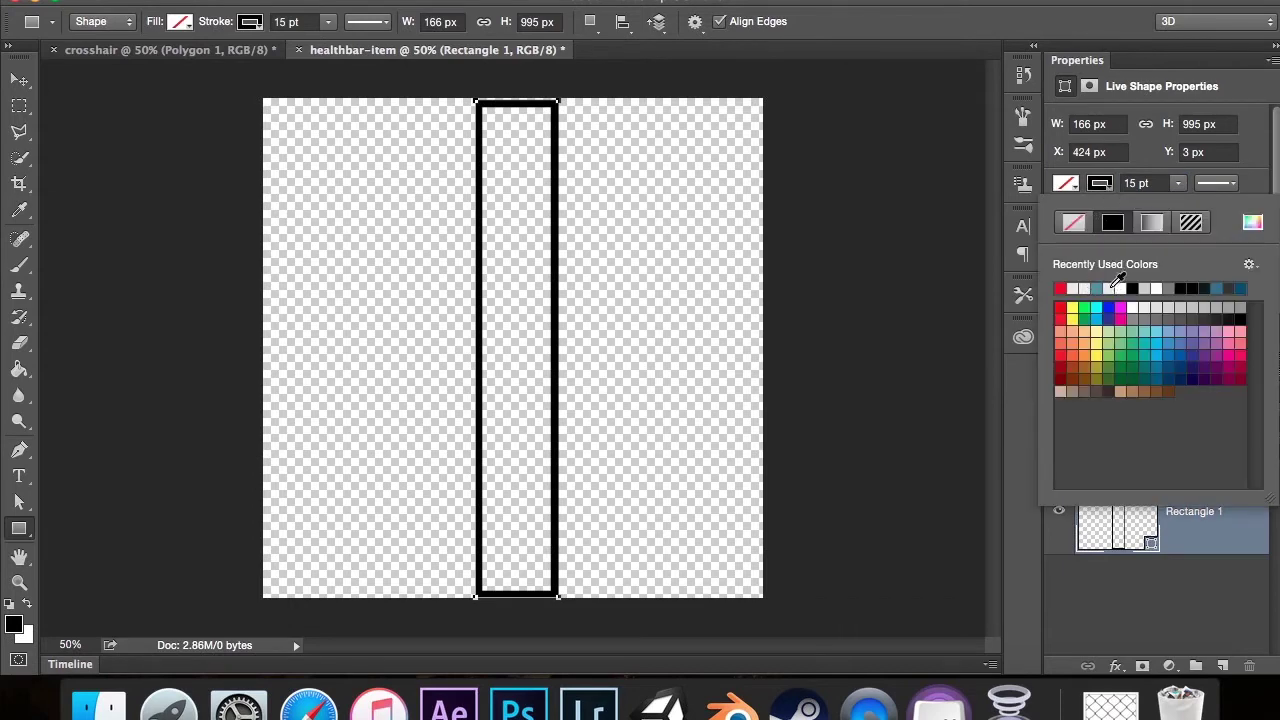
pyautogui.click(1080, 288)
pyautogui.click(1252, 223)
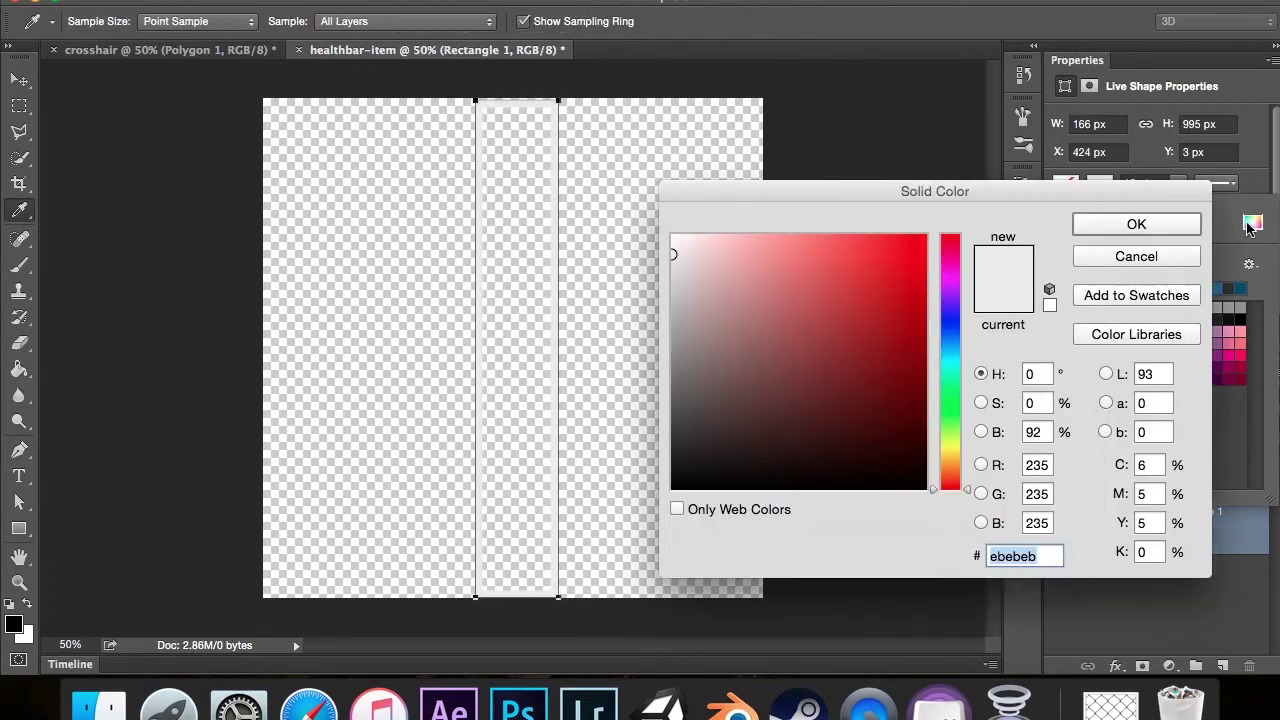
pyautogui.press('Escape')
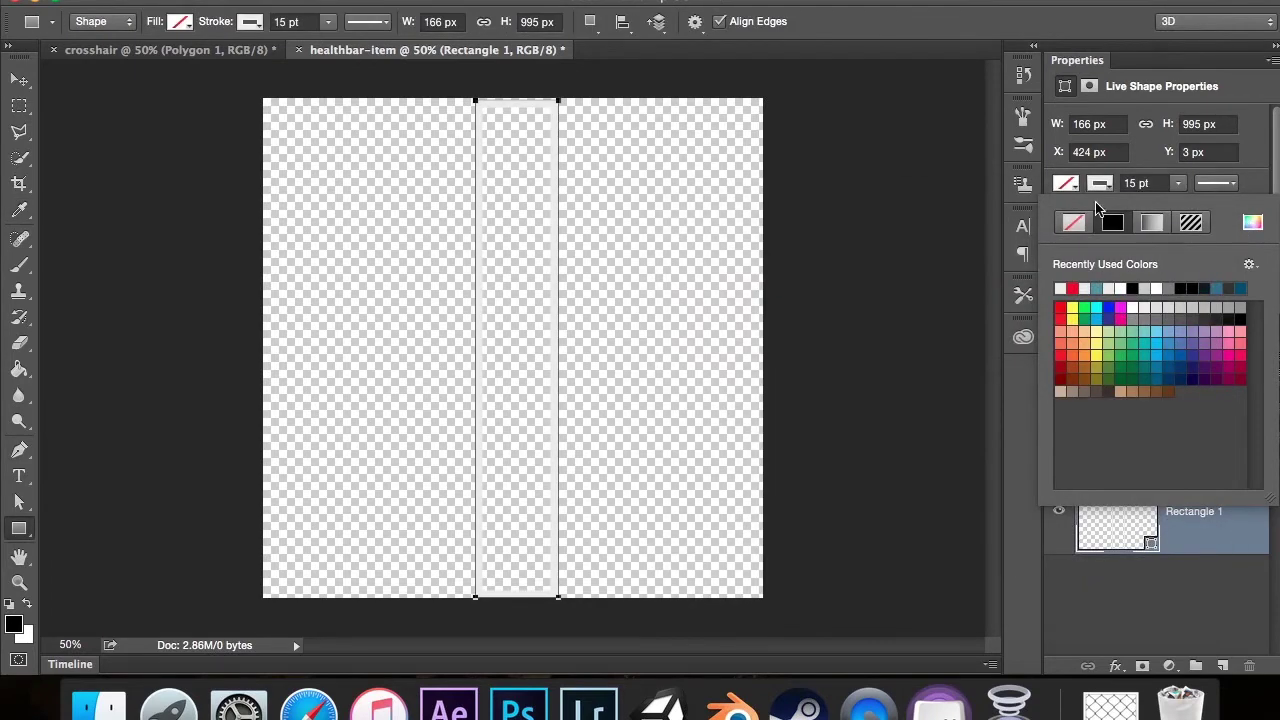
pyautogui.click(1100, 186)
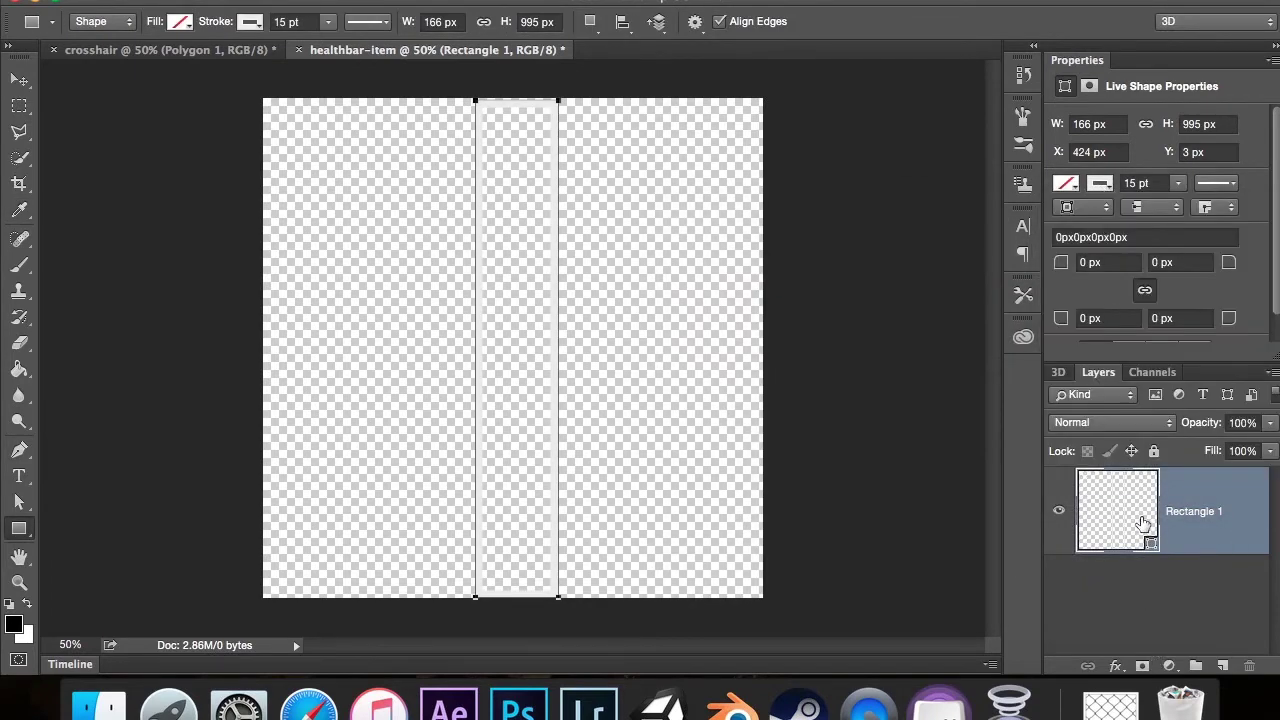
pyautogui.click(1131, 183)
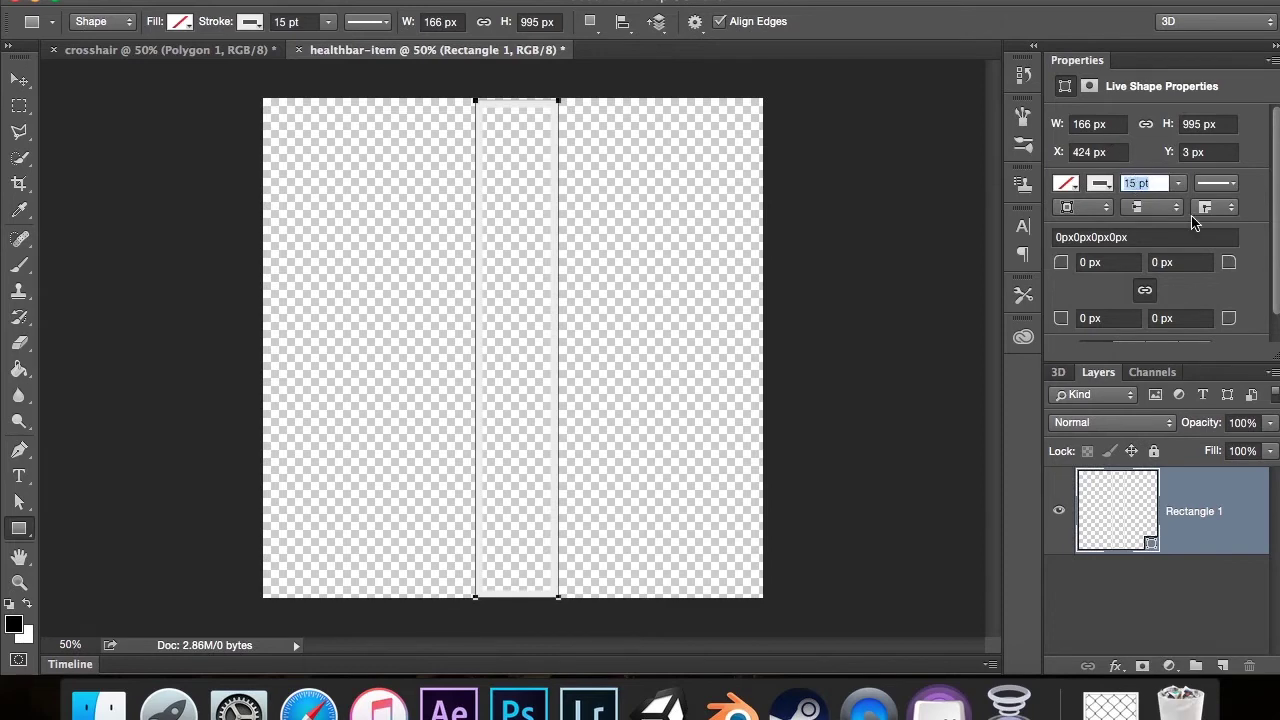
pyautogui.write('0')
pyautogui.press('Return')
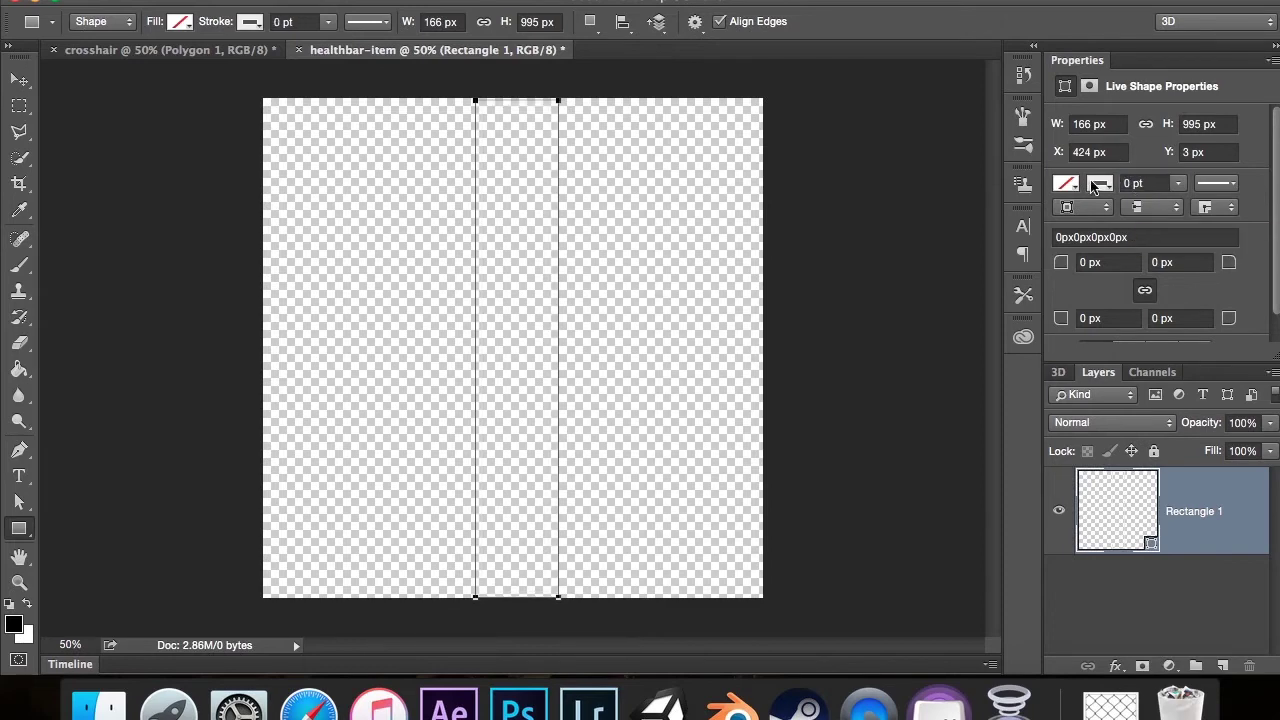
# Step: Set a 5 pt stroke, fill the rectangle solid teal, and start shrinking it to about 96%
pyautogui.click(1078, 191)
pyautogui.click(1080, 194)
pyautogui.click(1145, 185)
pyautogui.write('5')
pyautogui.press('Return')
pyautogui.click(1066, 184)
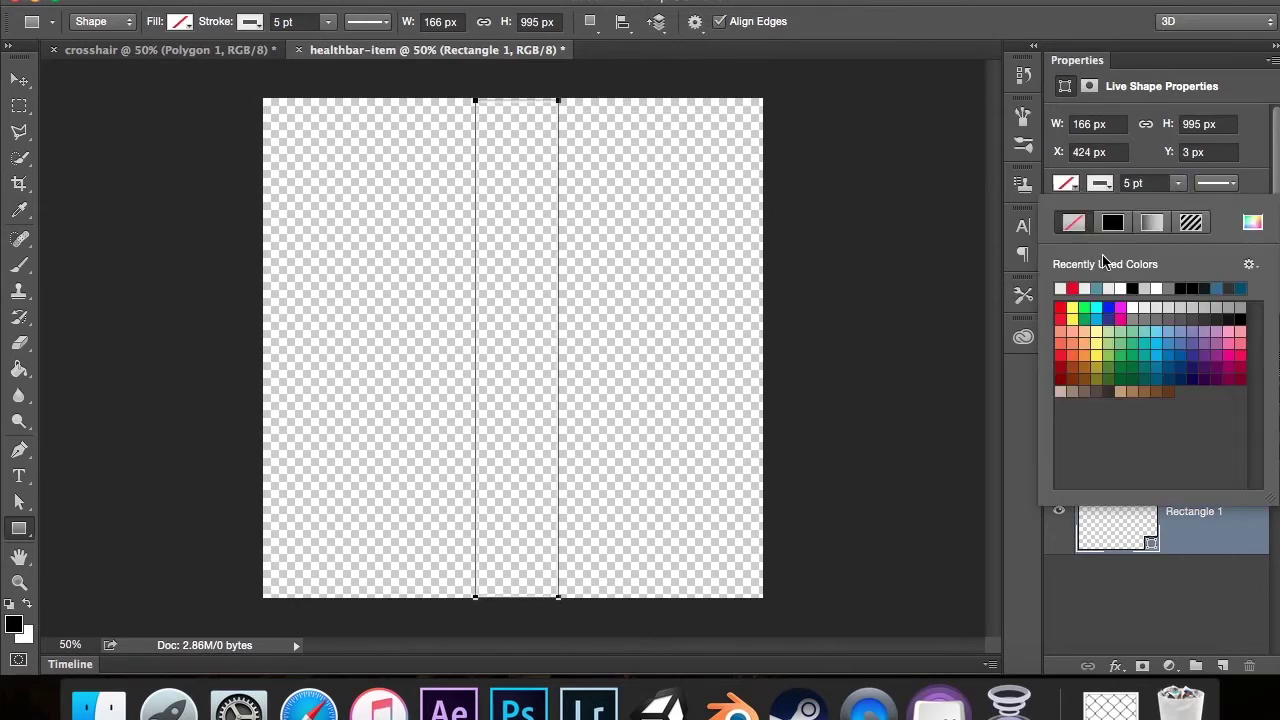
pyautogui.click(1097, 287)
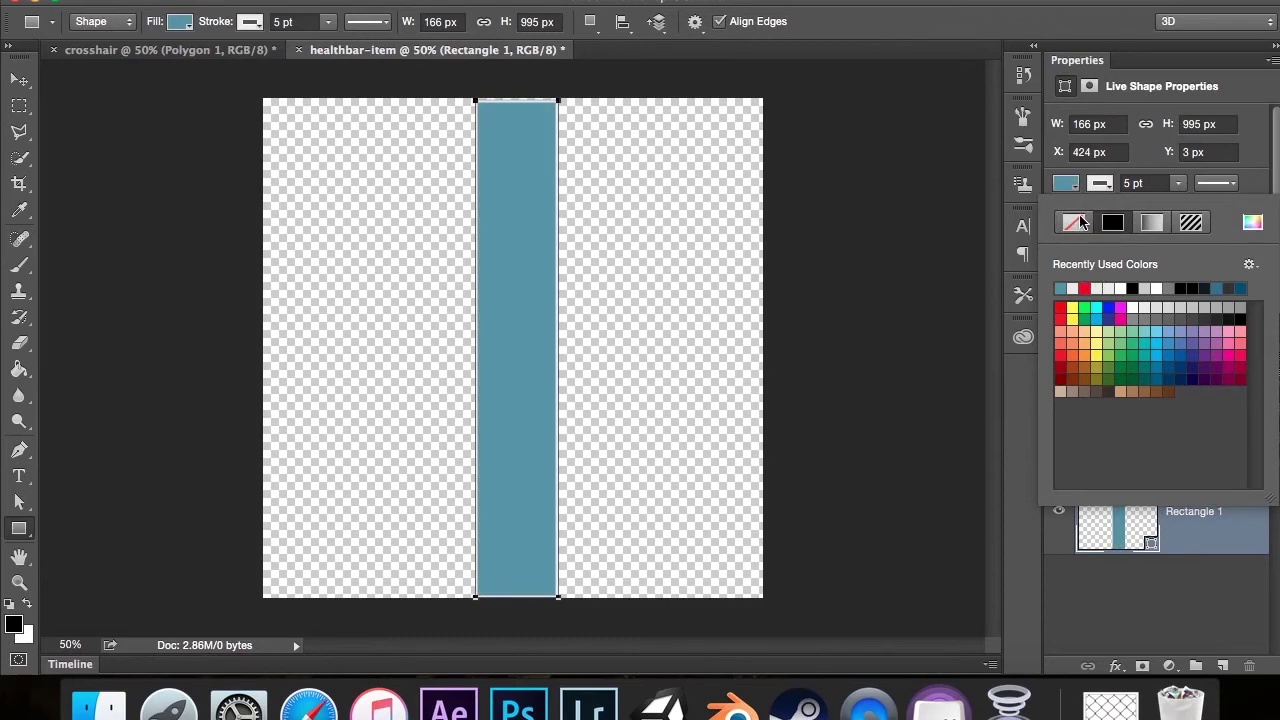
pyautogui.click(1075, 189)
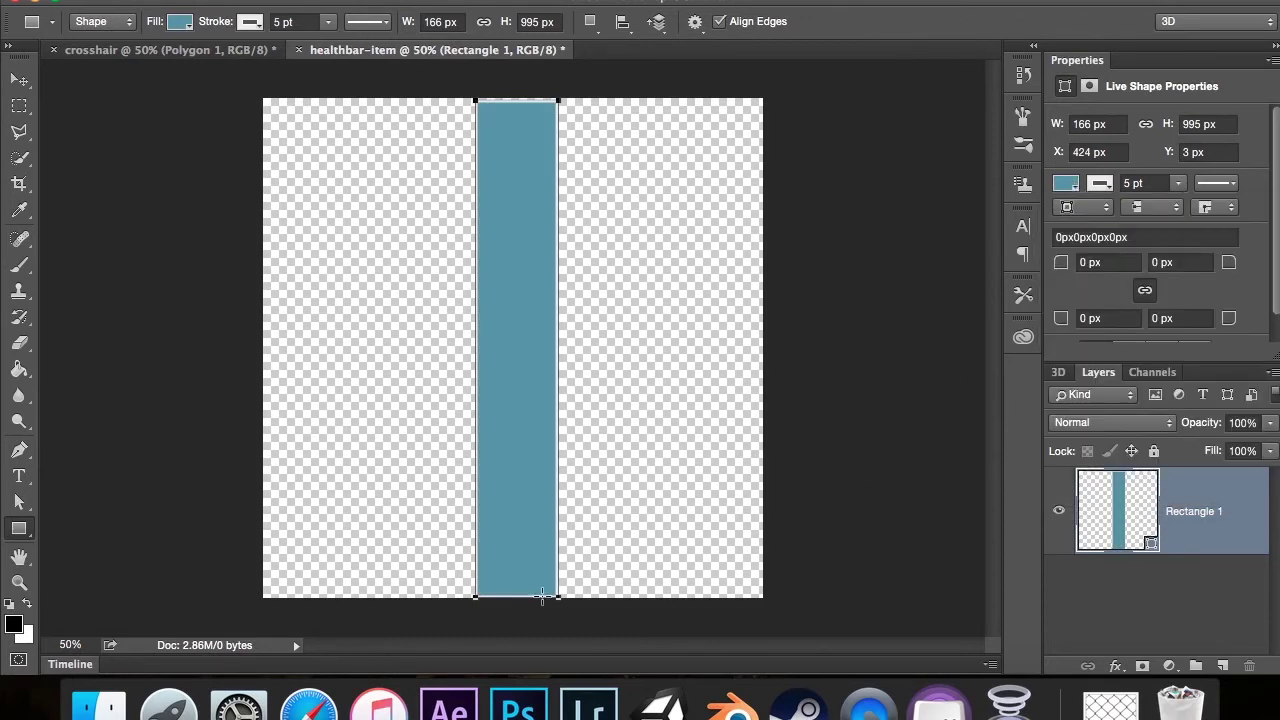
pyautogui.press('v')
pyautogui.moveTo(557, 597); pyautogui.dragTo(645, 580)
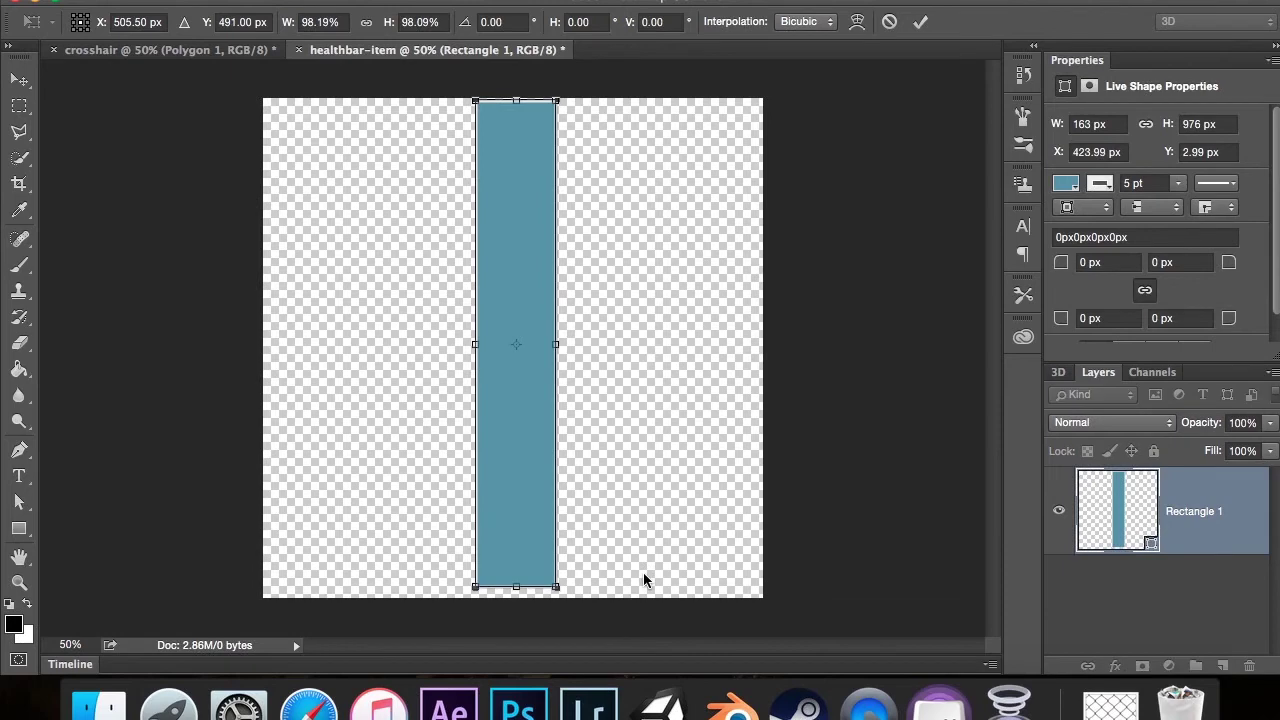
# Step: Nudge and commit the shrunken teal bar, then crop the canvas to a narrow strip around it
pyautogui.moveTo(523, 470)
pyautogui.mouseDown()
pyautogui.moveTo(535, 475)
pyautogui.moveTo(527, 466)
pyautogui.mouseUp()
pyautogui.press('Return')
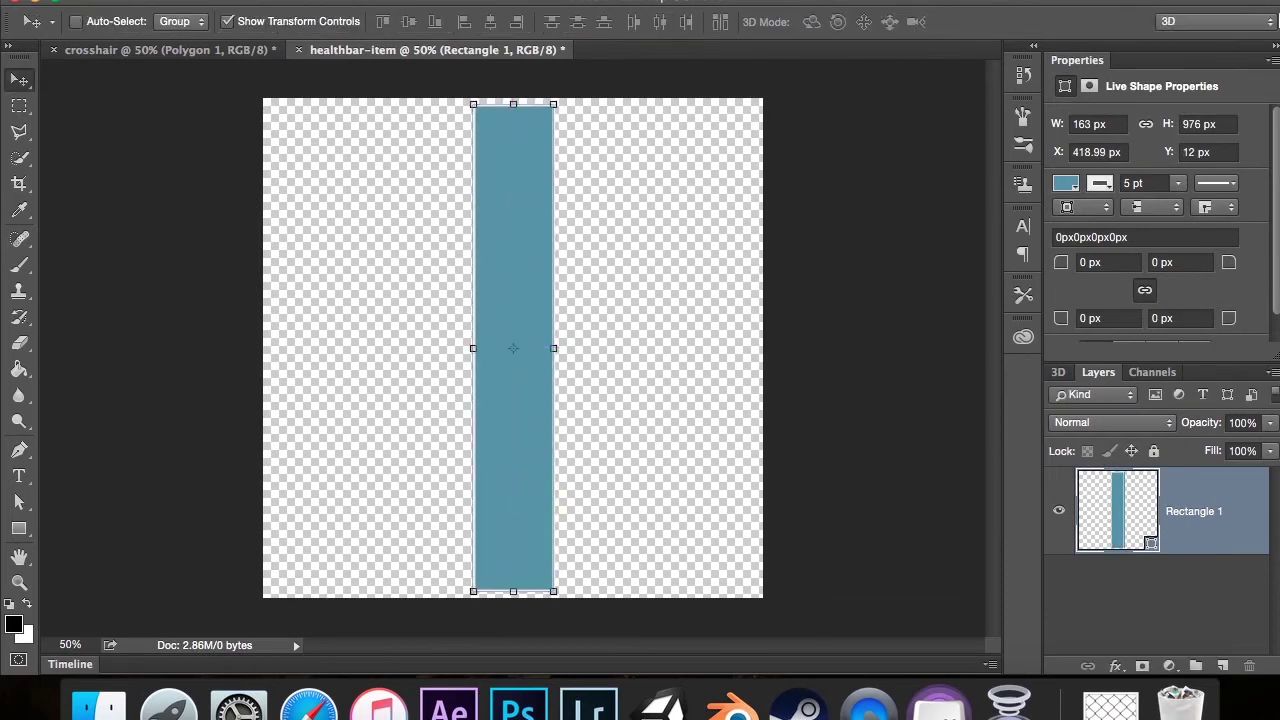
pyautogui.click(19, 183)
pyautogui.moveTo(278, 349); pyautogui.dragTo(366, 364)
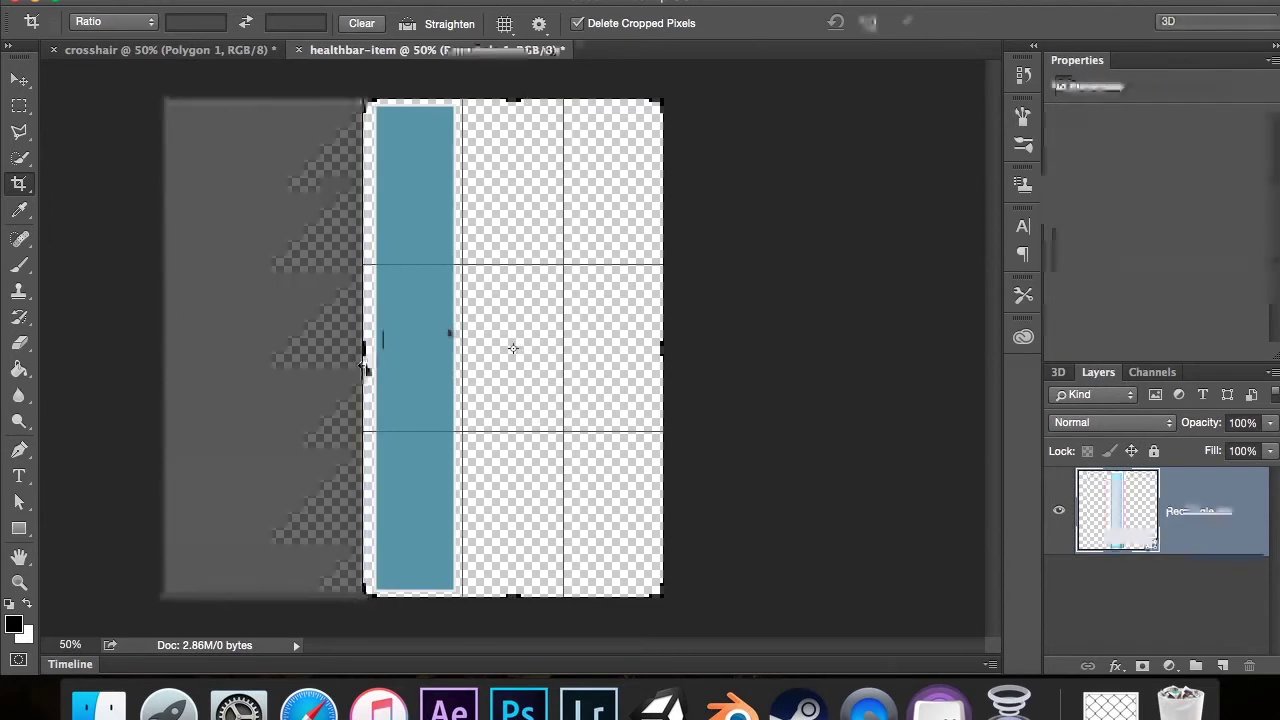
pyautogui.moveTo(662, 351); pyautogui.dragTo(563, 356)
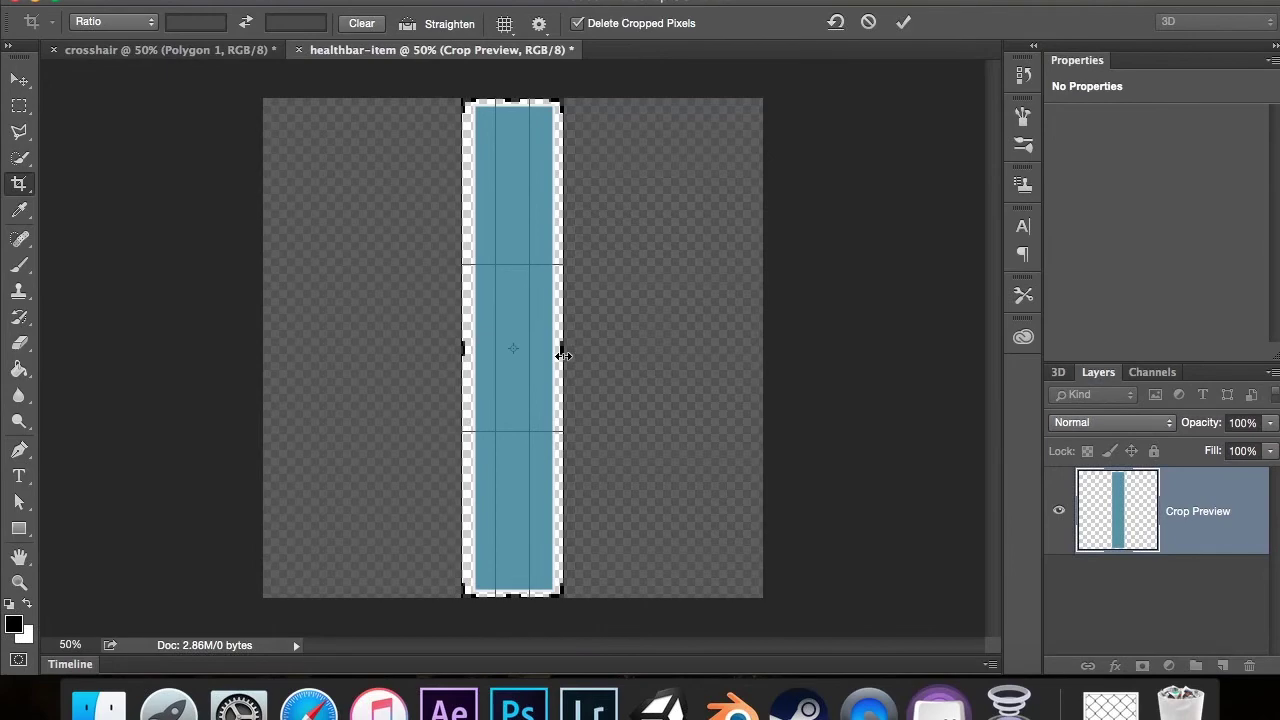
pyautogui.press('Return')
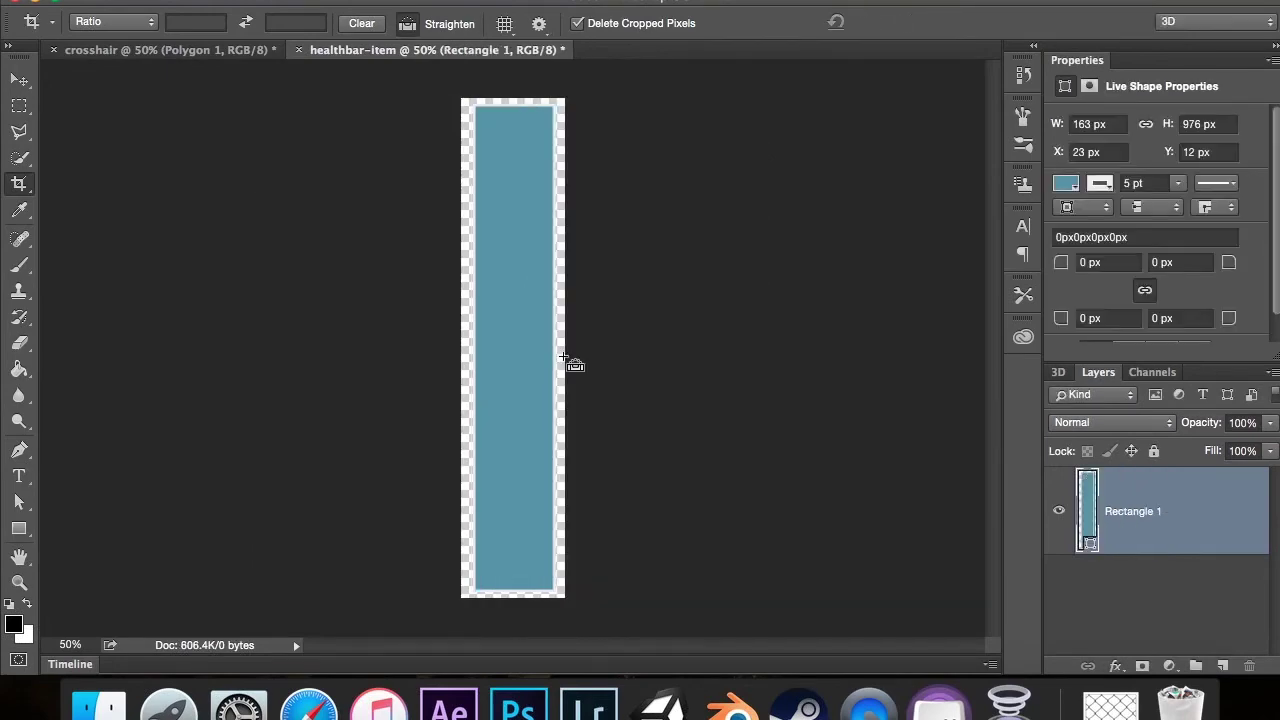
pyautogui.press('super+s')
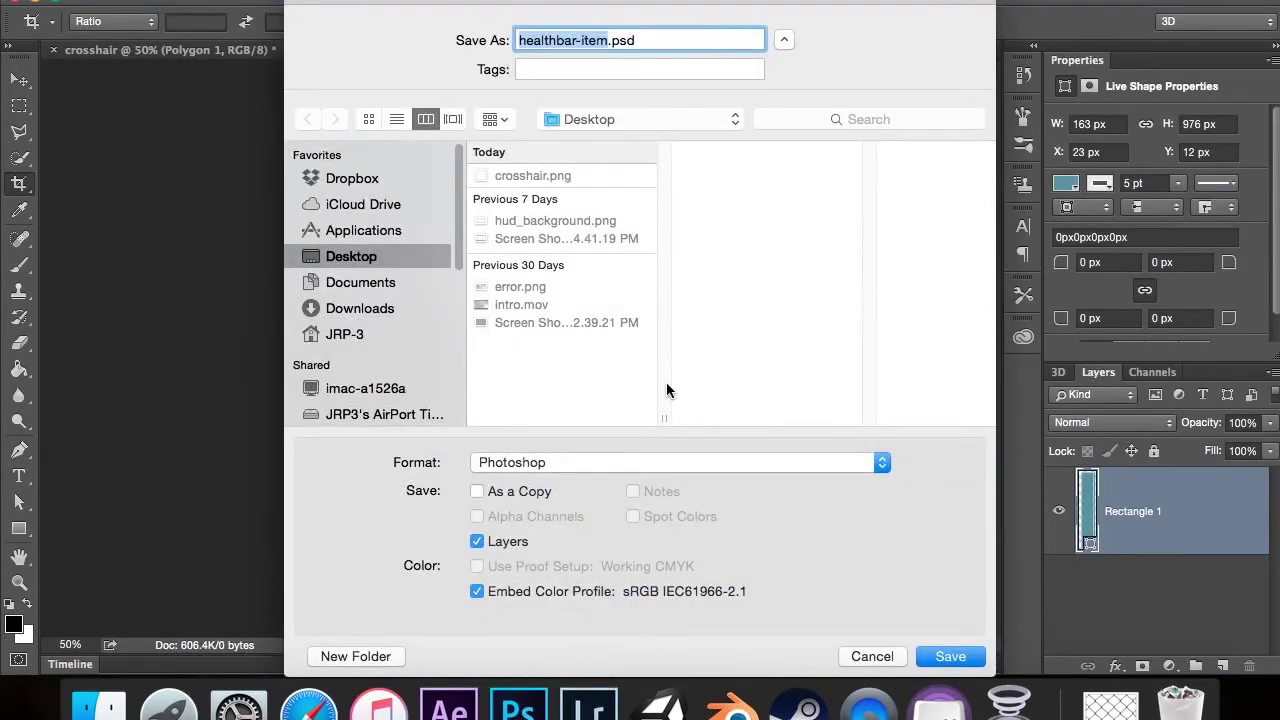
# Step: Save the teal bar as PNG file healthbar-item-ACTIVE.png with default PNG options
pyautogui.click(640, 462)
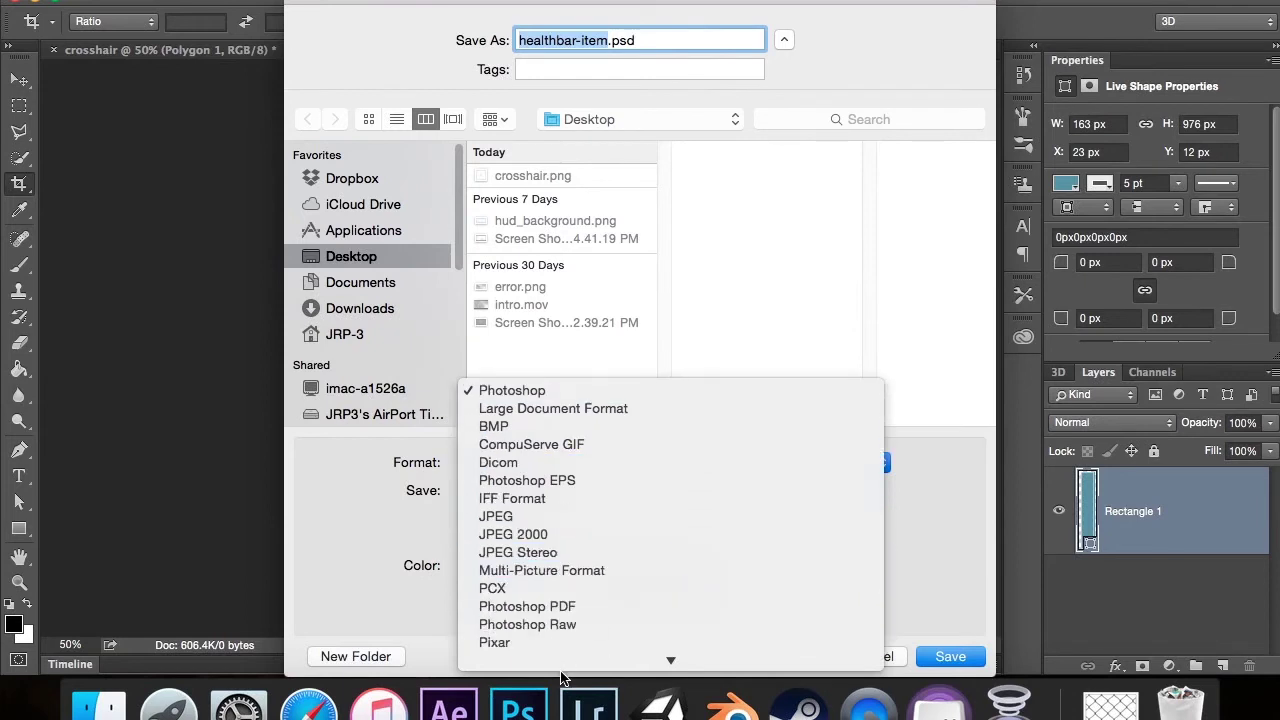
pyautogui.click(559, 588)
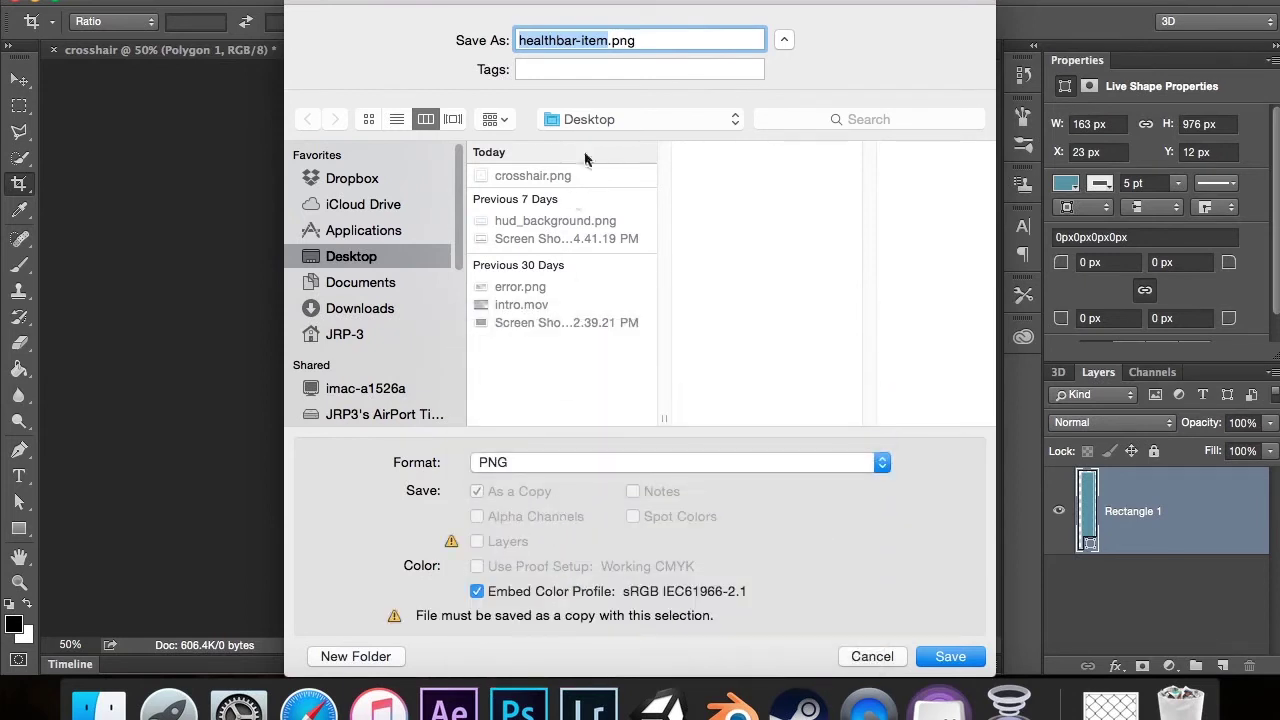
pyautogui.press('Right')
pyautogui.write('-ACTIVE')
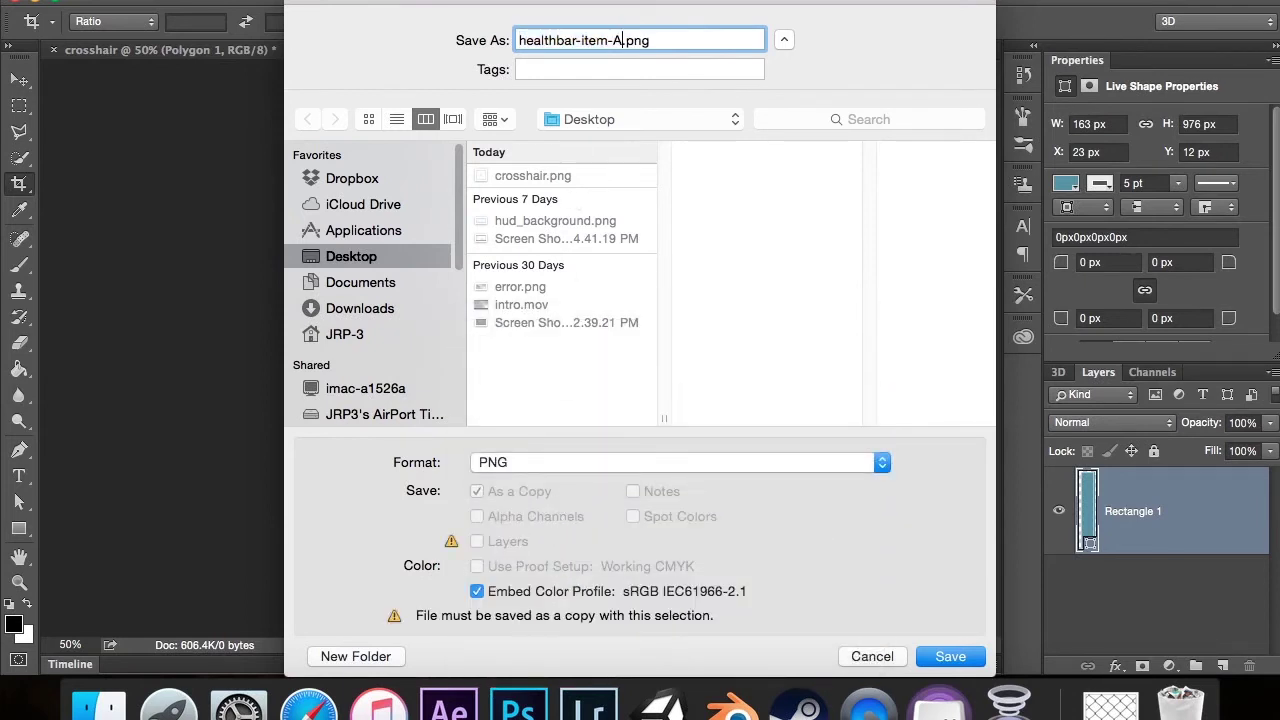
pyautogui.press('Return')
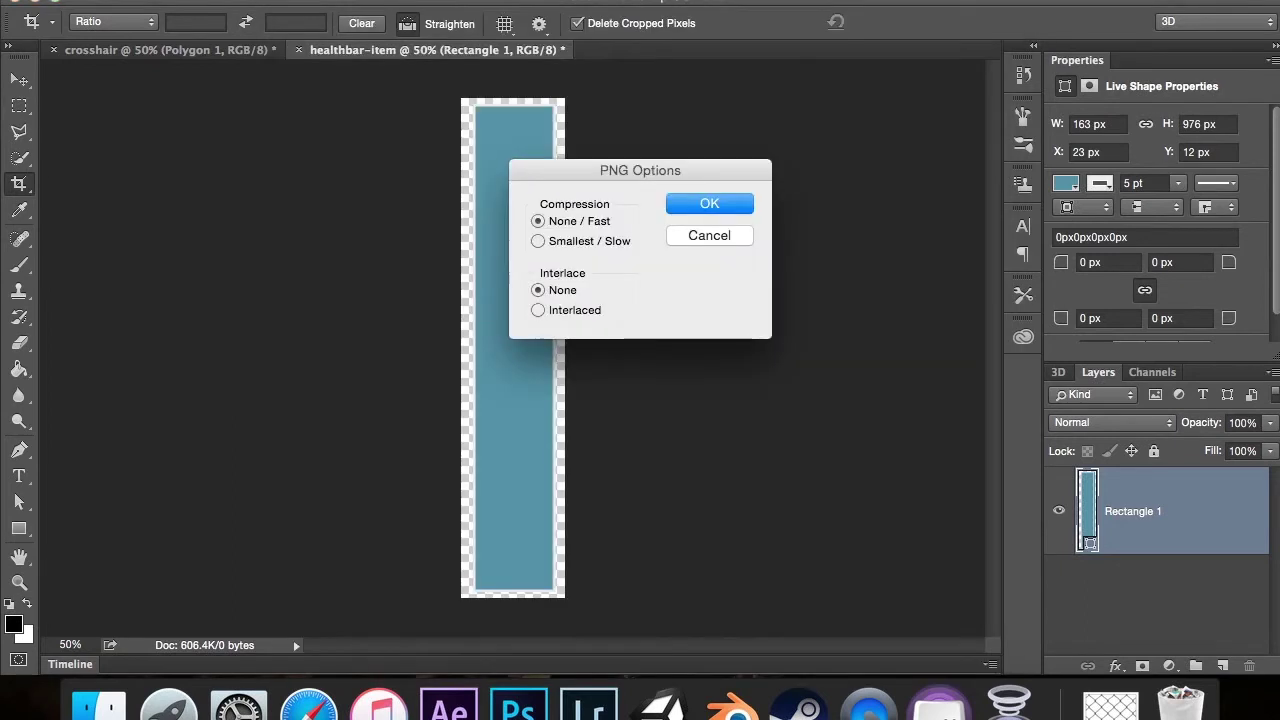
pyautogui.click(710, 200)
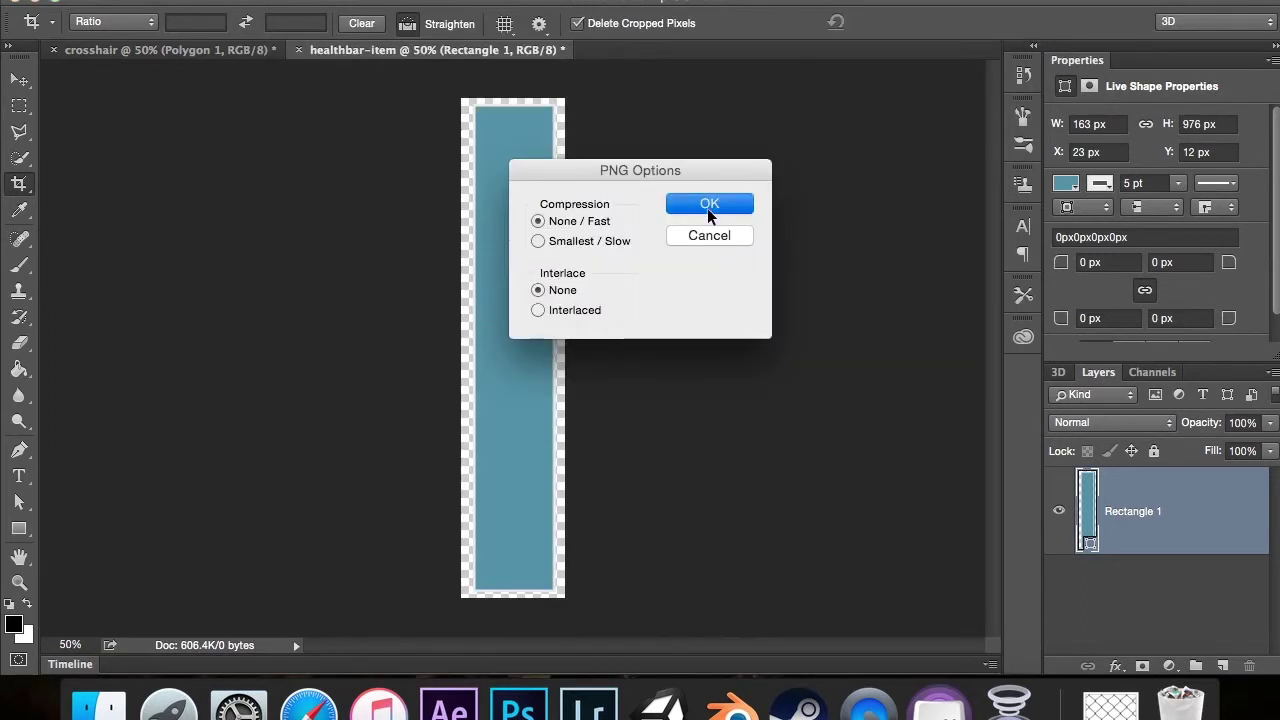
# Step: Remove the bar's fill colour and set its outline stroke width to 20 pt
pyautogui.click(1075, 190)
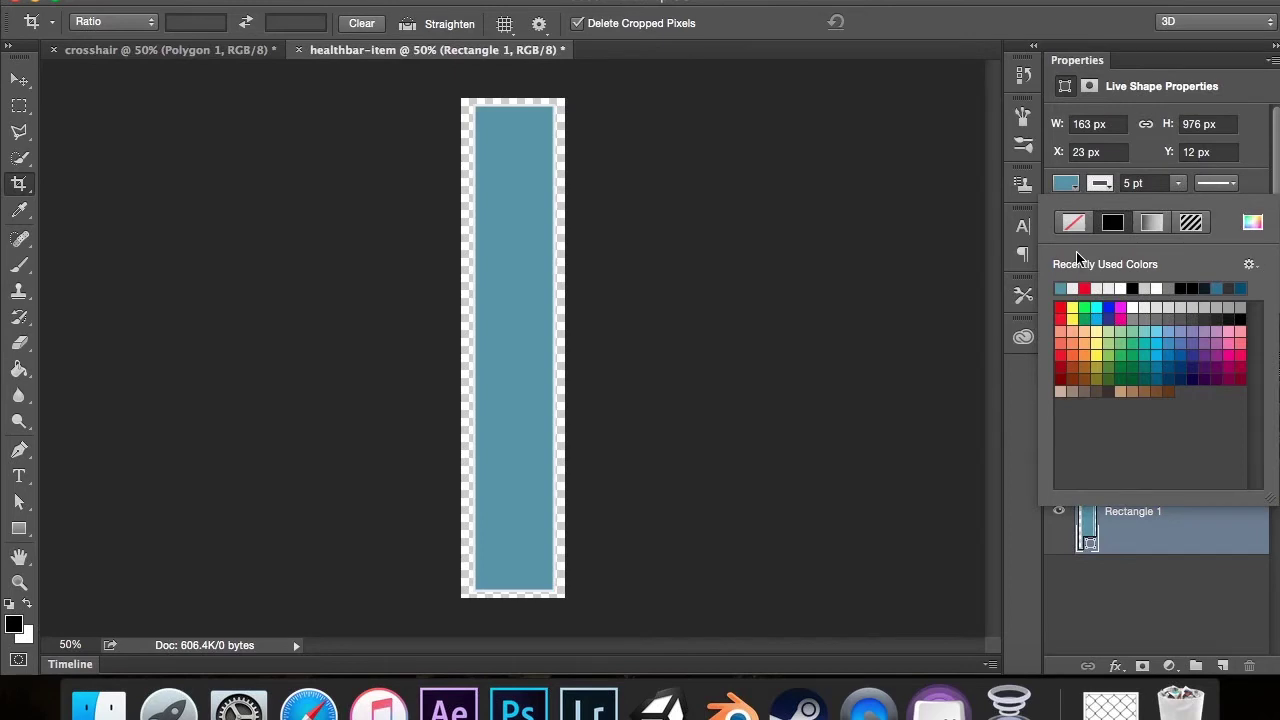
pyautogui.click(1073, 222)
pyautogui.click(1134, 184)
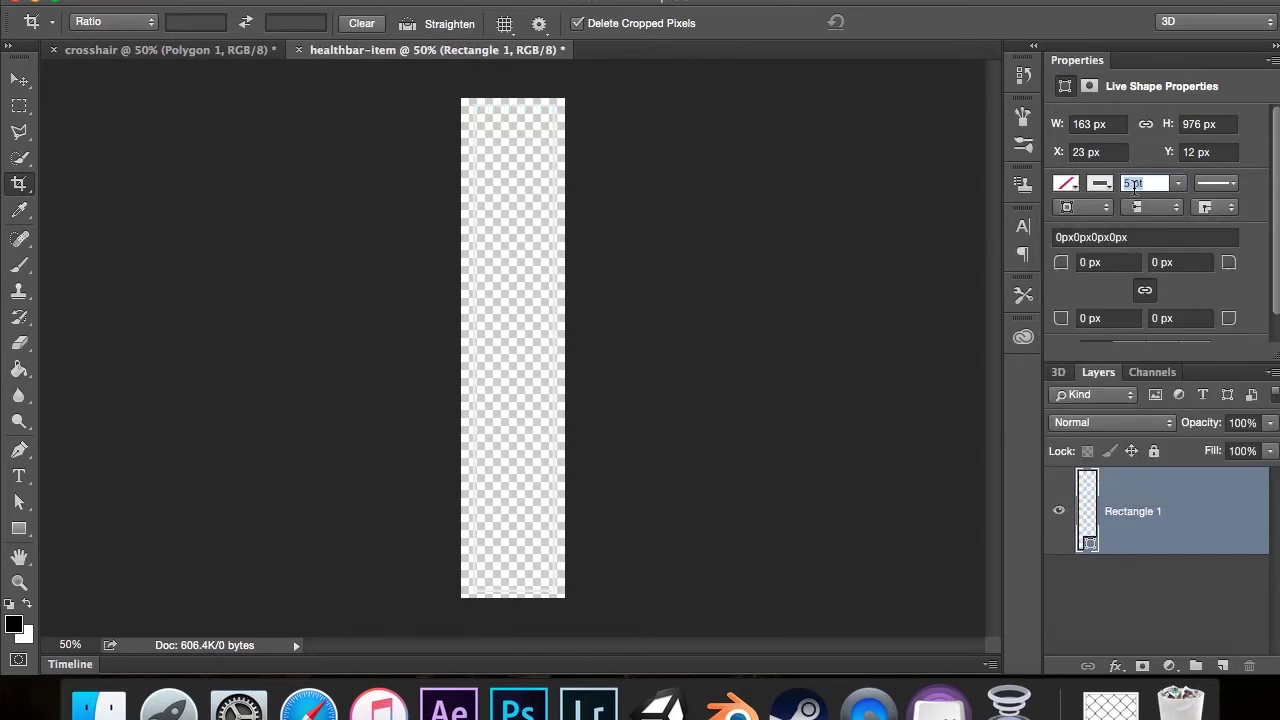
pyautogui.write('15')
pyautogui.press('Return')
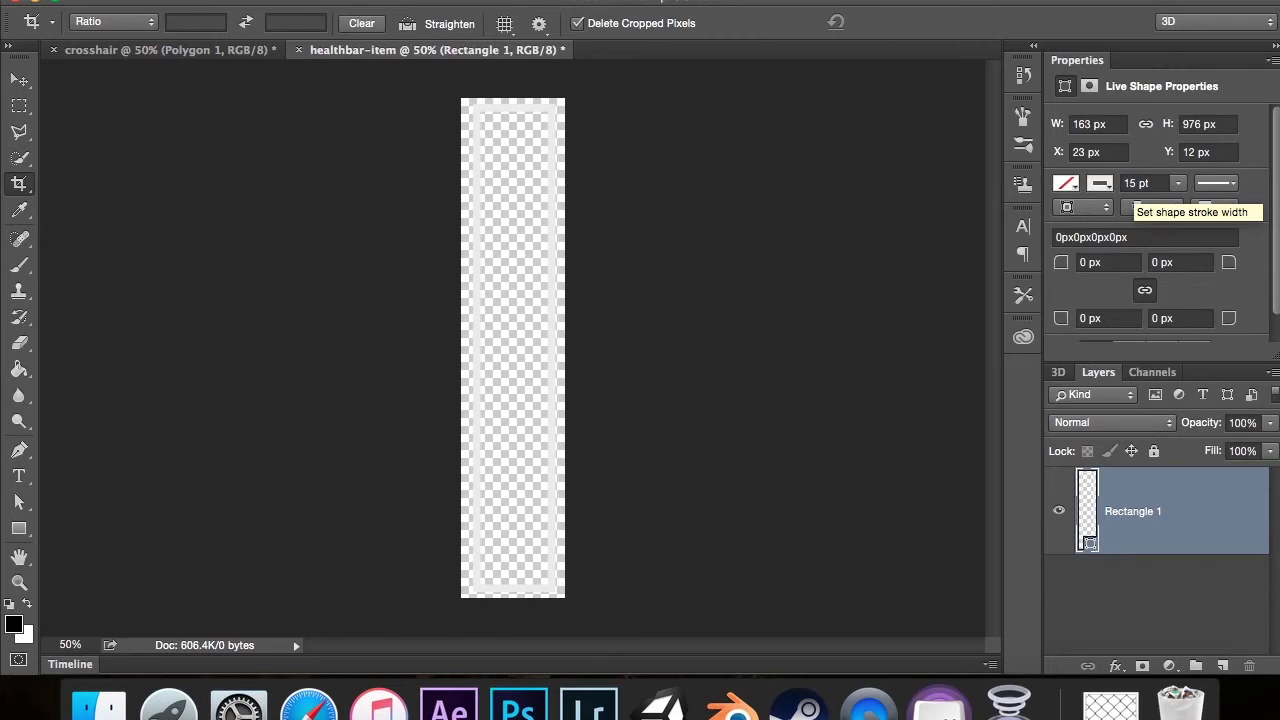
pyautogui.click(1148, 184)
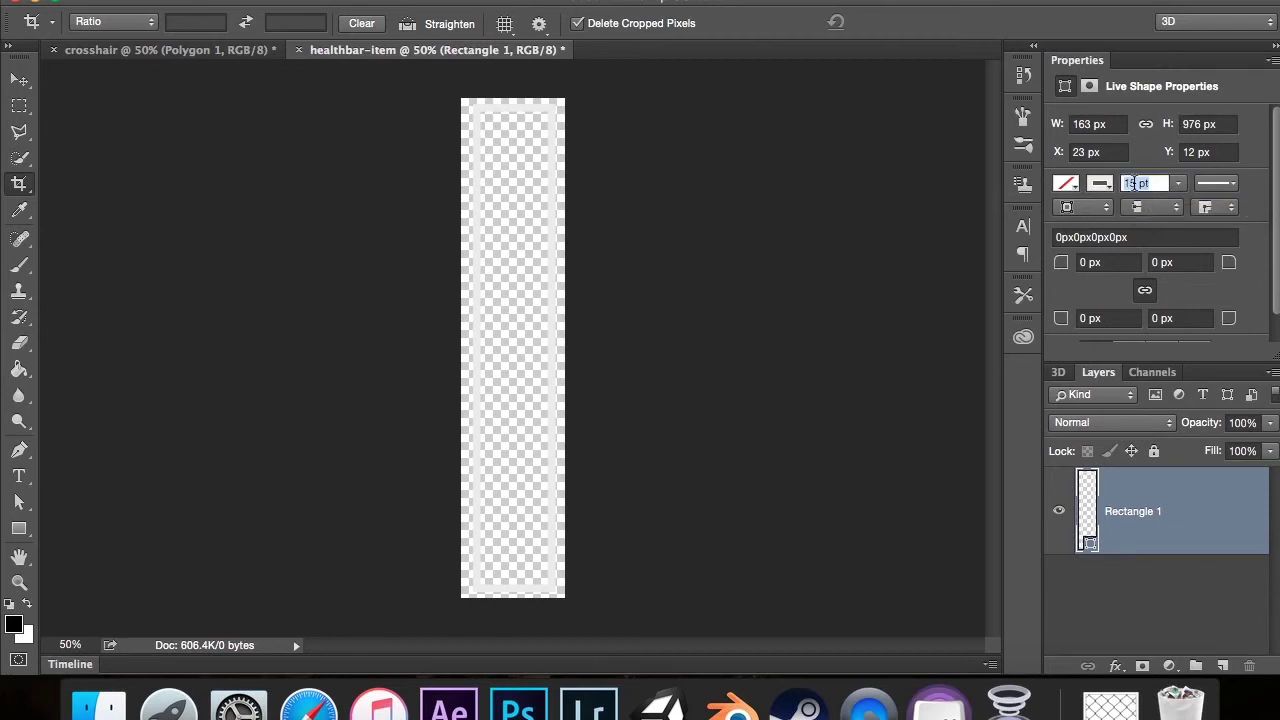
pyautogui.write('20')
pyautogui.press('Return')
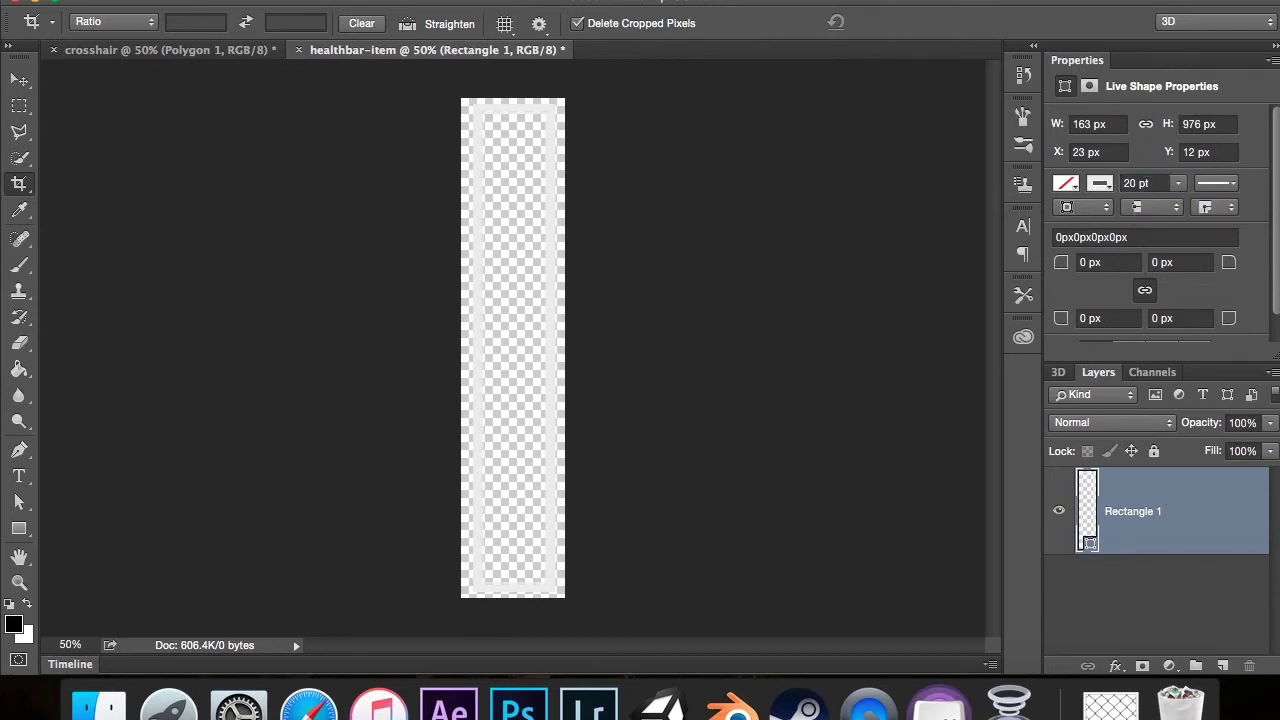
# Step: Save the outline version as PNG named healthbar-item-DISABLED.png
pyautogui.press('super+s')
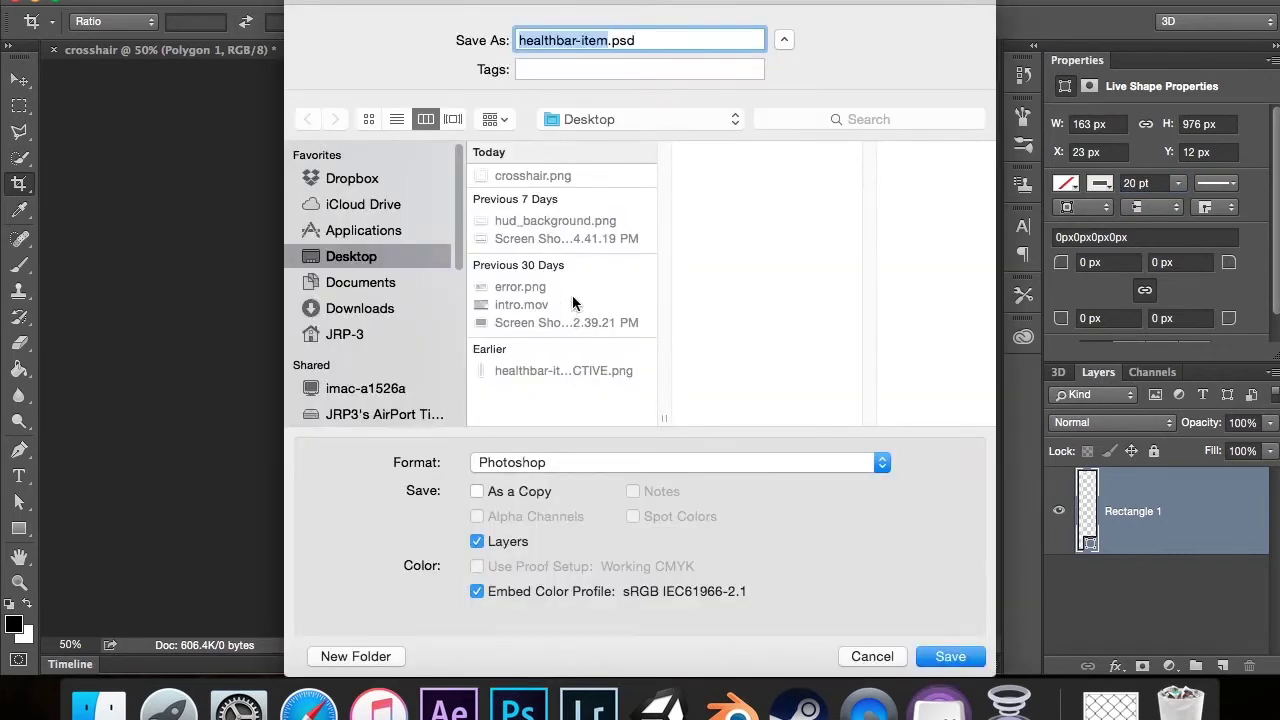
pyautogui.click(561, 370)
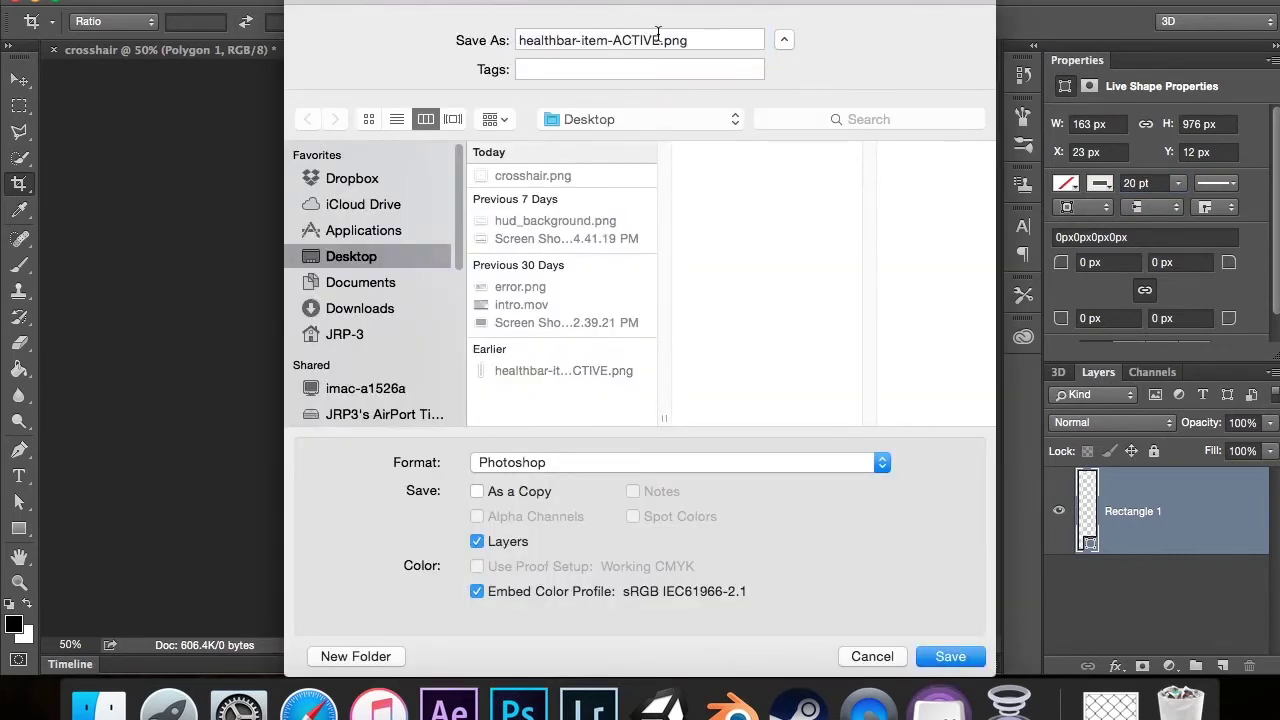
pyautogui.moveTo(660, 40); pyautogui.dragTo(626, 40)
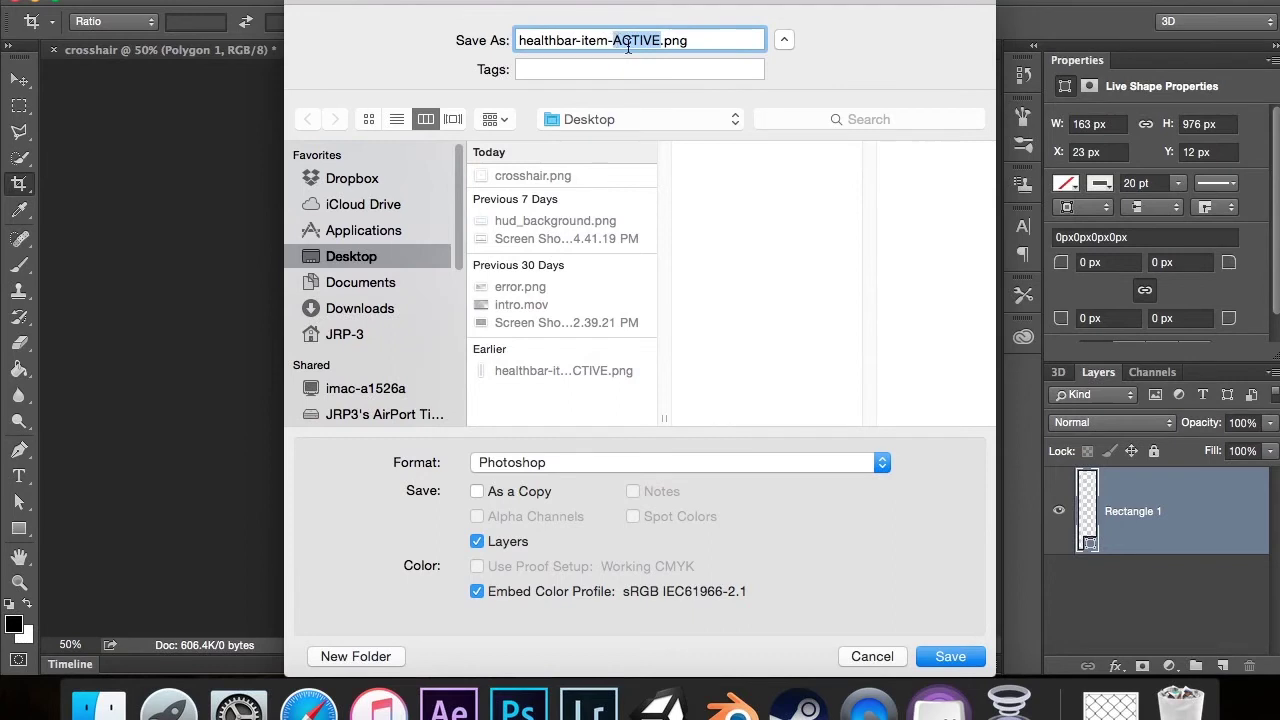
pyautogui.press('BackSpace')
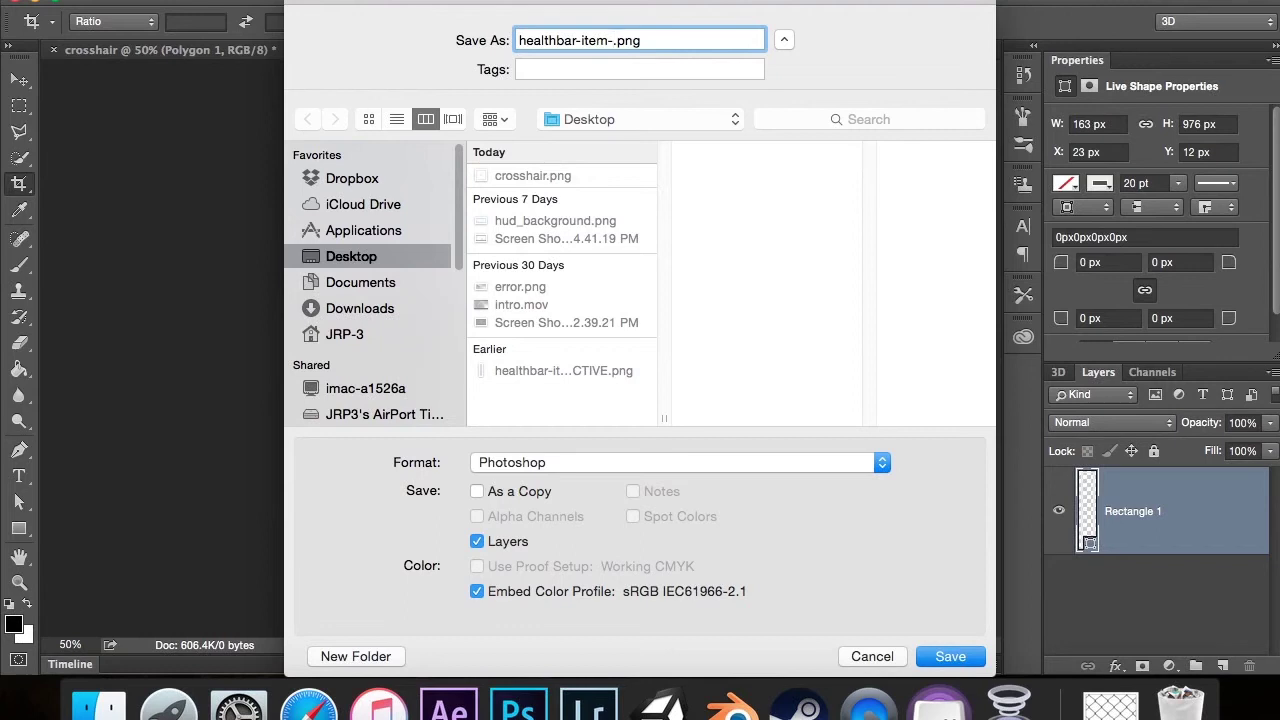
pyautogui.write('N')
pyautogui.press('BackSpace')
pyautogui.write('DISABLED')
pyautogui.click(757, 462)
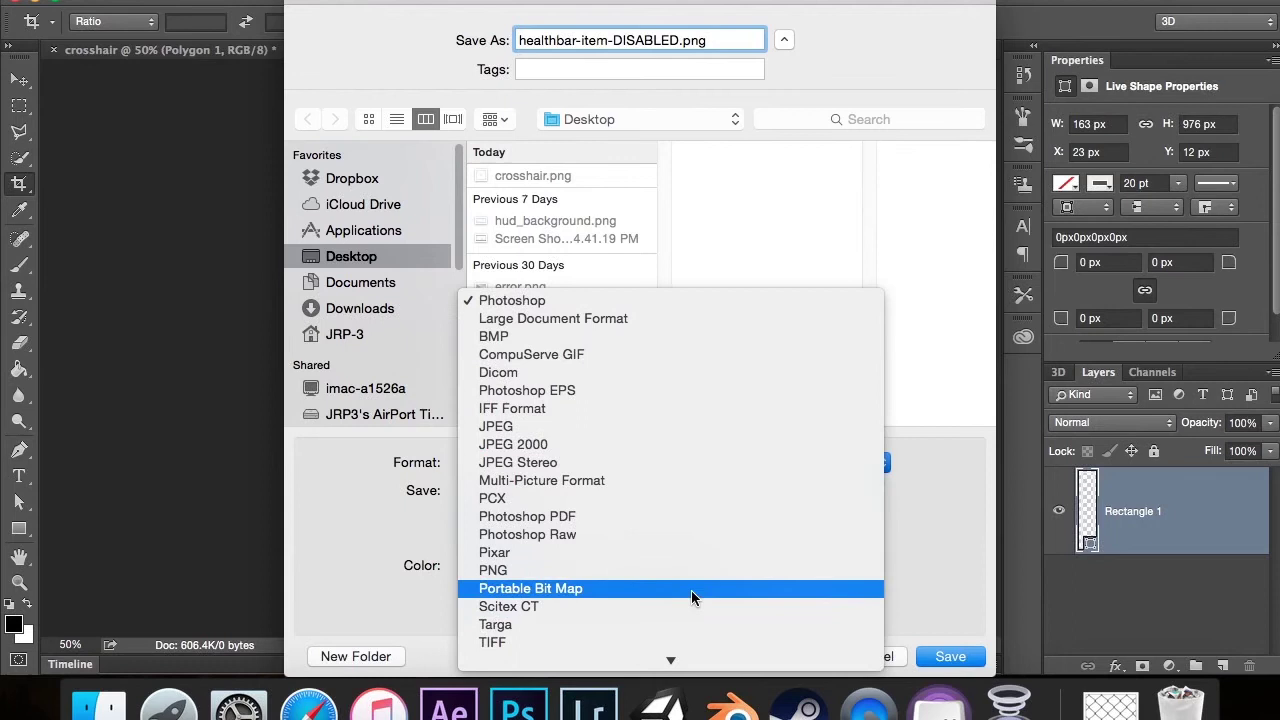
pyautogui.click(696, 570)
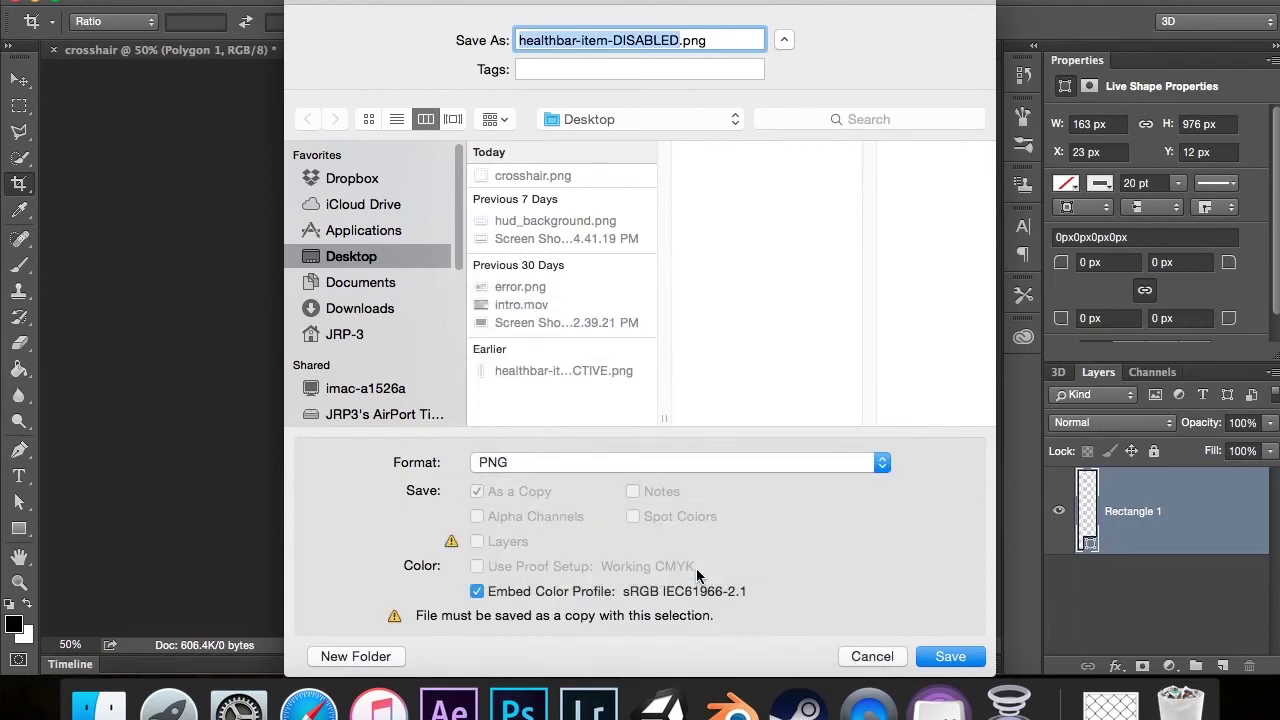
pyautogui.press('Return')
pyautogui.click(712, 200)
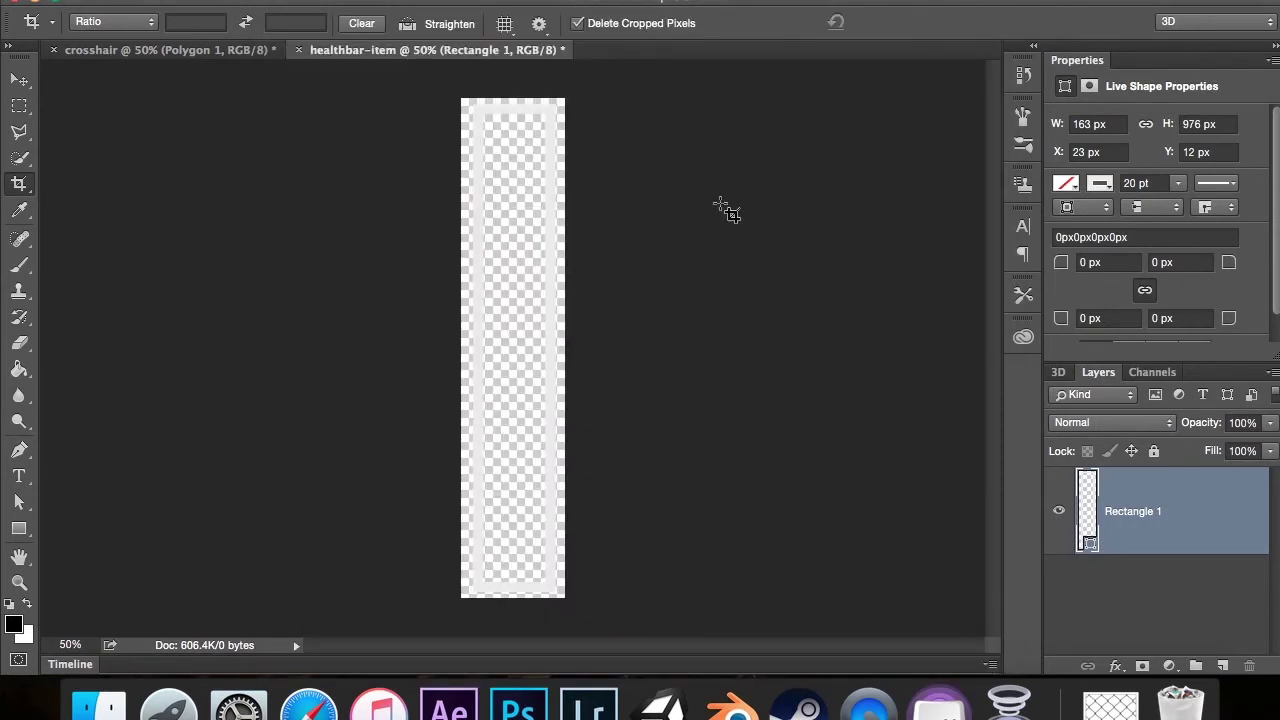
# Step: Back in Unity, add a new folder named HealthBar to the project's Assets
pyautogui.click(660, 705)
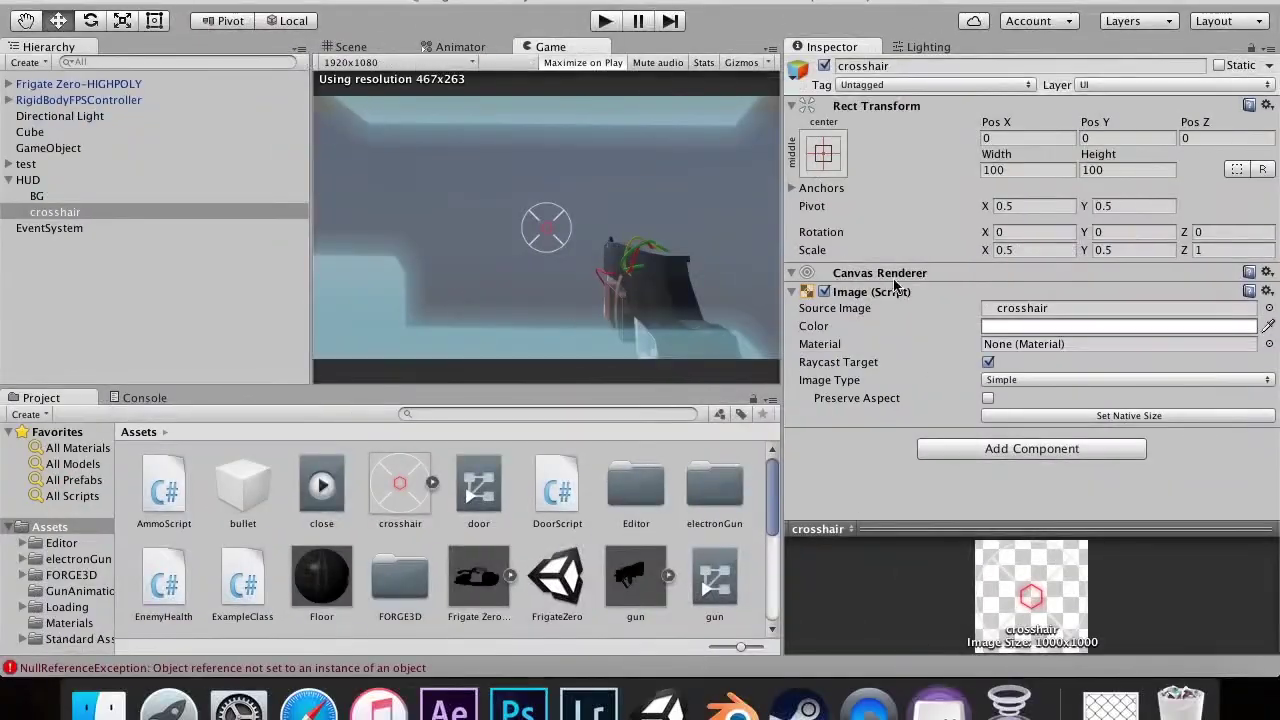
pyautogui.rightClick(368, 540)
pyautogui.moveTo(466, 352)
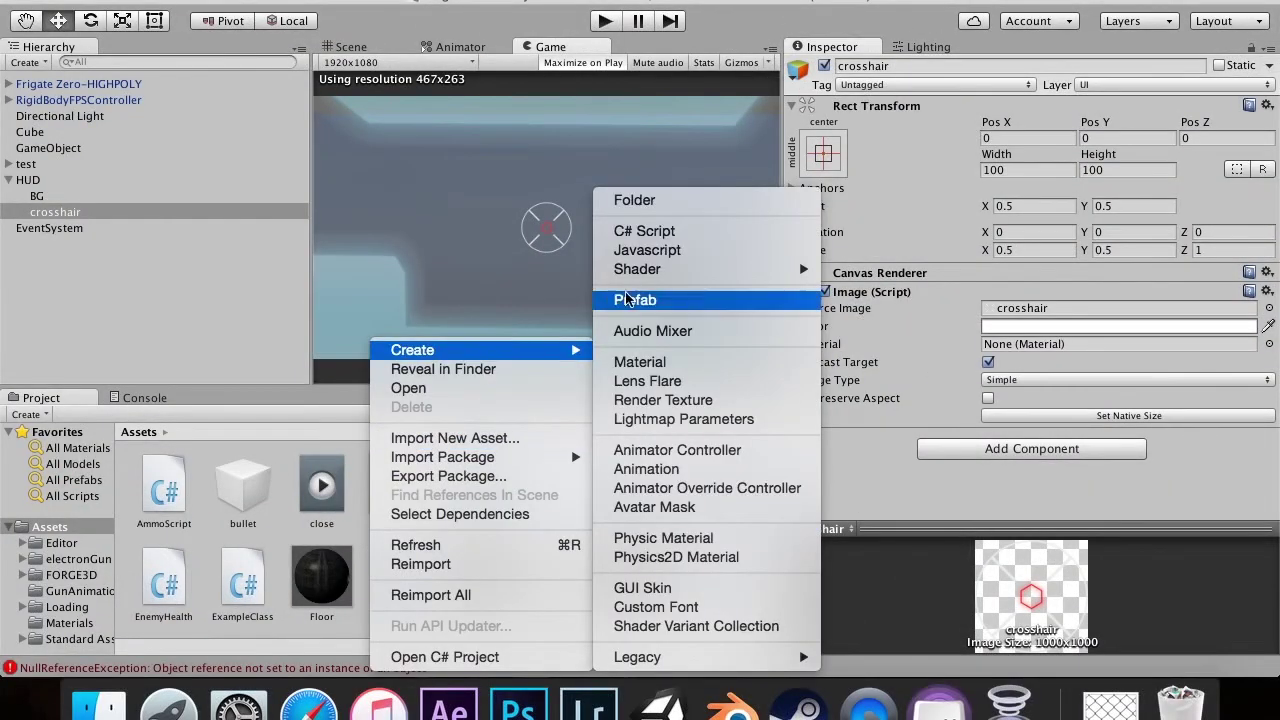
pyautogui.click(673, 205)
pyautogui.write('Health')
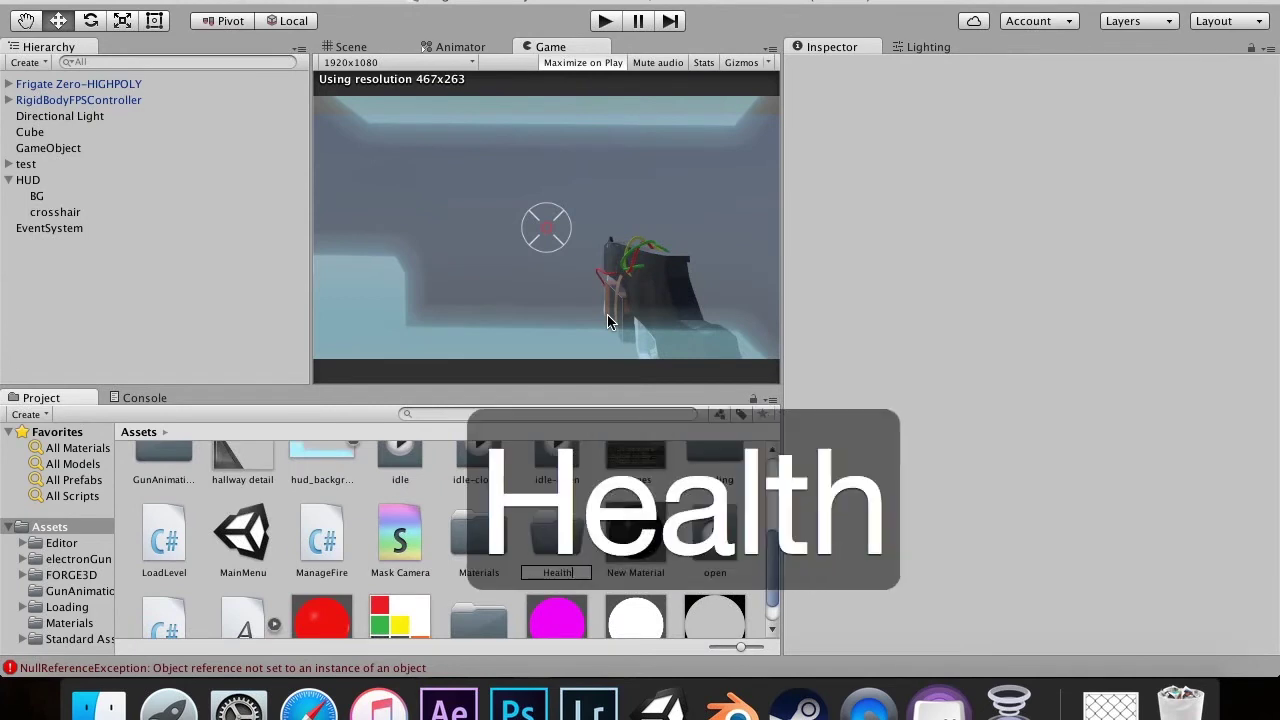
pyautogui.write('Bar')
pyautogui.press('Return')
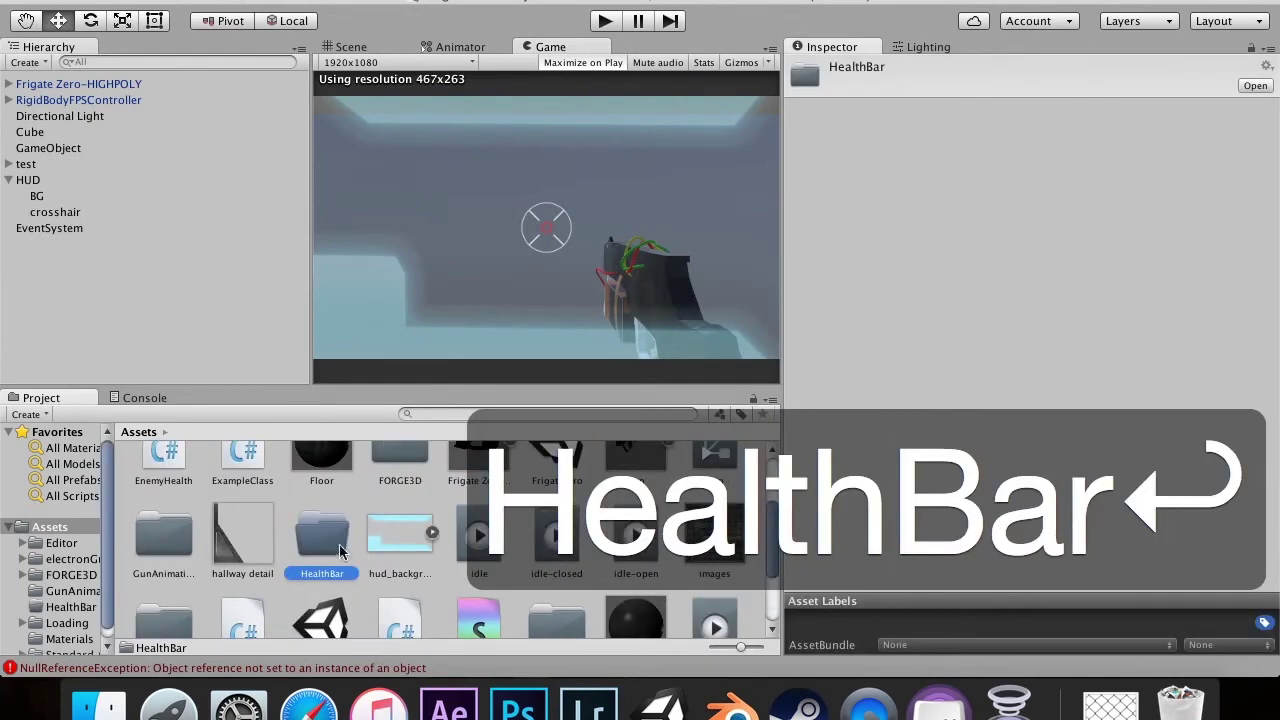
# Step: Import healthbar-item-ACTIVE.png and healthbar-item-DISABLED.png into the HealthBar folder
pyautogui.rightClick(338, 548)
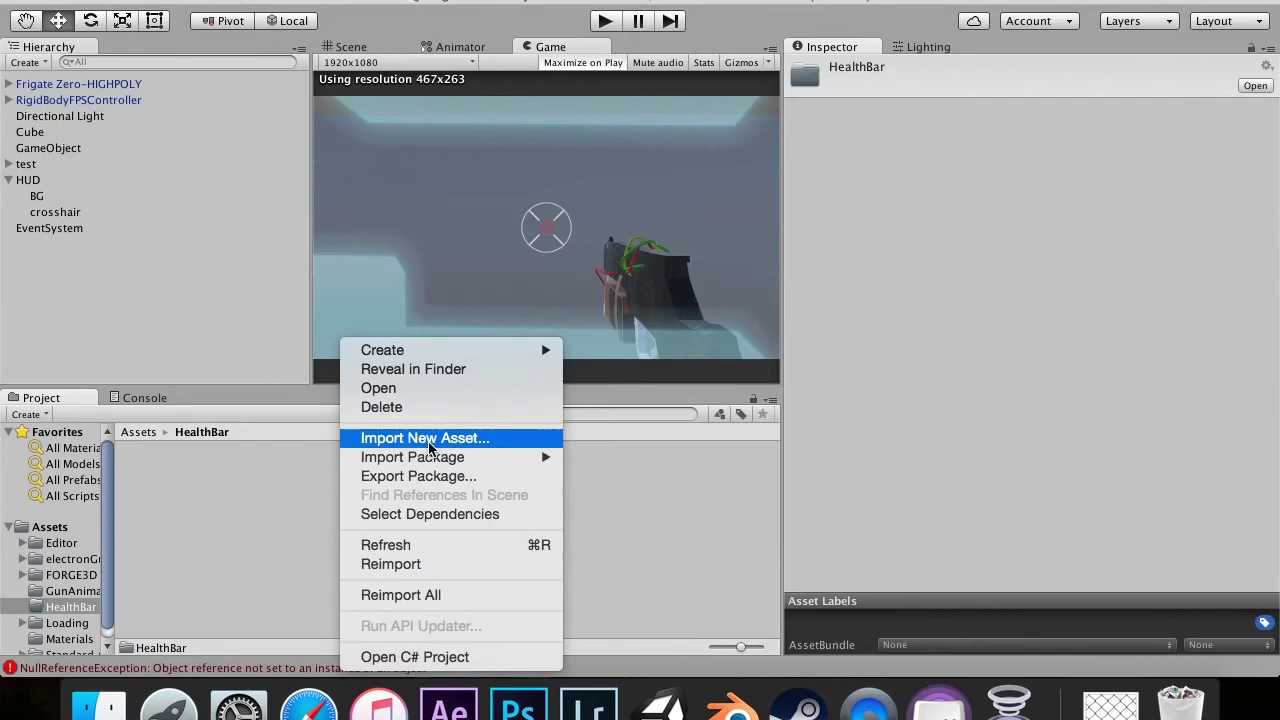
pyautogui.click(430, 437)
pyautogui.click(561, 197)
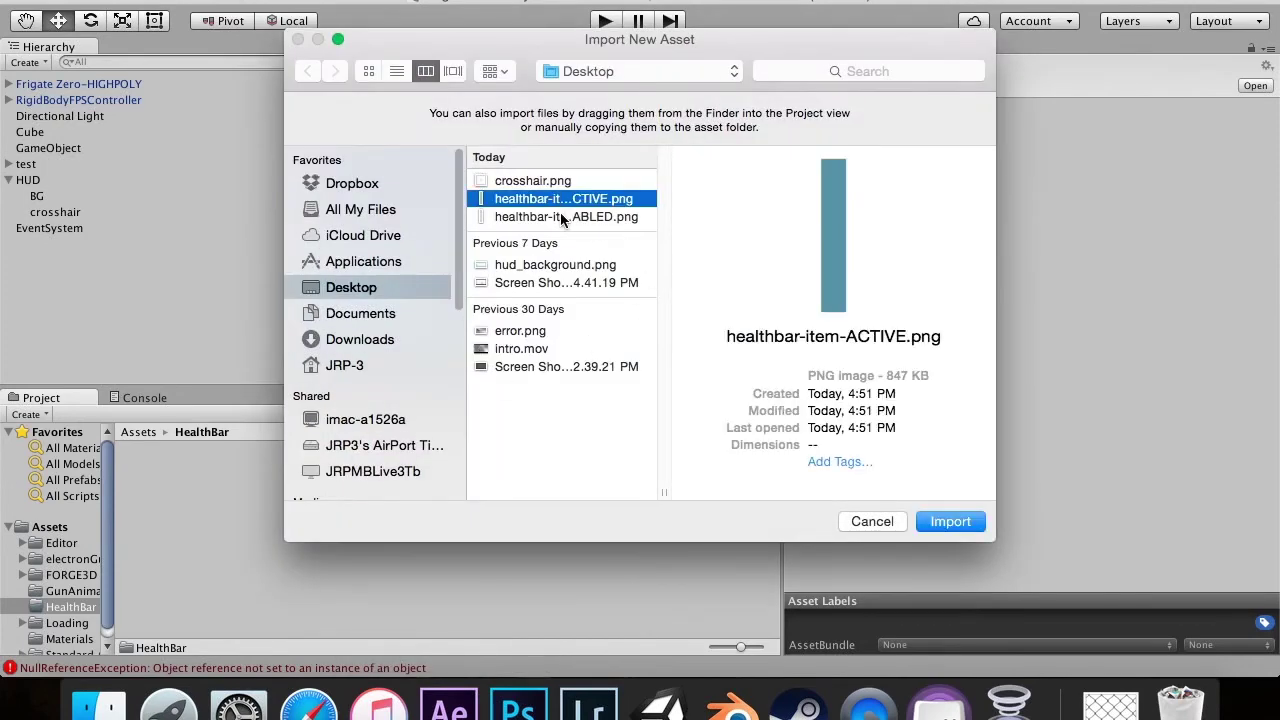
pyautogui.press('Return')
pyautogui.rightClick(383, 480)
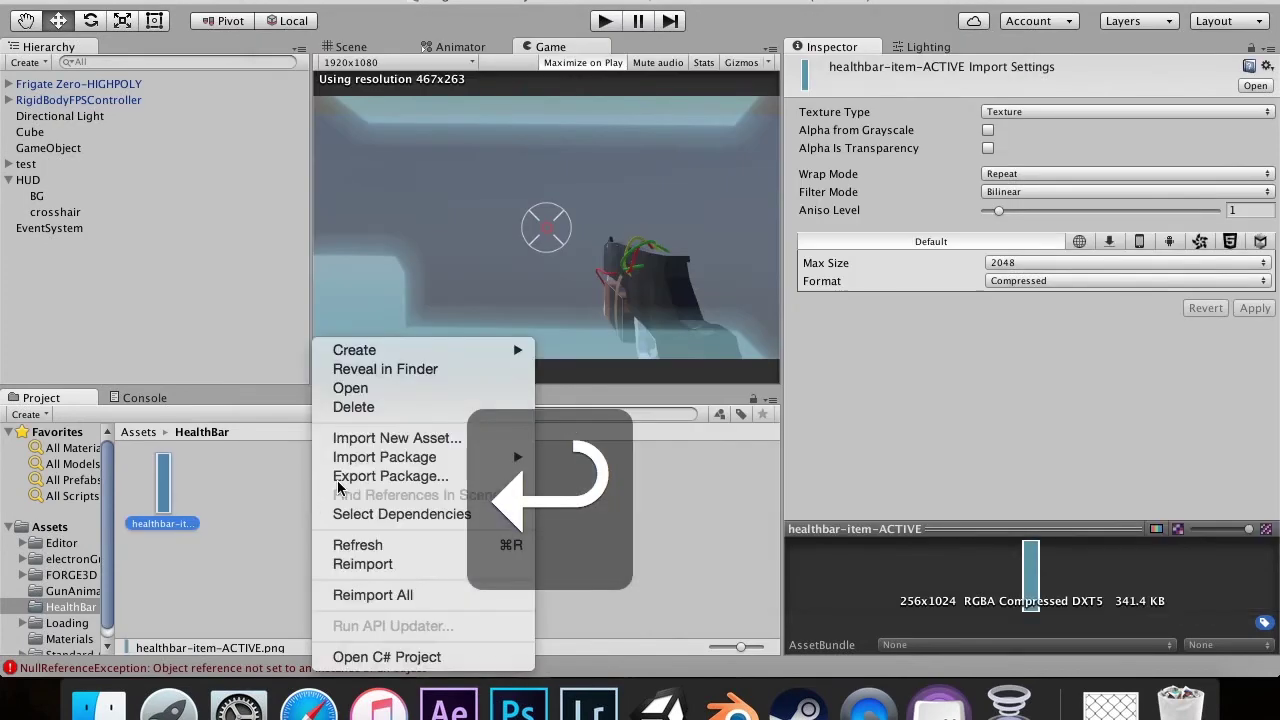
pyautogui.click(397, 438)
pyautogui.click(590, 224)
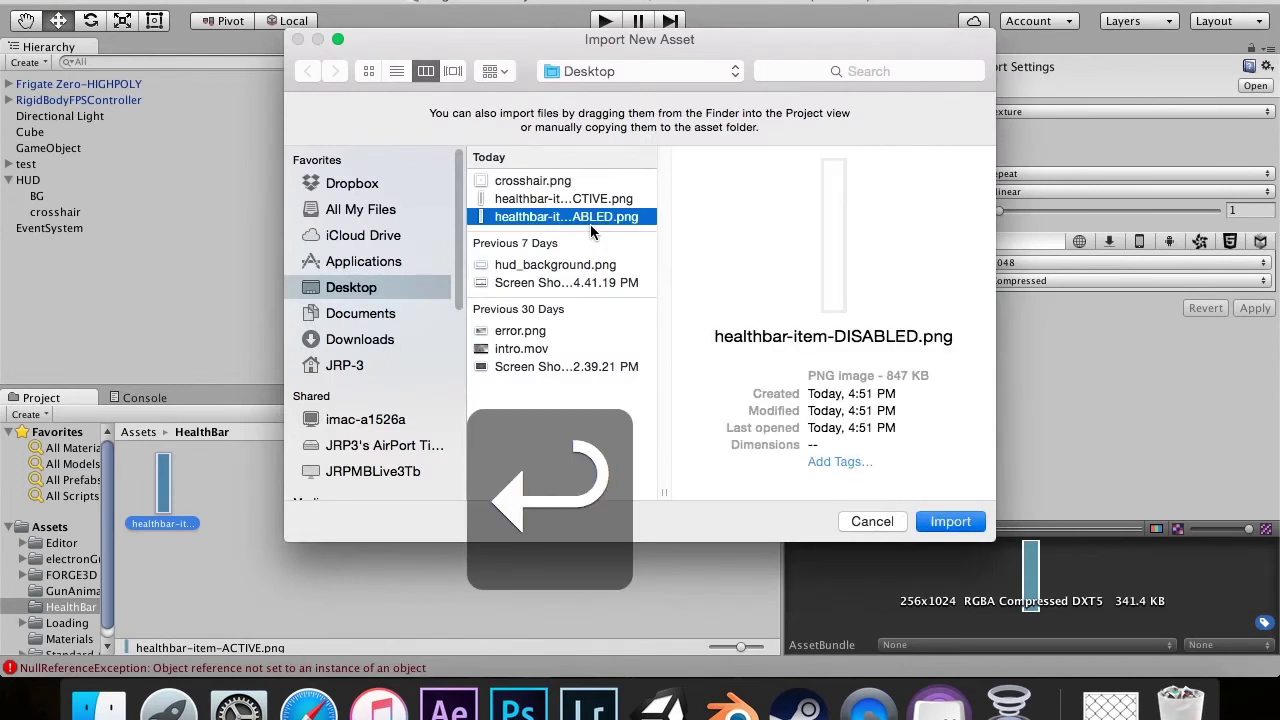
pyautogui.press('Return')
# Step: Set both health-bar images' Texture Type to Sprite (2D and UI) and apply
pyautogui.keyDown('shift'); pyautogui.click(163, 485); pyautogui.keyUp('shift')
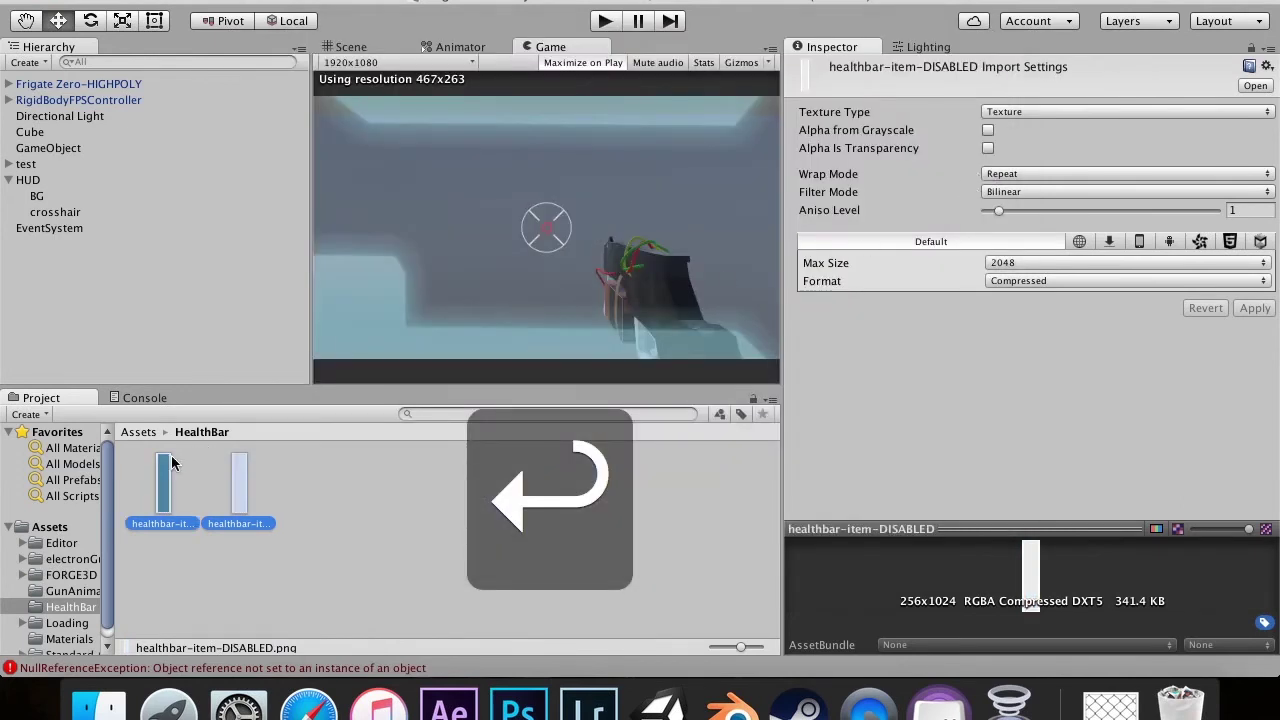
pyautogui.click(1045, 113)
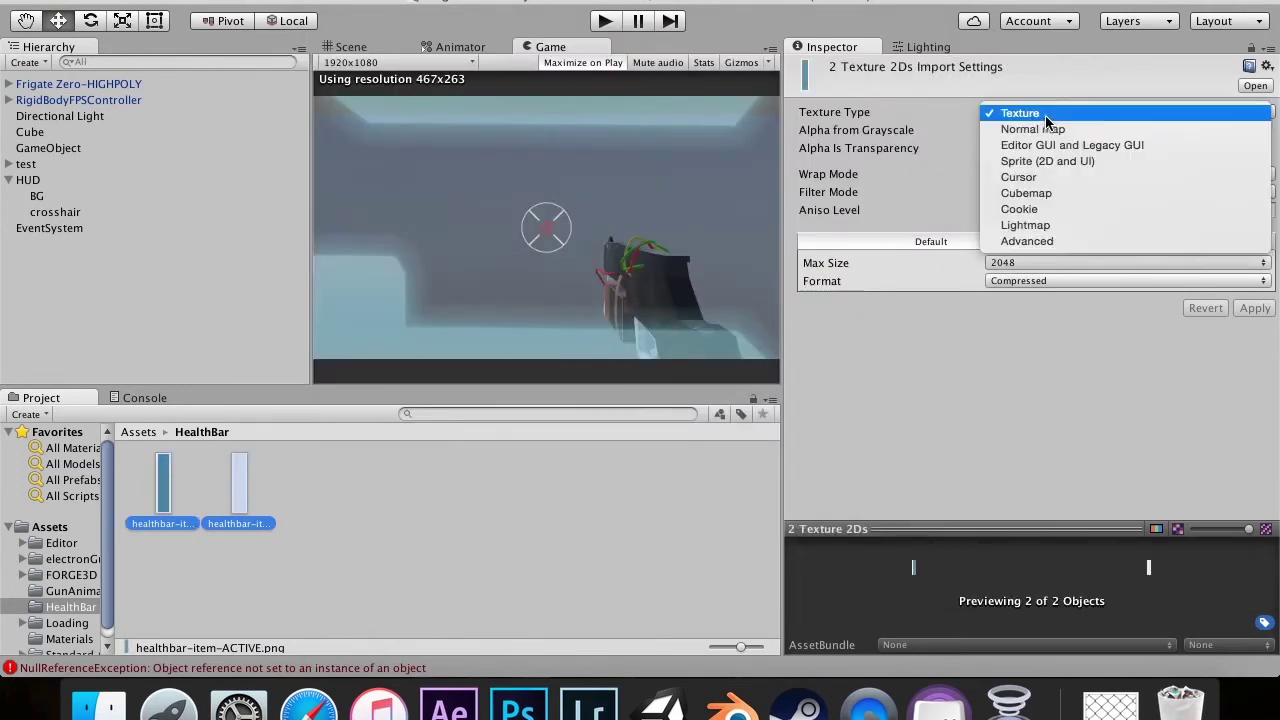
pyautogui.click(1050, 165)
pyautogui.click(1260, 349)
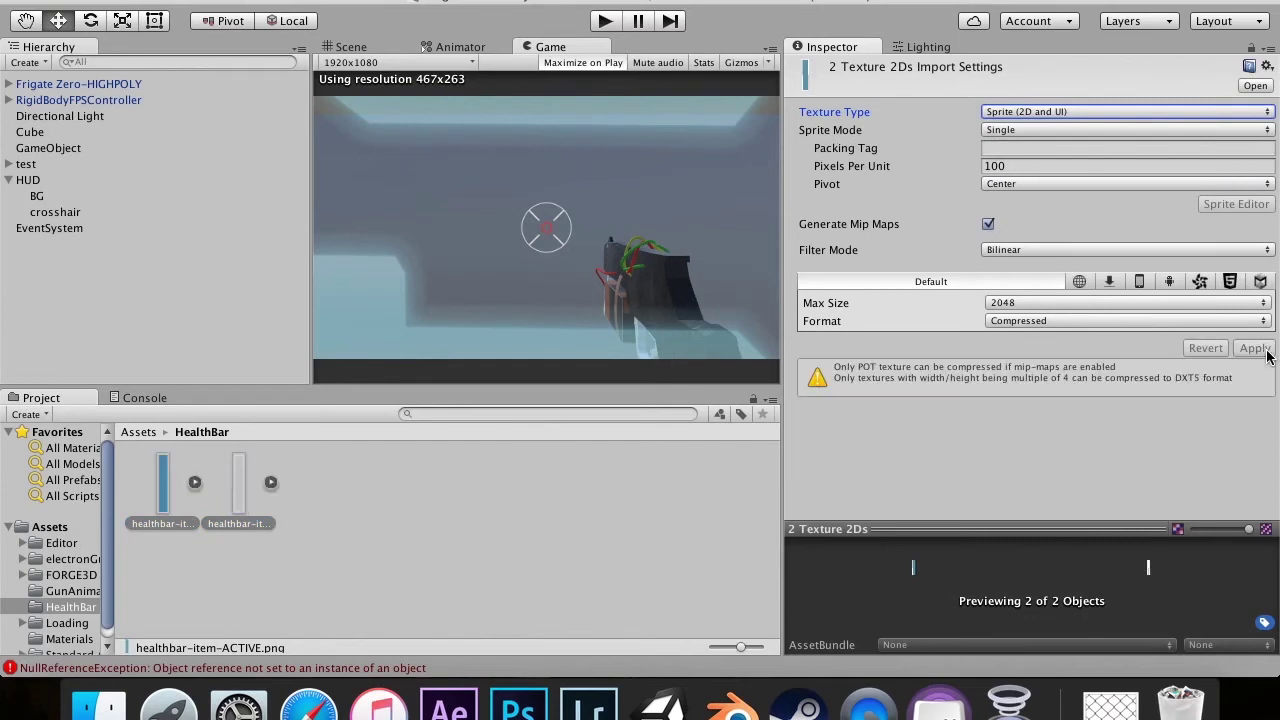
pyautogui.click(361, 512)
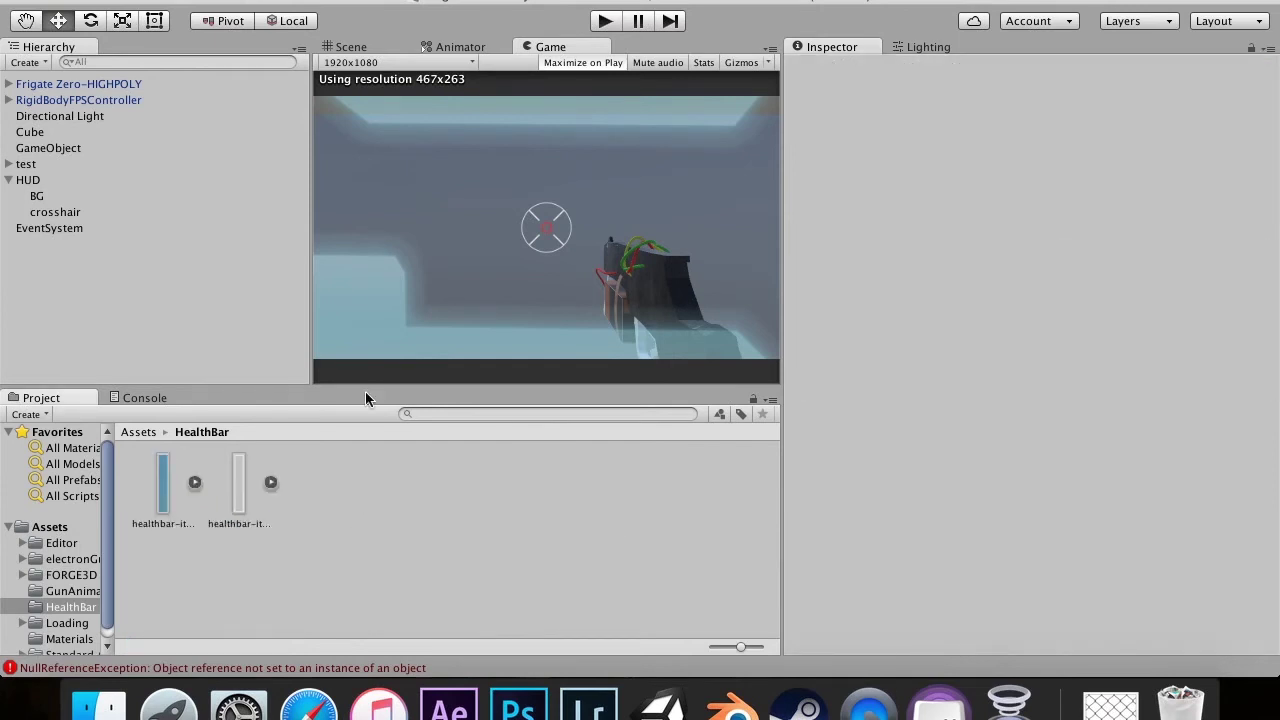
# Step: Show the Scene view in 2D mode and frame the HUD canvas
pyautogui.click(378, 47)
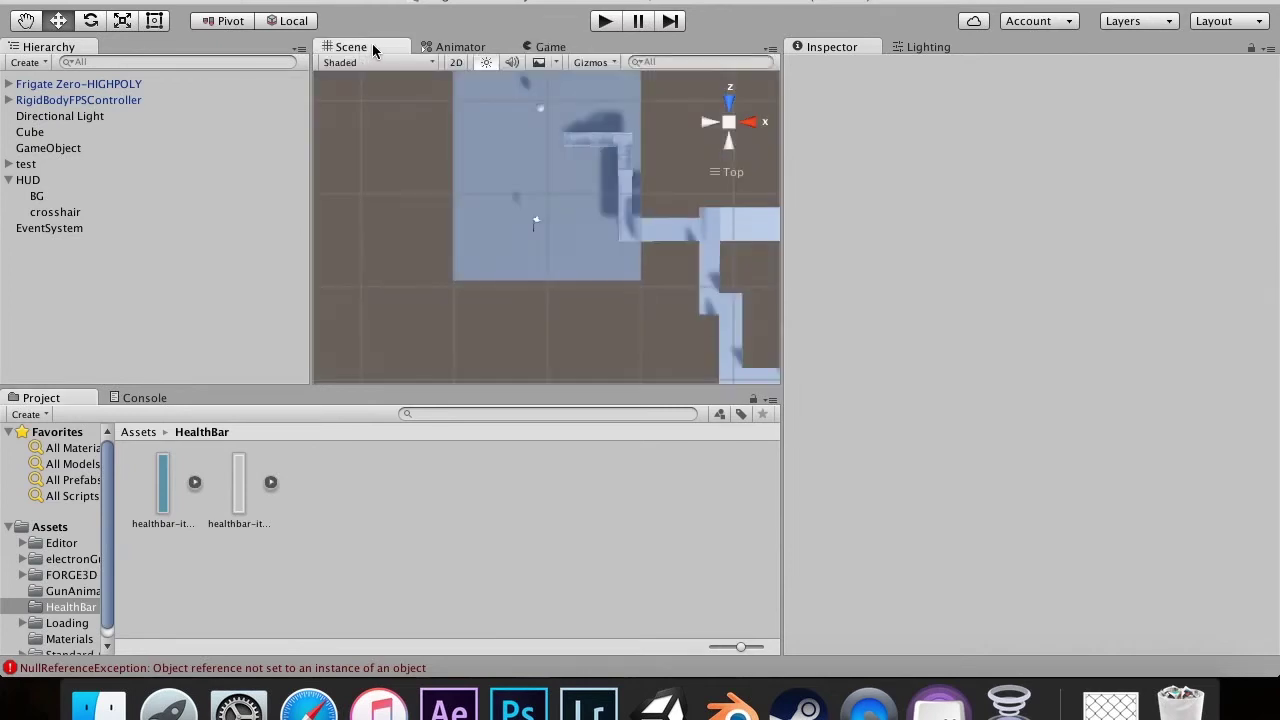
pyautogui.click(458, 63)
pyautogui.doubleClick(50, 177)
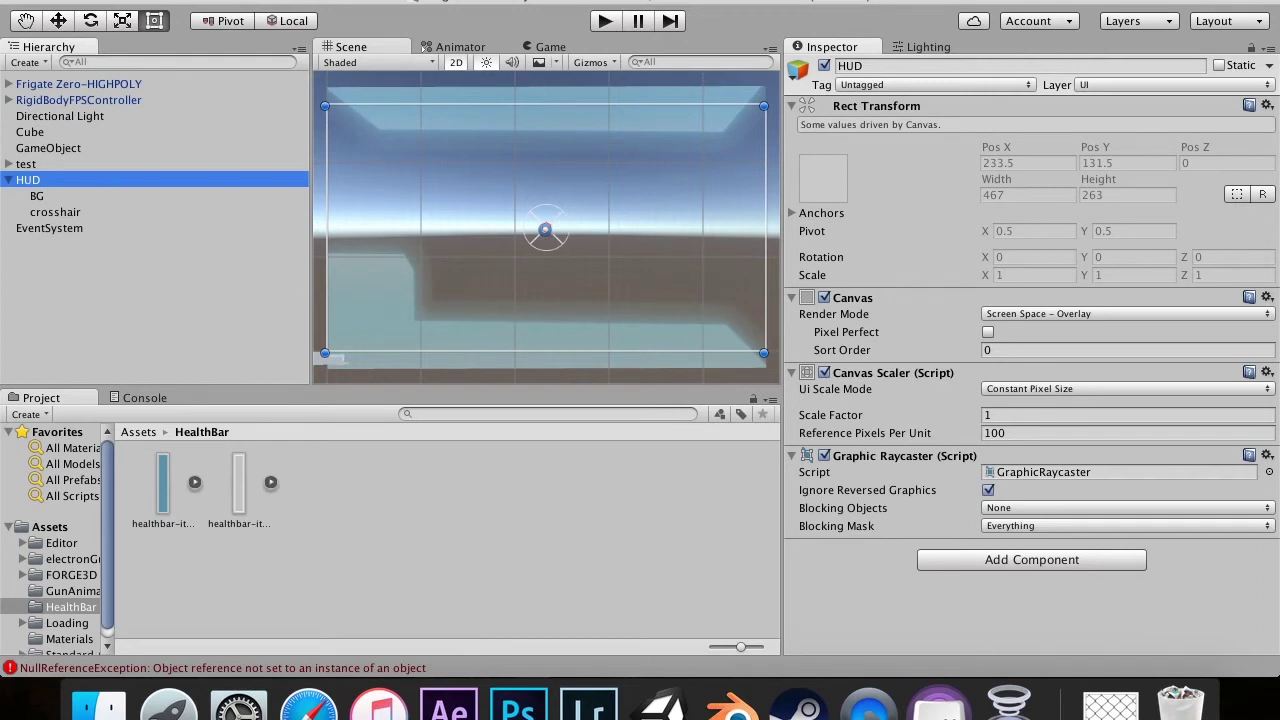
# Step: Create an empty child object under HUD and rename it HealthBar
pyautogui.rightClick(247, 180)
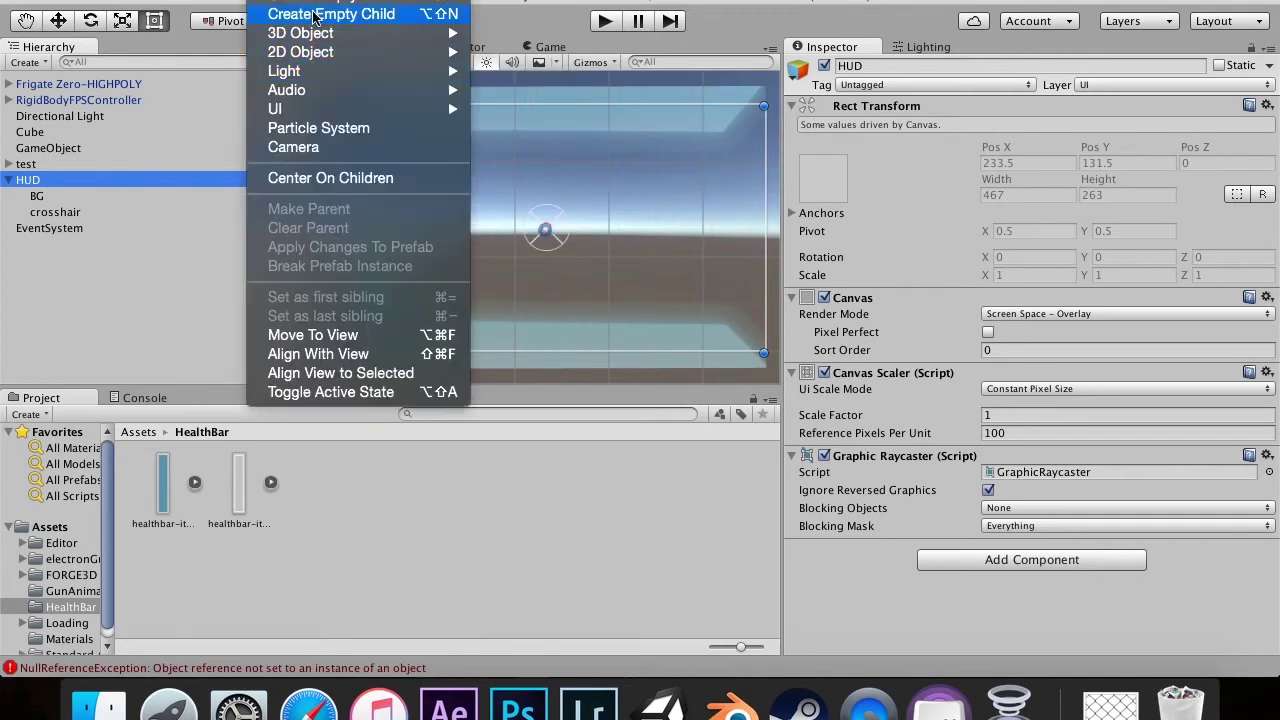
pyautogui.moveTo(317, 109)
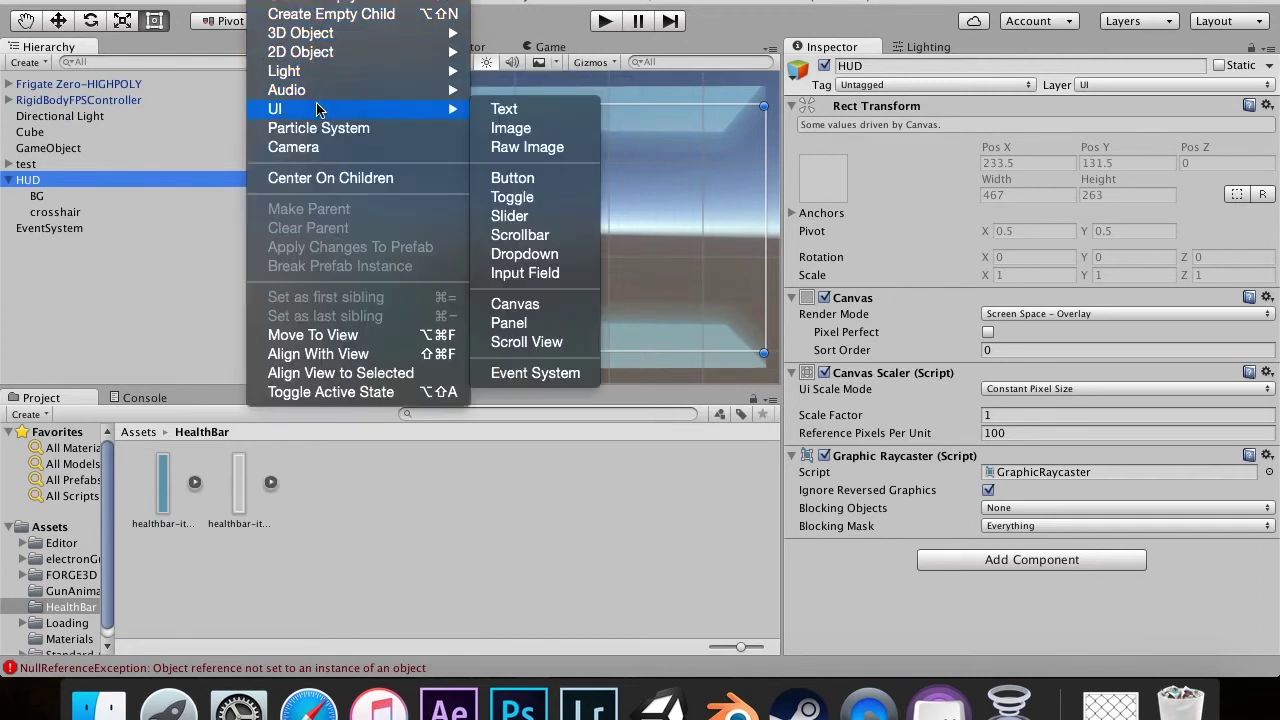
pyautogui.click(330, 20)
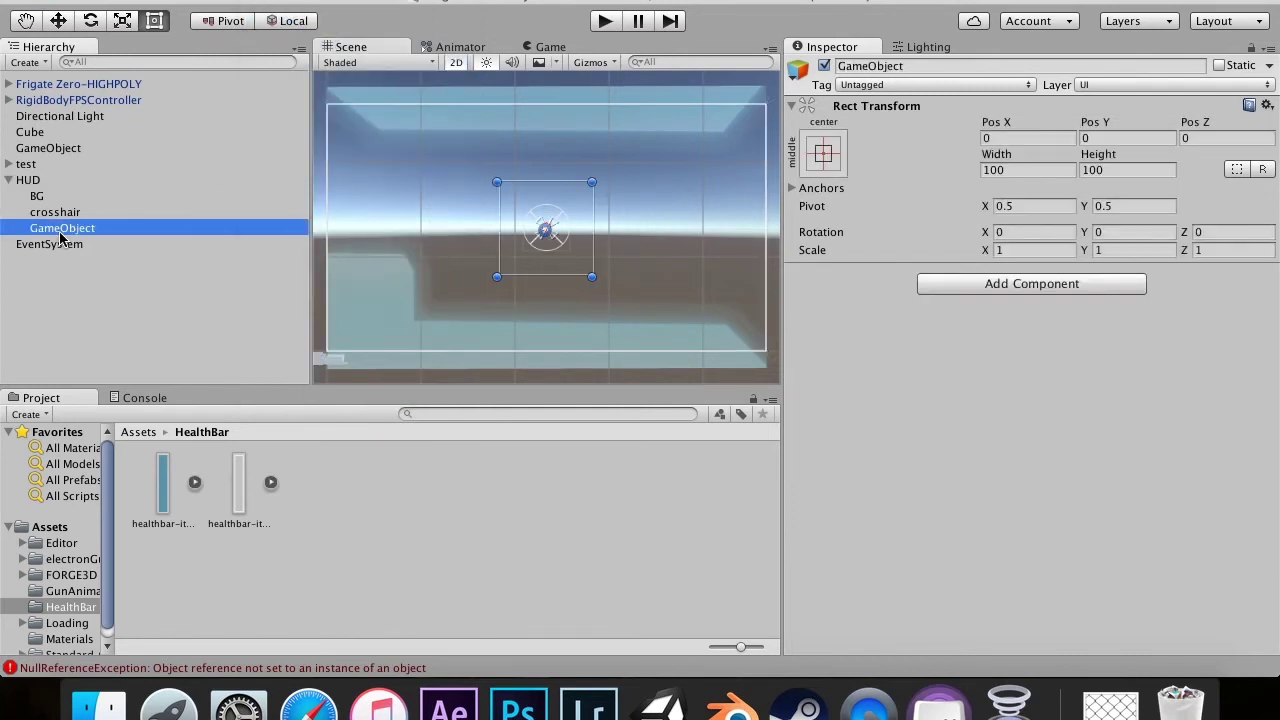
pyautogui.click(60, 230)
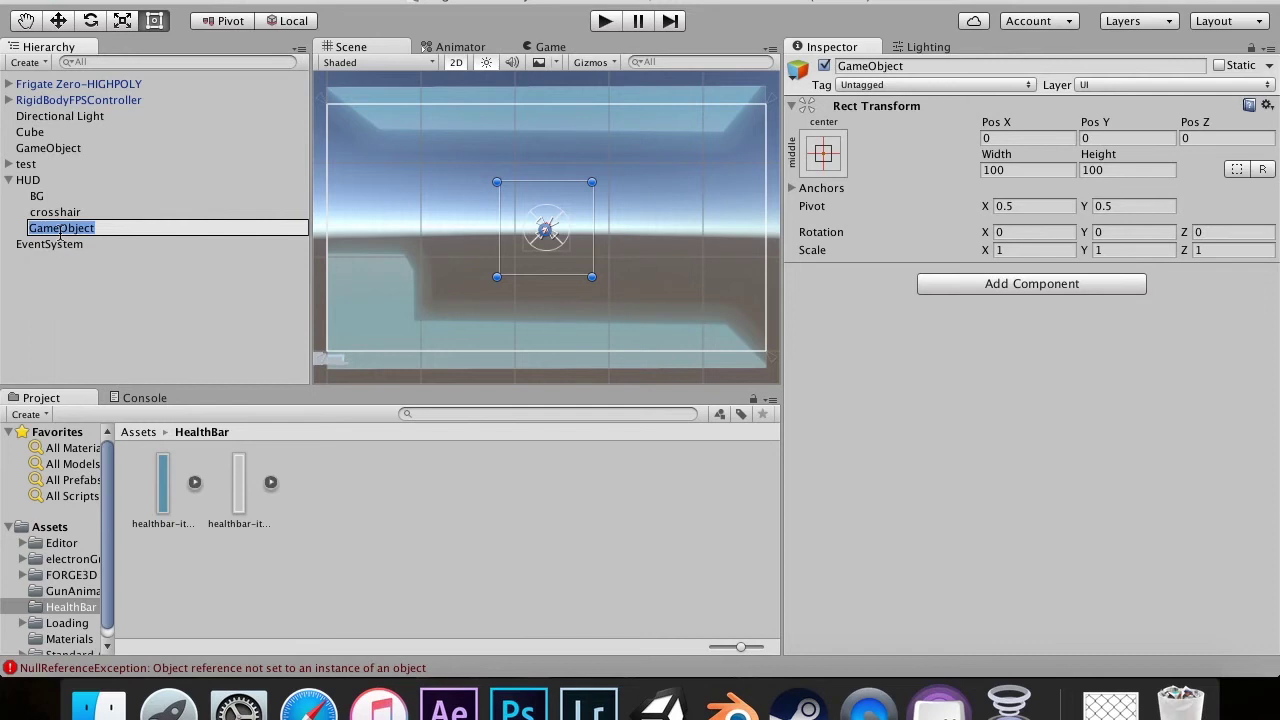
pyautogui.write('Heasl')
pyautogui.press('BackSpace')
pyautogui.press('BackSpace')
pyautogui.press('BackSpace')
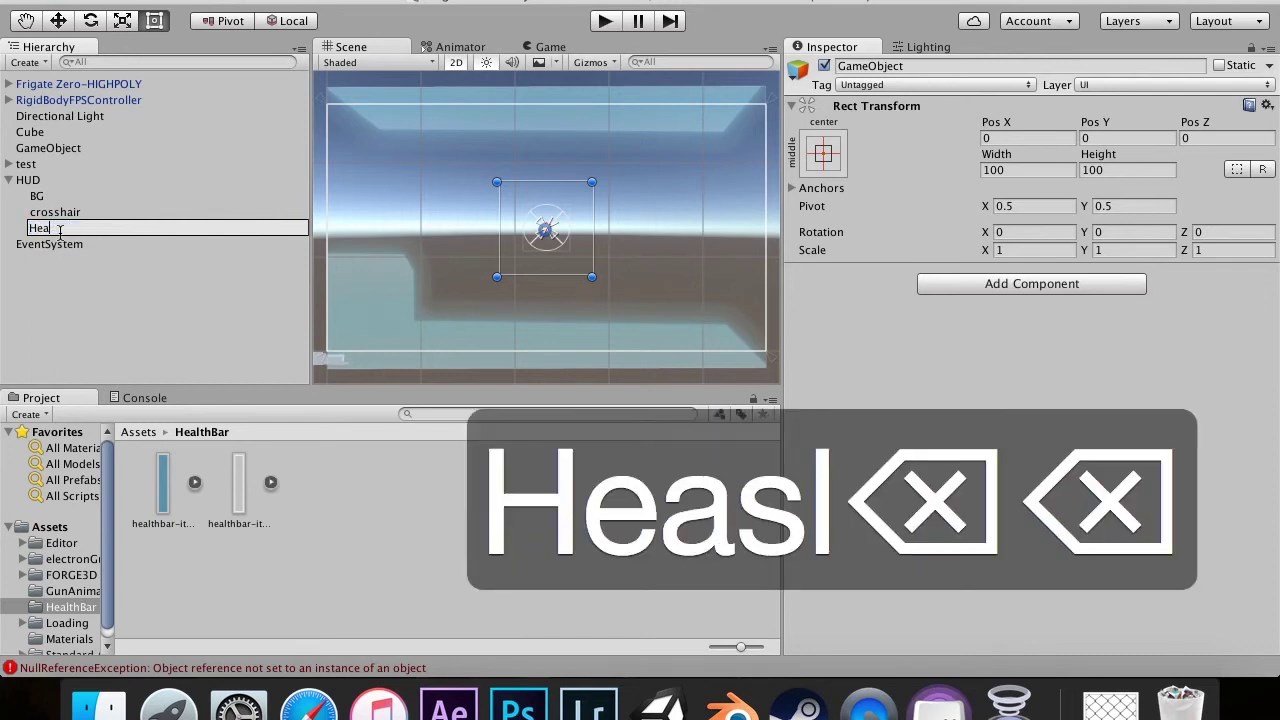
pyautogui.write('alth')
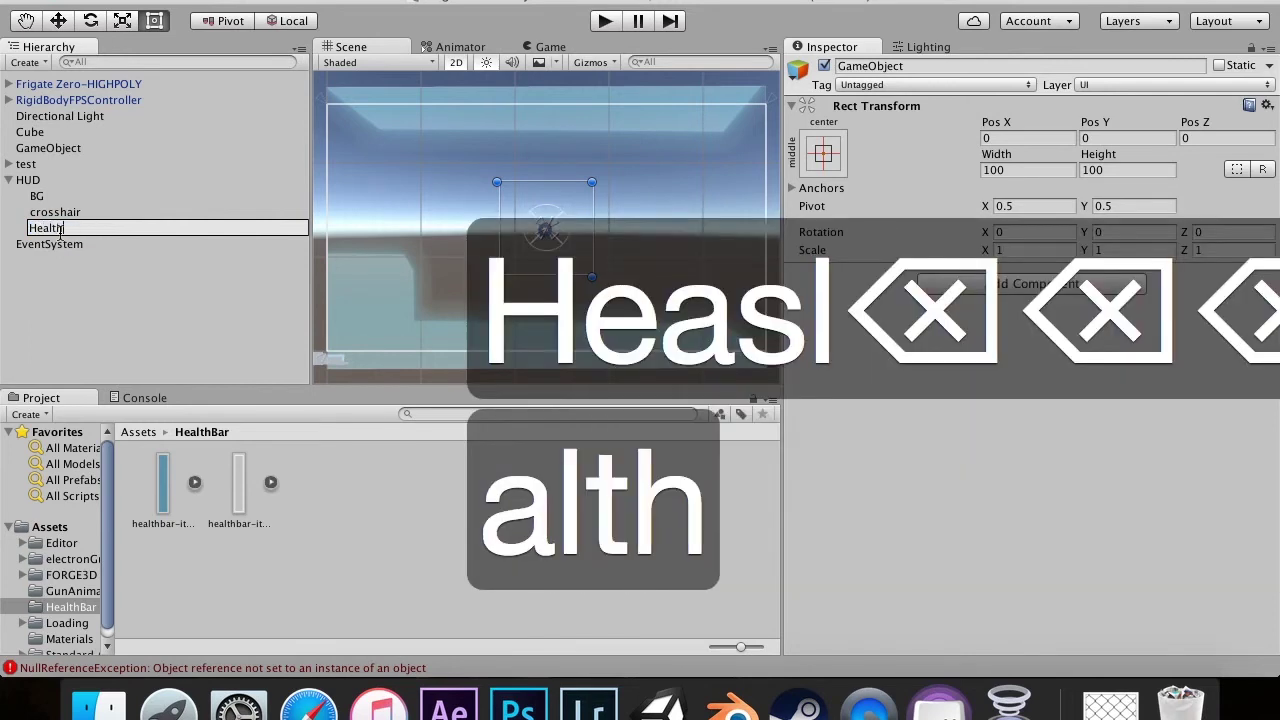
pyautogui.write('Bar')
pyautogui.press('Return')
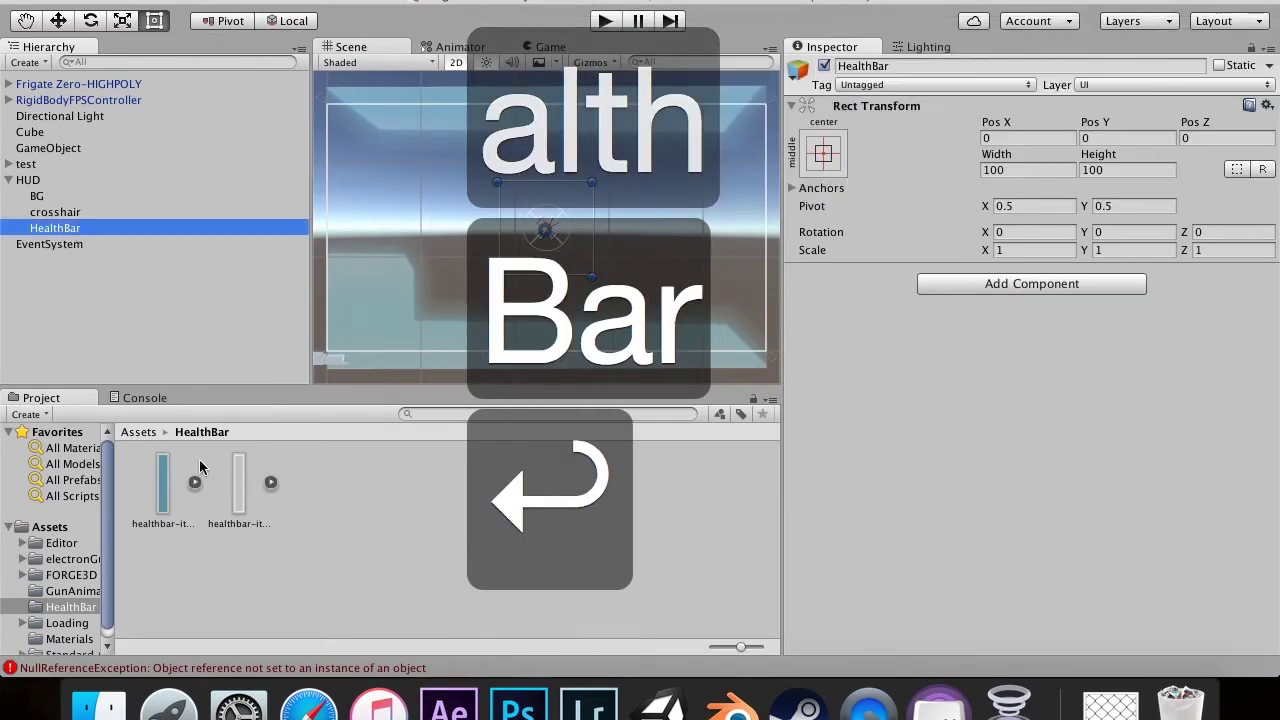
pyautogui.click(150, 490)
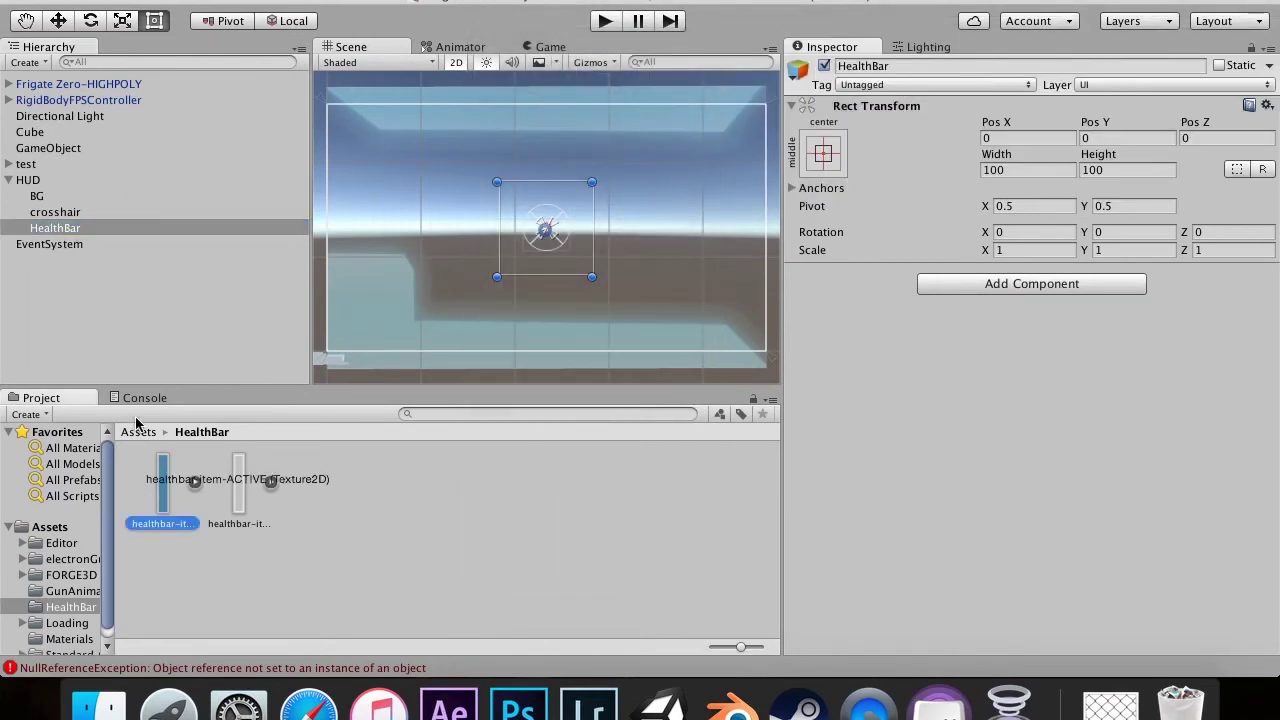
# Step: Undo an accidental sprite drop and add a UI Image under HUD instead
pyautogui.moveTo(137, 424); pyautogui.dragTo(75, 231)
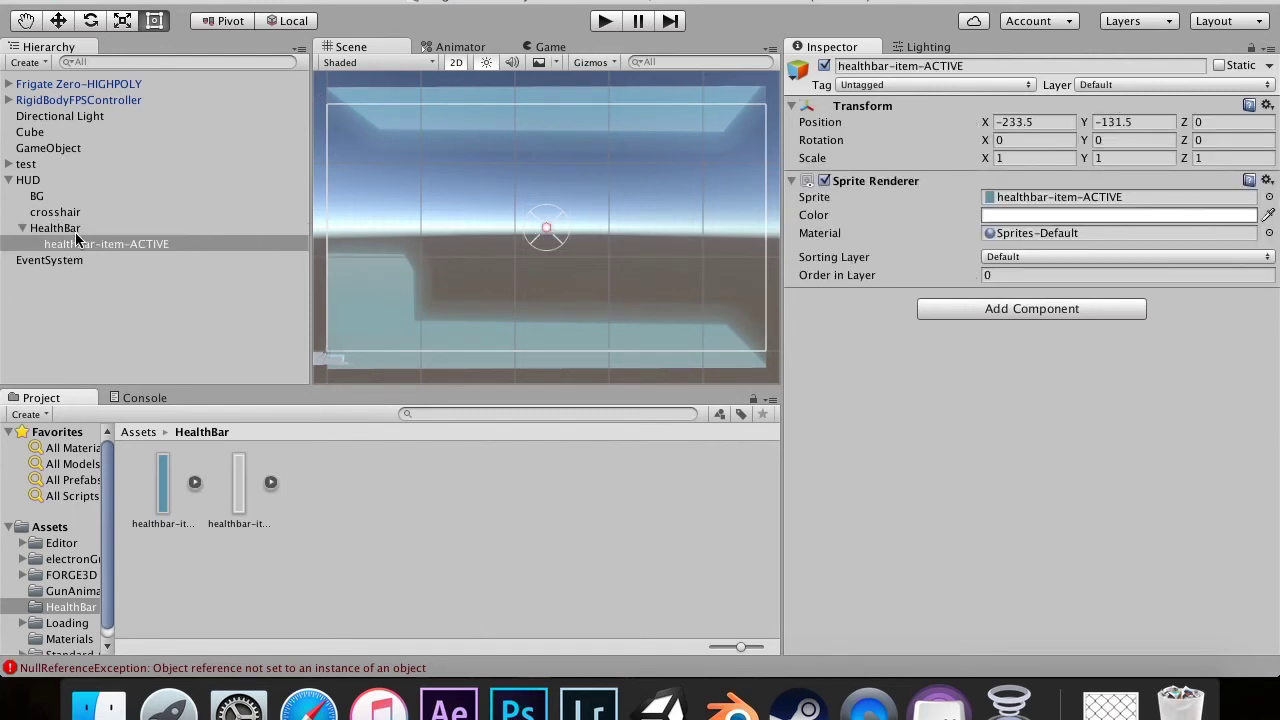
pyautogui.press('super+z')
pyautogui.click(262, 0)
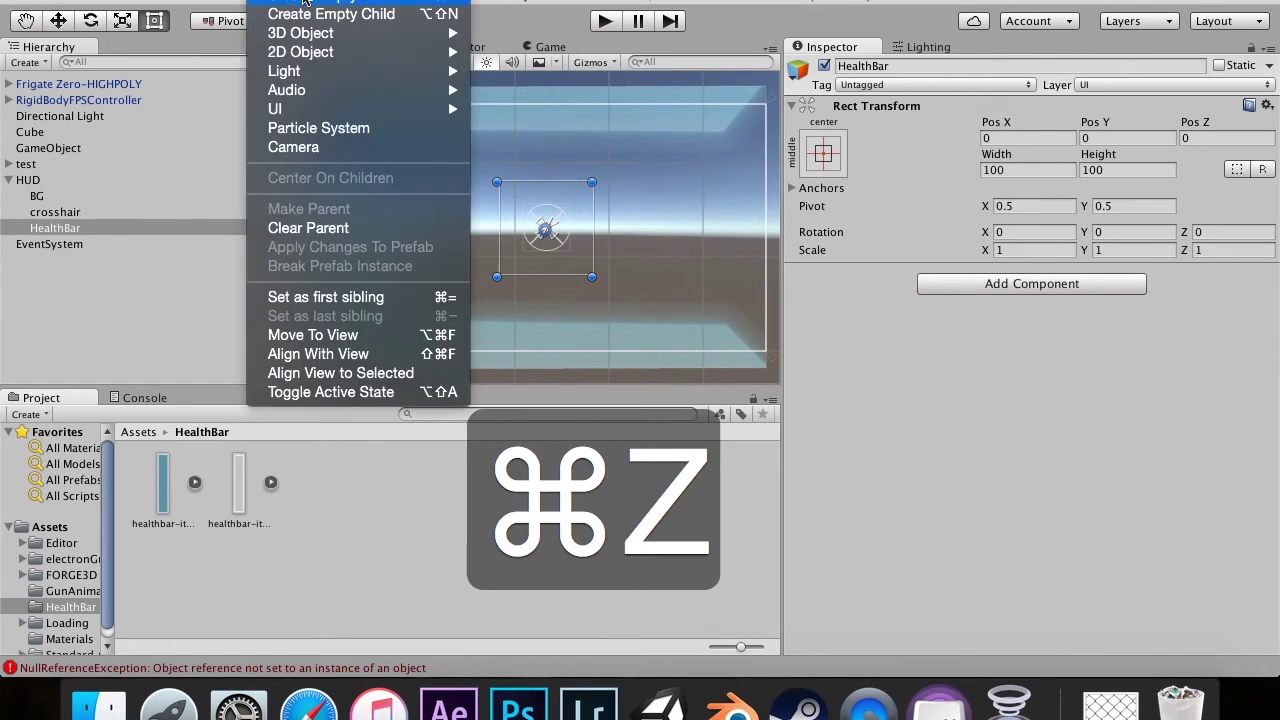
pyautogui.moveTo(410, 102)
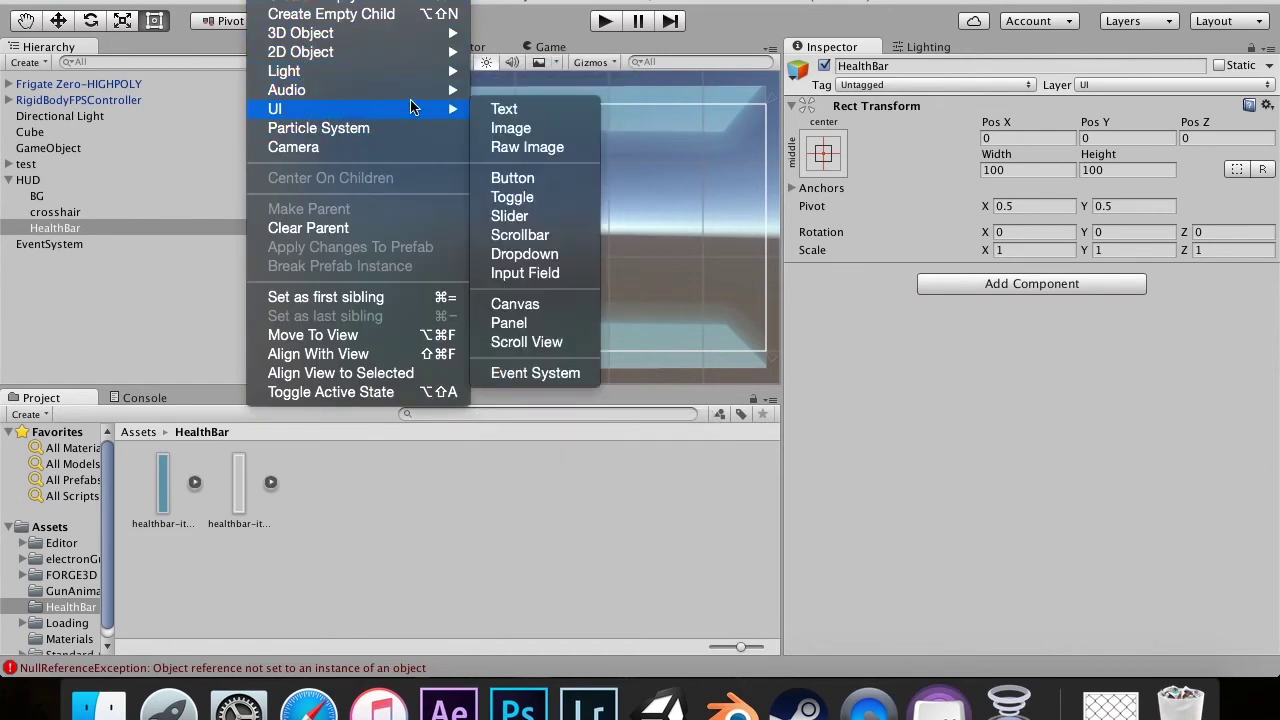
pyautogui.click(510, 128)
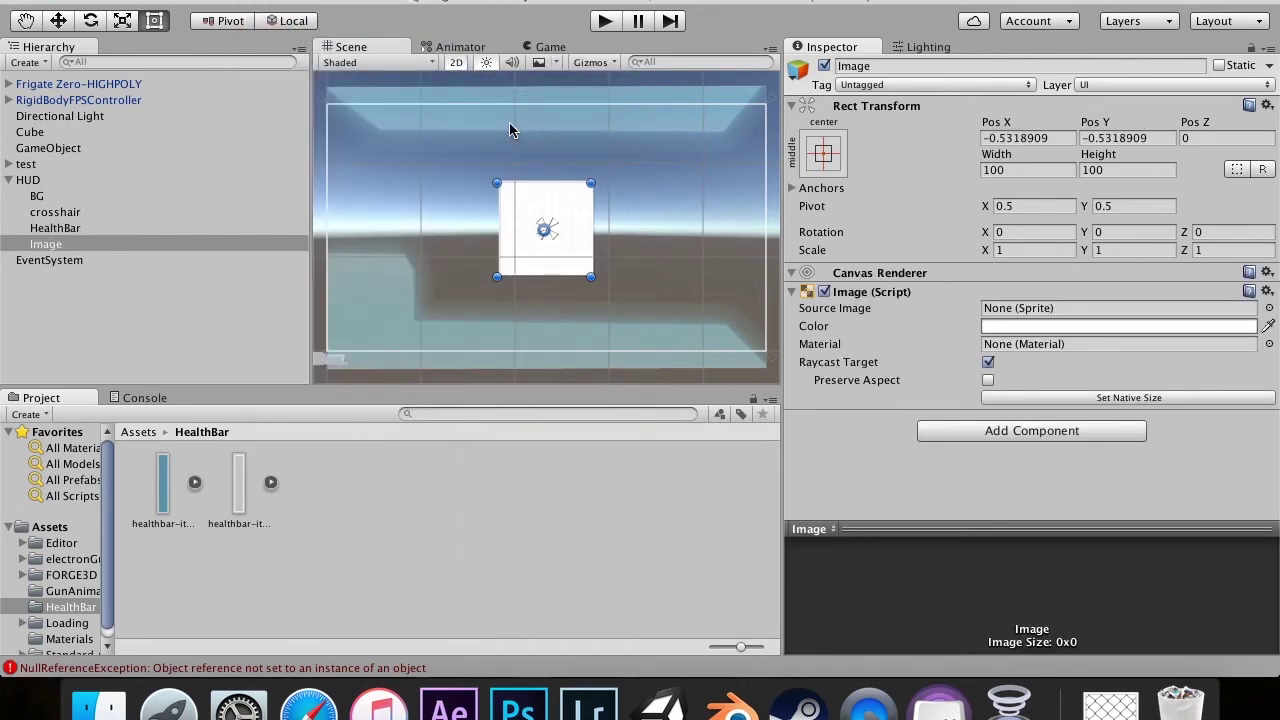
# Step: Give the Image the healthbar-item-ACTIVE sprite, Preserve Aspect, and colour alpha lowered to 151
pyautogui.moveTo(135, 490)
pyautogui.mouseDown()
pyautogui.moveTo(1023, 306)
pyautogui.moveTo(1012, 310)
pyautogui.mouseUp()
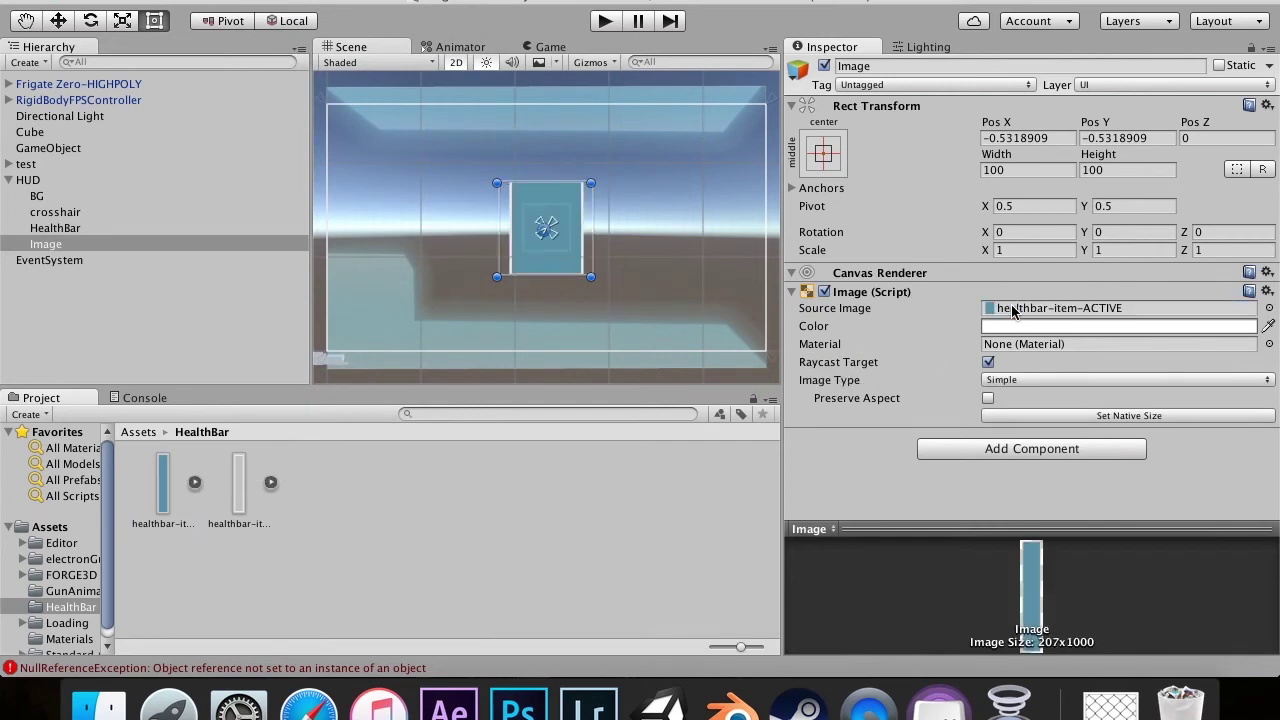
pyautogui.click(988, 398)
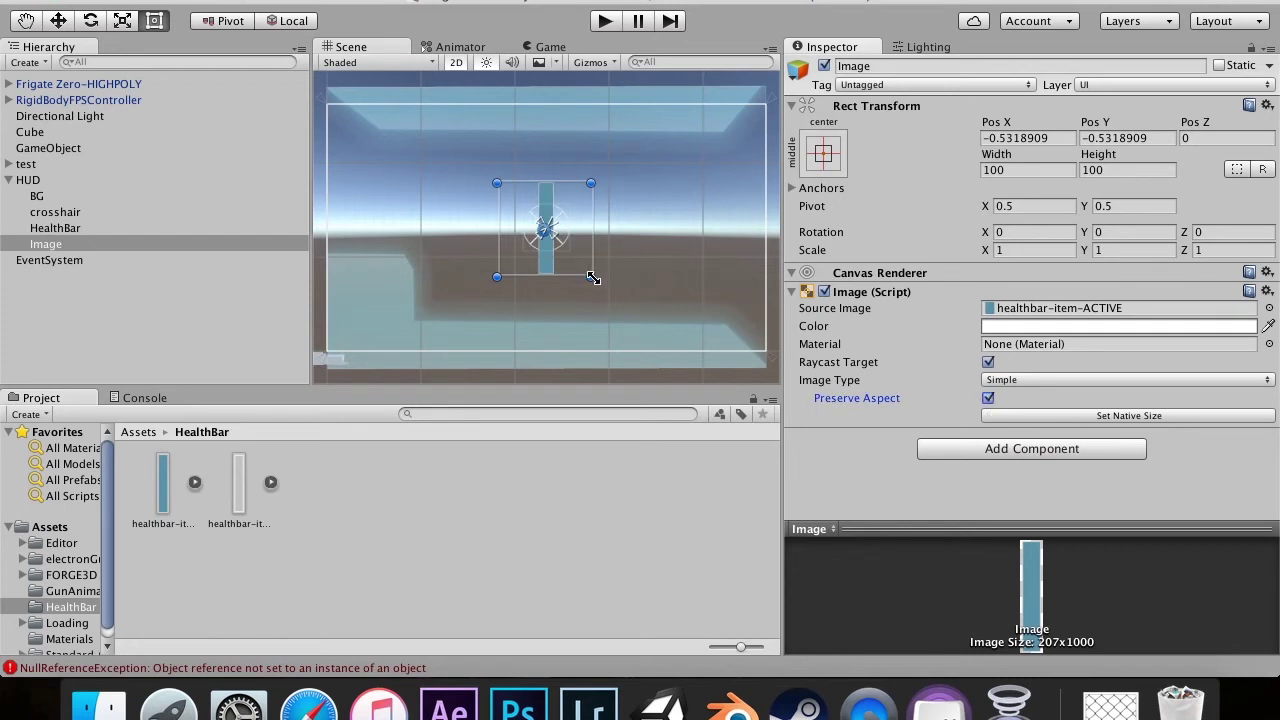
pyautogui.click(1018, 328)
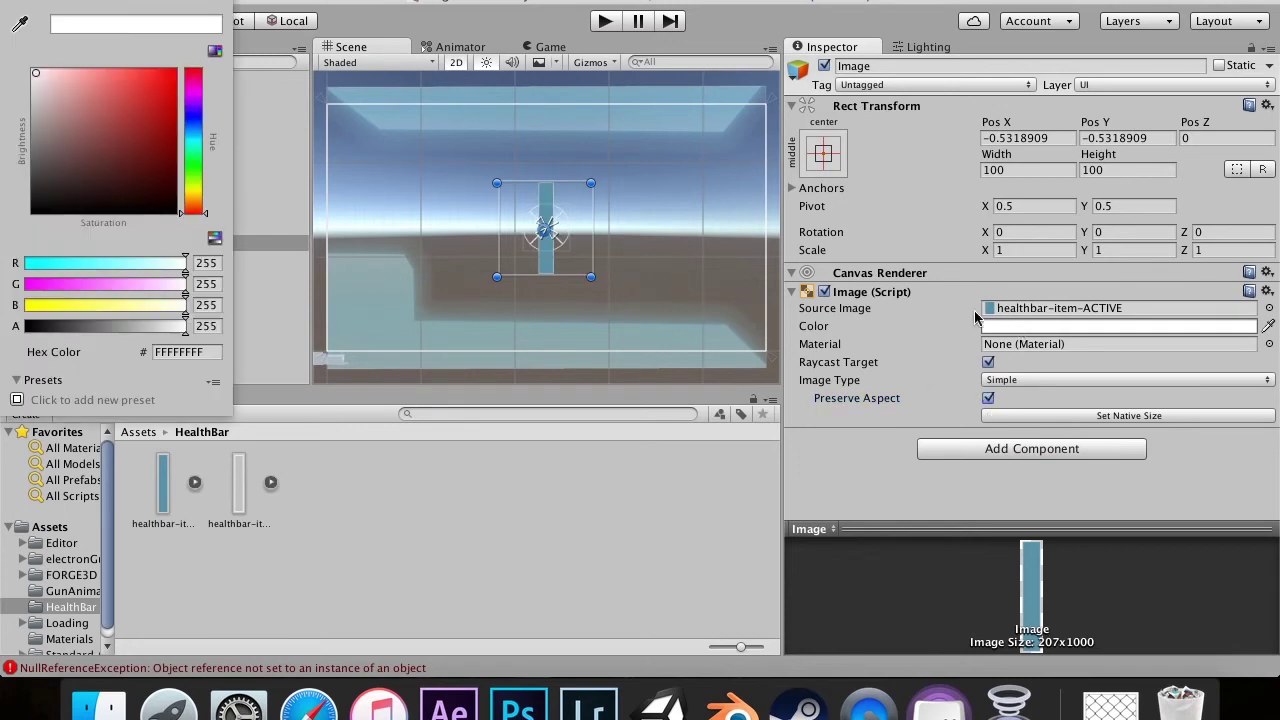
pyautogui.moveTo(180, 328); pyautogui.dragTo(126, 326)
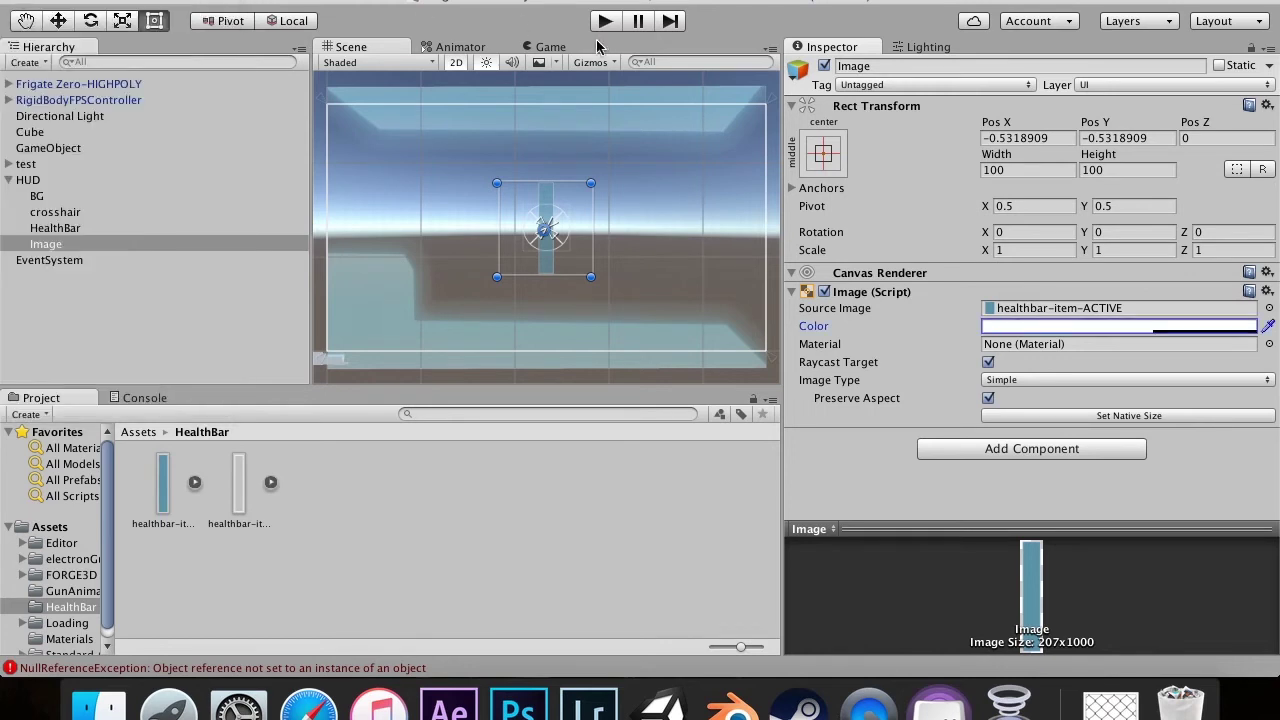
pyautogui.click(550, 47)
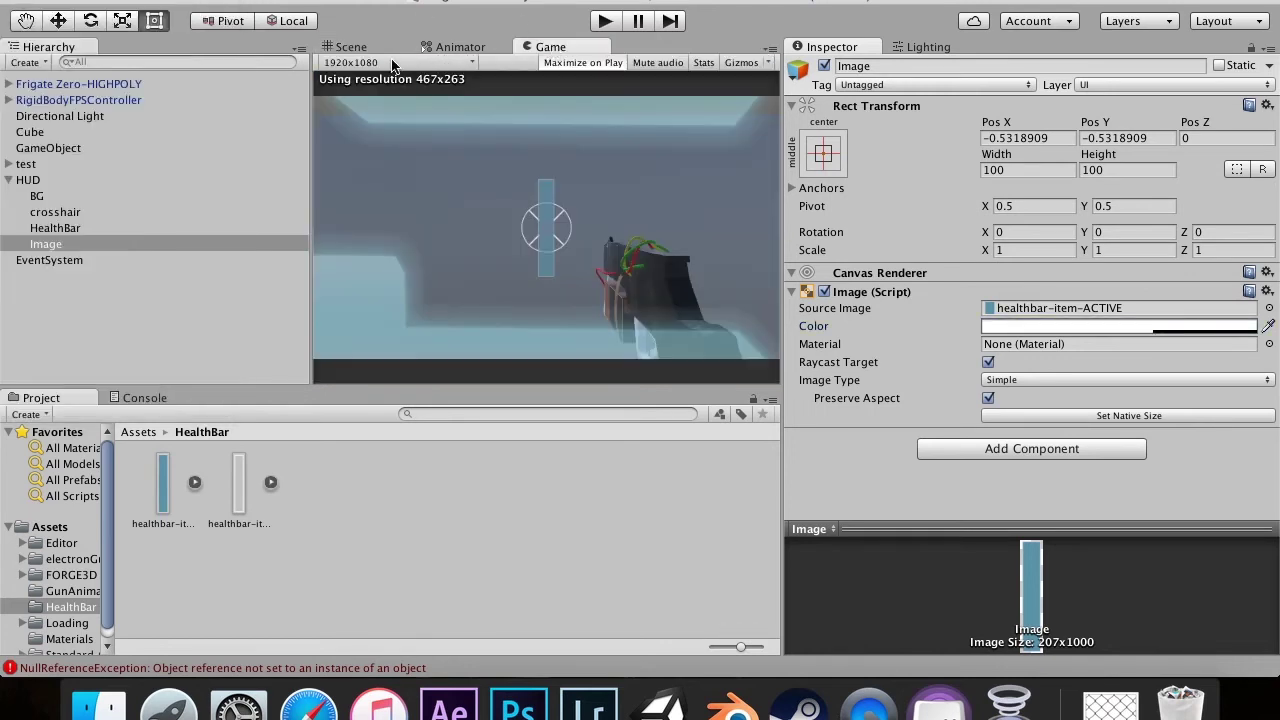
# Step: Move the Image to the top, shrink it to 27×27, and nest it under HealthBar
pyautogui.click(366, 48)
pyautogui.moveTo(570, 251); pyautogui.dragTo(639, 111)
pyautogui.click(562, 48)
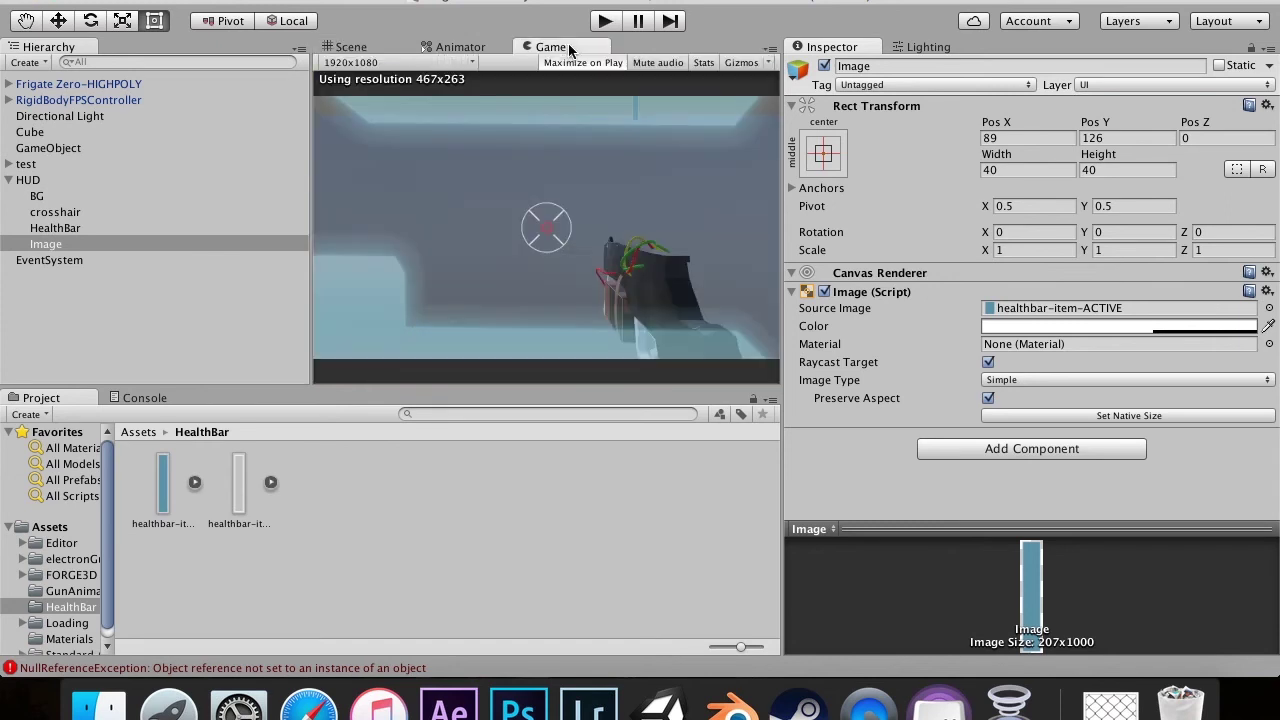
pyautogui.click(376, 48)
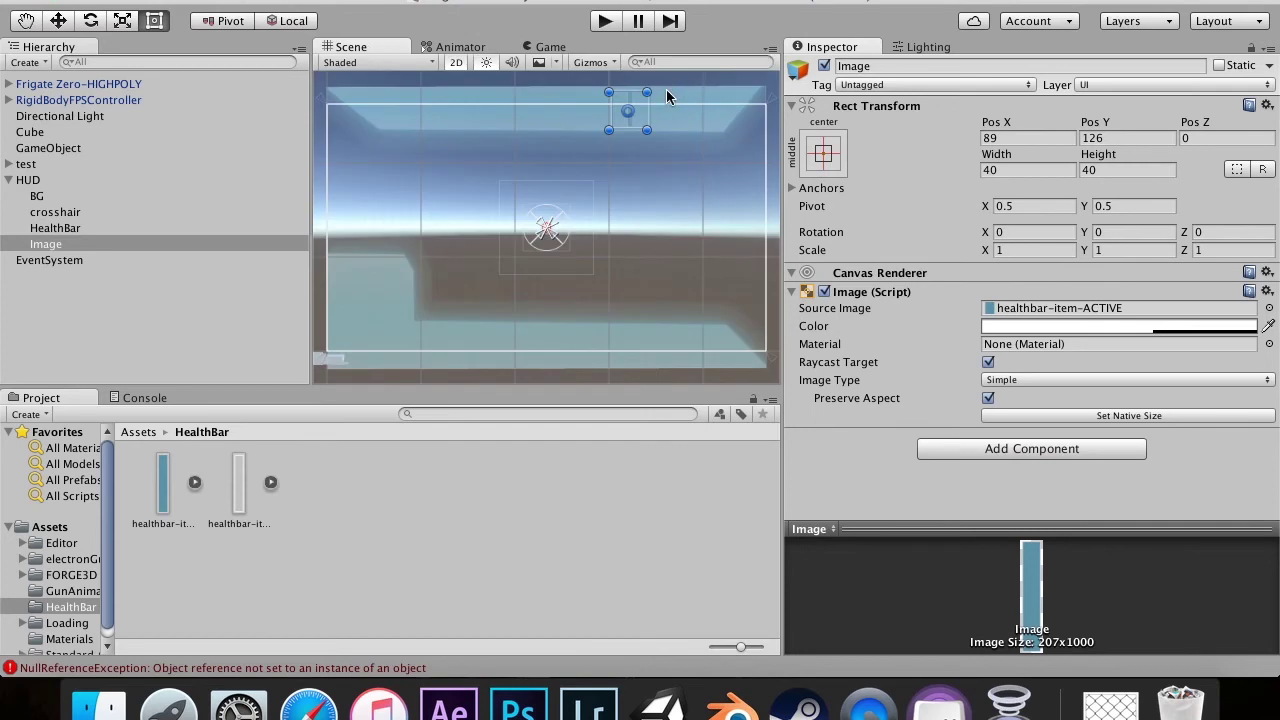
pyautogui.scroll(-2, 668, 96)
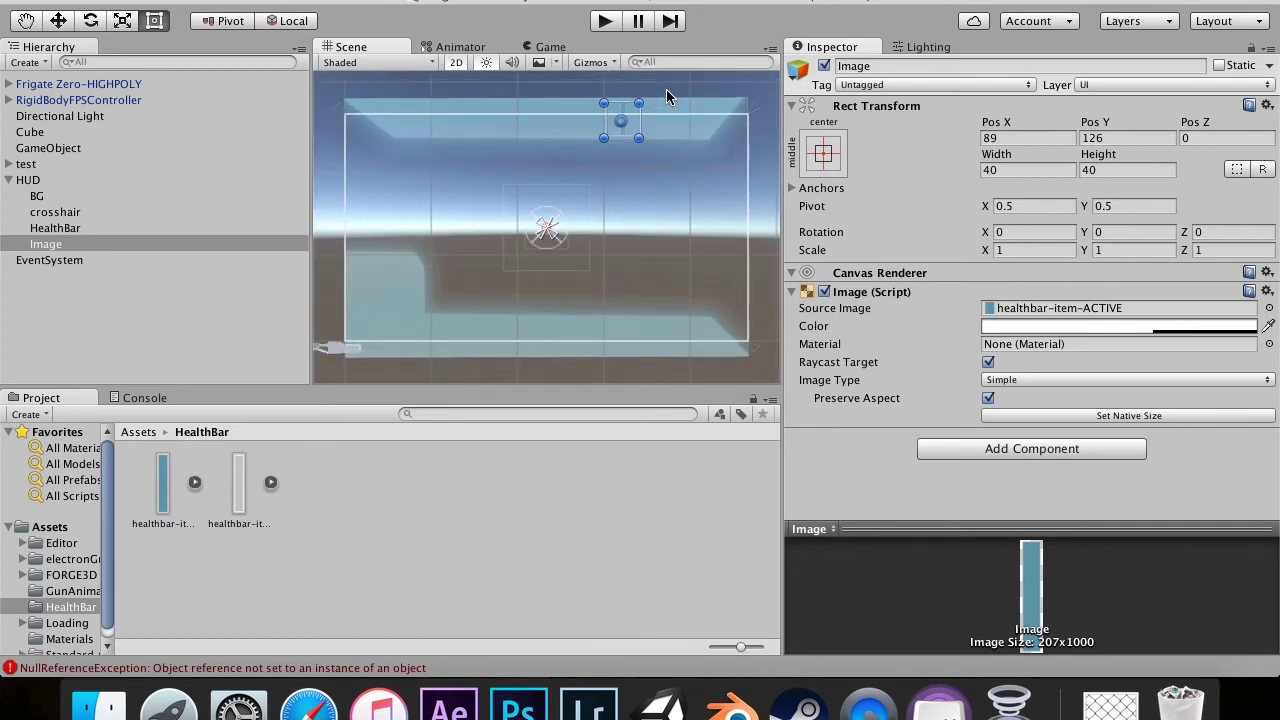
pyautogui.moveTo(640, 103)
pyautogui.mouseDown()
pyautogui.moveTo(616, 119)
pyautogui.moveTo(633, 115)
pyautogui.mouseUp()
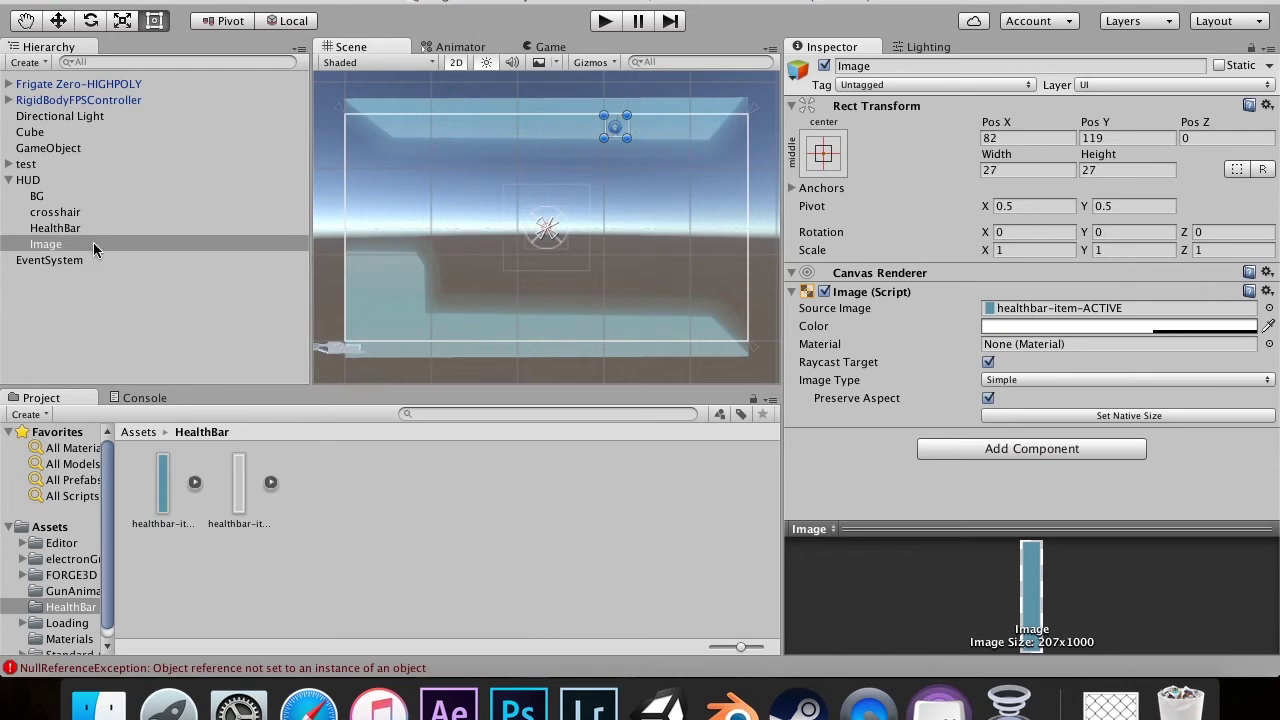
pyautogui.moveTo(92, 245)
pyautogui.mouseDown()
pyautogui.moveTo(80, 251)
pyautogui.moveTo(73, 230)
pyautogui.mouseUp()
pyautogui.press('super+d')
pyautogui.press('super+d')
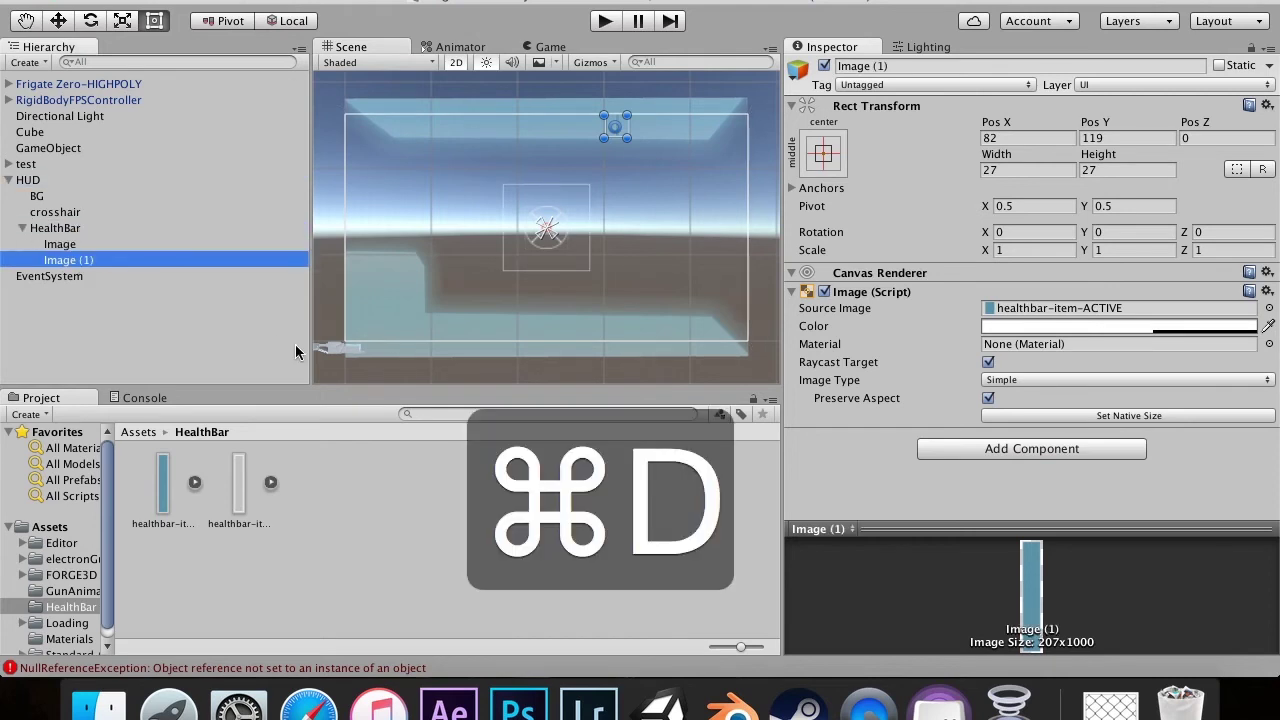
# Step: Duplicate the Image and set Pos X to 72 for Image (1) and 62 for Image (2)
pyautogui.press('super+d')
pyautogui.press('super+d')
pyautogui.press('super+d')
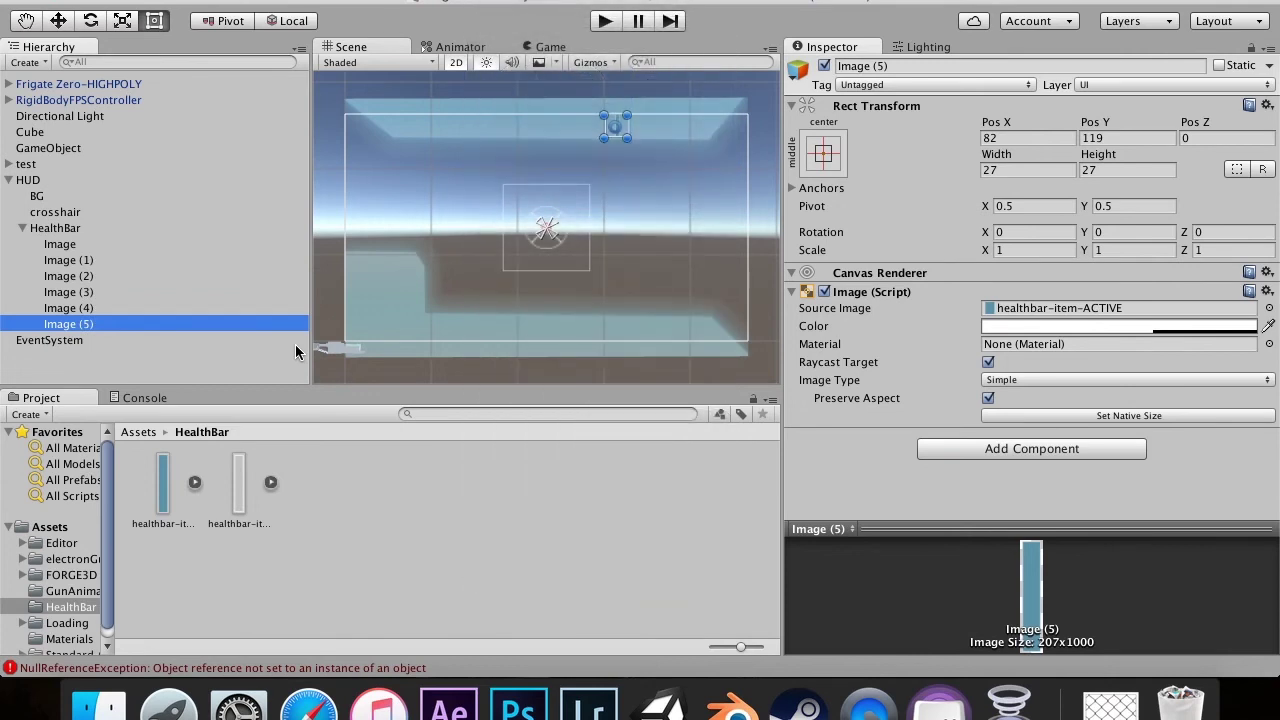
pyautogui.click(143, 259)
pyautogui.moveTo(1013, 124); pyautogui.dragTo(916, 170)
pyautogui.press('super+z')
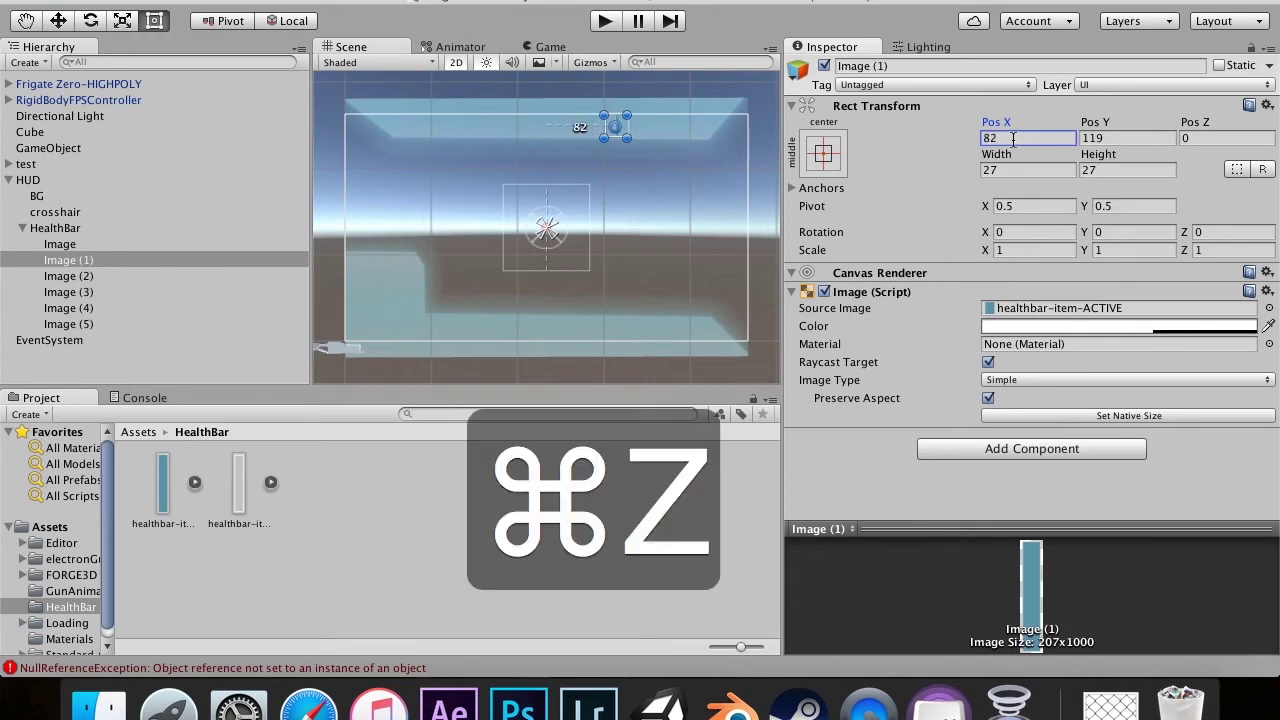
pyautogui.write('72')
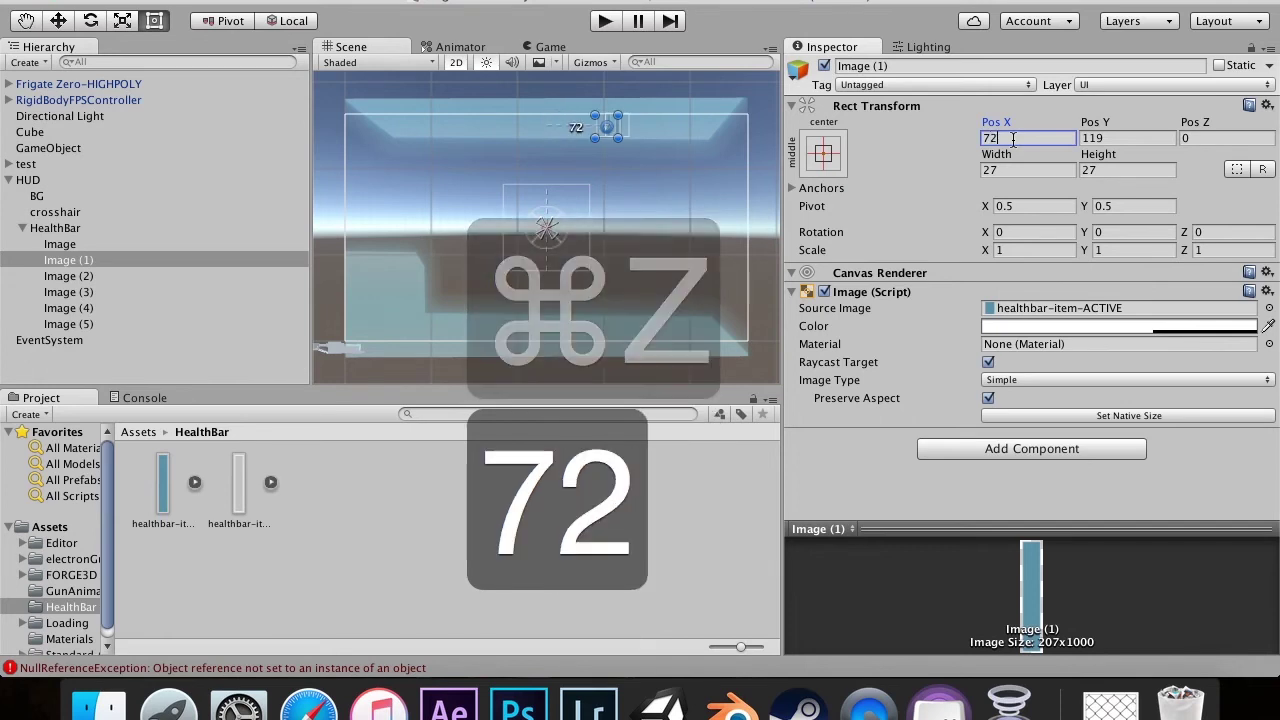
pyautogui.press('Return')
pyautogui.click(122, 280)
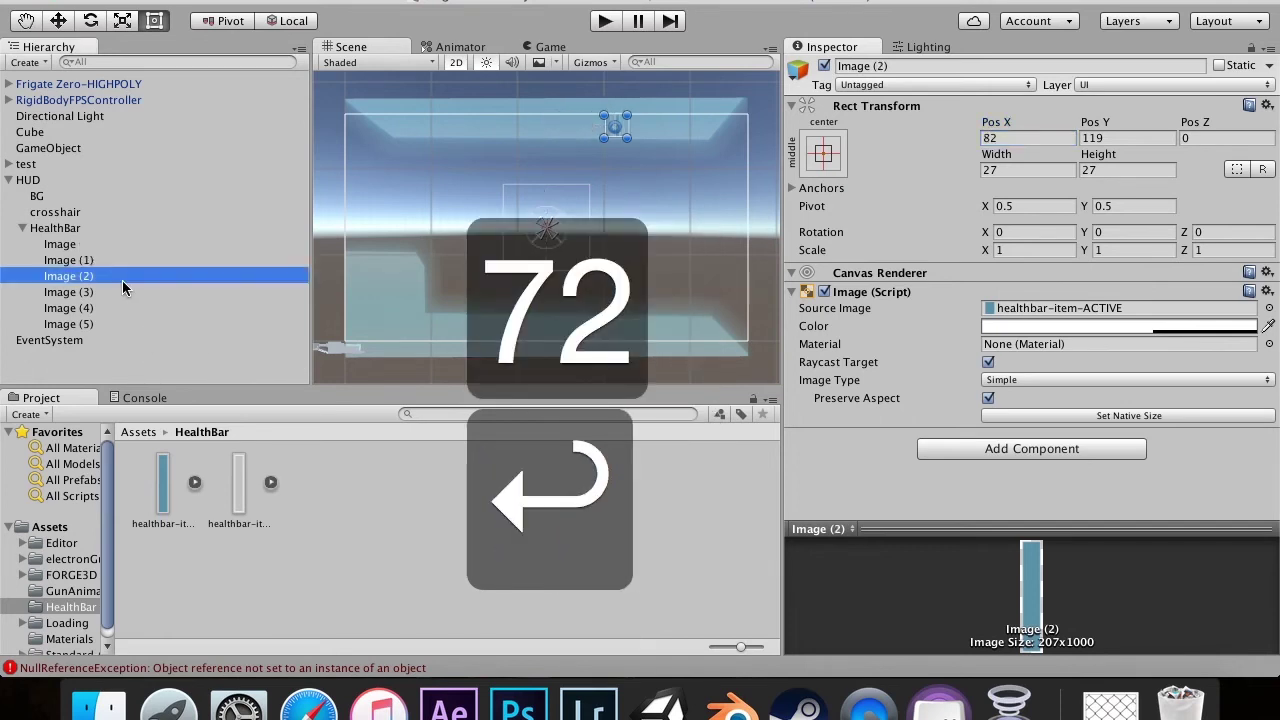
pyautogui.click(1017, 138)
pyautogui.write('62')
pyautogui.press('Return')
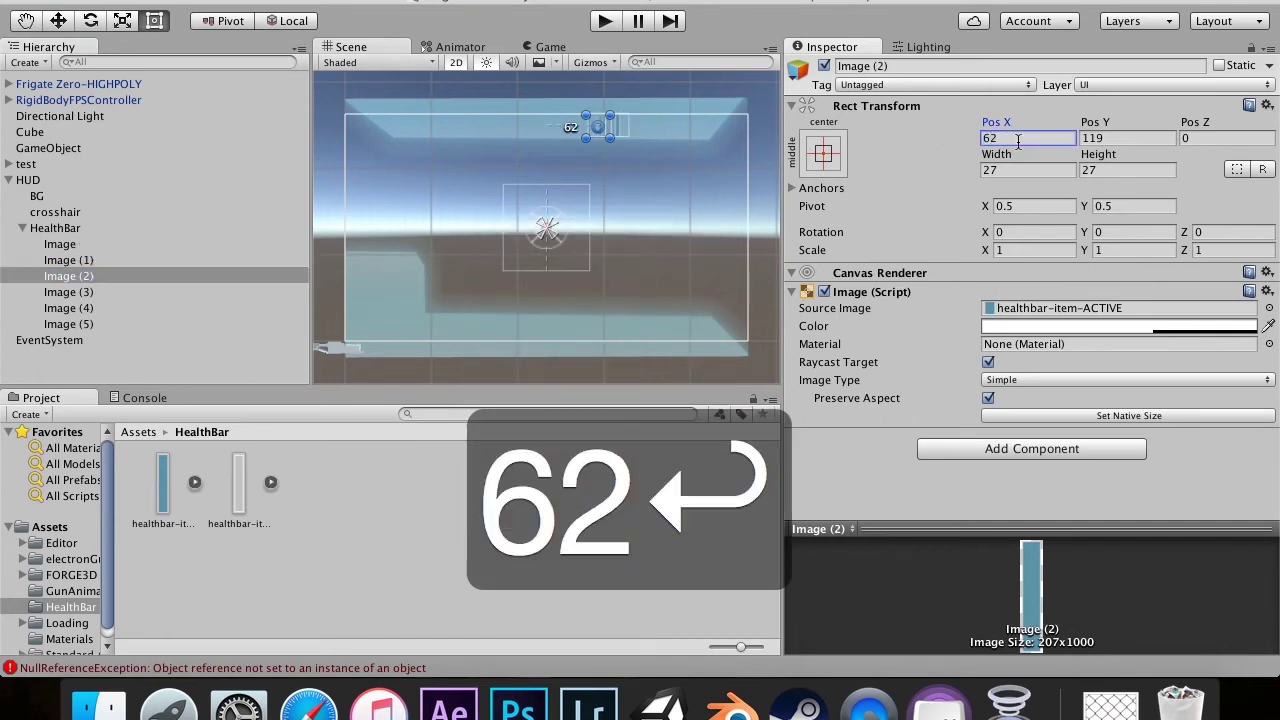
# Step: Set Pos X 52, 42, 32 for Images (3)–(5), then duplicate further copies
pyautogui.click(108, 292)
pyautogui.click(1017, 152)
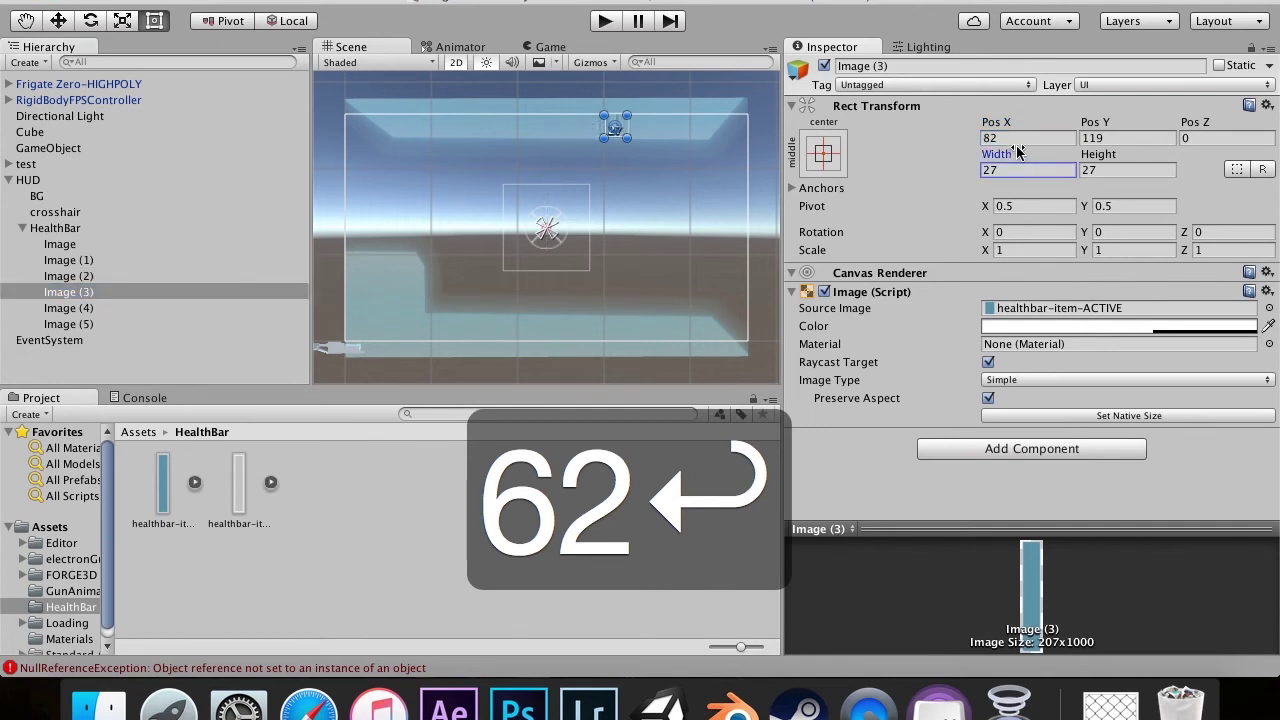
pyautogui.click(1017, 138)
pyautogui.write('52')
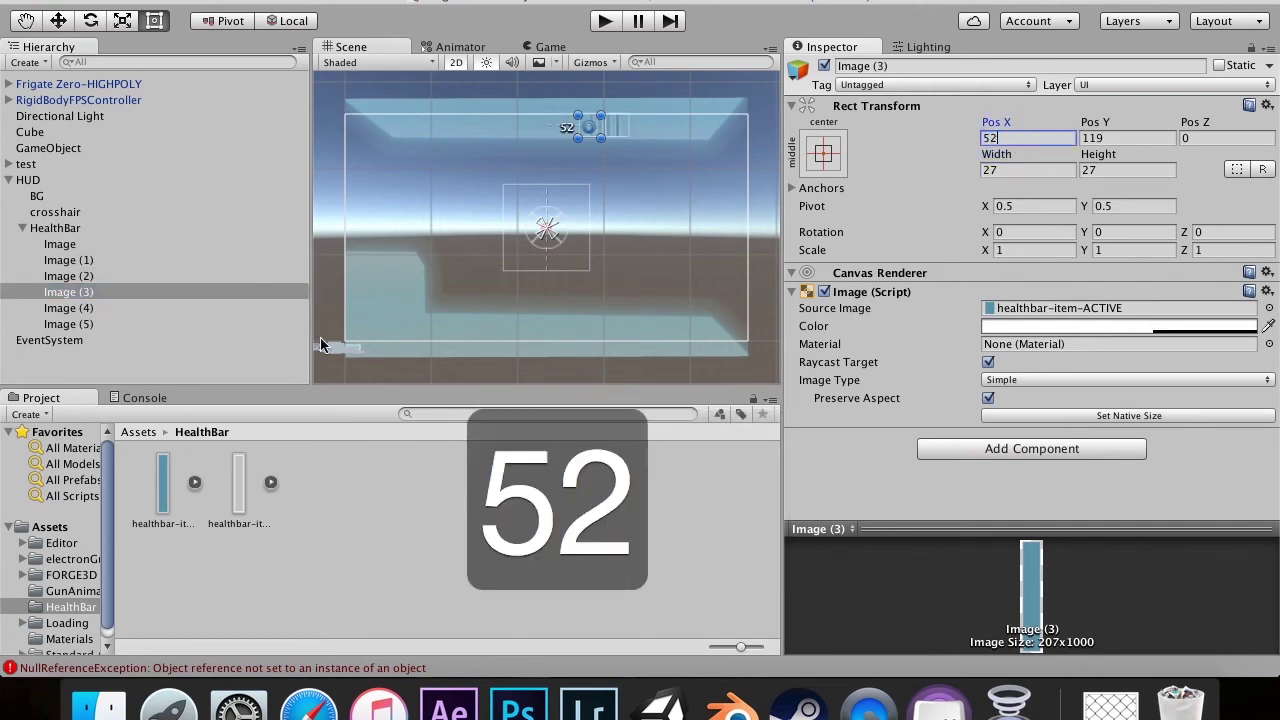
pyautogui.click(150, 307)
pyautogui.click(1003, 138)
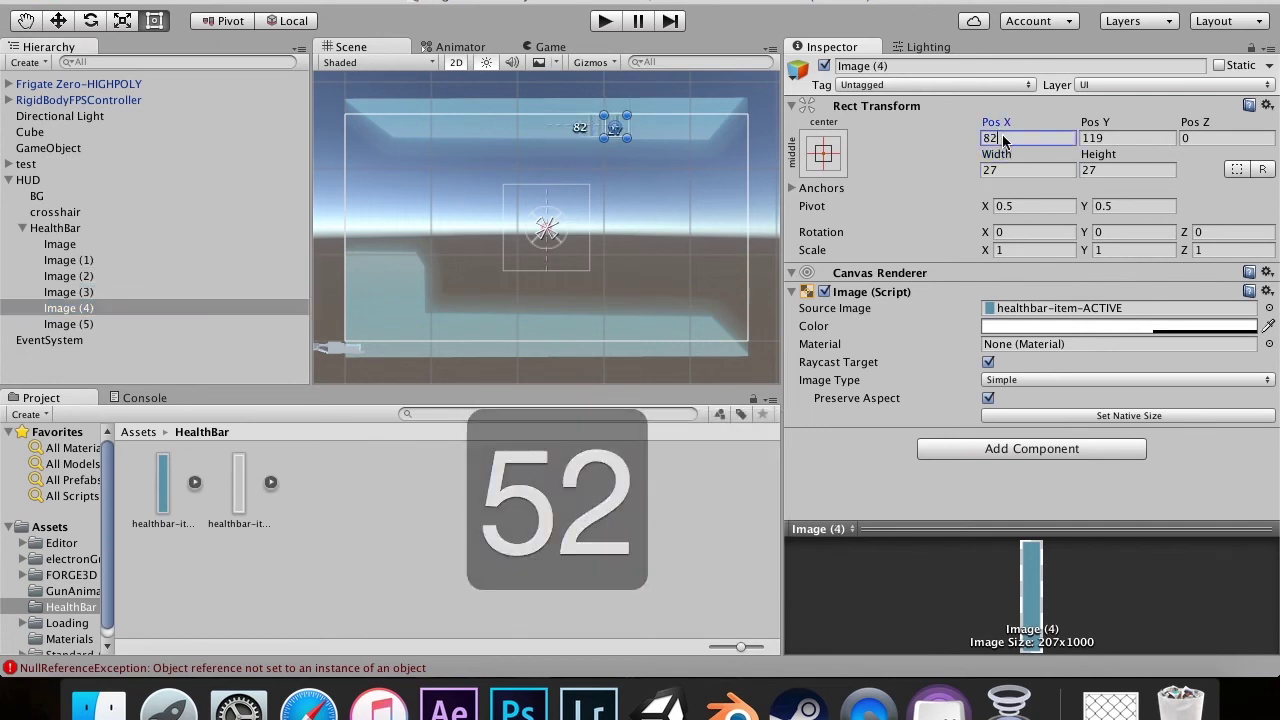
pyautogui.write('42')
pyautogui.click(148, 311)
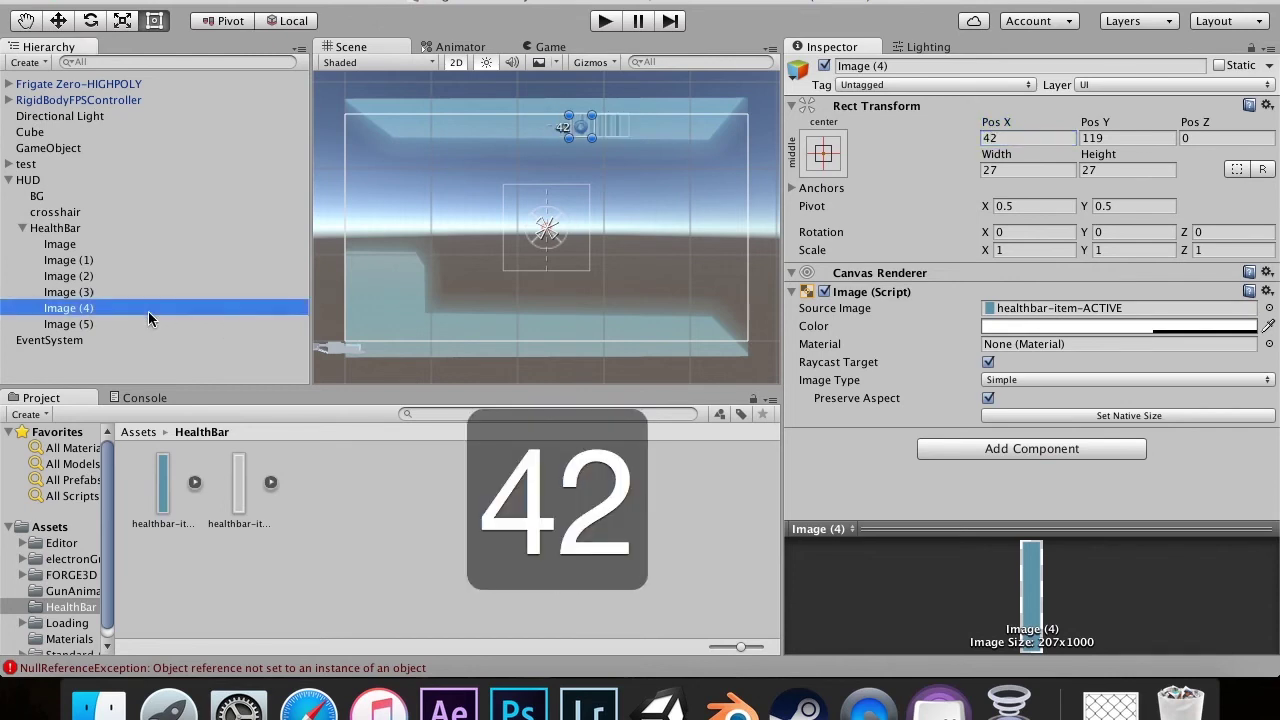
pyautogui.click(150, 323)
pyautogui.click(1000, 138)
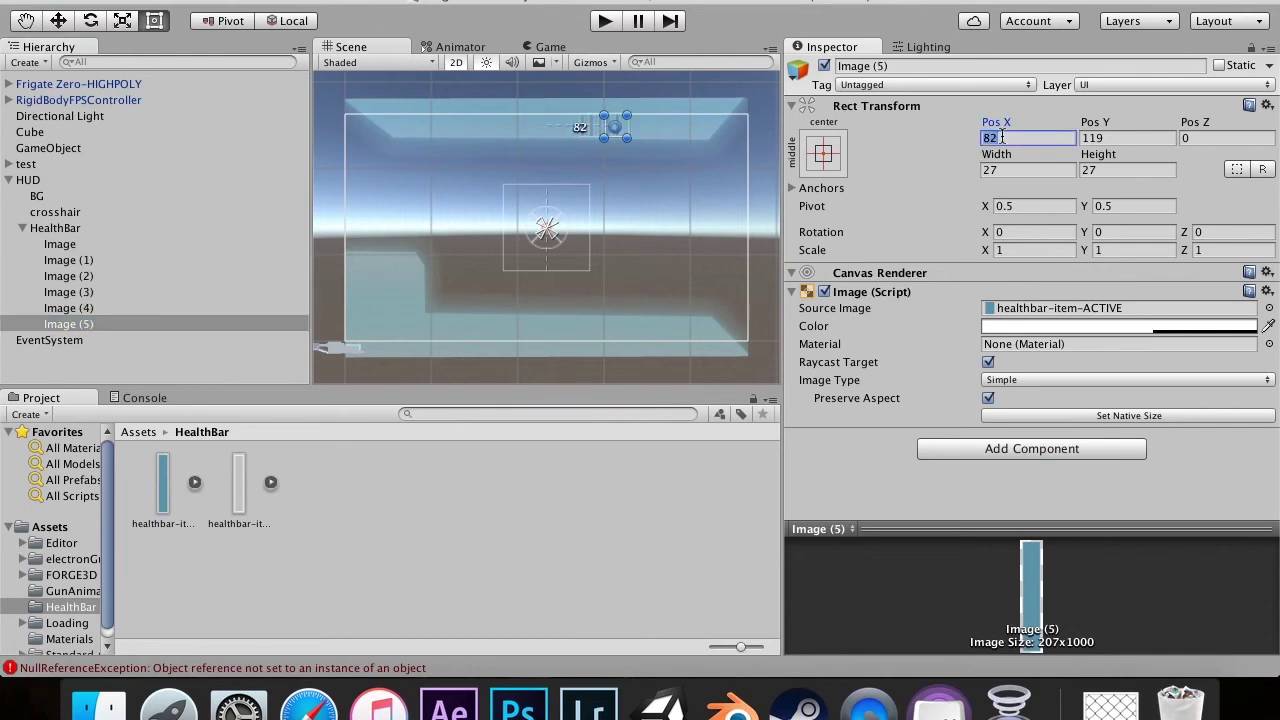
pyautogui.write('32')
pyautogui.press('Return')
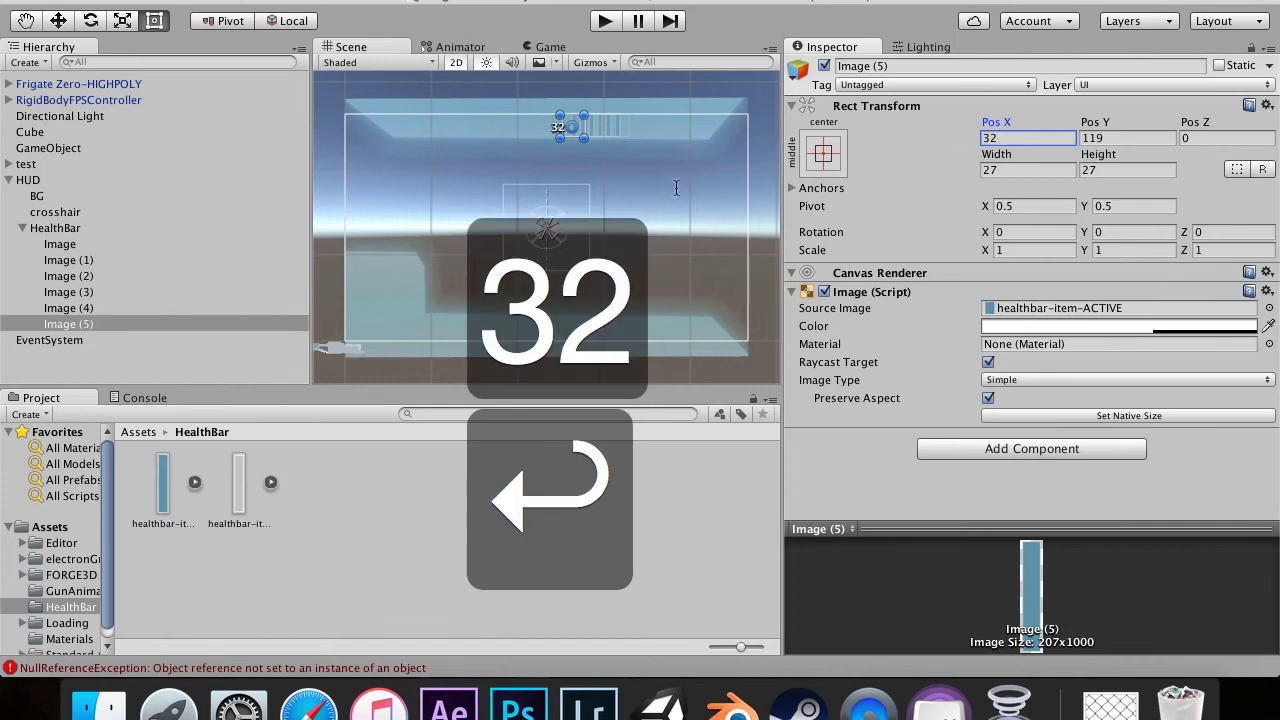
pyautogui.click(99, 325)
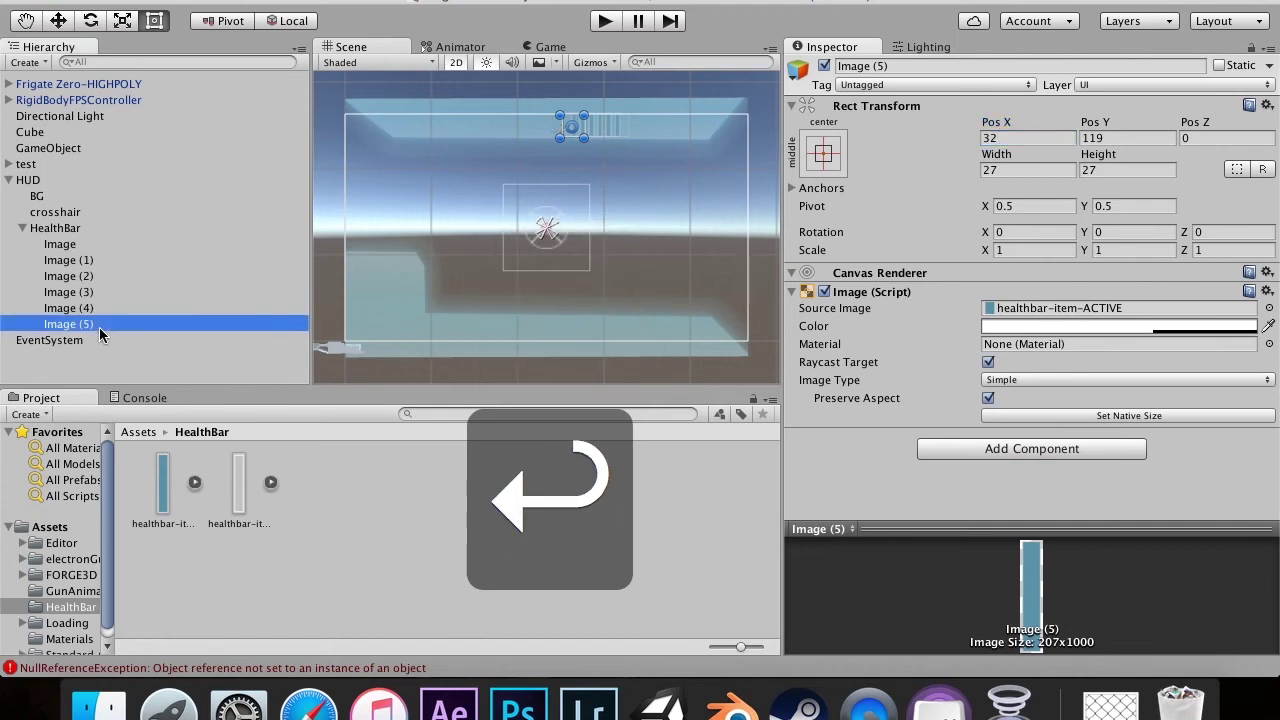
pyautogui.press('super+d')
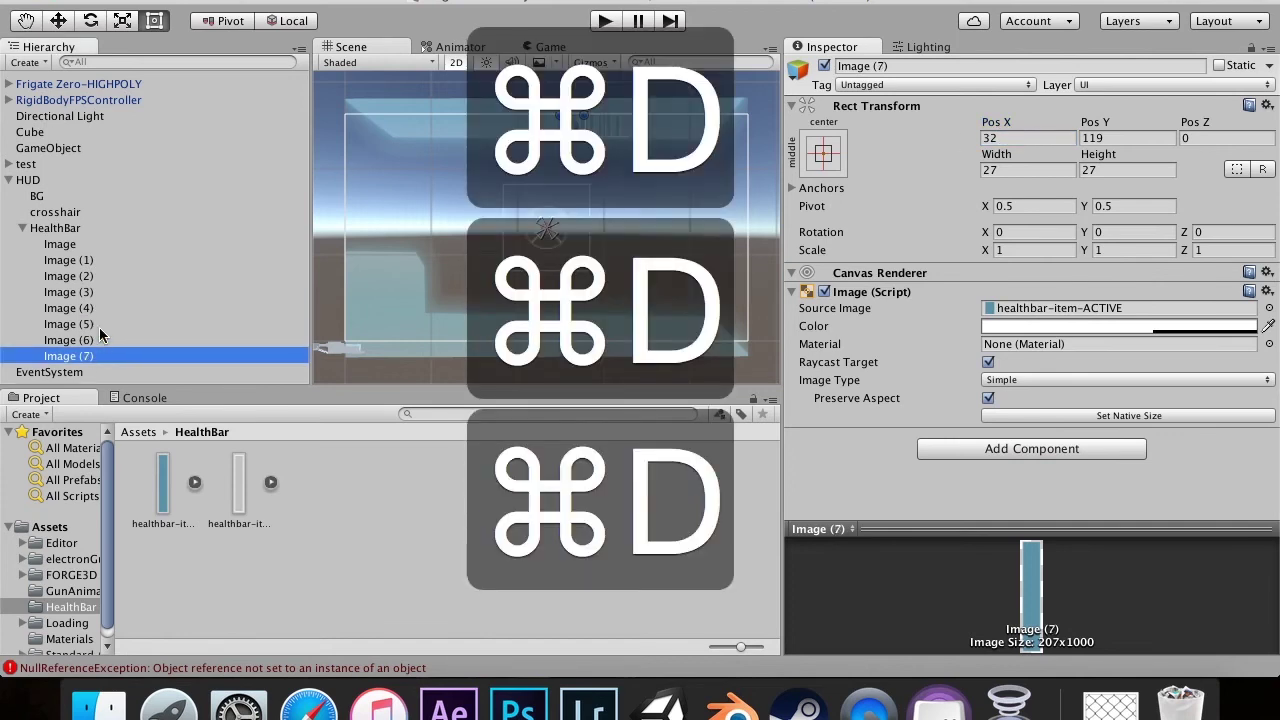
pyautogui.press('super+d')
pyautogui.press('super+d')
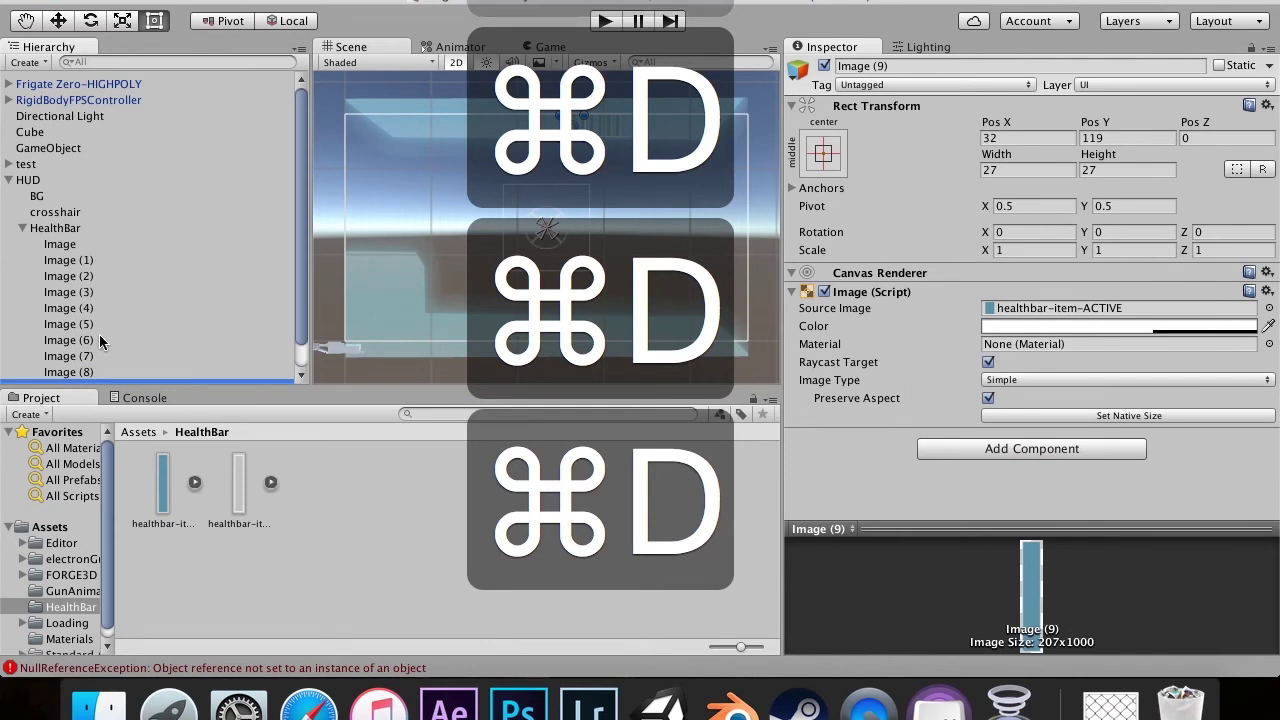
# Step: Set Pos X to 22 for Image (6) and 12 for Image (7)
pyautogui.click(100, 335)
pyautogui.click(99, 326)
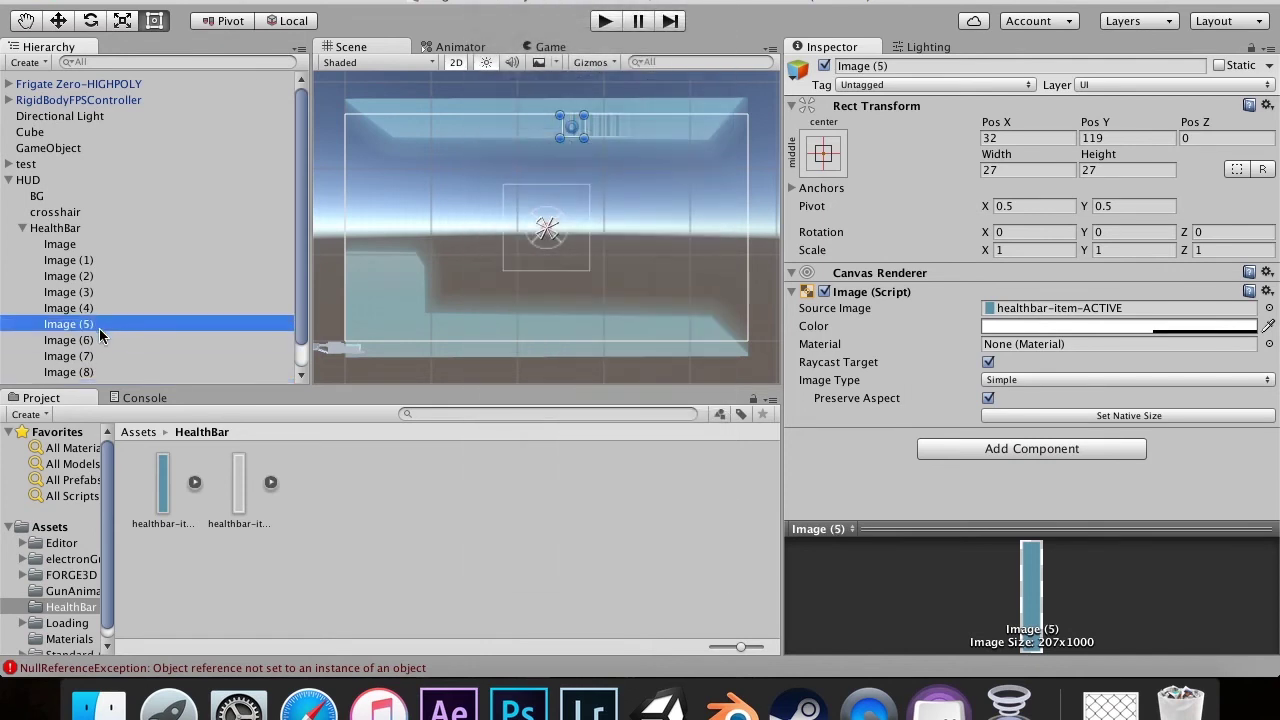
pyautogui.click(100, 340)
pyautogui.click(1021, 141)
pyautogui.write('22')
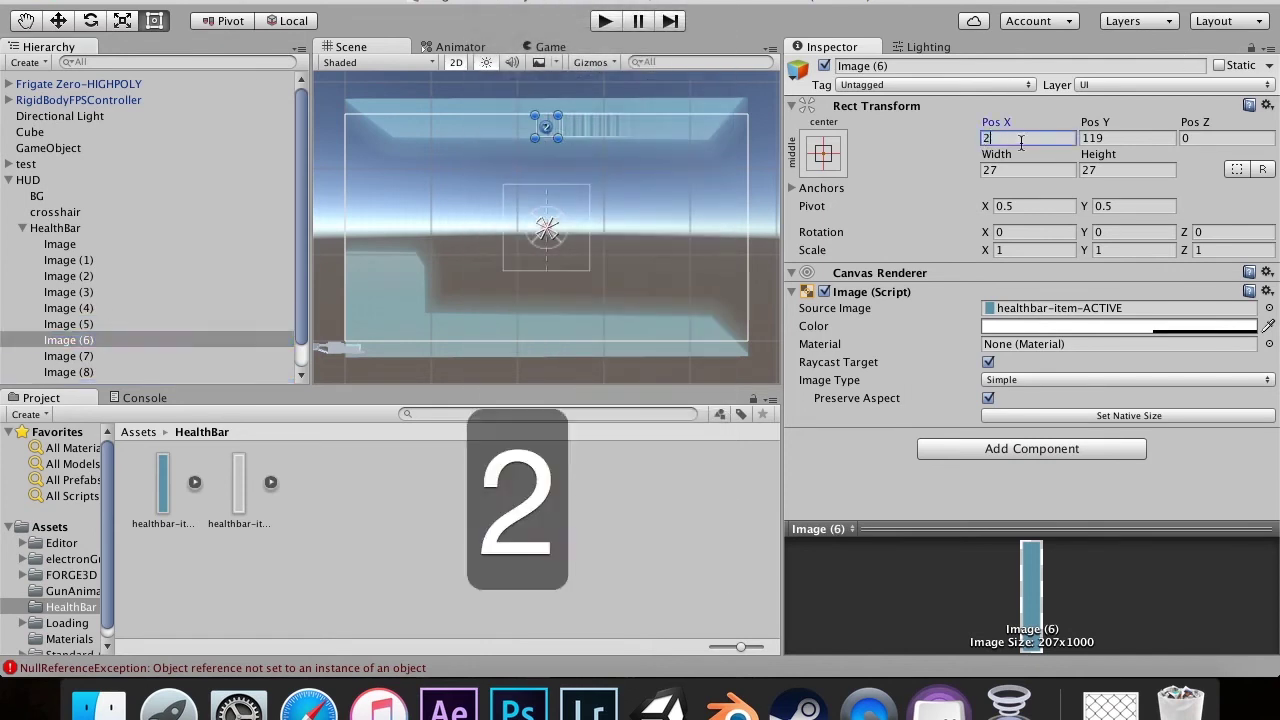
pyautogui.press('Return')
pyautogui.click(90, 358)
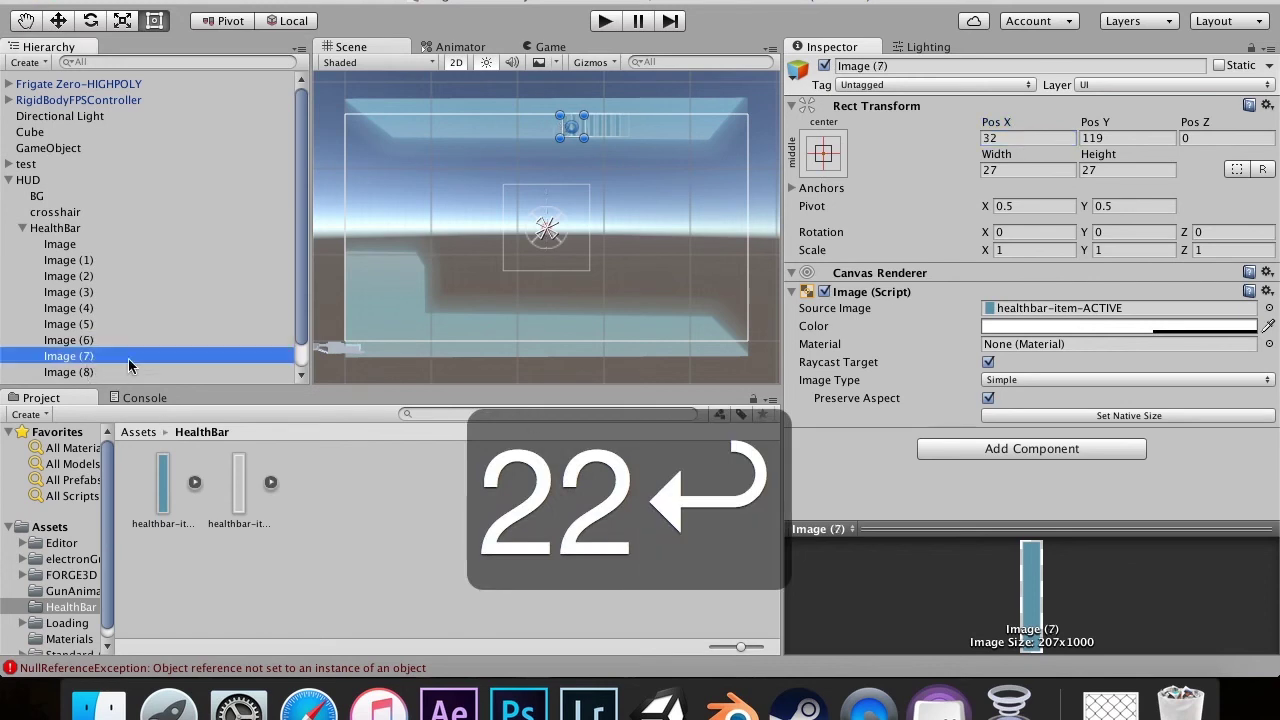
pyautogui.click(1025, 138)
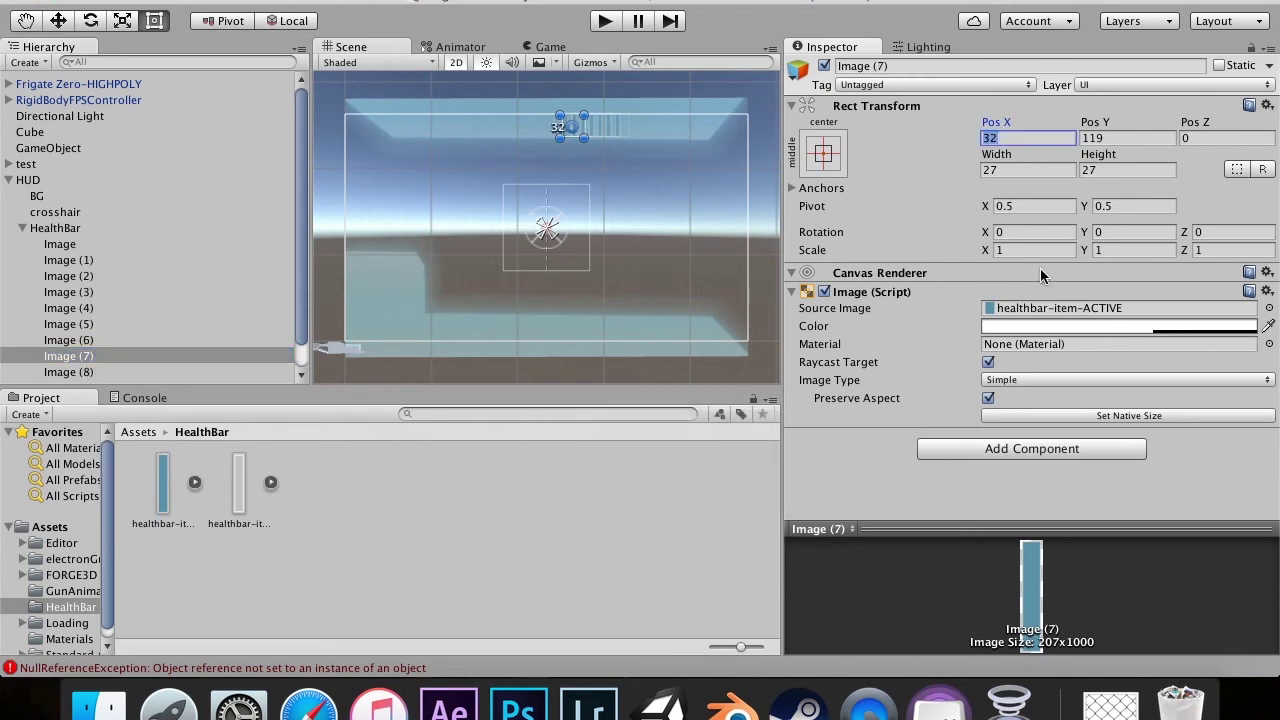
pyautogui.write('12')
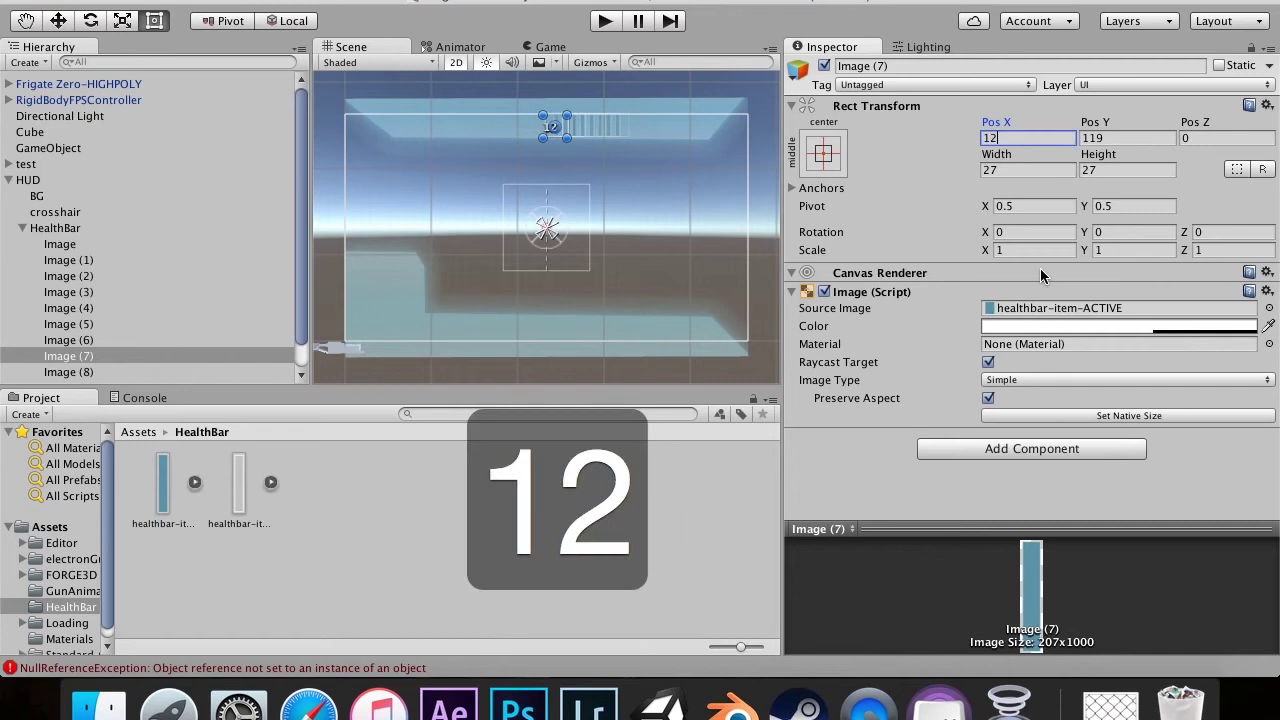
pyautogui.press('Return')
# Step: Set Pos X to 2 for Image (8) and -12 for Image (9)
pyautogui.scroll(-2, 105, 355)
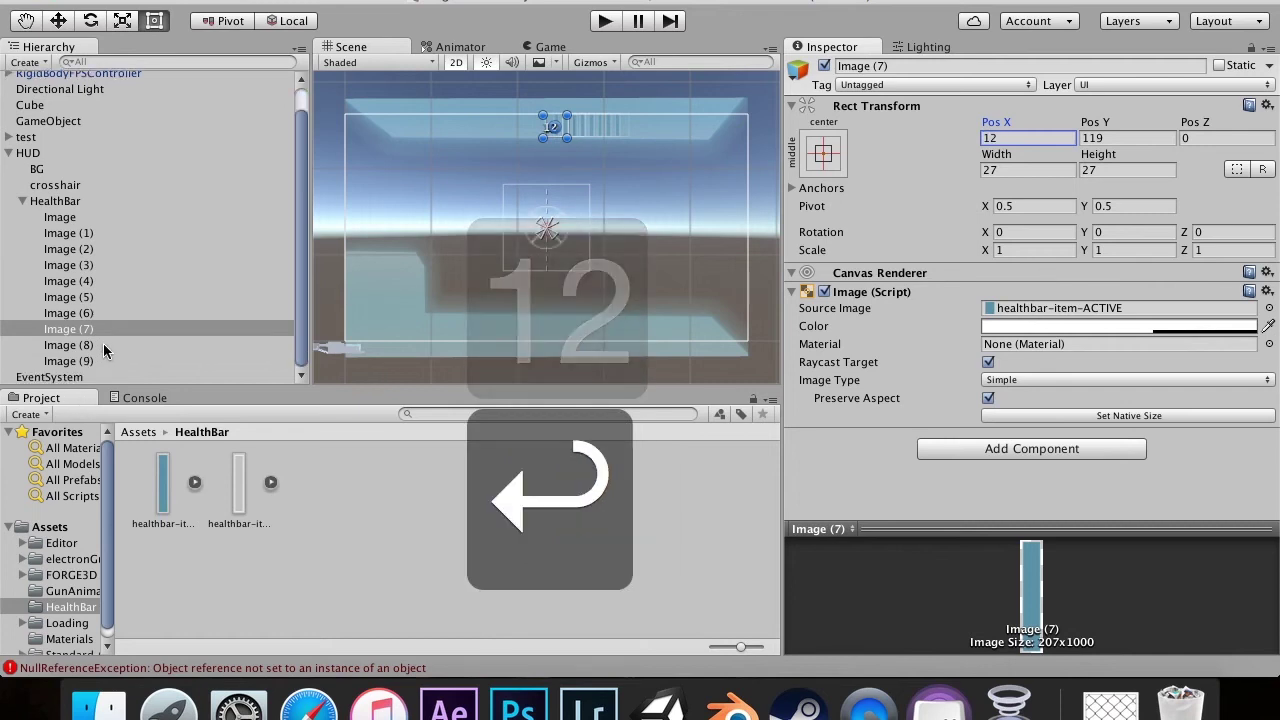
pyautogui.click(104, 346)
pyautogui.click(1020, 139)
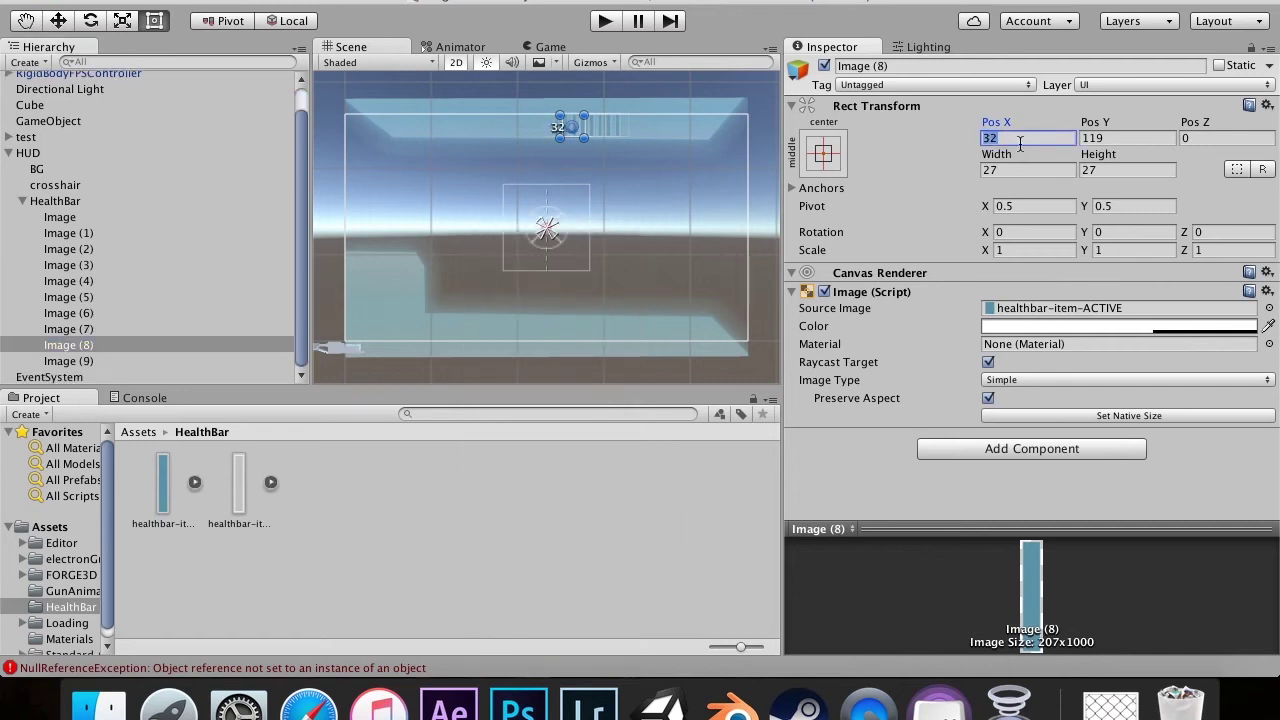
pyautogui.write('2')
pyautogui.press('Return')
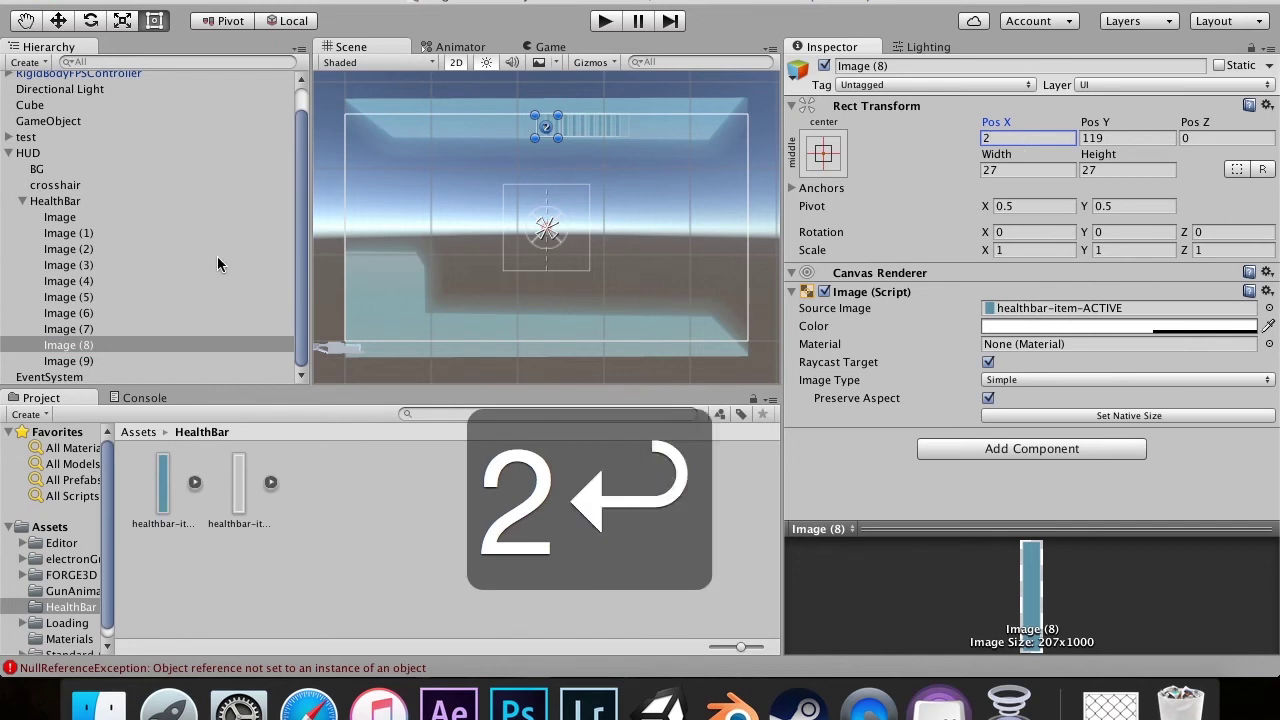
pyautogui.click(104, 360)
pyautogui.click(1007, 139)
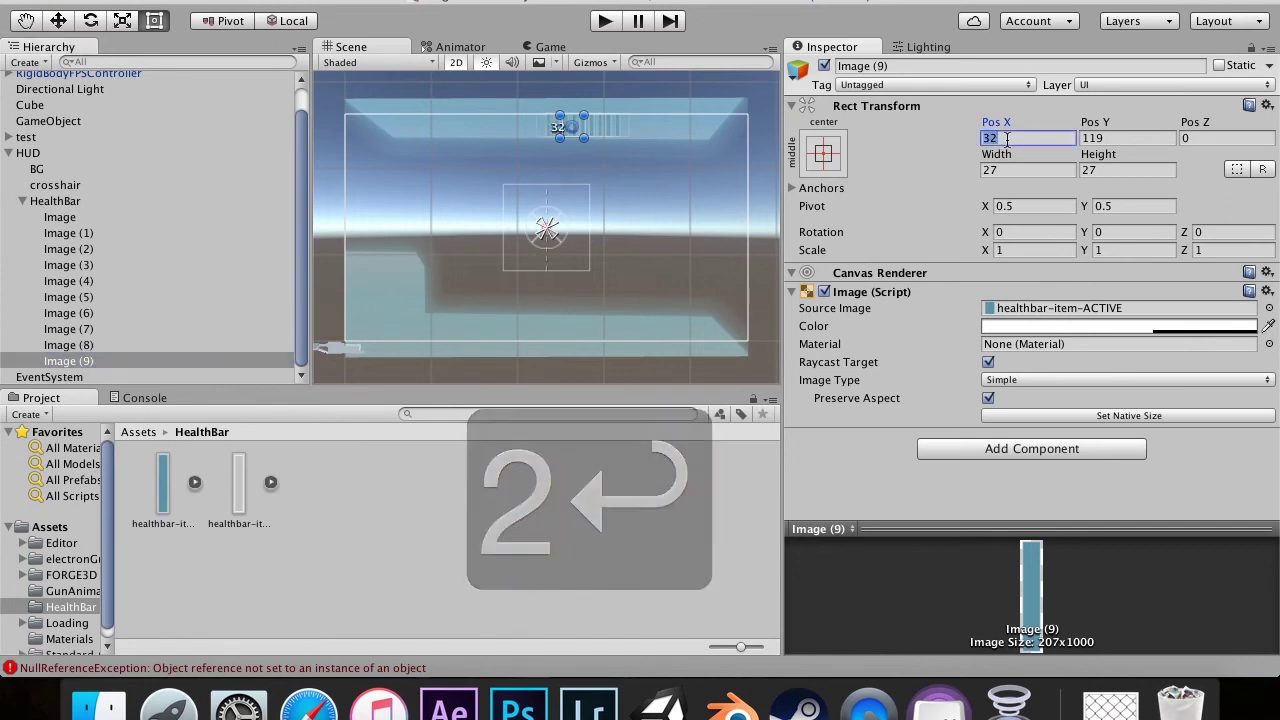
pyautogui.write('-12')
pyautogui.press('Return')
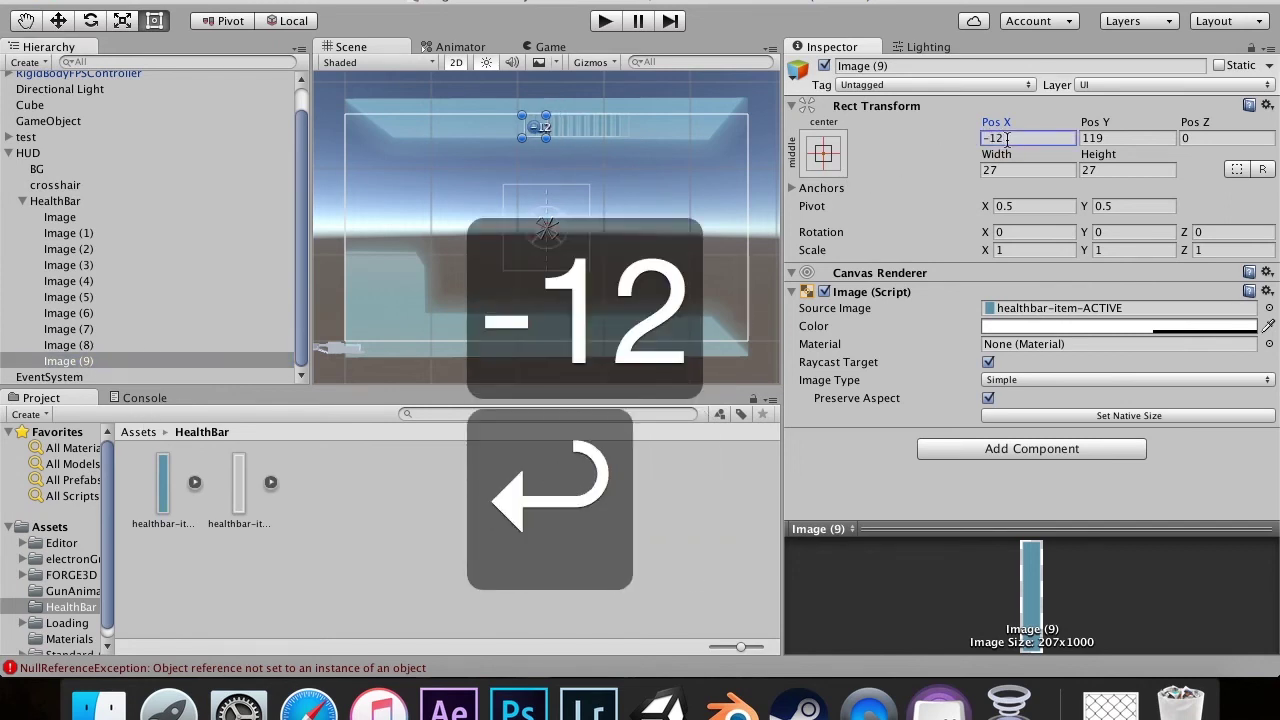
# Step: Preview the ten-image row in the Game view and recheck Images (8) and (9)
pyautogui.click(550, 47)
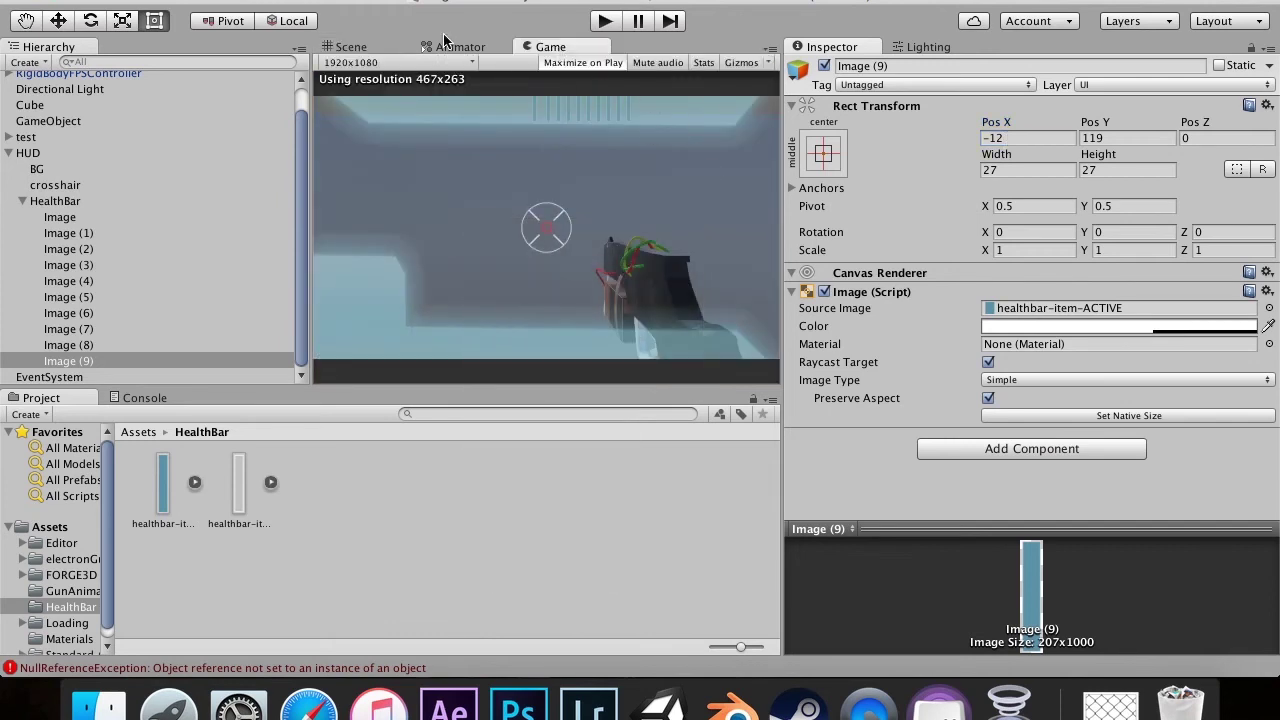
pyautogui.click(350, 47)
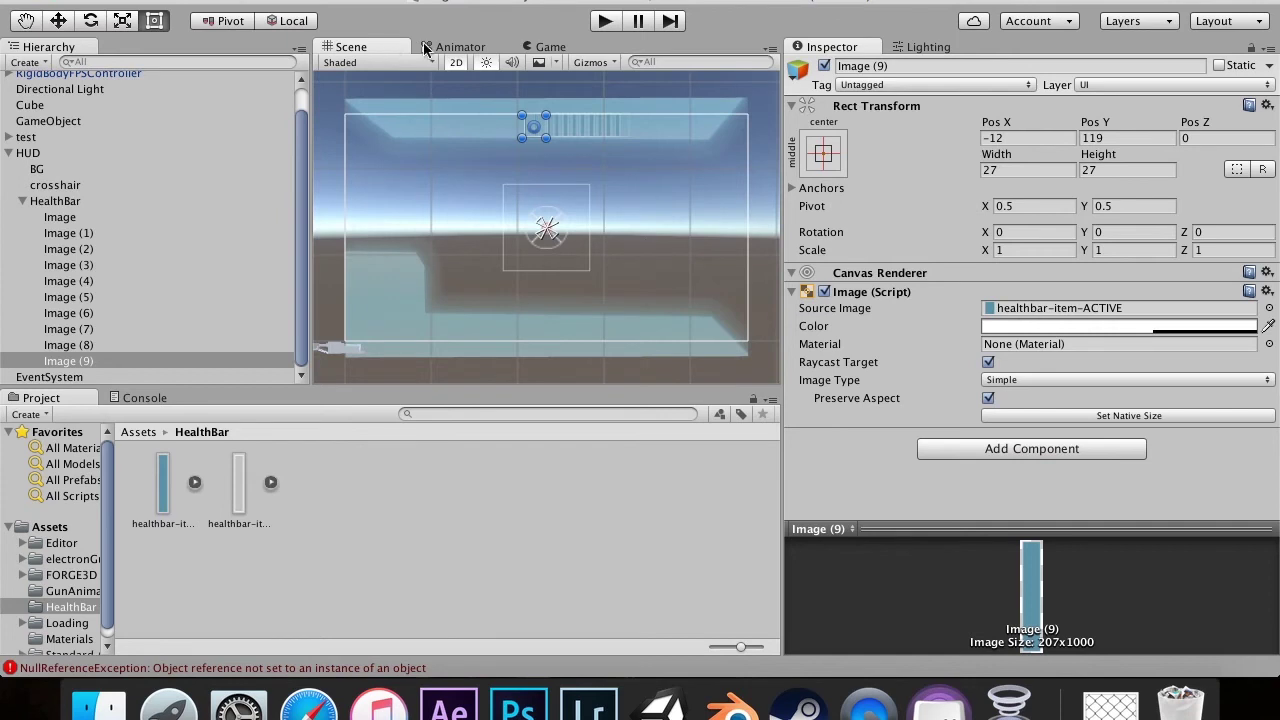
pyautogui.click(93, 348)
pyautogui.click(81, 362)
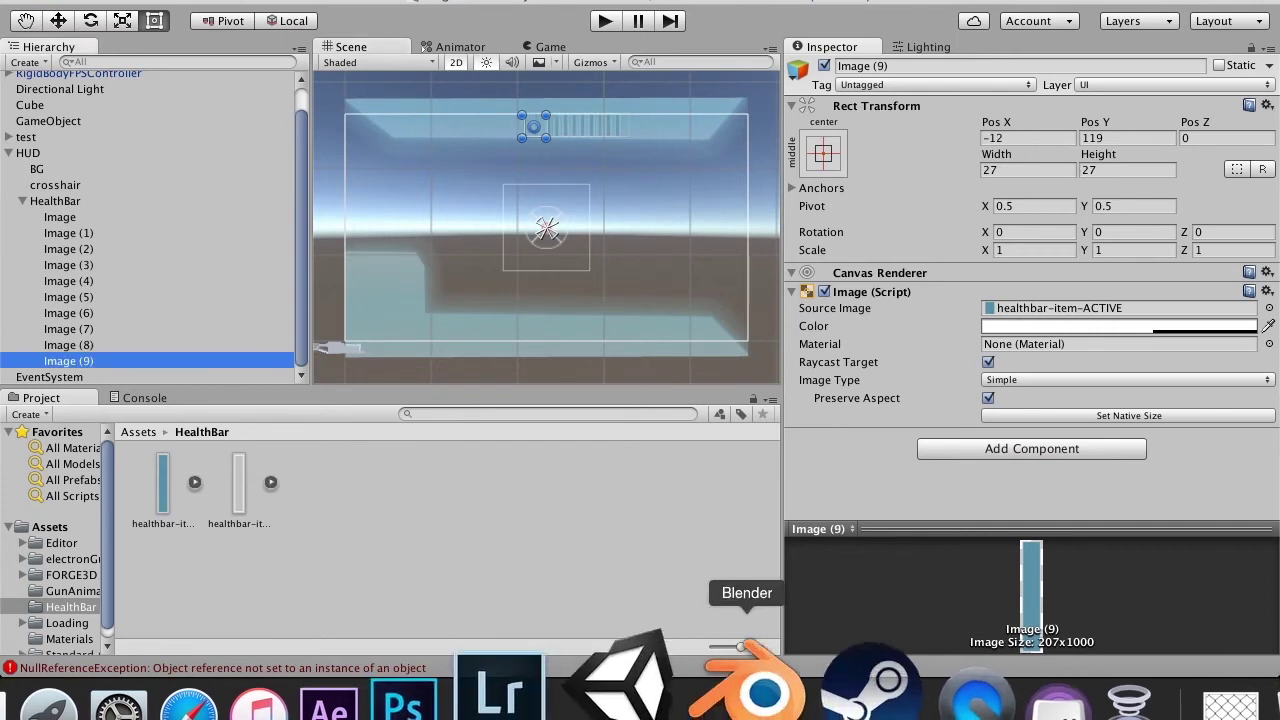
# Step: Launch Calculator, clear it, and compute 2 − 10 to get -8
pyautogui.click(150, 680)
pyautogui.write('calc')
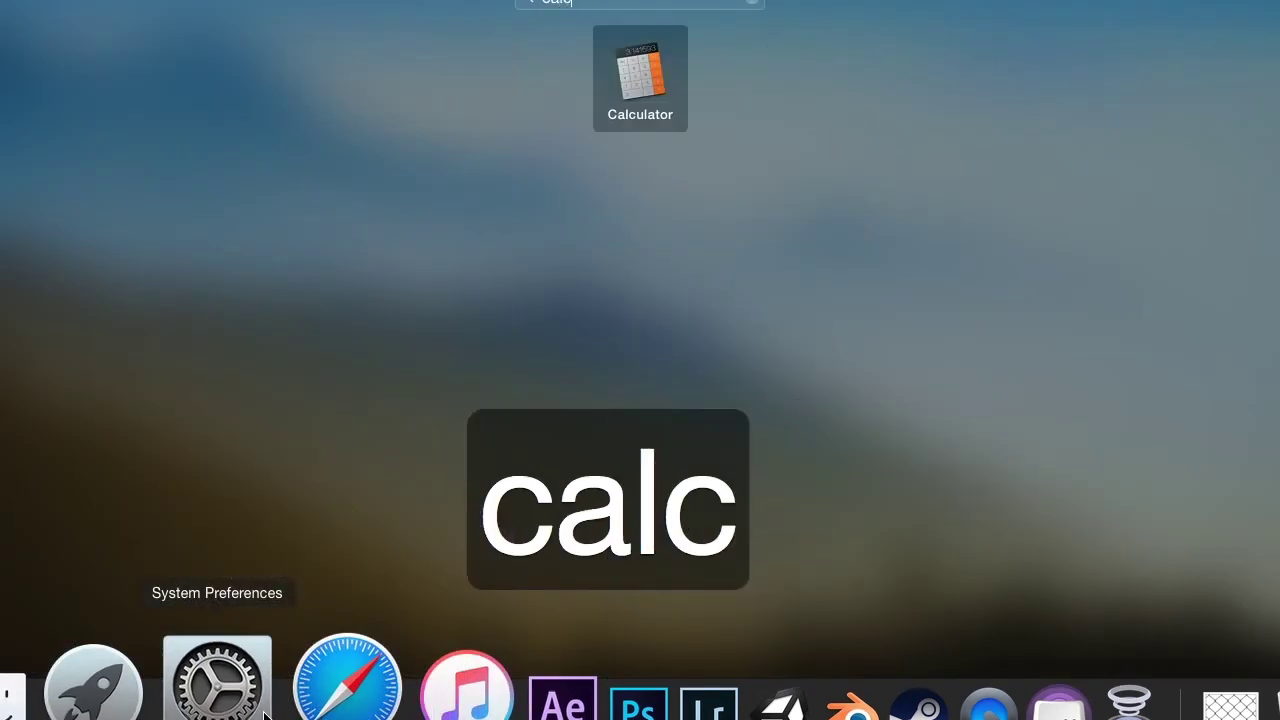
pyautogui.press('Return')
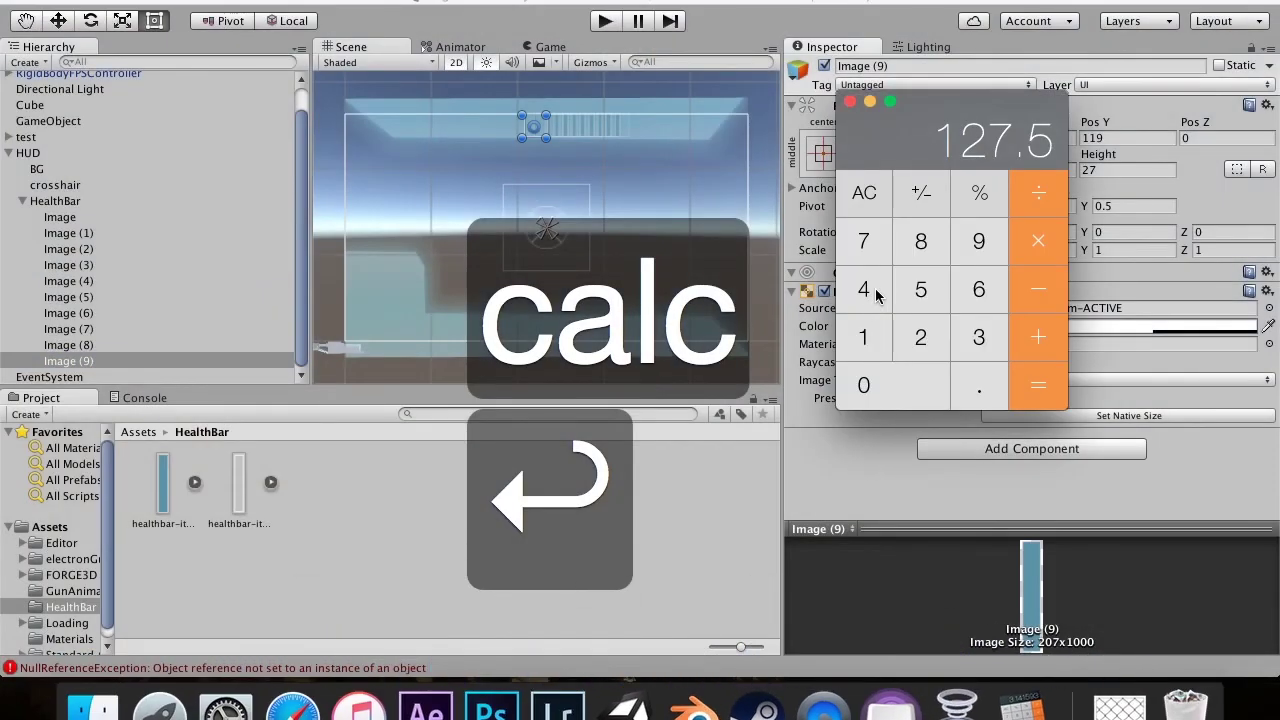
pyautogui.press('Escape')
pyautogui.press('Escape')
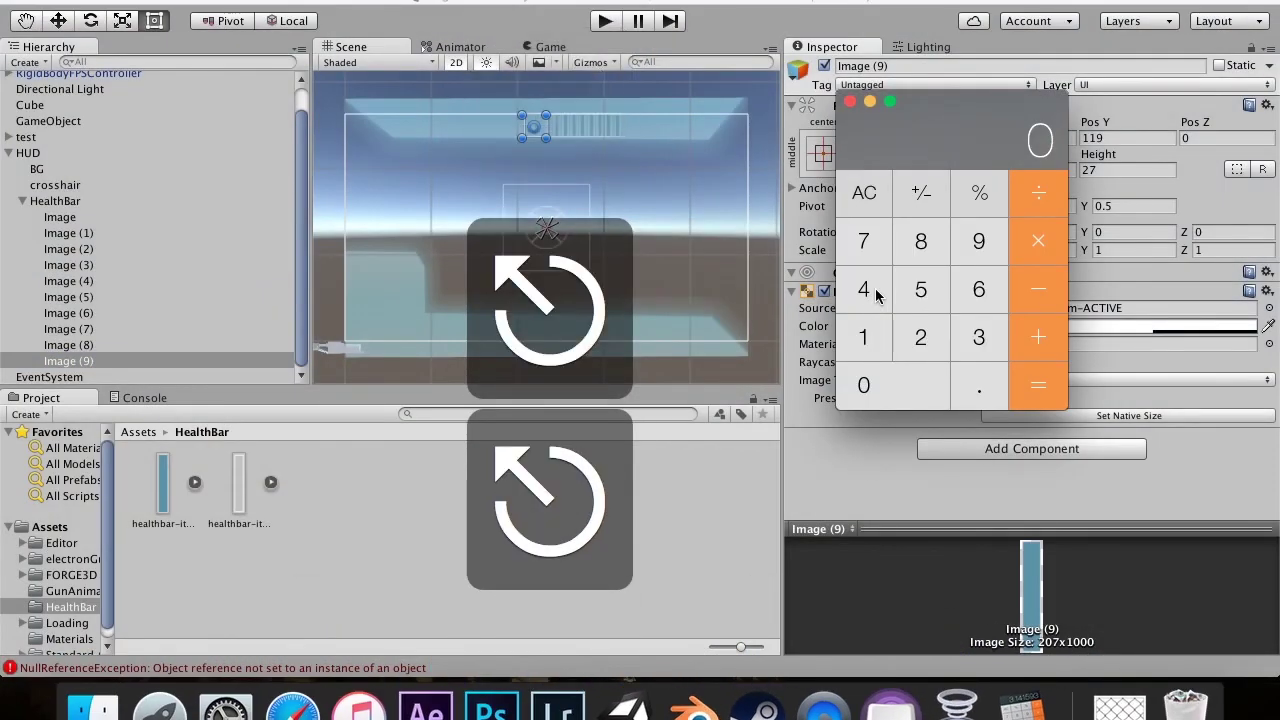
pyautogui.write('2')
pyautogui.press('-')
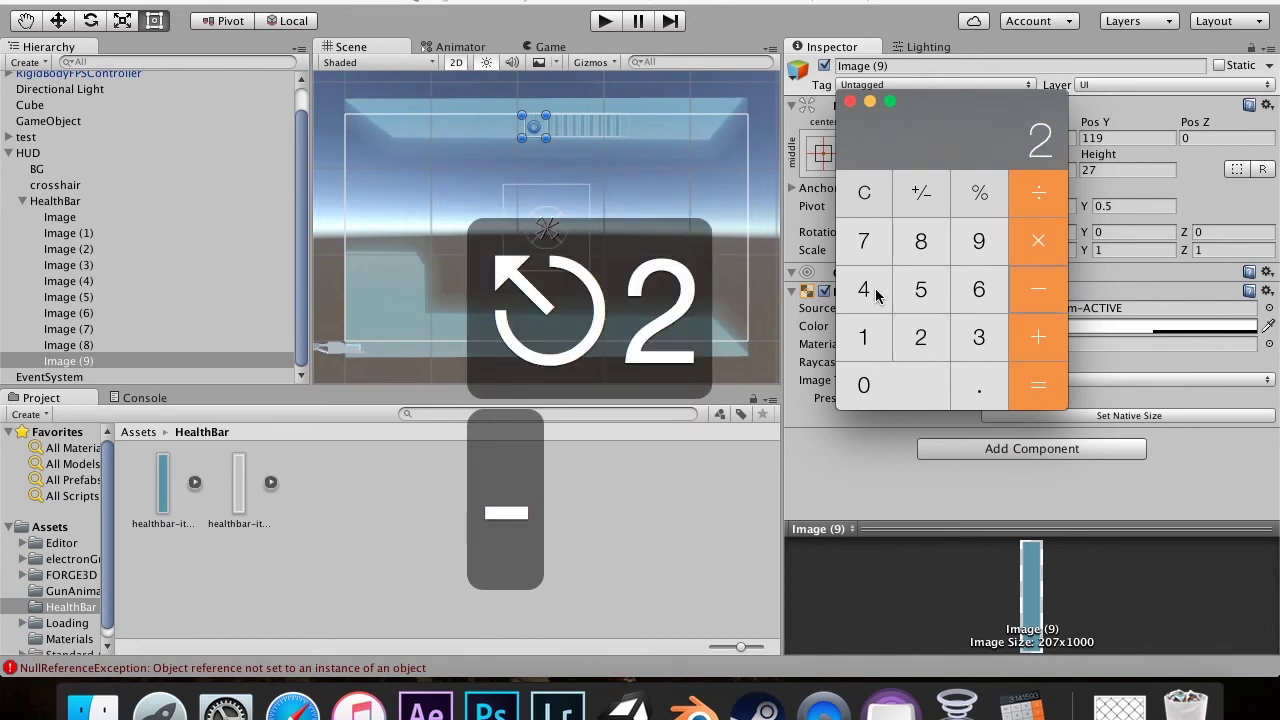
pyautogui.write('10')
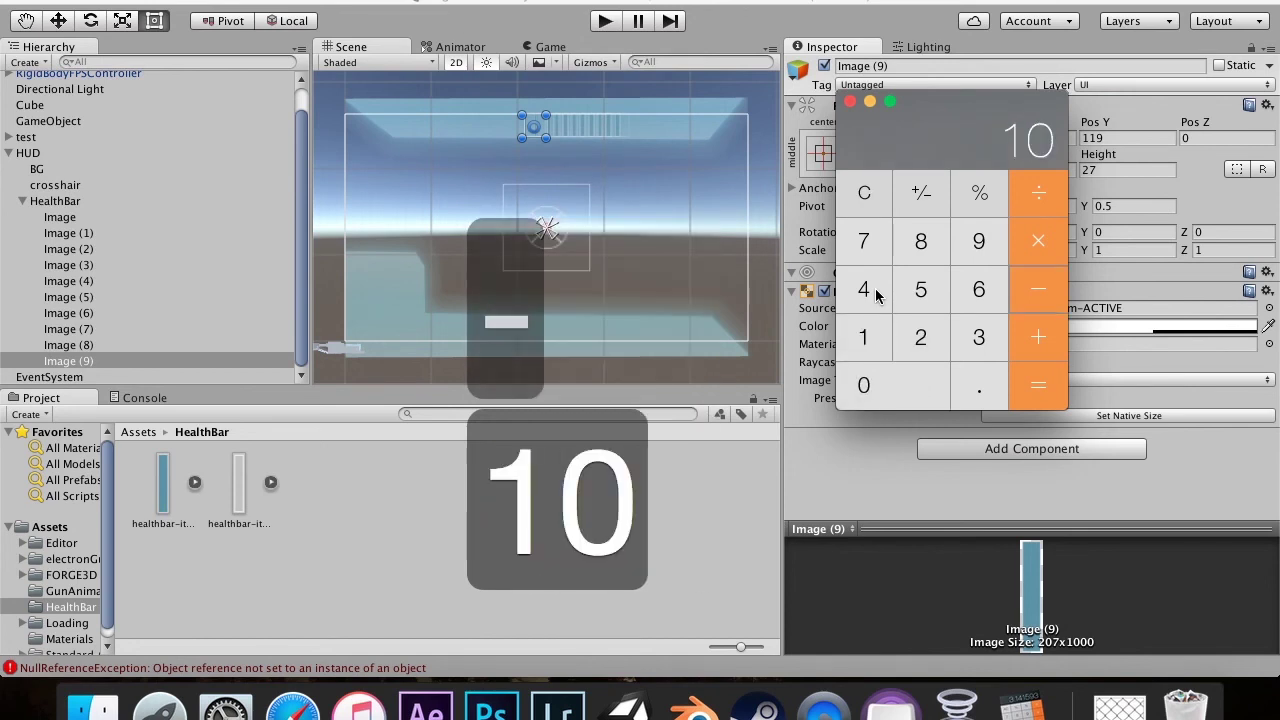
pyautogui.press('Return')
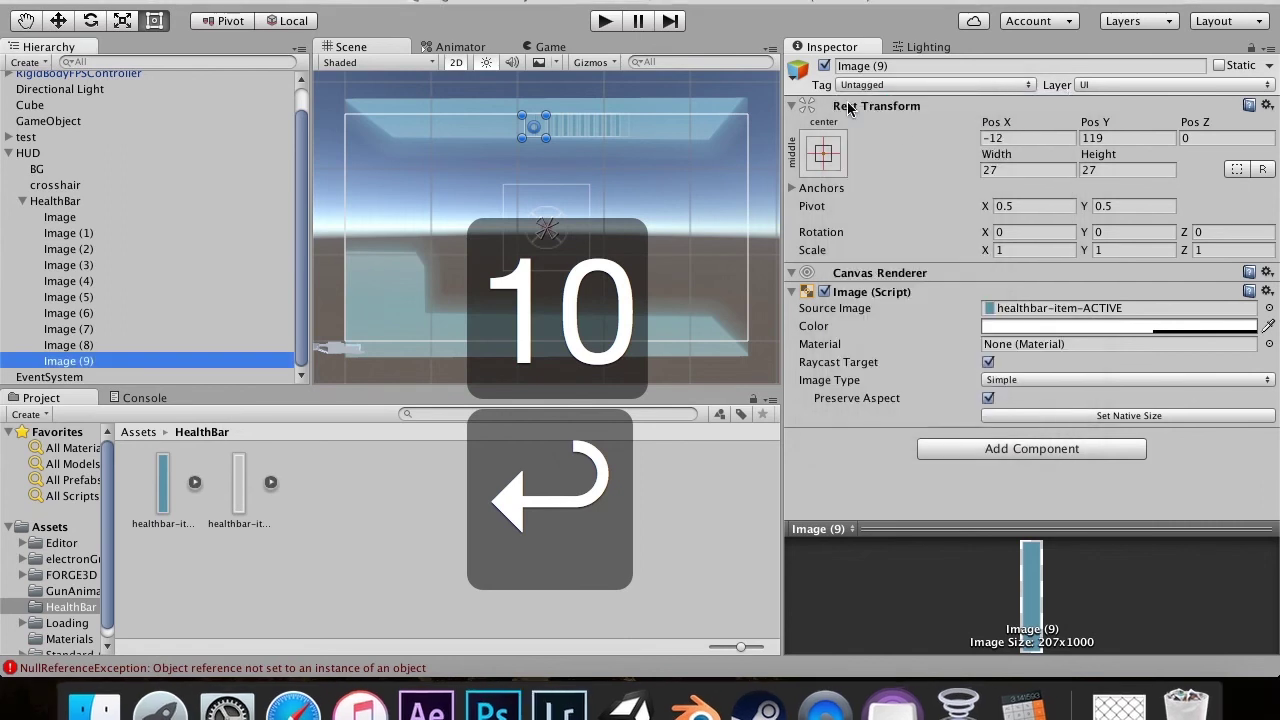
# Step: Back in Unity, enter -8 into Image (9)'s width field
pyautogui.click(850, 102)
pyautogui.click(1027, 169)
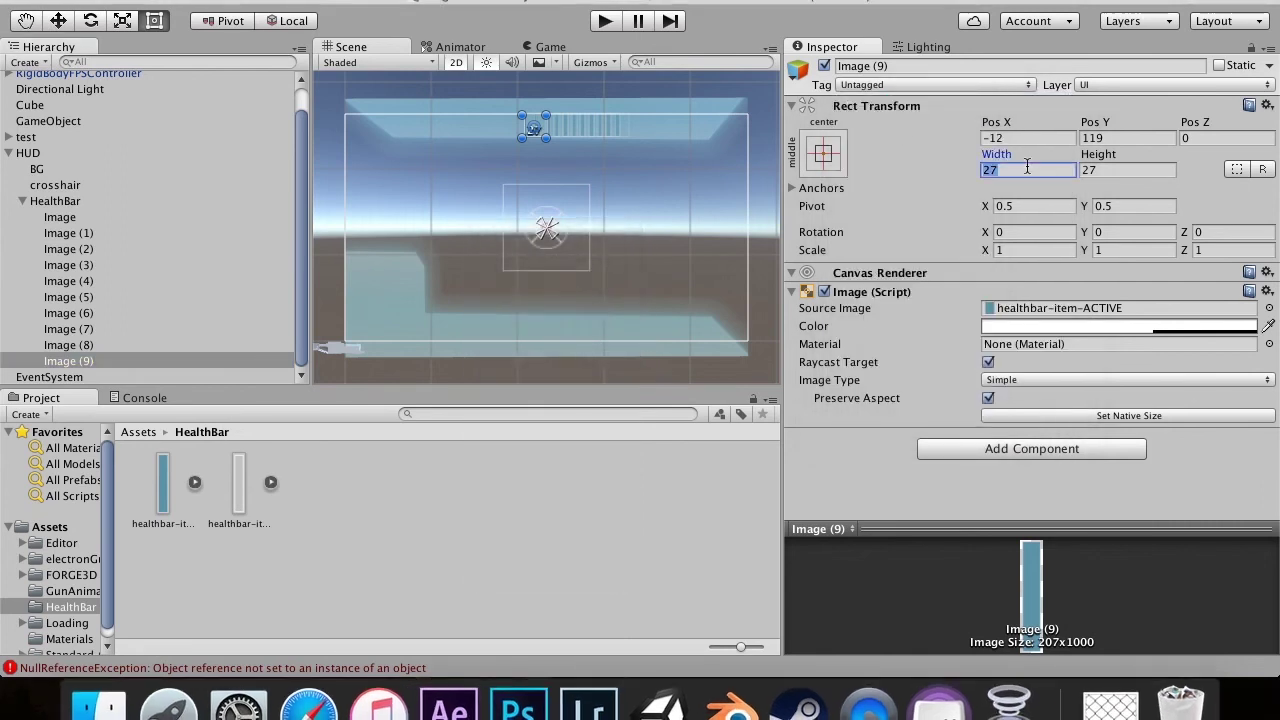
pyautogui.write('-80')
pyautogui.press('BackSpace')
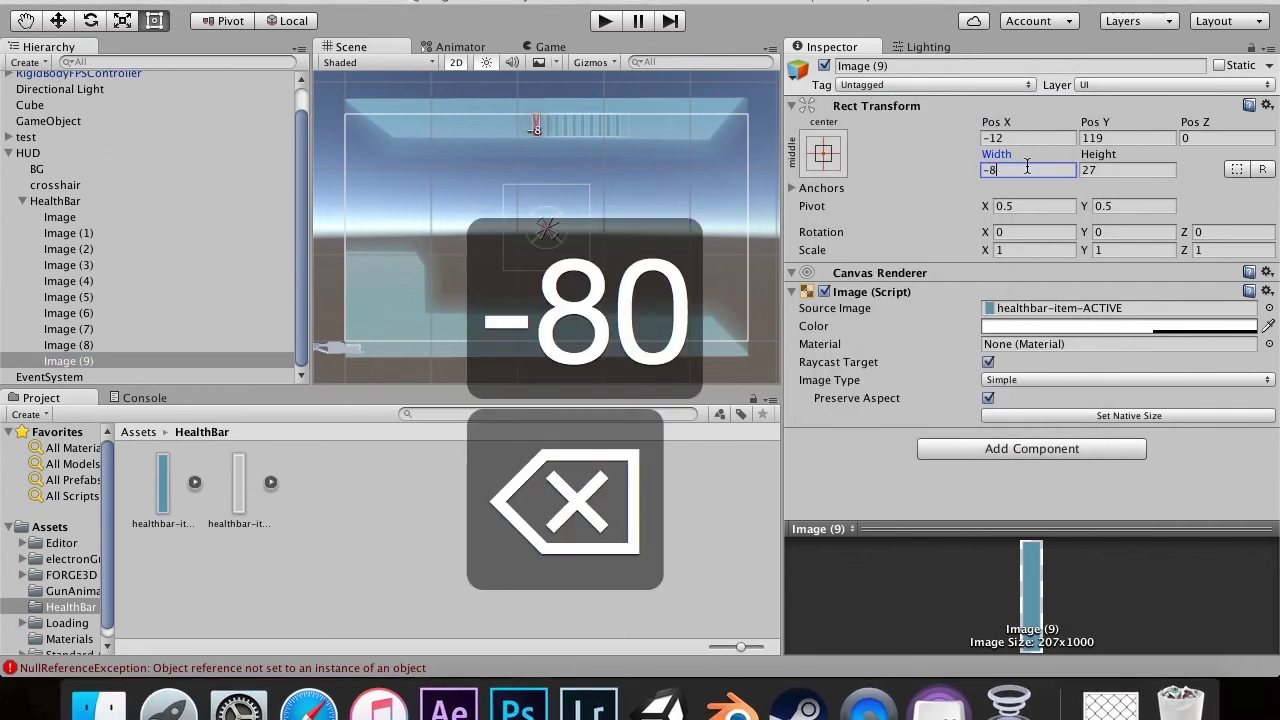
pyautogui.press('Return')
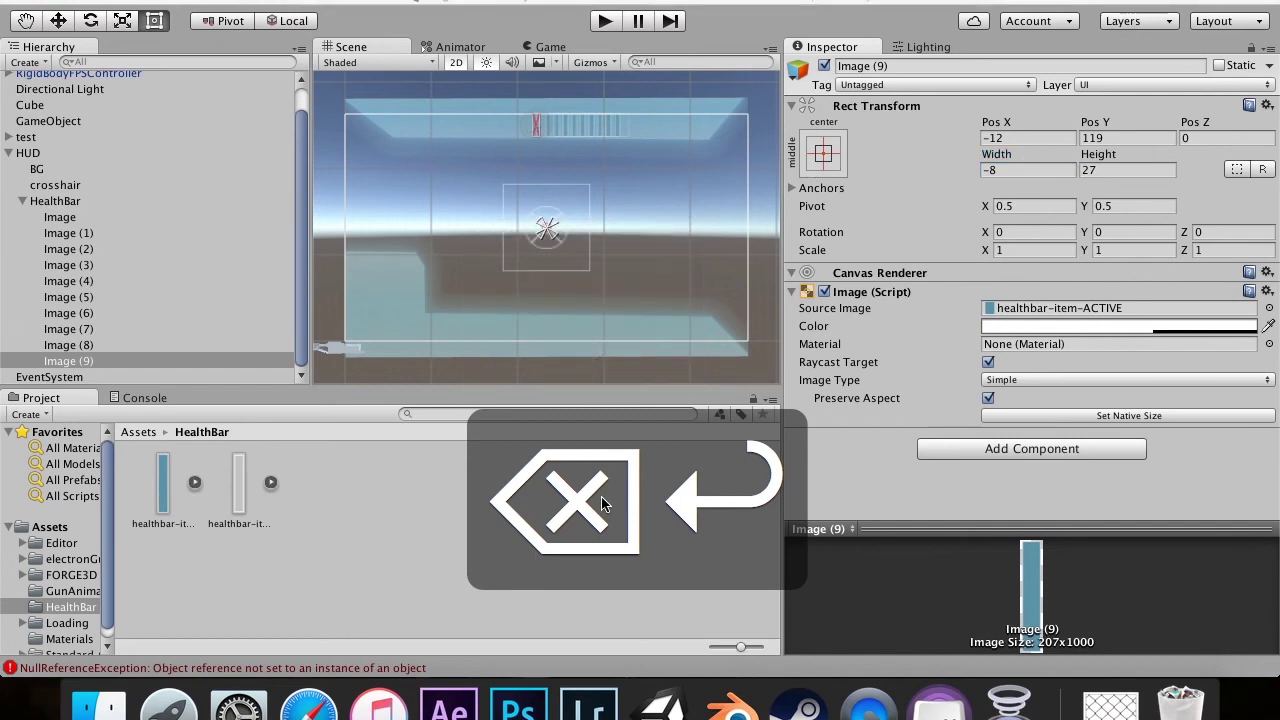
# Step: Cycle through the overlapping sprites, try Pos X -8 on Image (8), then undo it
pyautogui.click(543, 125)
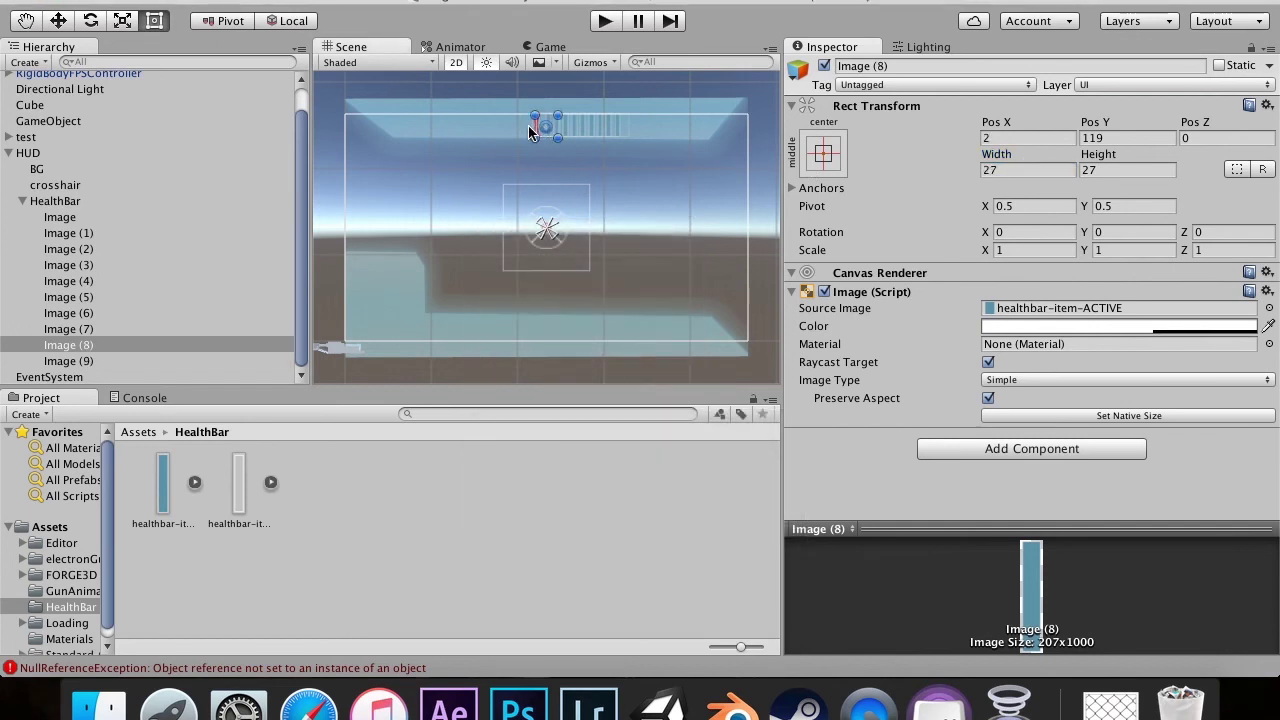
pyautogui.click(537, 125)
pyautogui.click(536, 125)
pyautogui.click(536, 125)
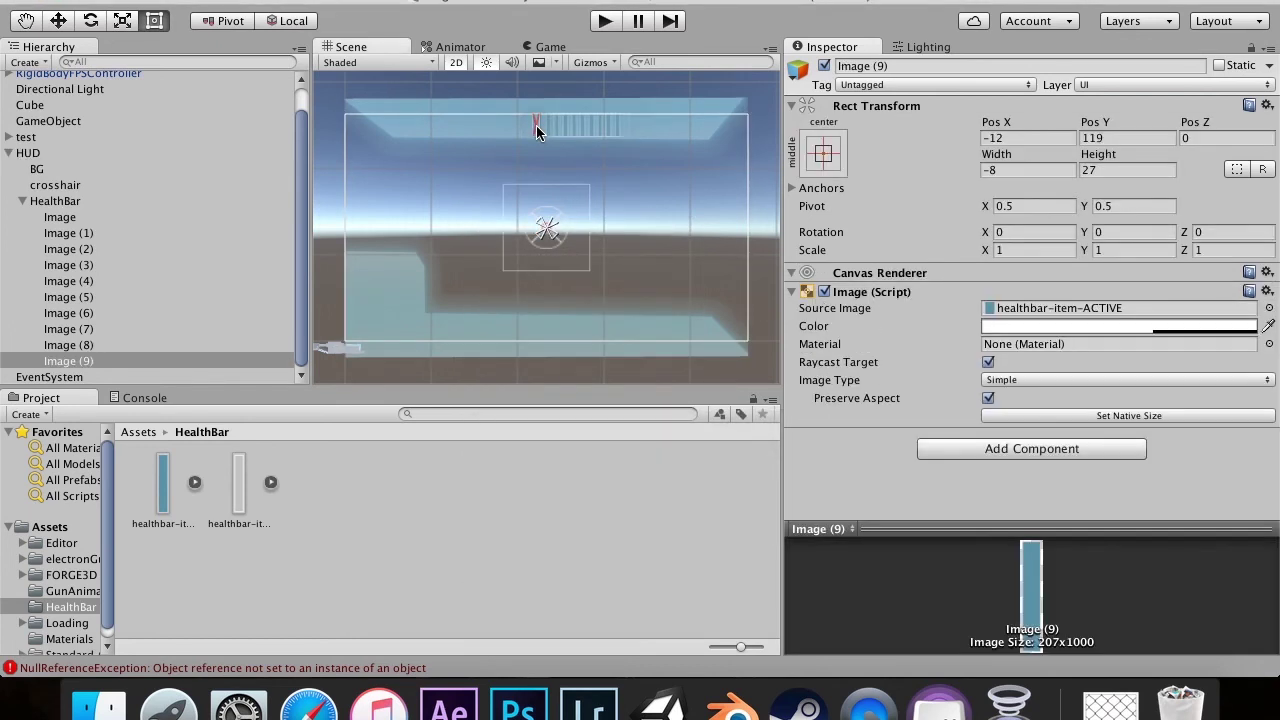
pyautogui.click(536, 125)
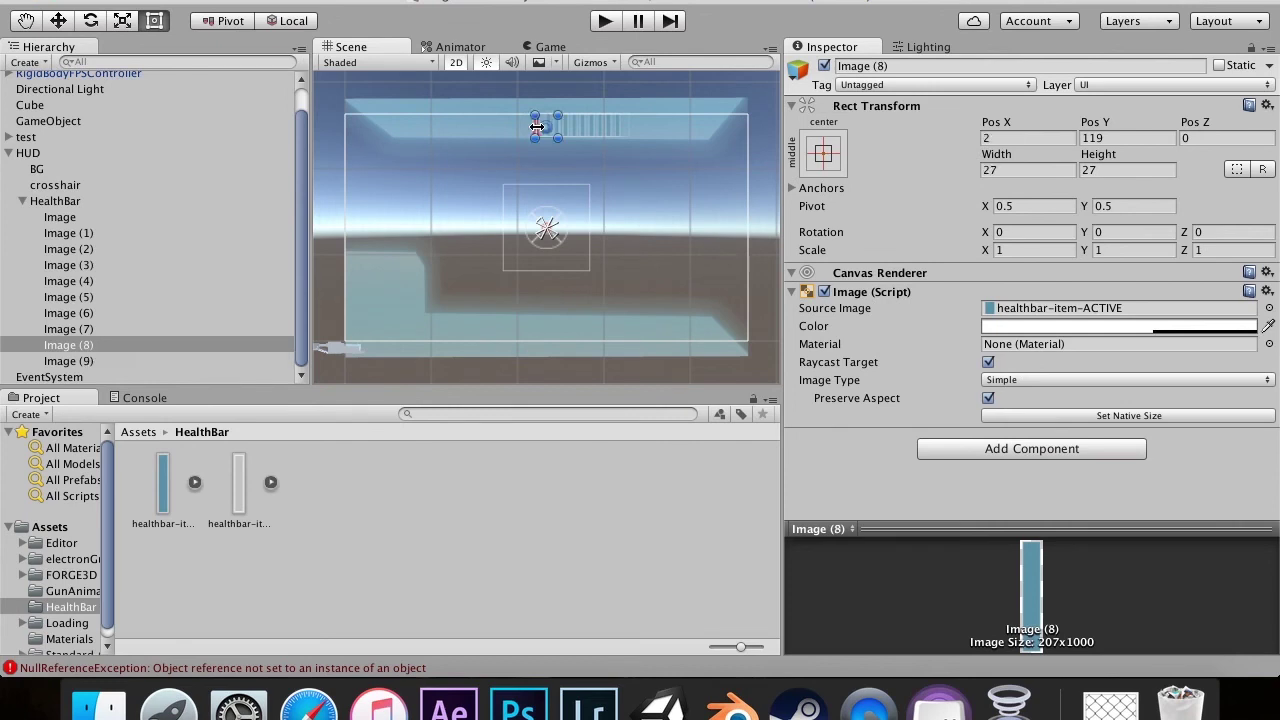
pyautogui.click(85, 361)
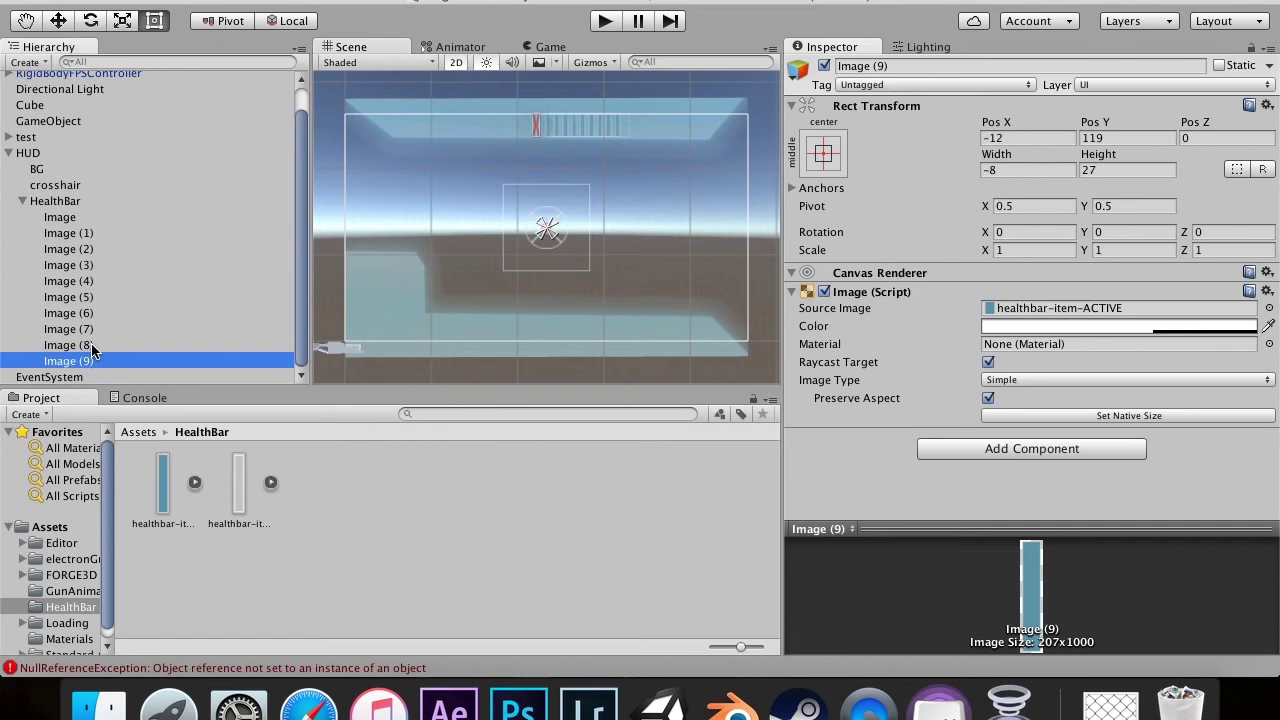
pyautogui.press('super+z')
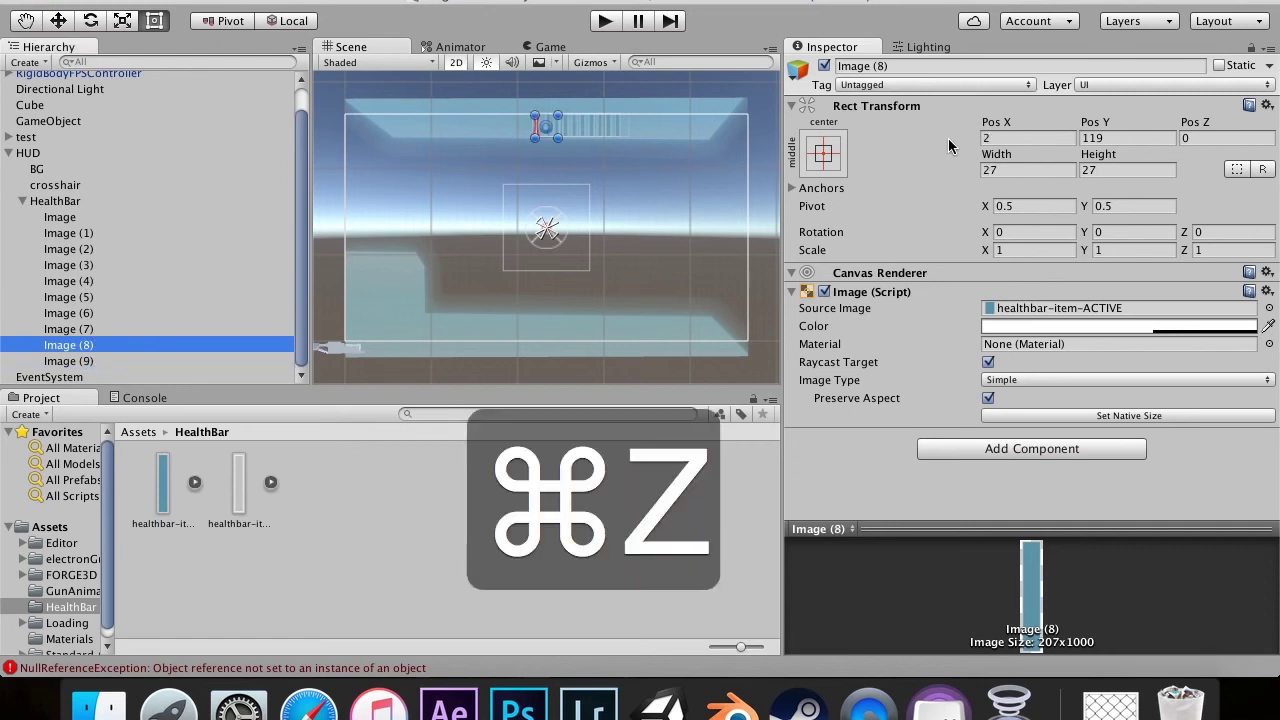
pyautogui.click(1017, 137)
pyautogui.write('-8')
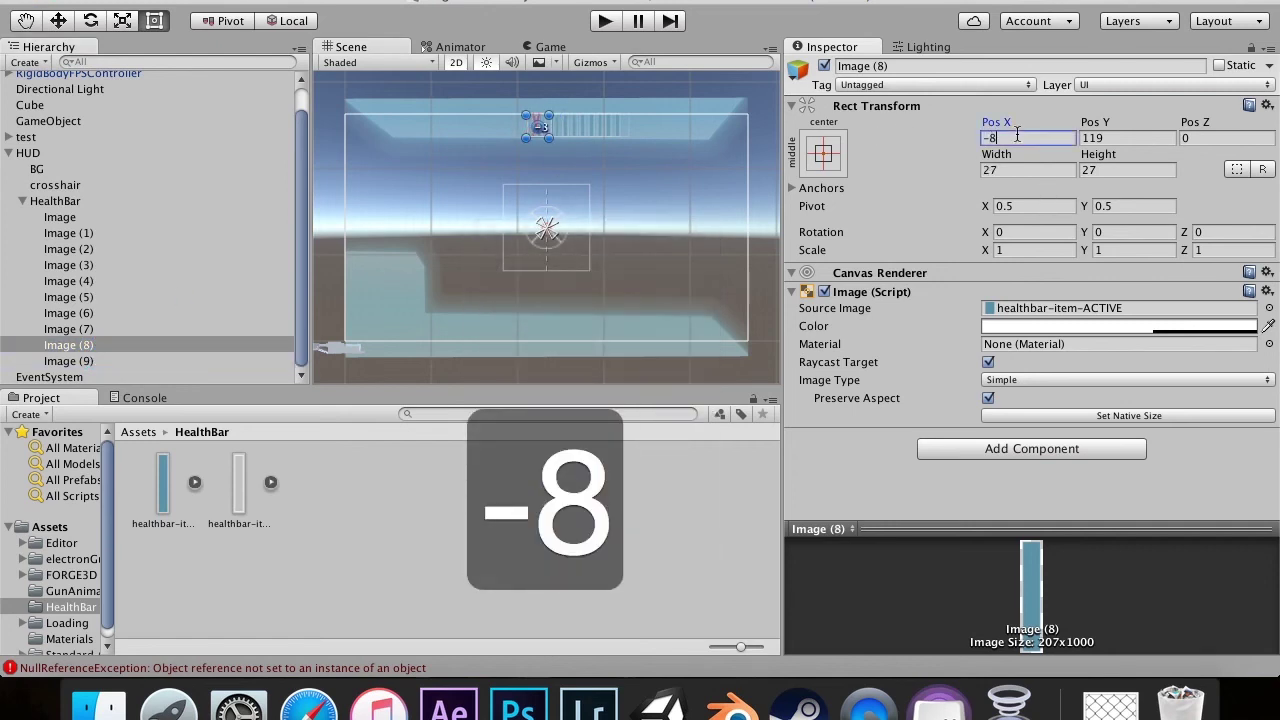
pyautogui.press('Return')
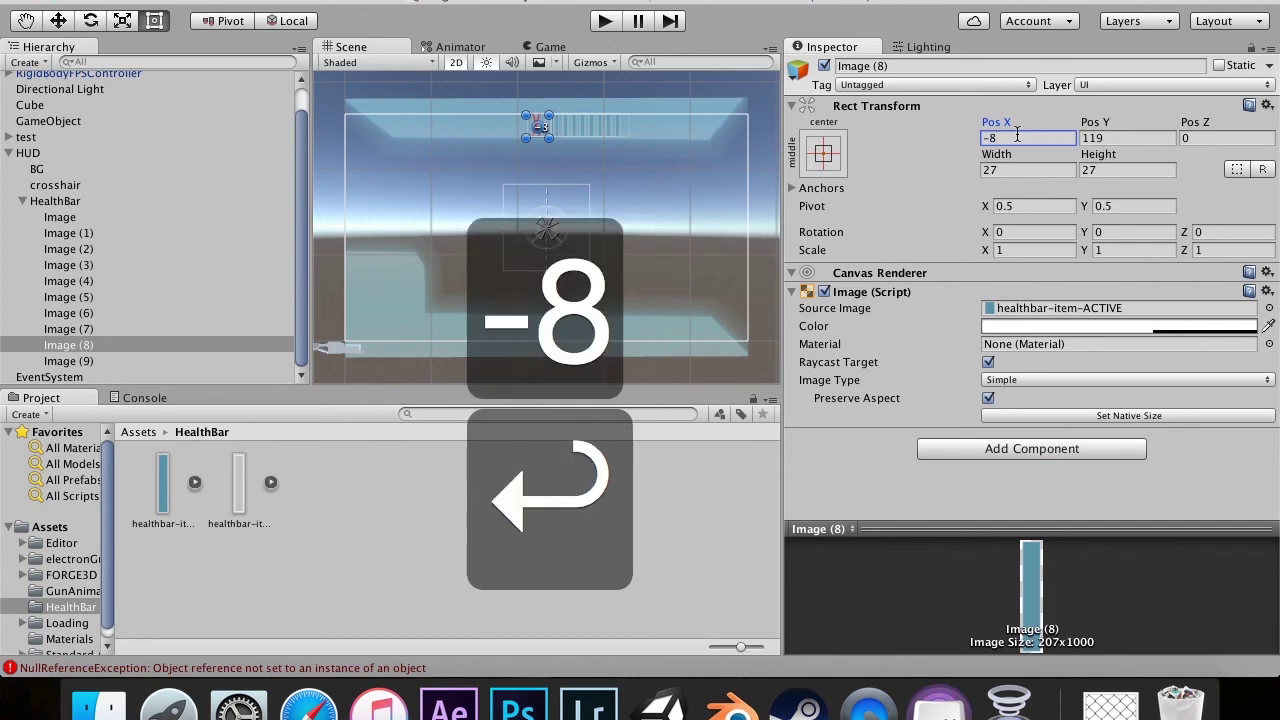
pyautogui.press('super+z')
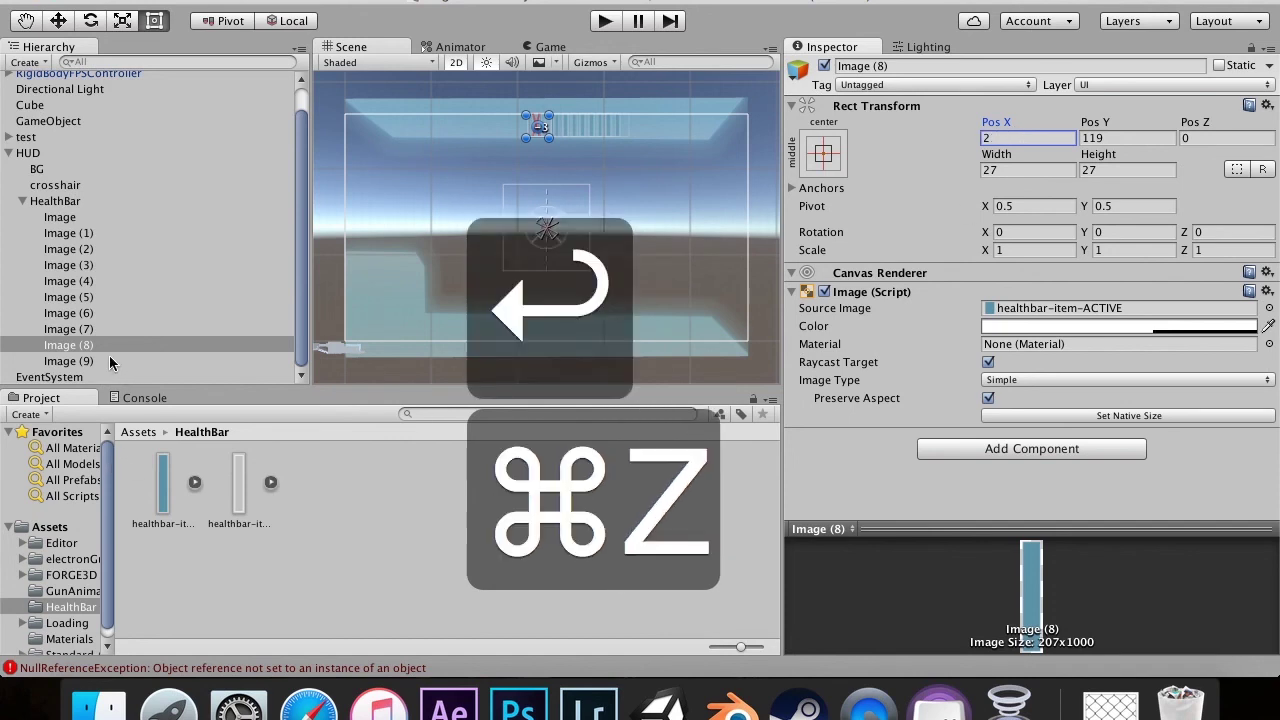
# Step: Restore Image (9)'s width to 27 and set its Pos X to -8
pyautogui.click(110, 362)
pyautogui.click(999, 171)
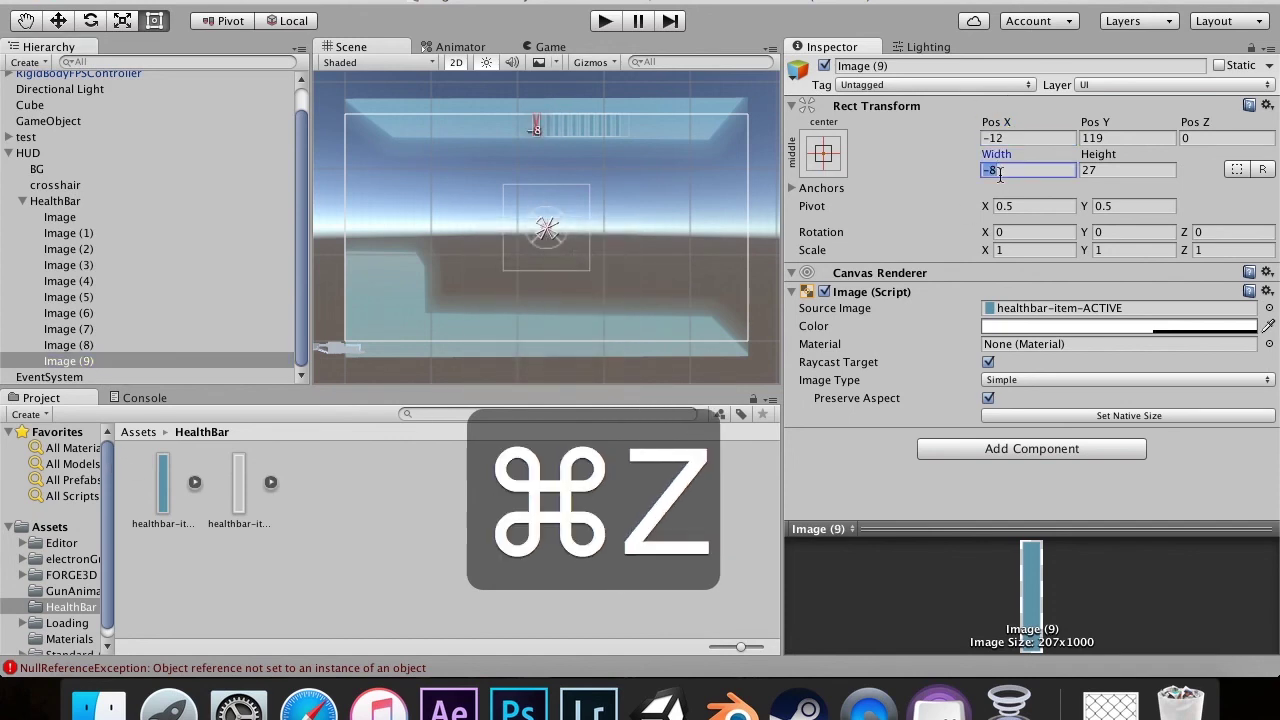
pyautogui.press('BackSpace')
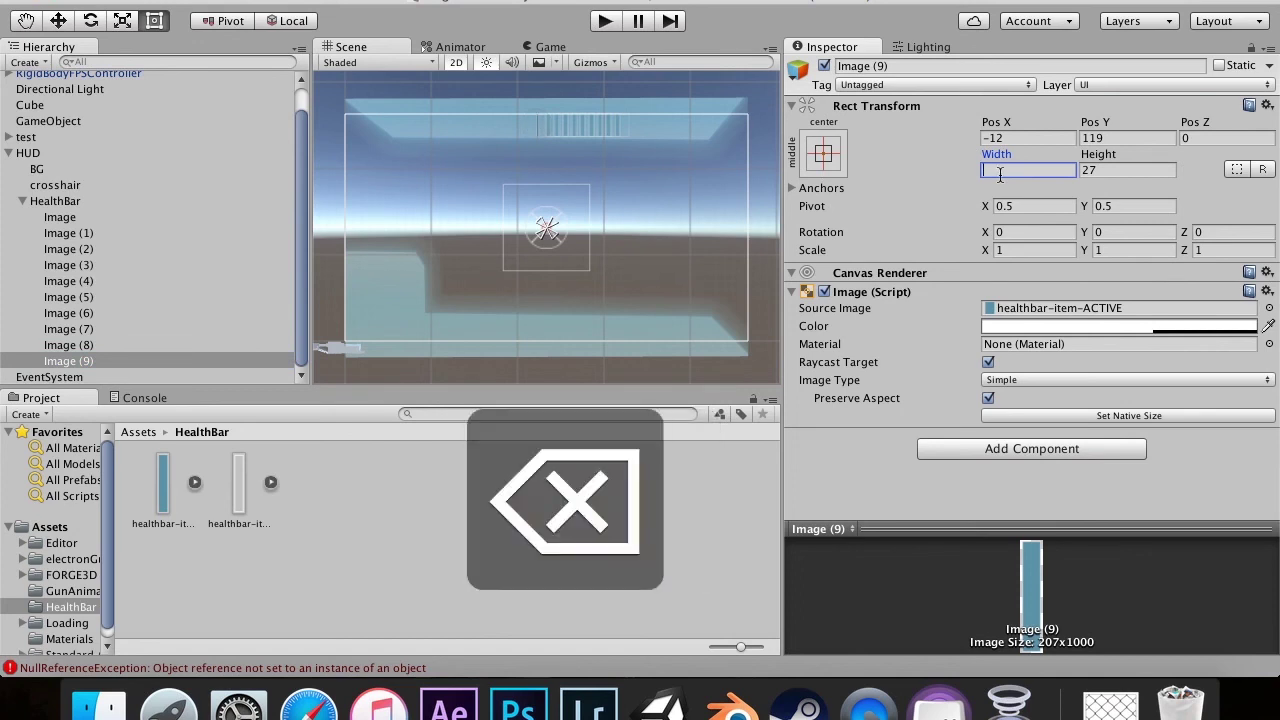
pyautogui.write('27')
pyautogui.press('Return')
pyautogui.click(1015, 139)
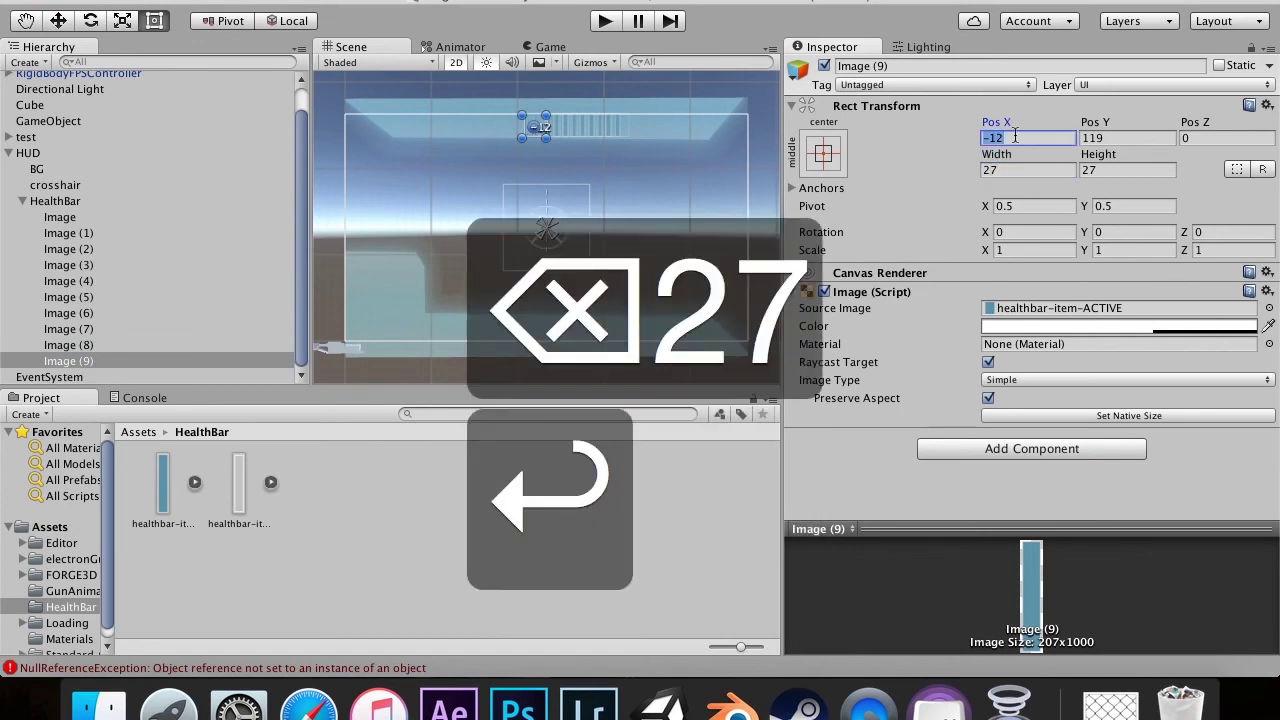
pyautogui.write('-8')
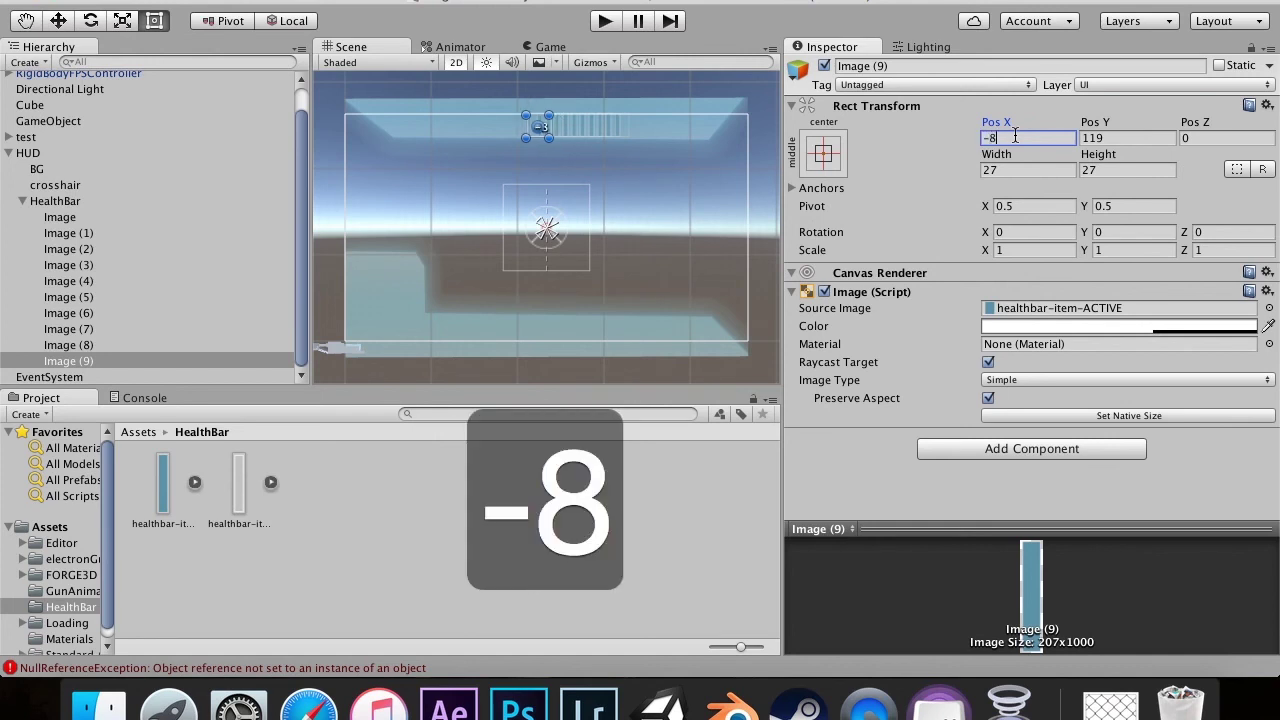
pyautogui.press('Return')
# Step: Drag the HealthBar rect left and resize it to Pos X -37, Pos Y -1, 98×98
pyautogui.click(60, 202)
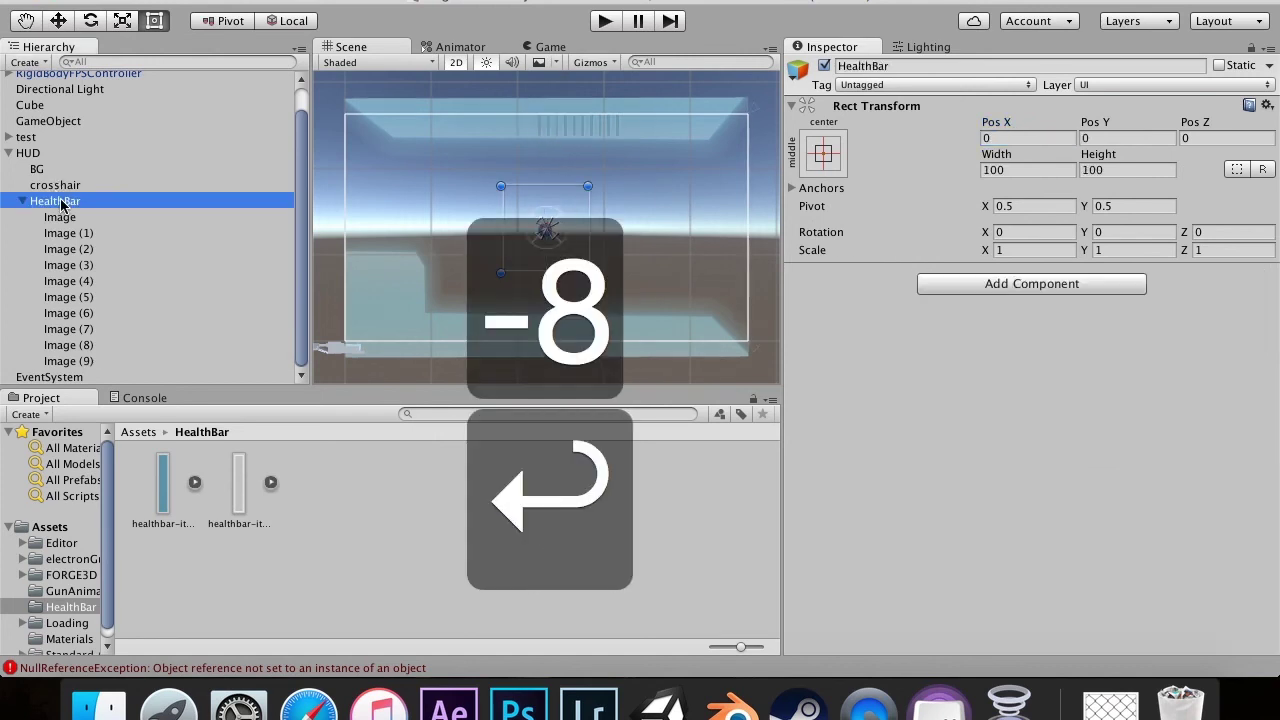
pyautogui.moveTo(583, 232); pyautogui.dragTo(523, 229)
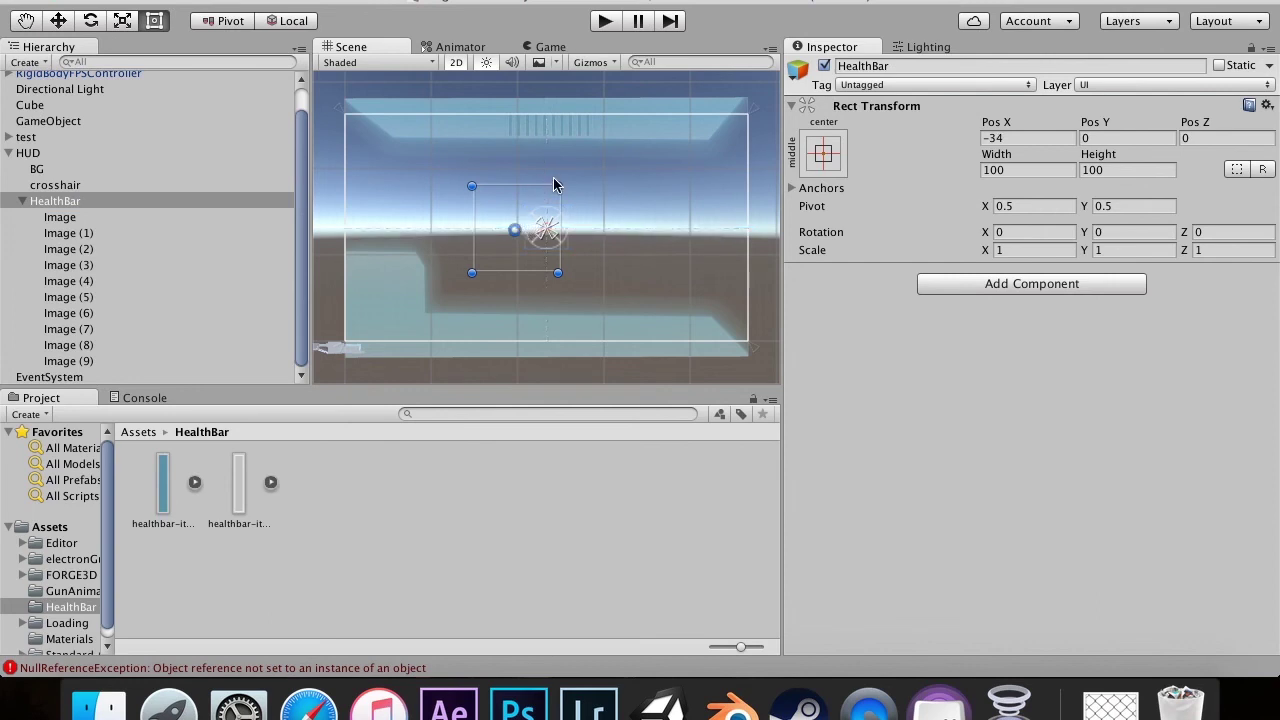
pyautogui.moveTo(557, 187)
pyautogui.mouseDown()
pyautogui.moveTo(600, 114)
pyautogui.moveTo(586, 137)
pyautogui.mouseUp()
pyautogui.press('super+z')
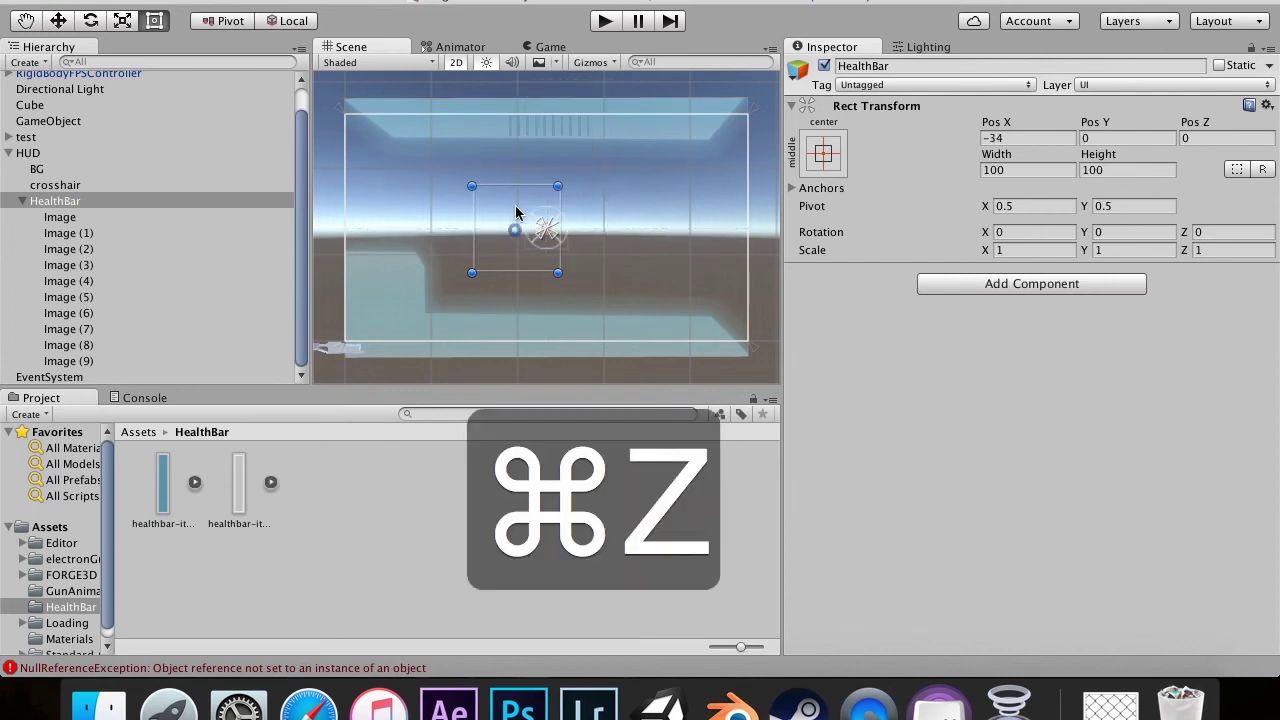
pyautogui.moveTo(543, 225)
pyautogui.mouseDown()
pyautogui.moveTo(532, 260)
pyautogui.moveTo(545, 252)
pyautogui.mouseUp()
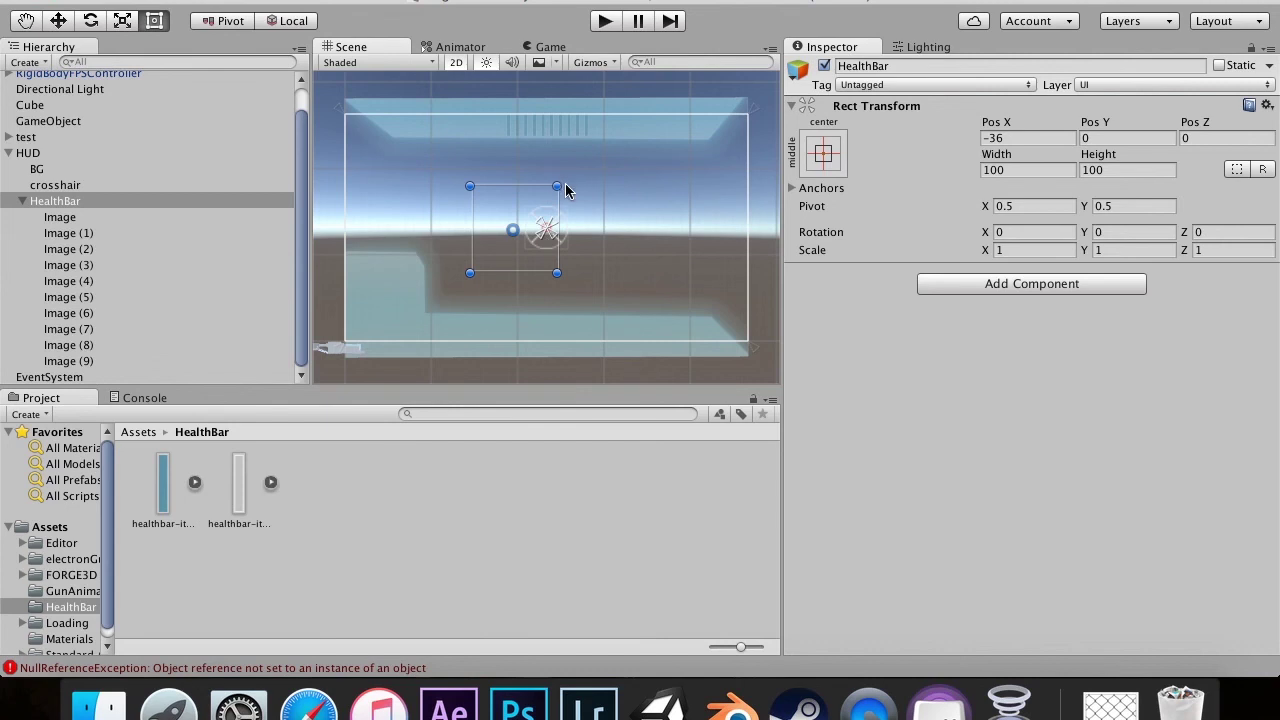
pyautogui.moveTo(557, 186)
pyautogui.mouseDown()
pyautogui.moveTo(506, 218)
pyautogui.moveTo(570, 189)
pyautogui.mouseUp()
pyautogui.scroll(-2, 573, 193)
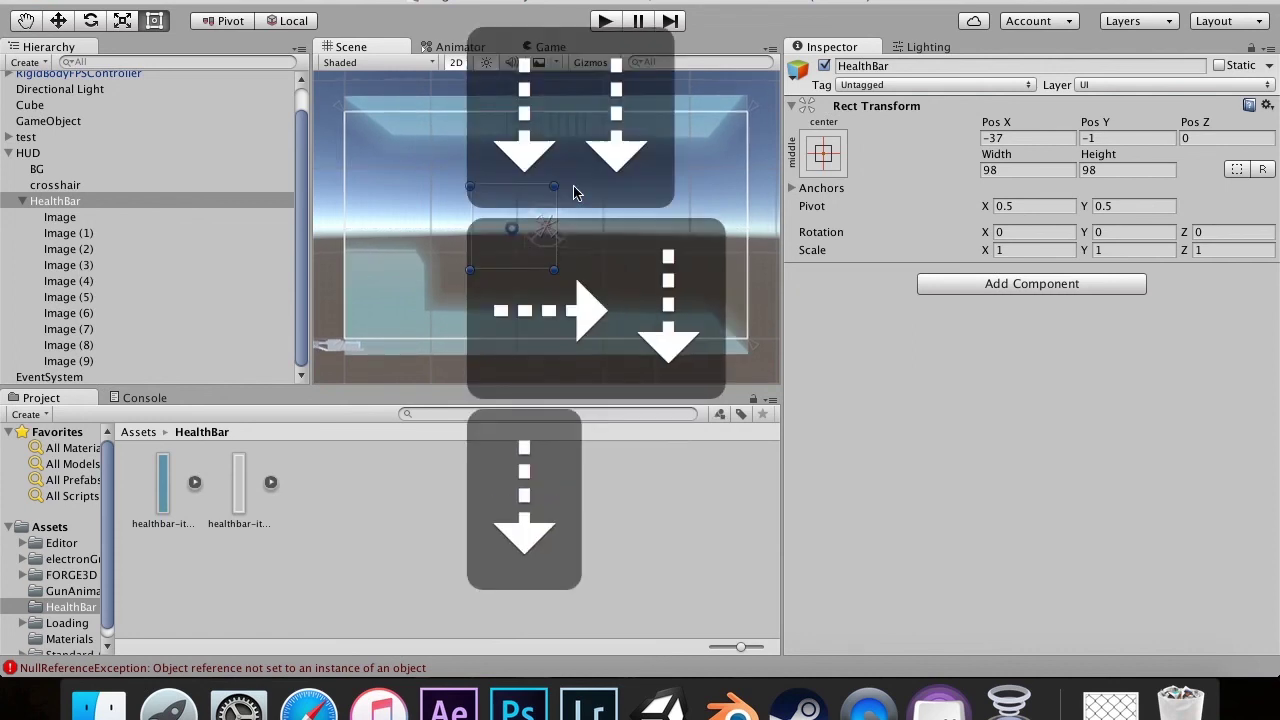
pyautogui.scroll(-2, 571, 191)
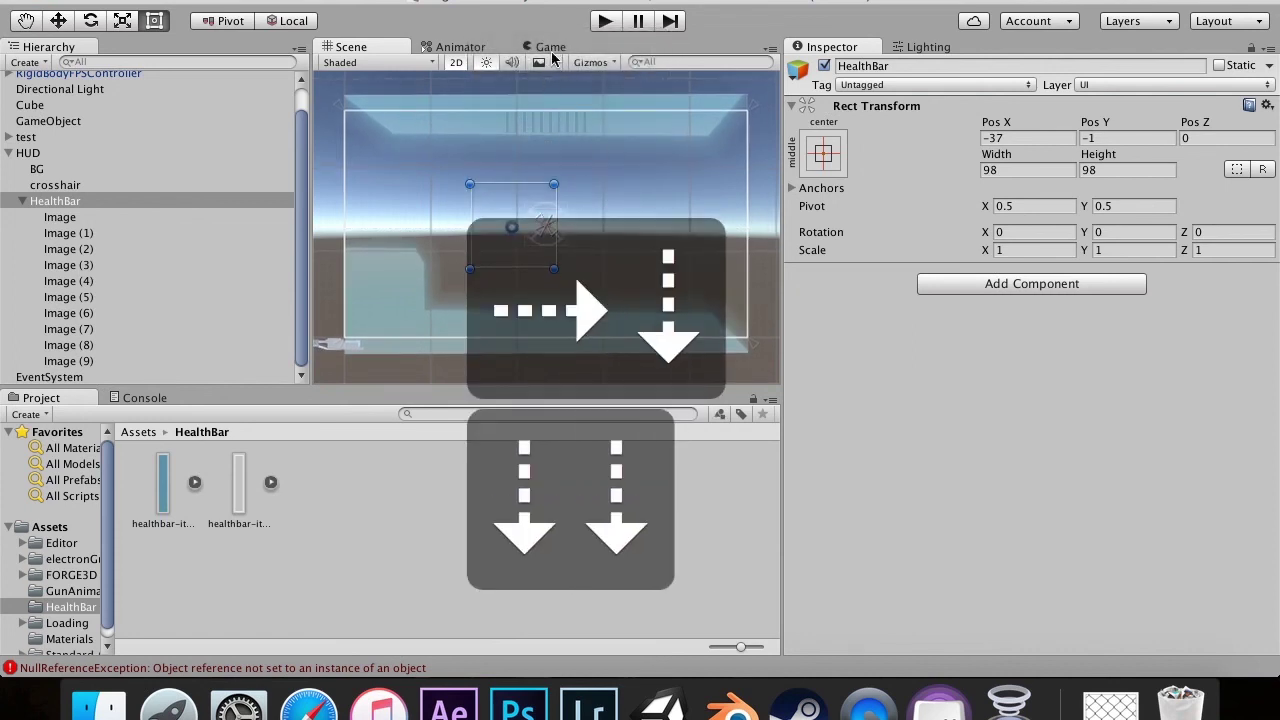
# Step: Play the game in a maximized Game view to check the ten-segment health bar
pyautogui.click(550, 47)
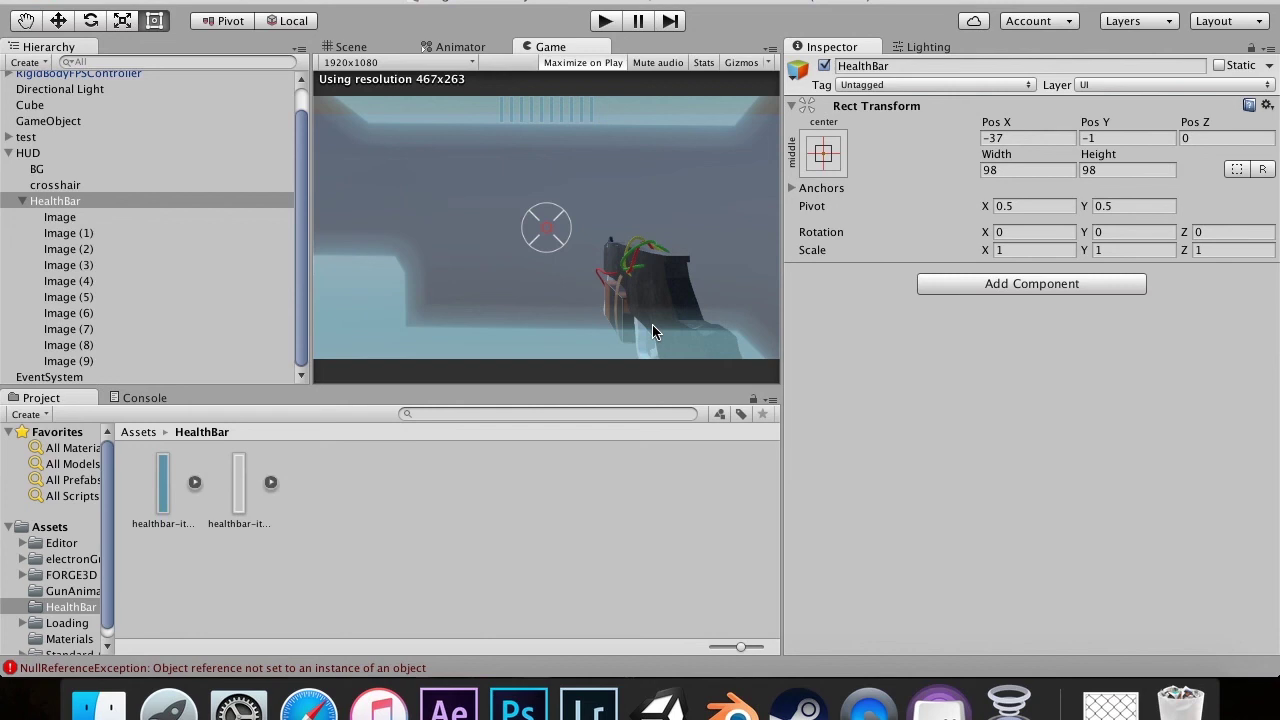
pyautogui.click(600, 22)
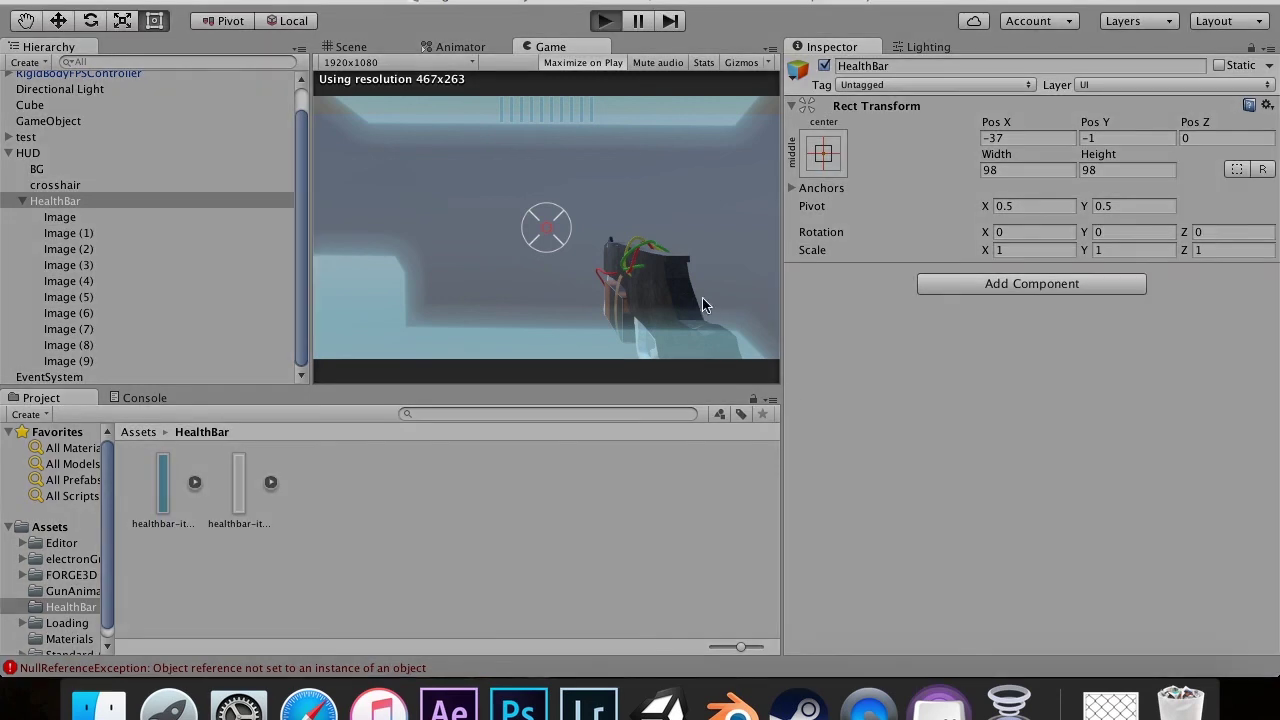
pyautogui.hotkey('shift', 'space')
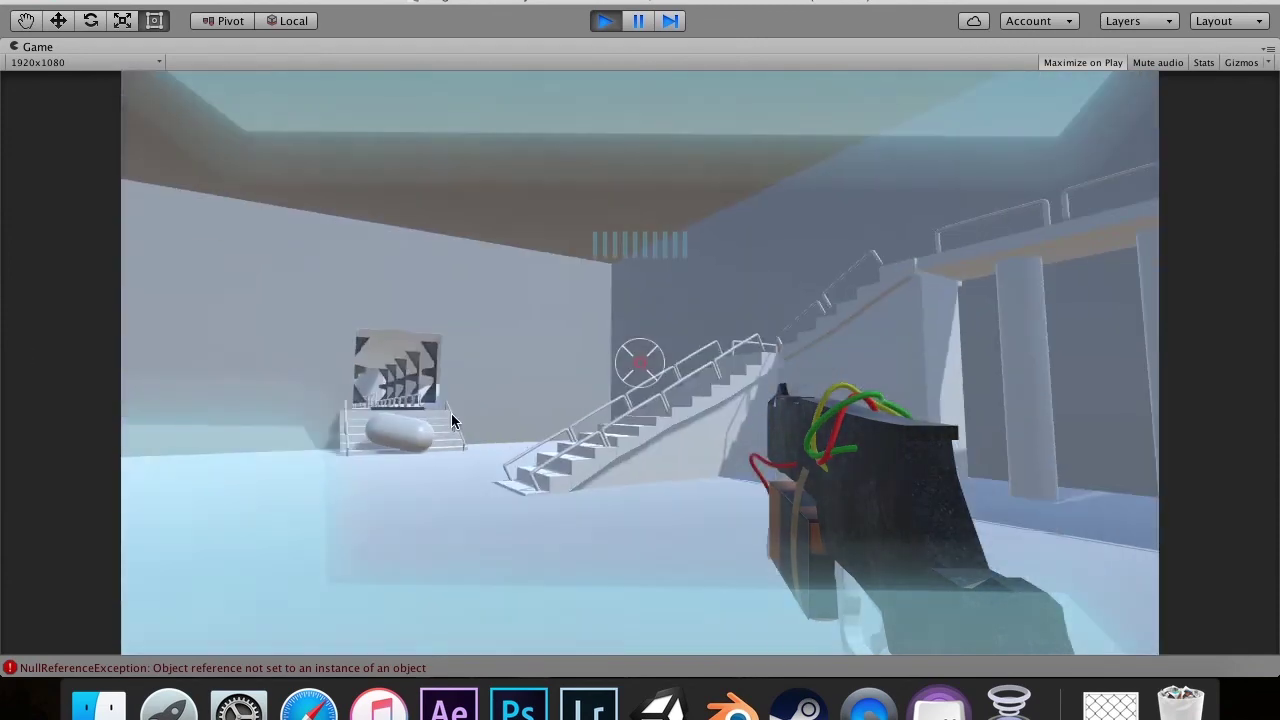
# Step: Exit play mode with Cmd+P
pyautogui.press('super+p')
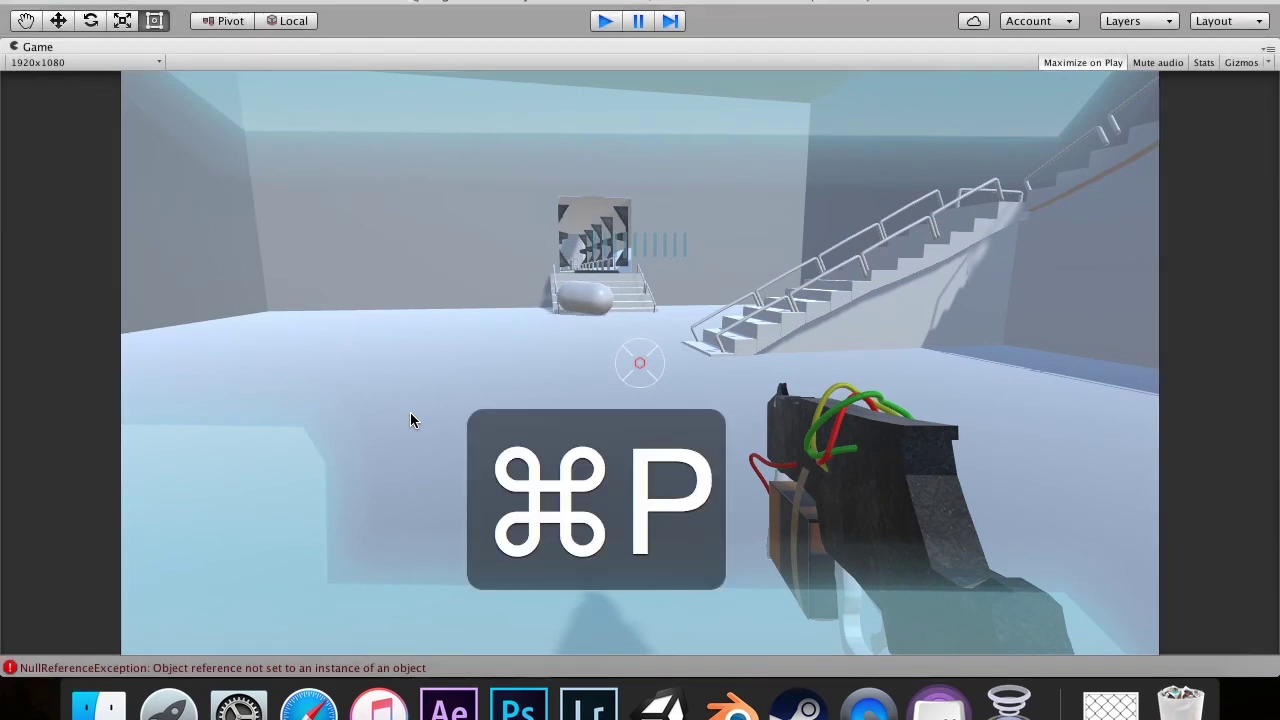